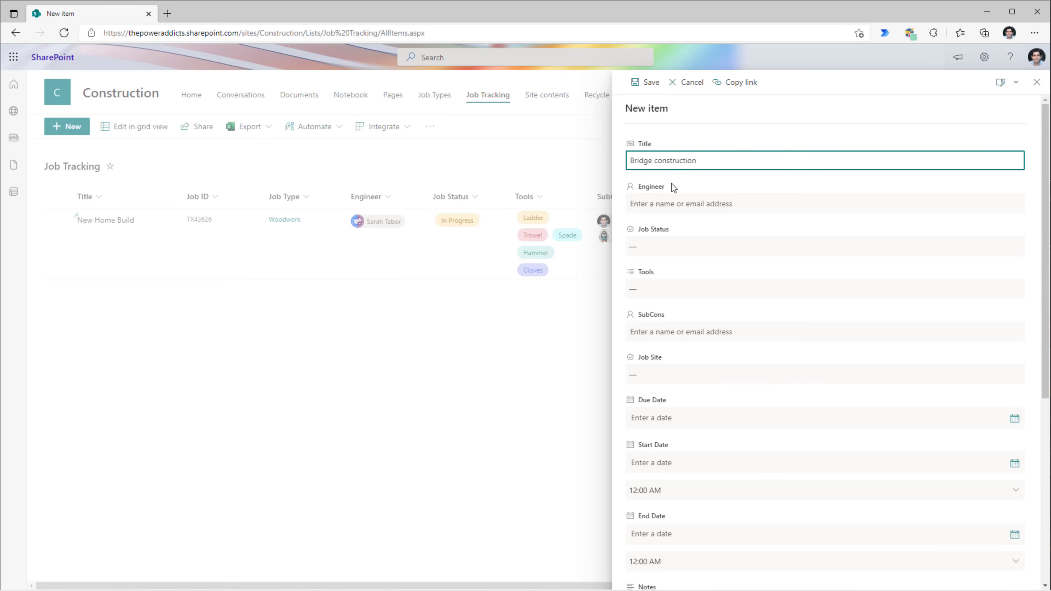
- Pick the job's engineer from the directory and set Job Status to In Progress
click(675, 202)
text(s)
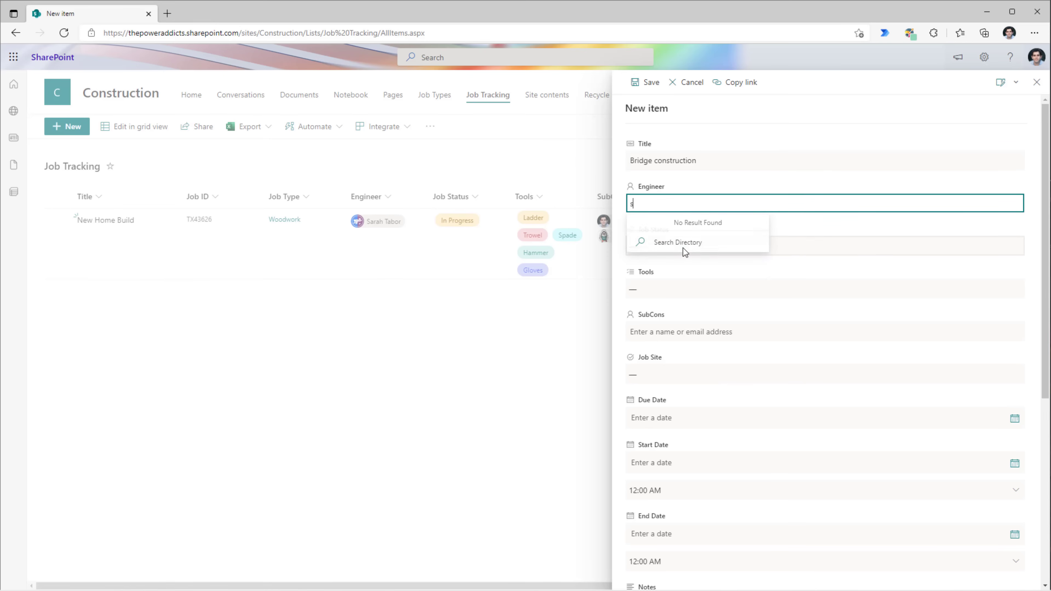
click(684, 248)
click(688, 228)
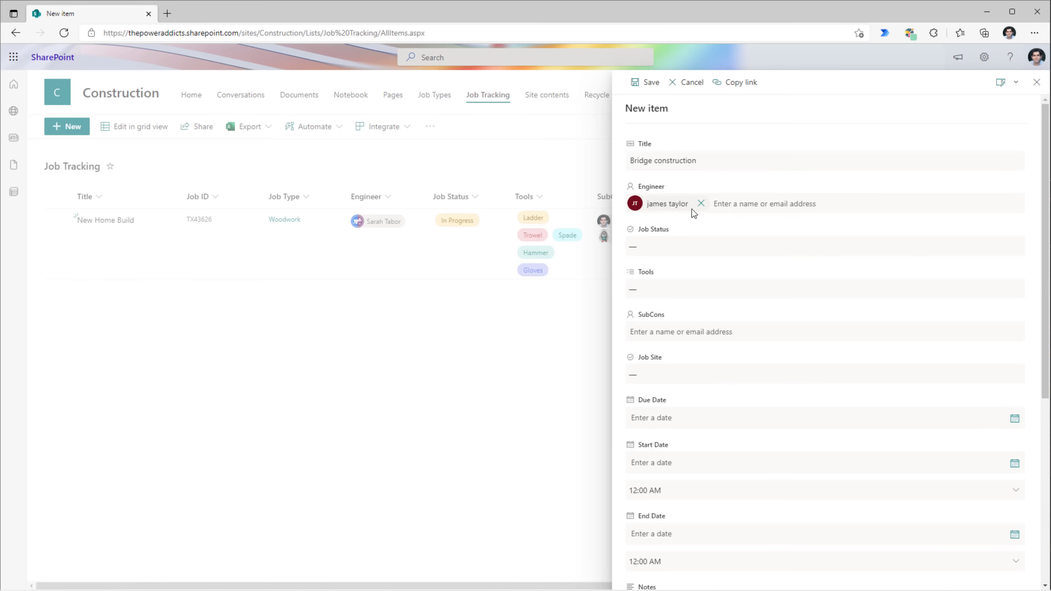
click(662, 248)
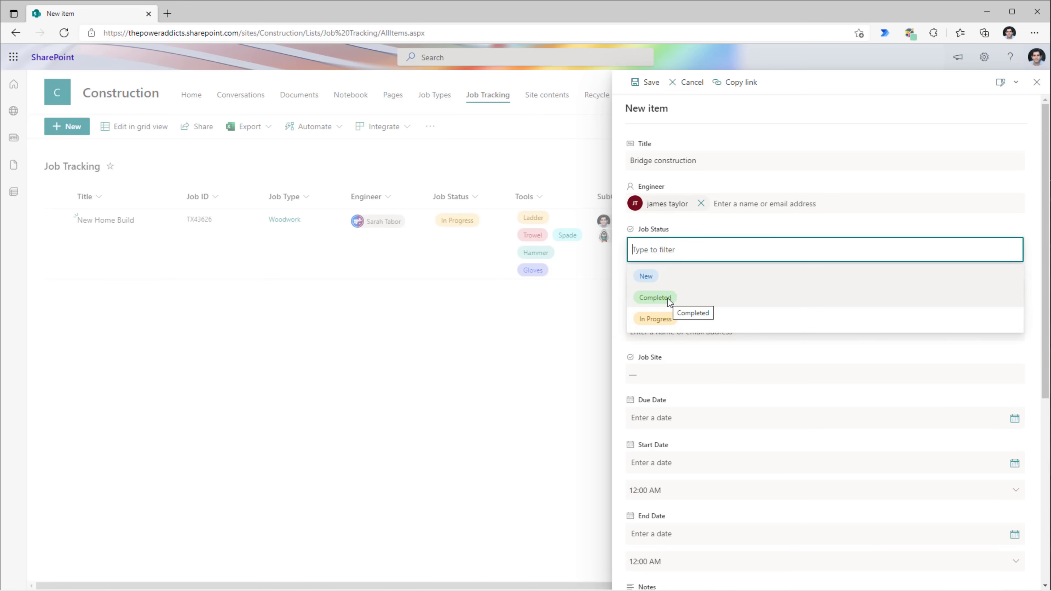
click(657, 319)
- Add five tools and two subcontractors chosen from the directory suggestions
click(658, 289)
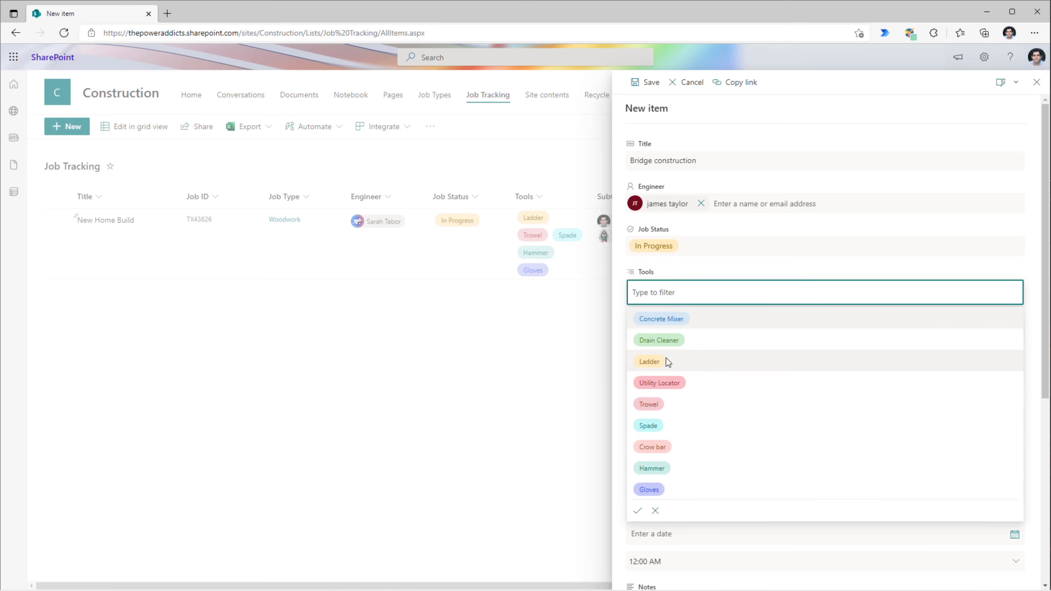
click(661, 396)
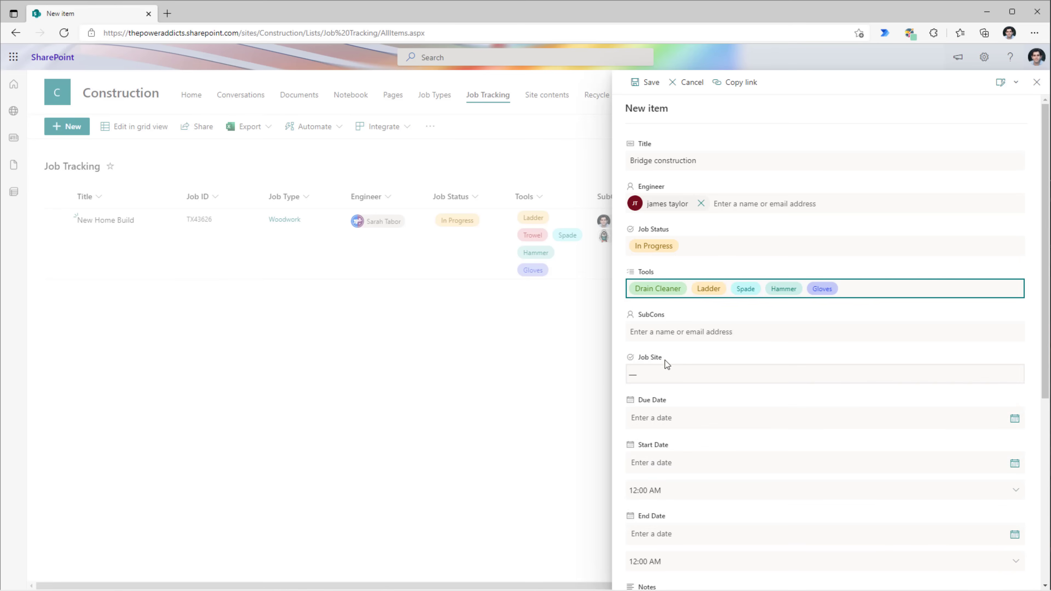
click(664, 324)
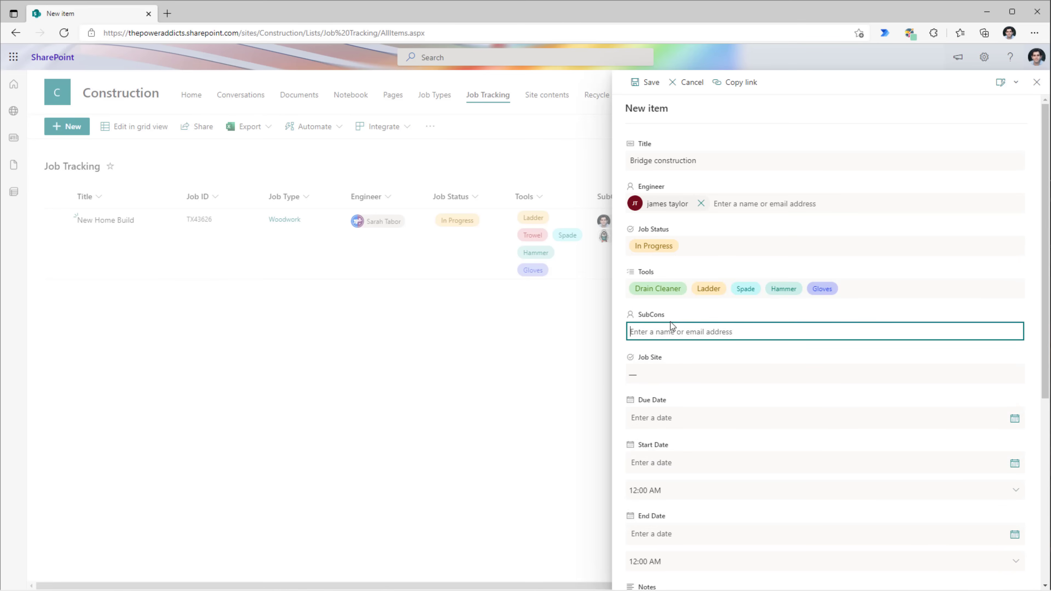
text(sarah)
click(684, 366)
click(729, 335)
text(reza)
click(746, 356)
- Set Job Site to Alabama, due date 3/16/2022, and start 3/8/2022 at 9:00 AM
click(704, 374)
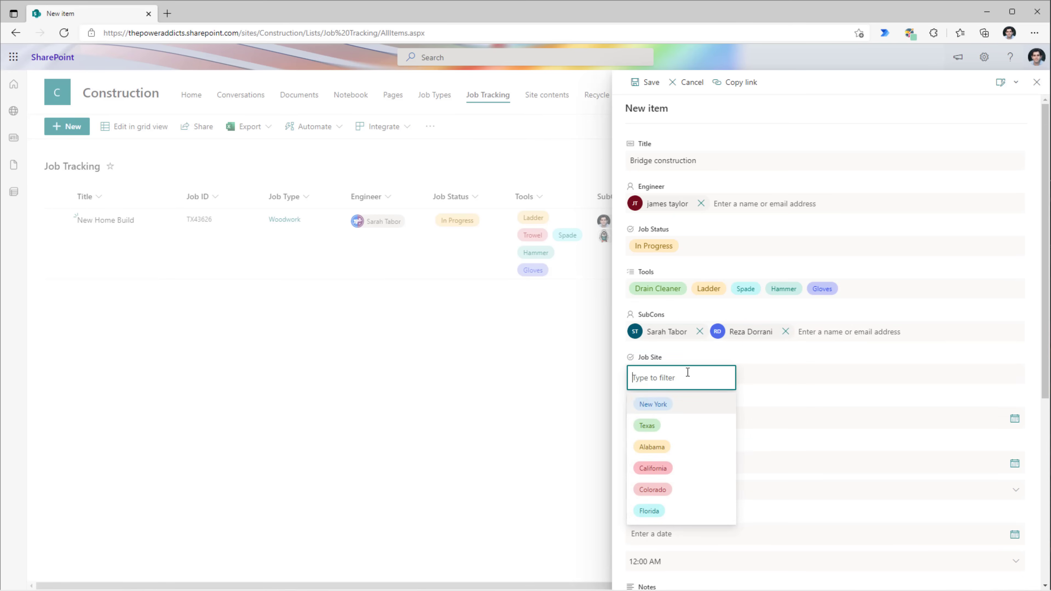
click(665, 446)
click(683, 418)
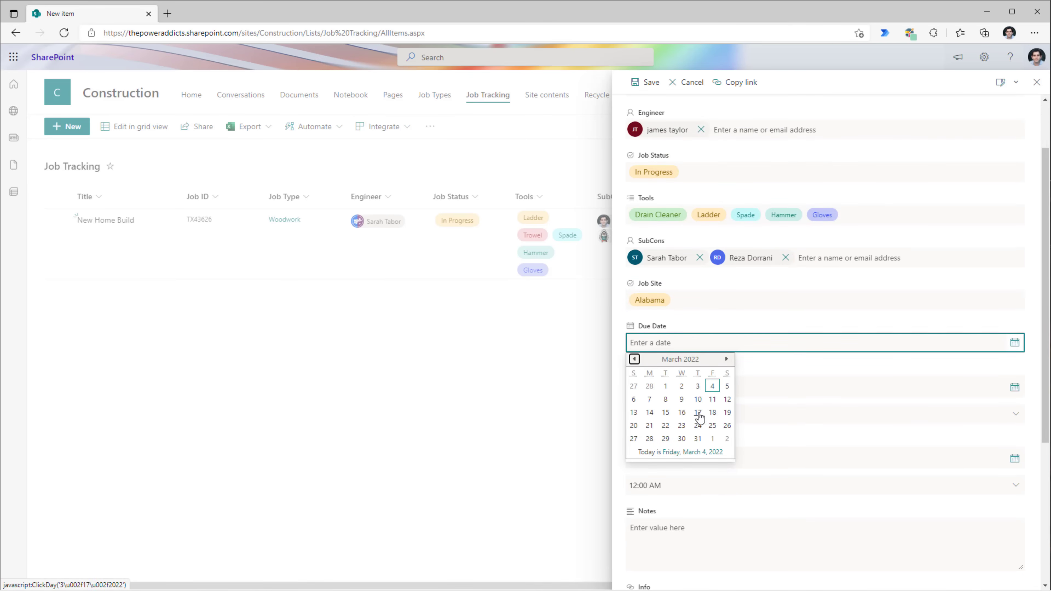
click(690, 415)
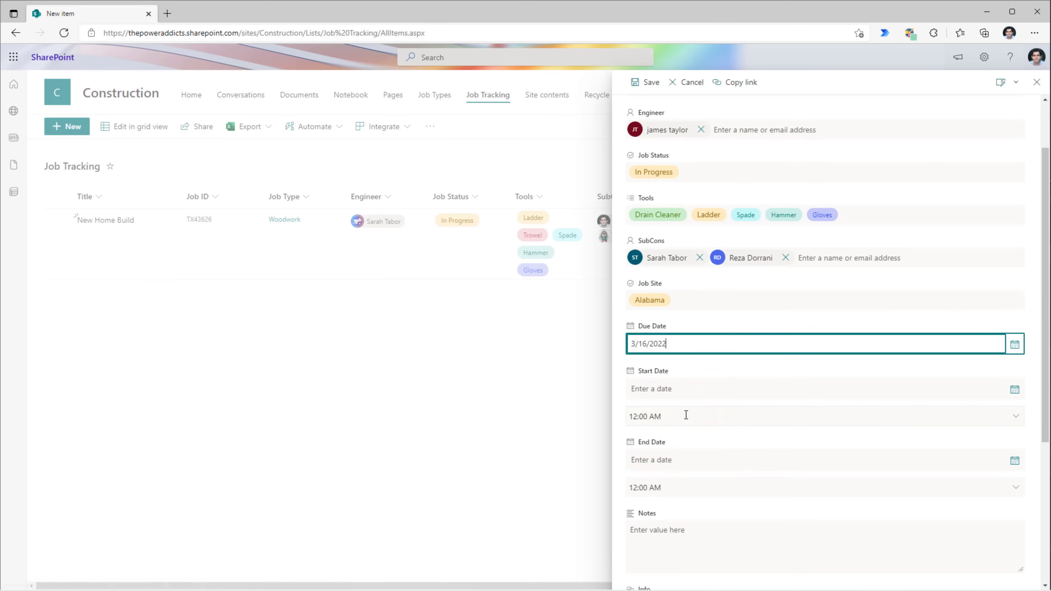
click(1017, 396)
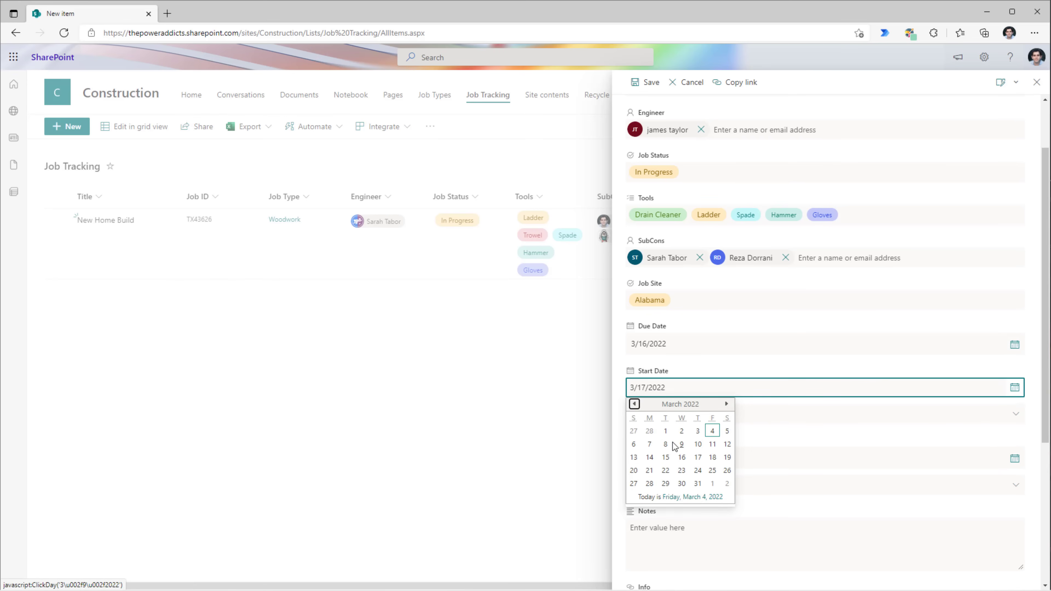
click(667, 448)
click(714, 416)
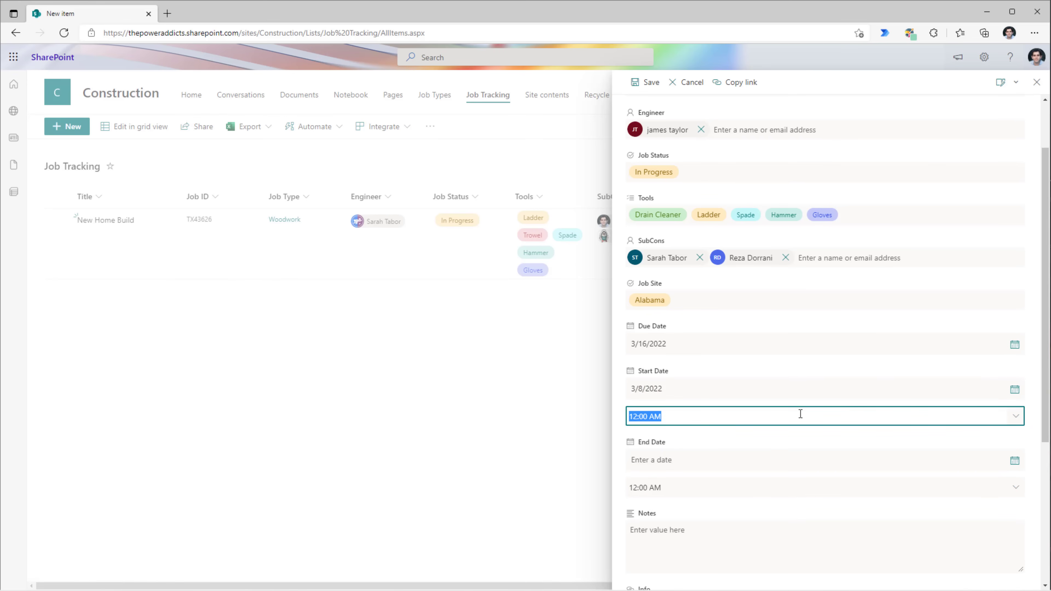
click(1016, 416)
click(596, 417)
click(703, 543)
text(sample notes)
click(659, 372)
text(http://bing.com/)
key(Tab)
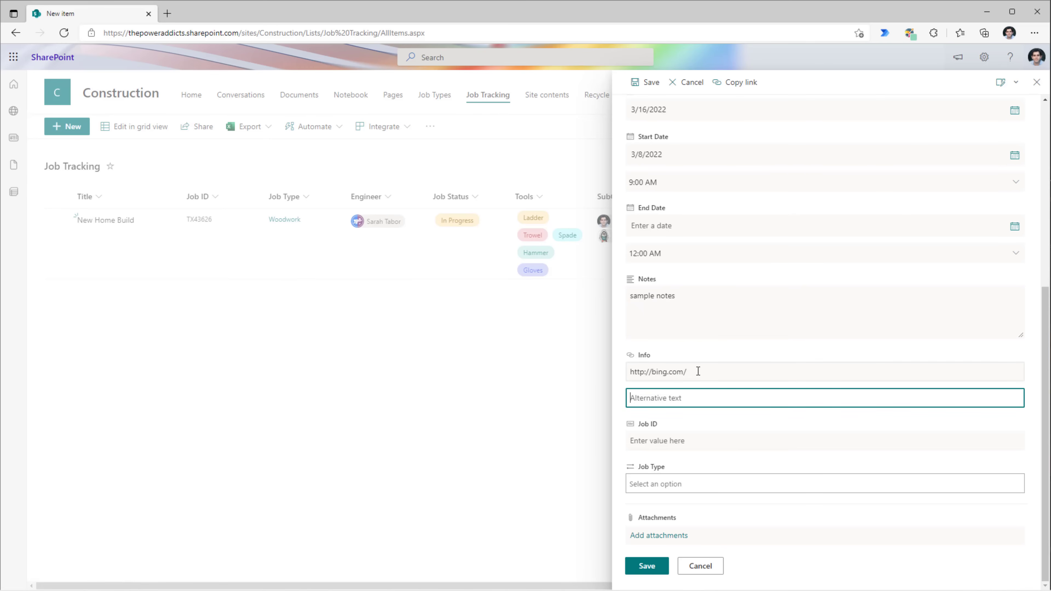
click(652, 438)
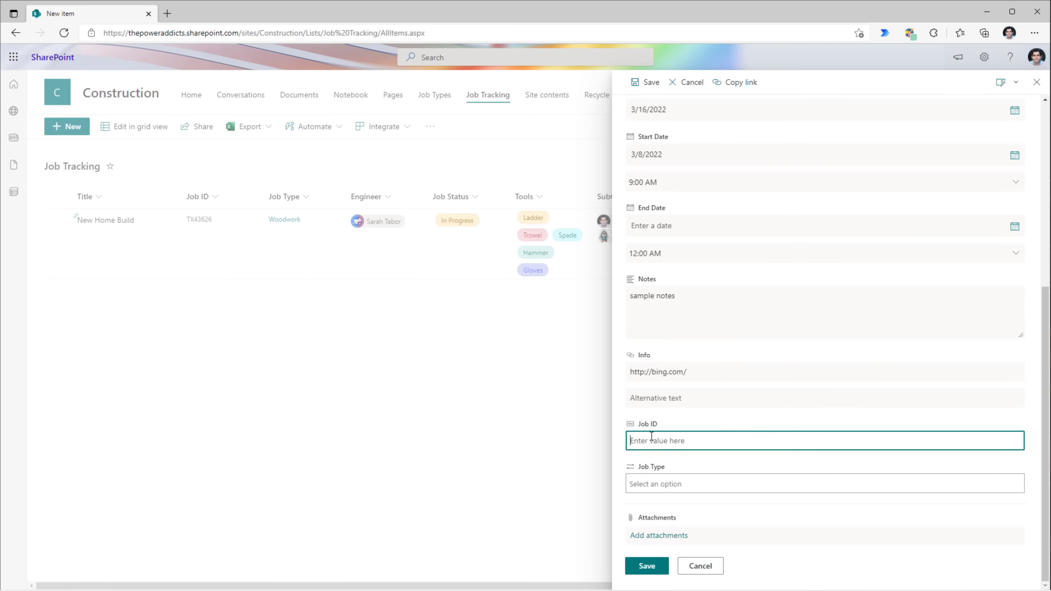
text(AL6262)
click(673, 483)
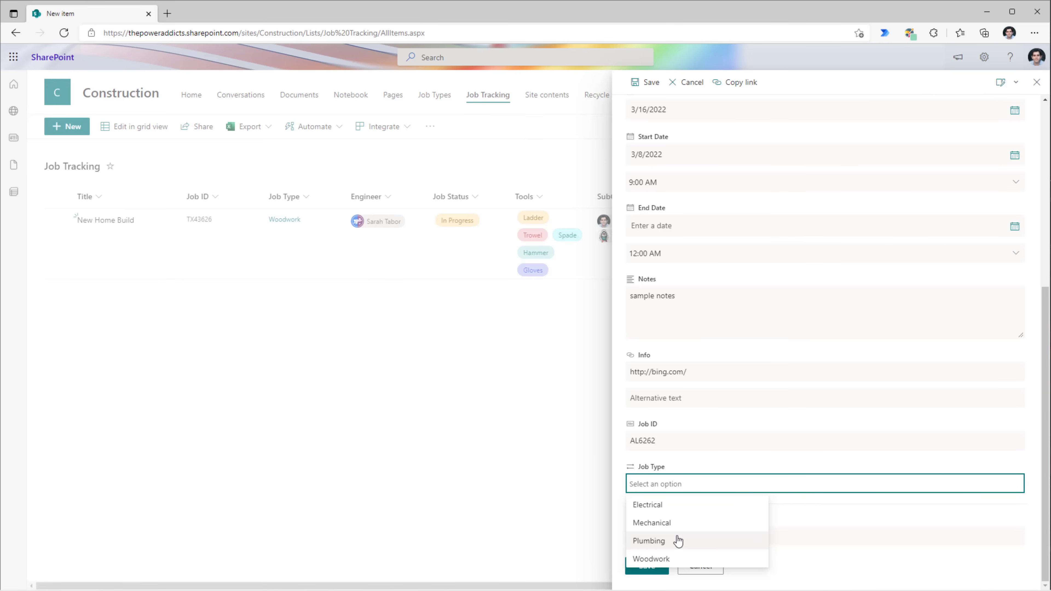
click(665, 523)
click(651, 570)
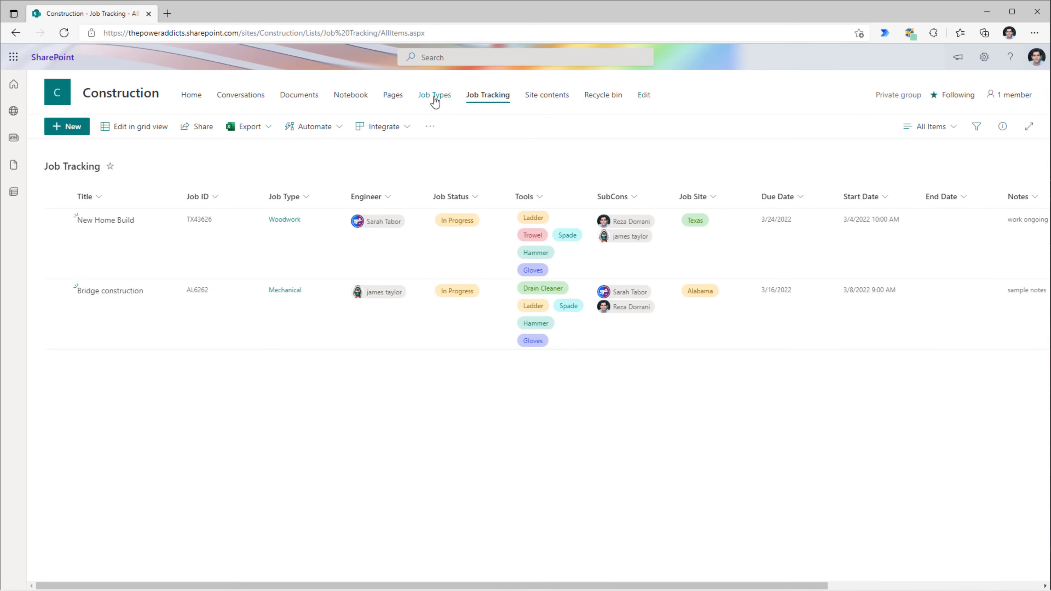
- Look over the four entries in the Job Types list, then go back to Job Tracking
click(435, 101)
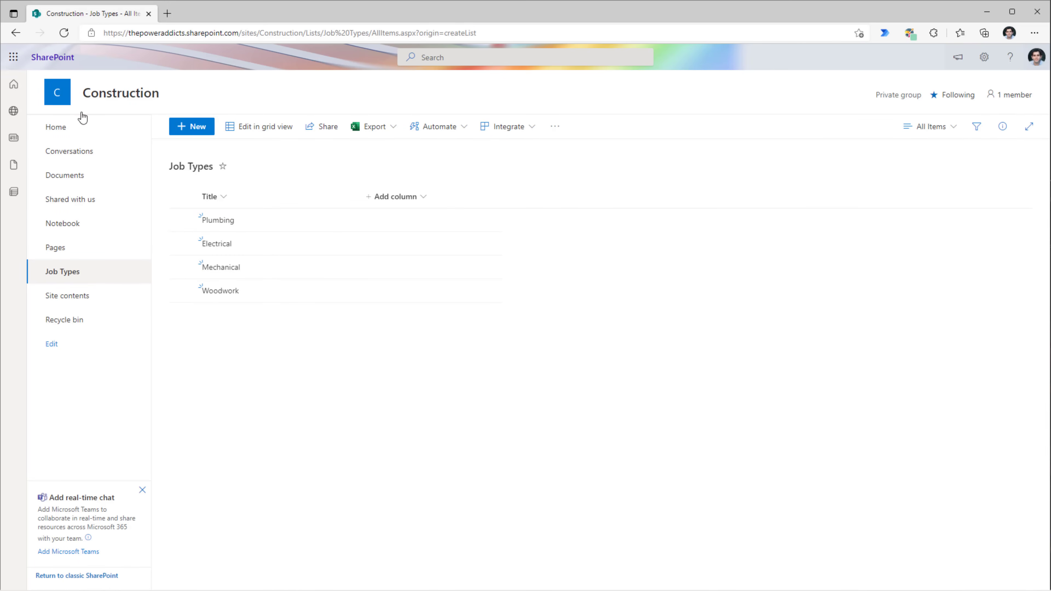
click(15, 32)
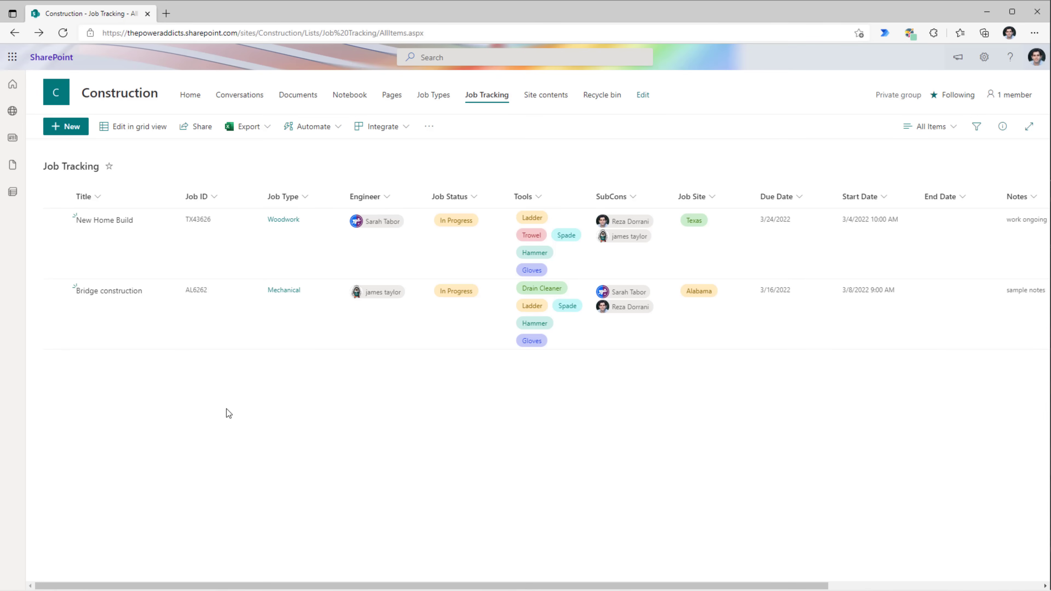
- Export the Job Tracking list to Excel and open the downloaded query file
click(255, 131)
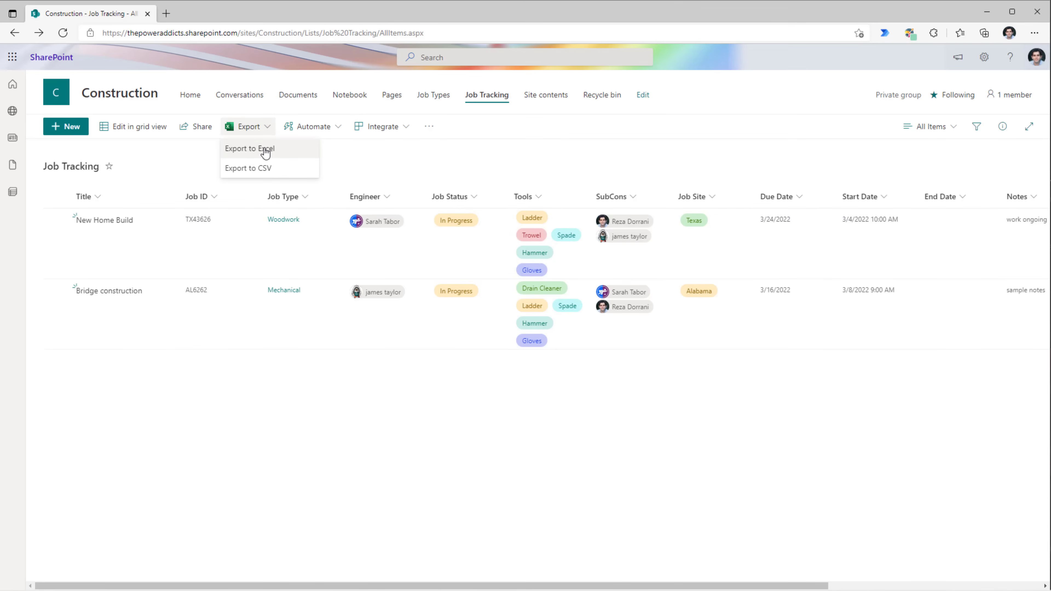
click(264, 149)
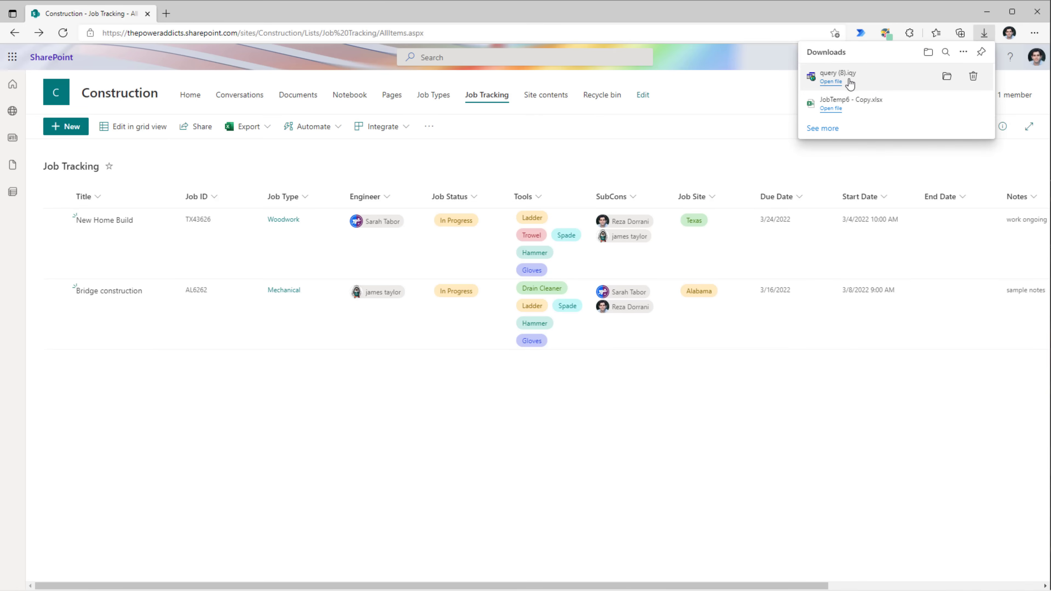
click(832, 81)
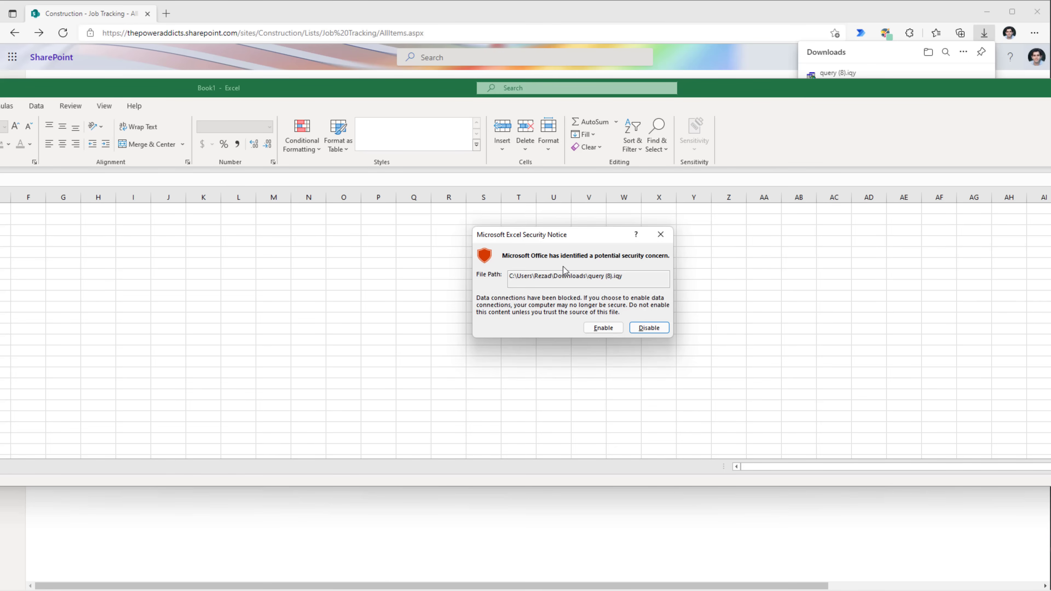
- Enable the blocked data connection and sign in with the account e-mail
click(603, 329)
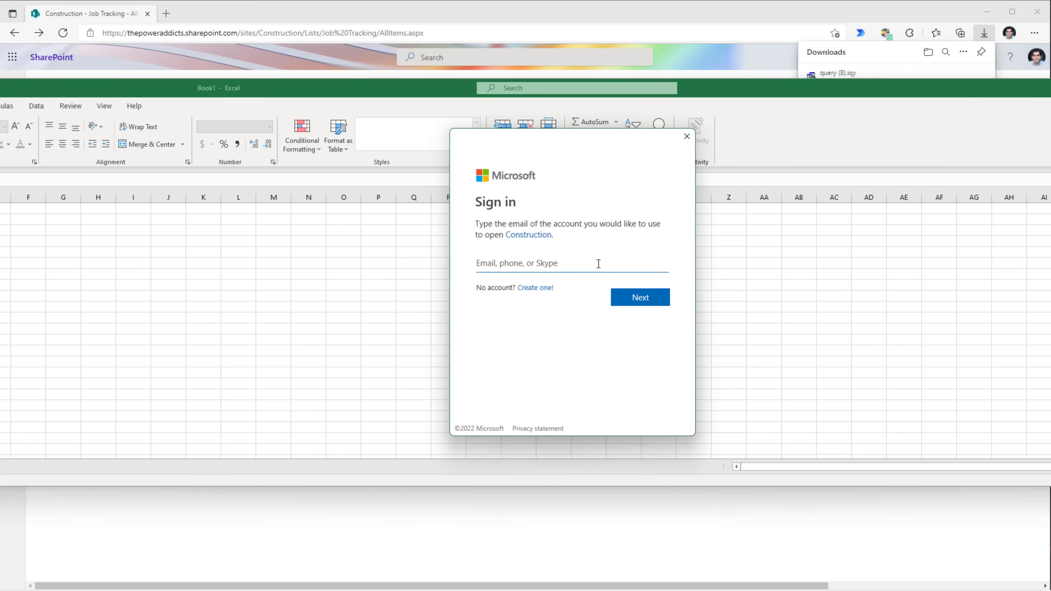
text(RD)
key(Down)
key(Return)
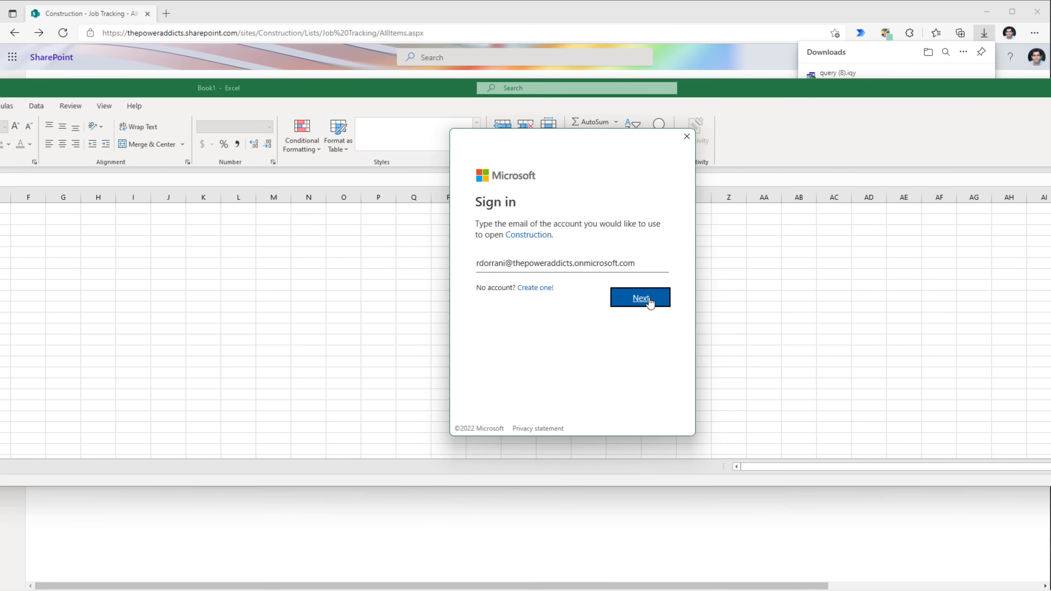
click(640, 297)
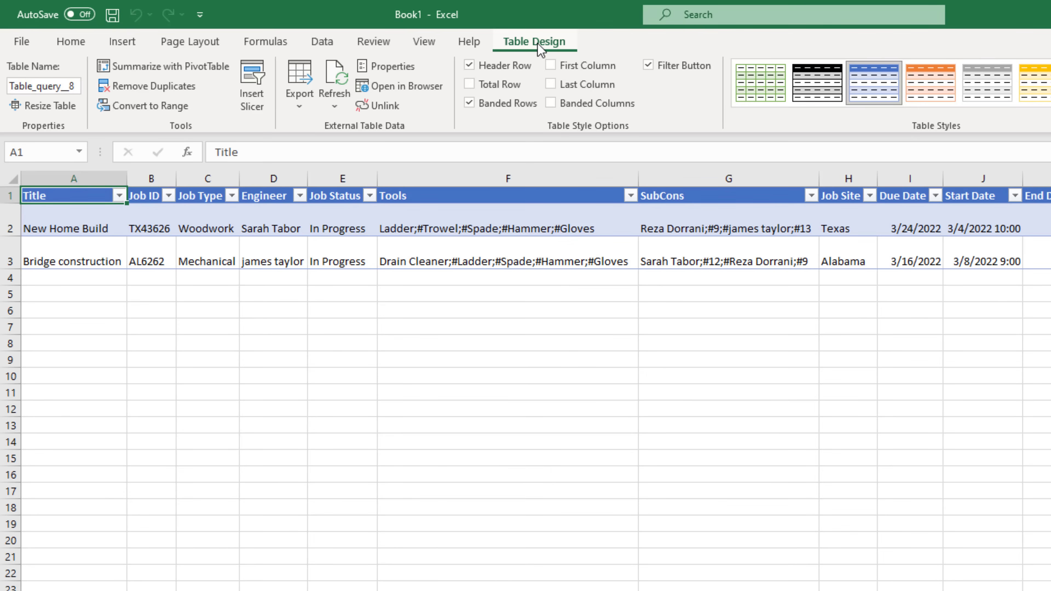
- Unlink the table from its query and rename Table_query__8 to JobTrackingTable
click(381, 105)
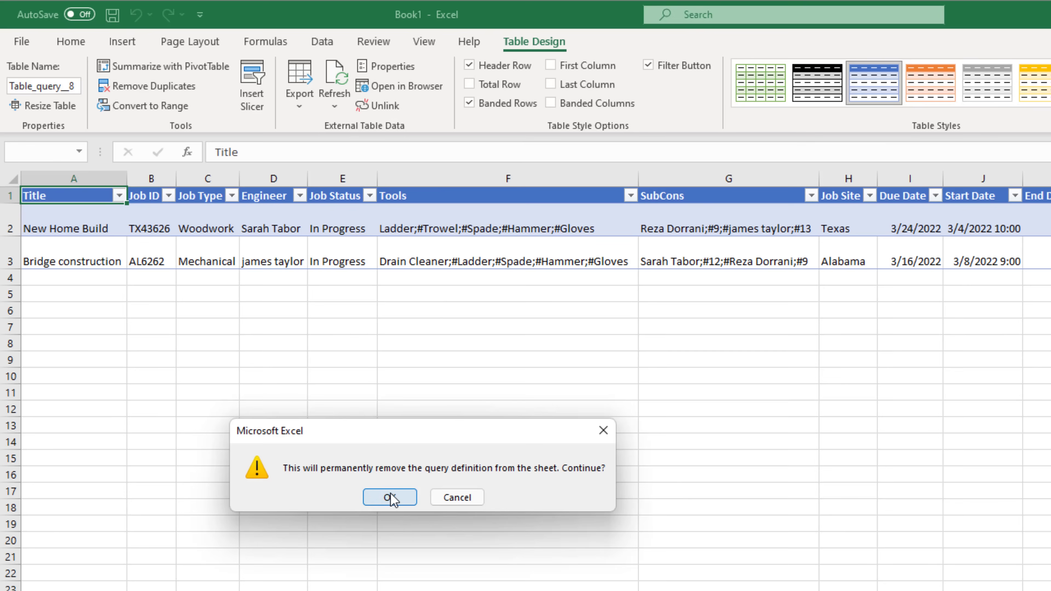
click(390, 498)
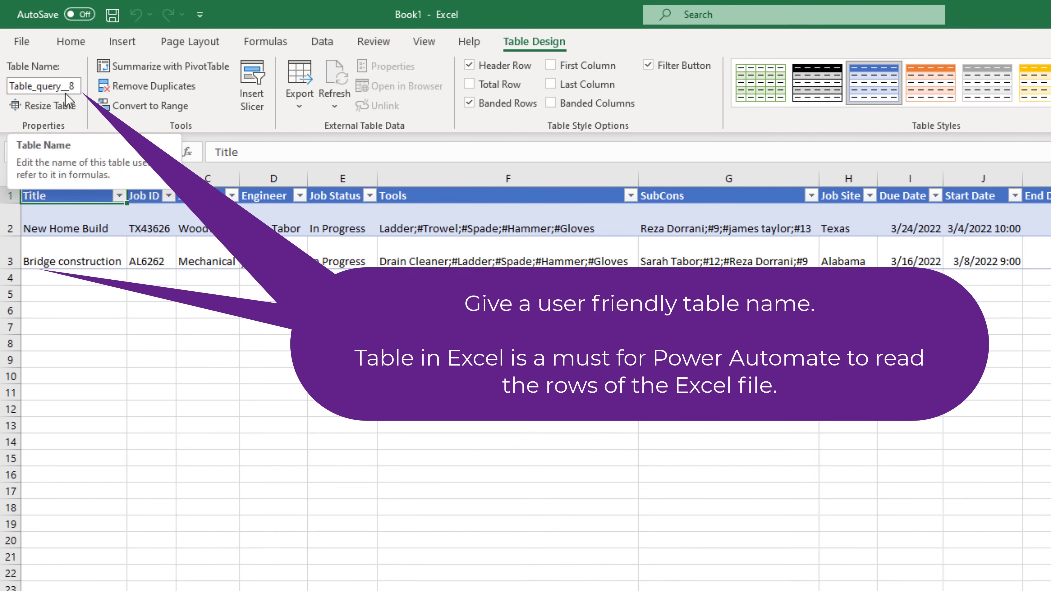
click(76, 85)
click(60, 90)
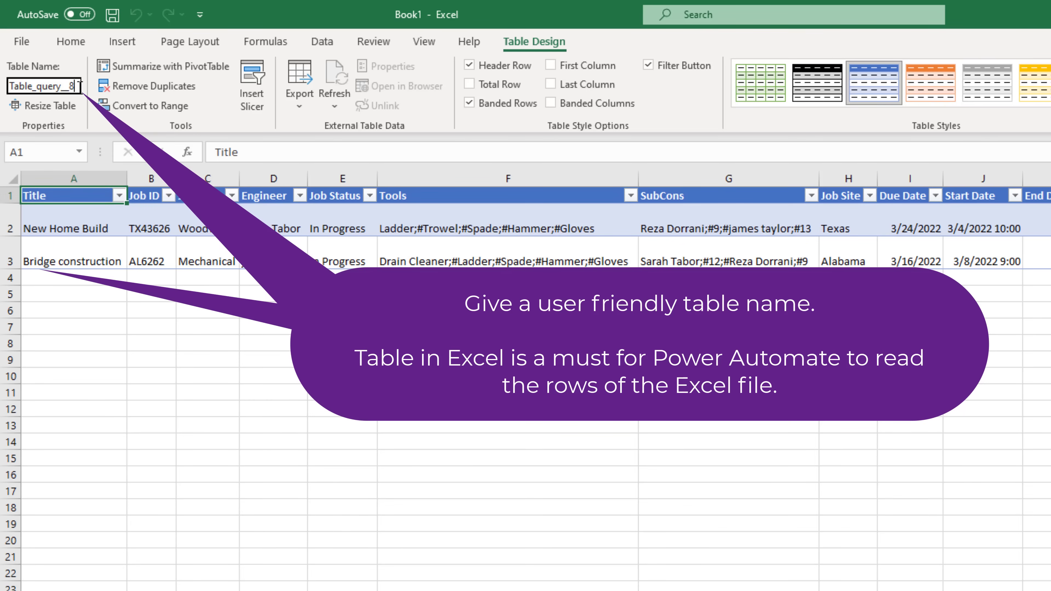
drag(80, 87, 13, 101)
text(J)
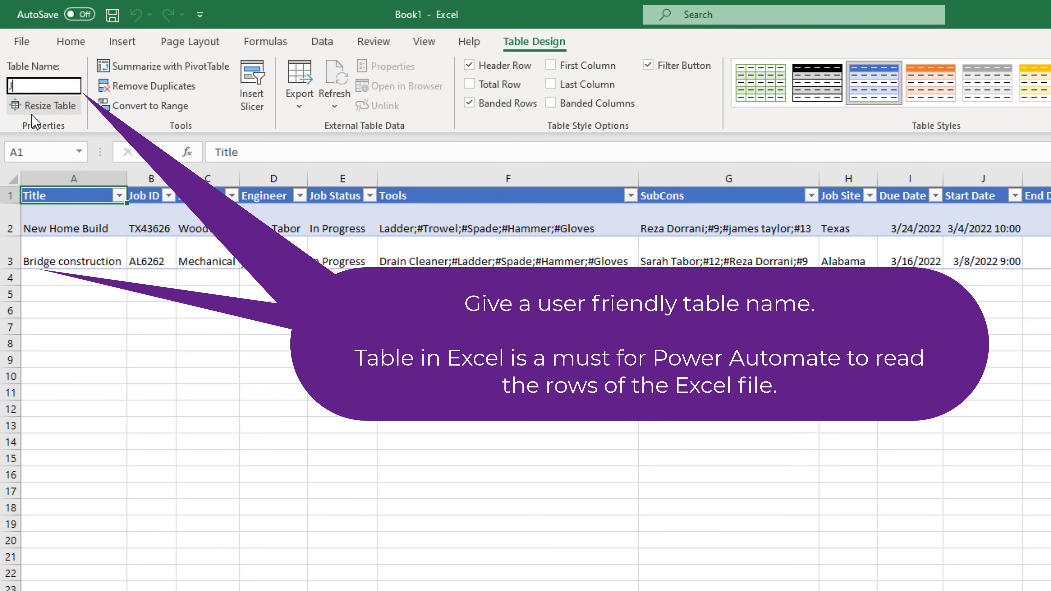
text(obTrackingTable)
click(106, 228)
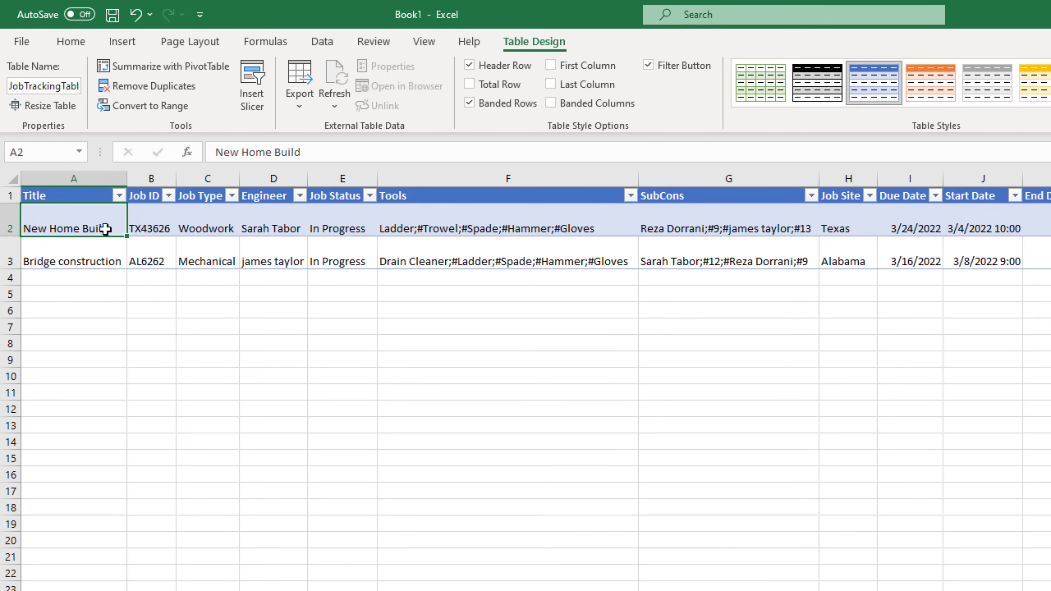
click(142, 222)
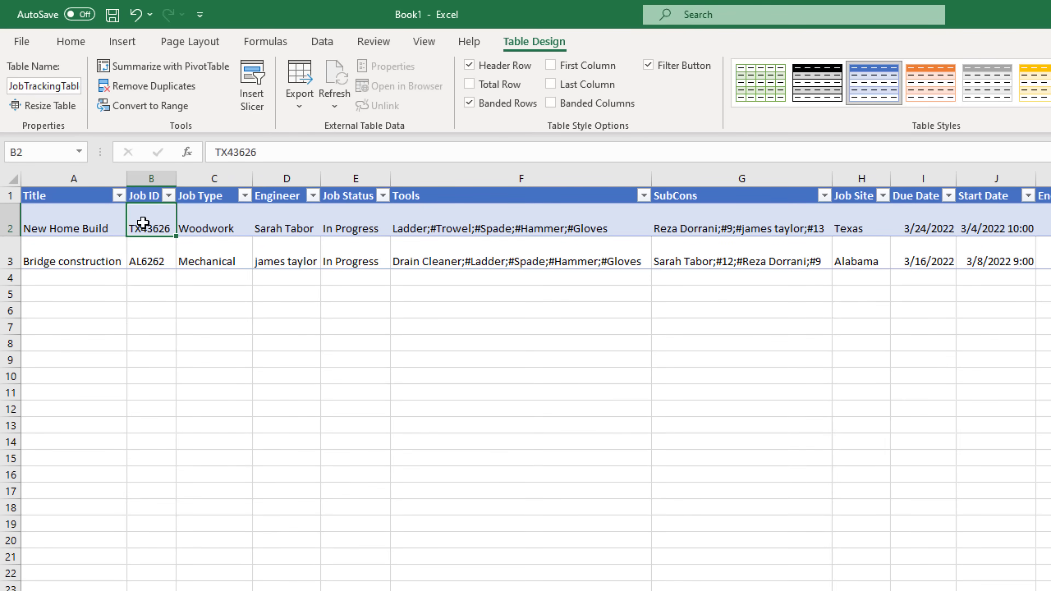
- Widen the Engineer column and inspect the engineer name in D2 without changing it
drag(320, 178, 342, 178)
click(300, 218)
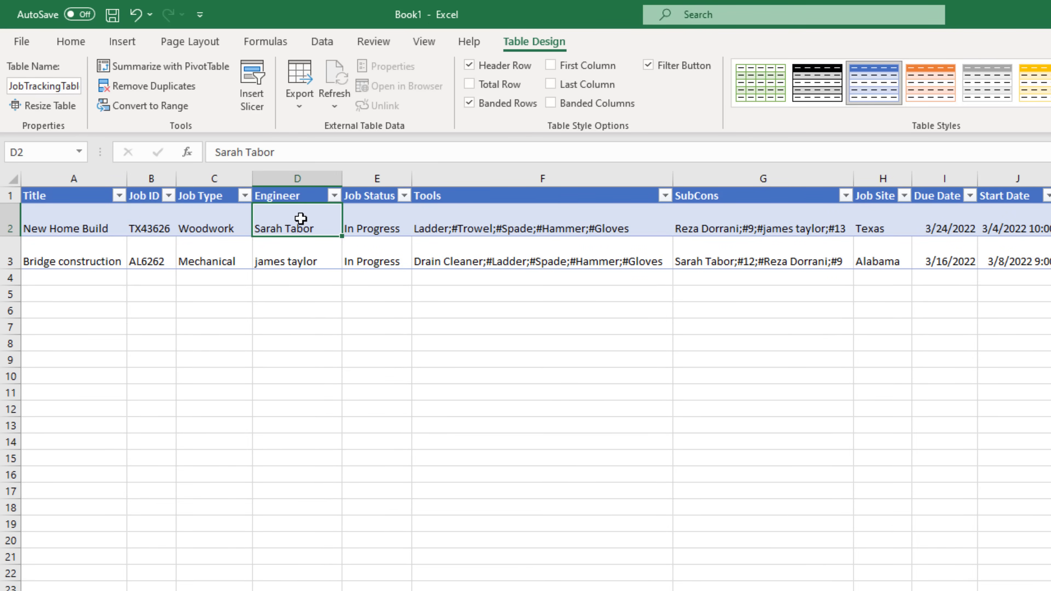
double_click(303, 228)
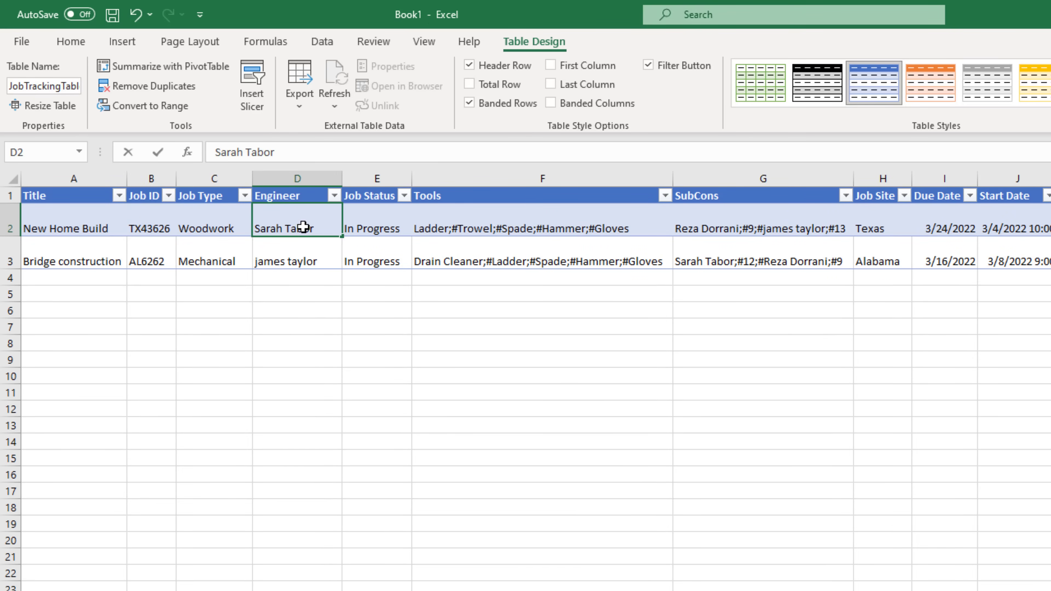
drag(318, 230, 257, 233)
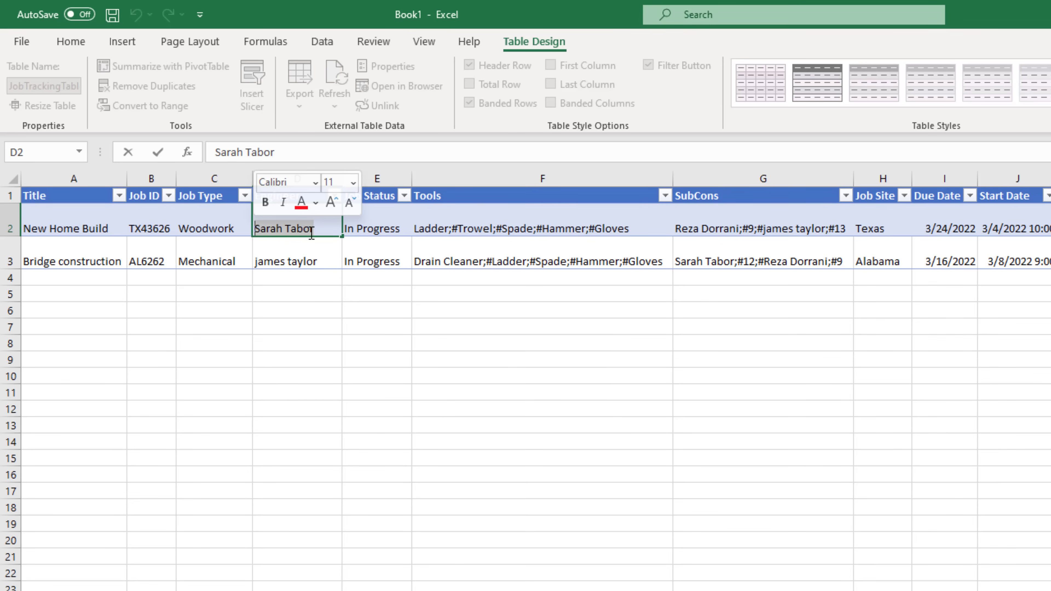
key(Escape)
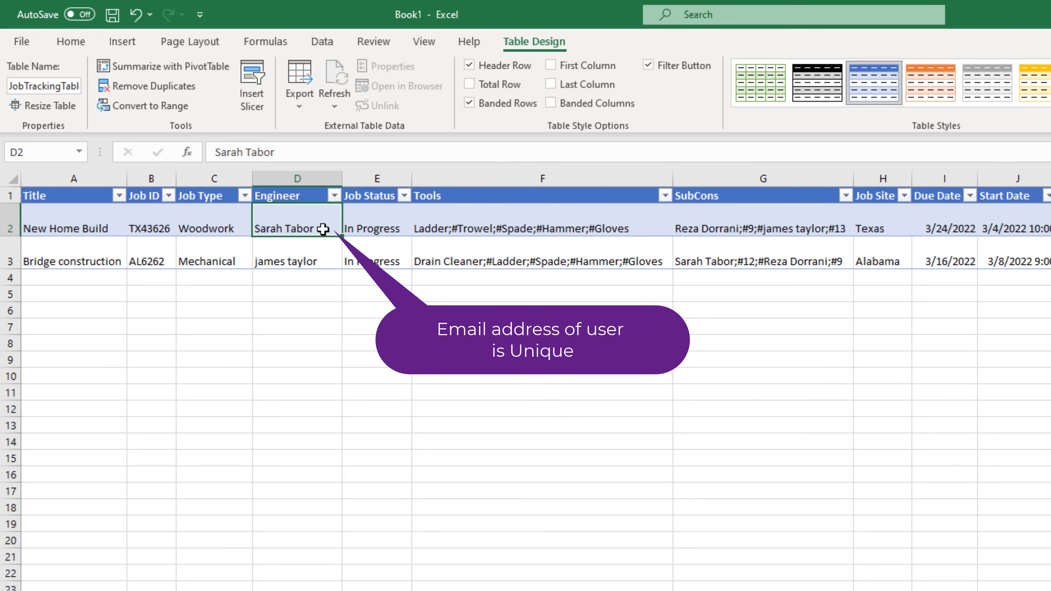
- Overwrite the engineer's name in D2 with the engineer's e-mail address
double_click(323, 229)
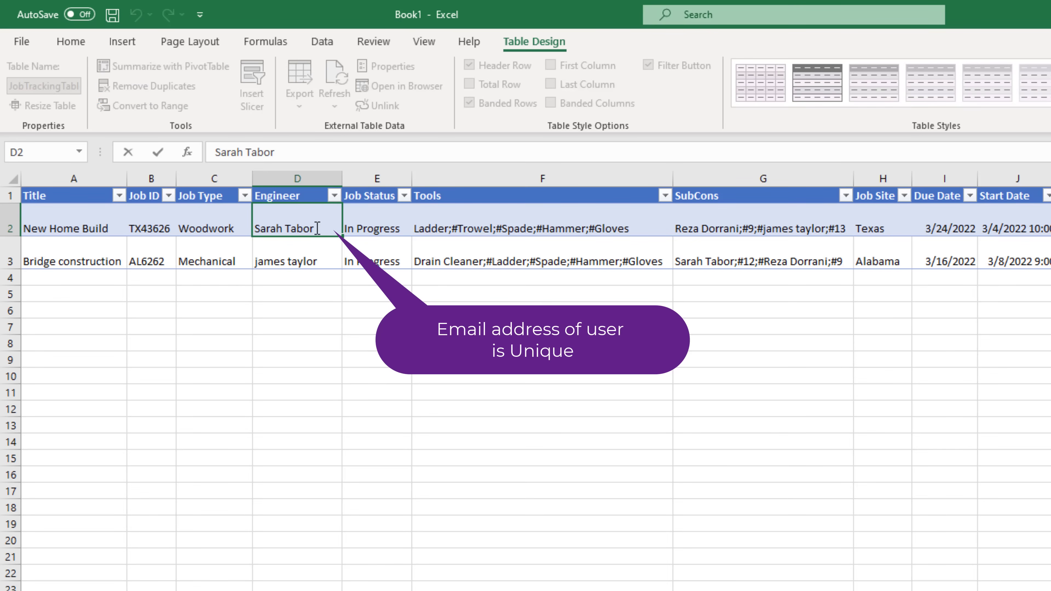
drag(322, 228, 245, 218)
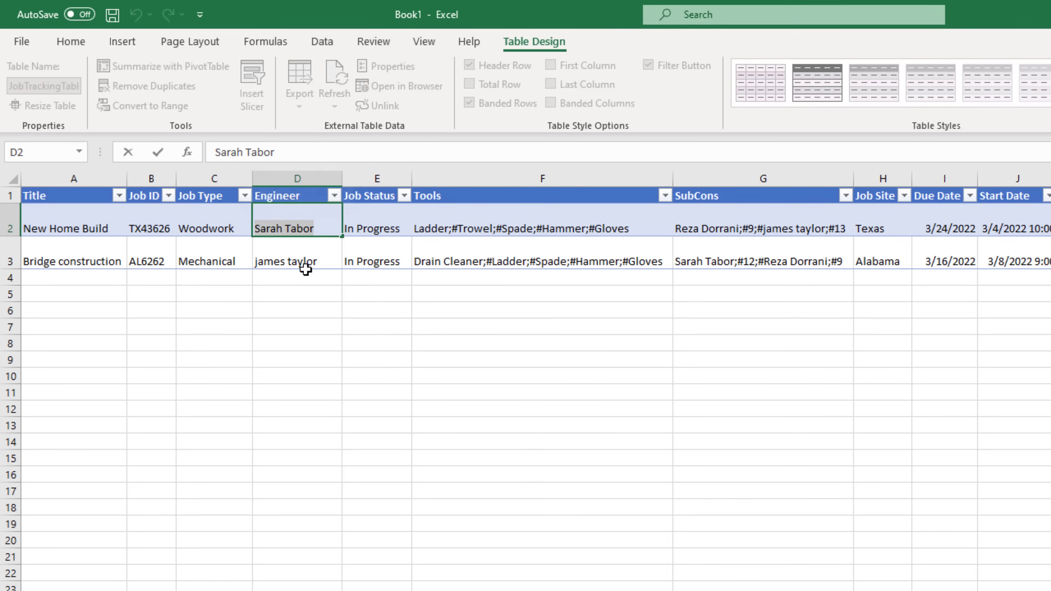
click(291, 153)
drag(291, 153, 157, 148)
key(Return)
click(326, 209)
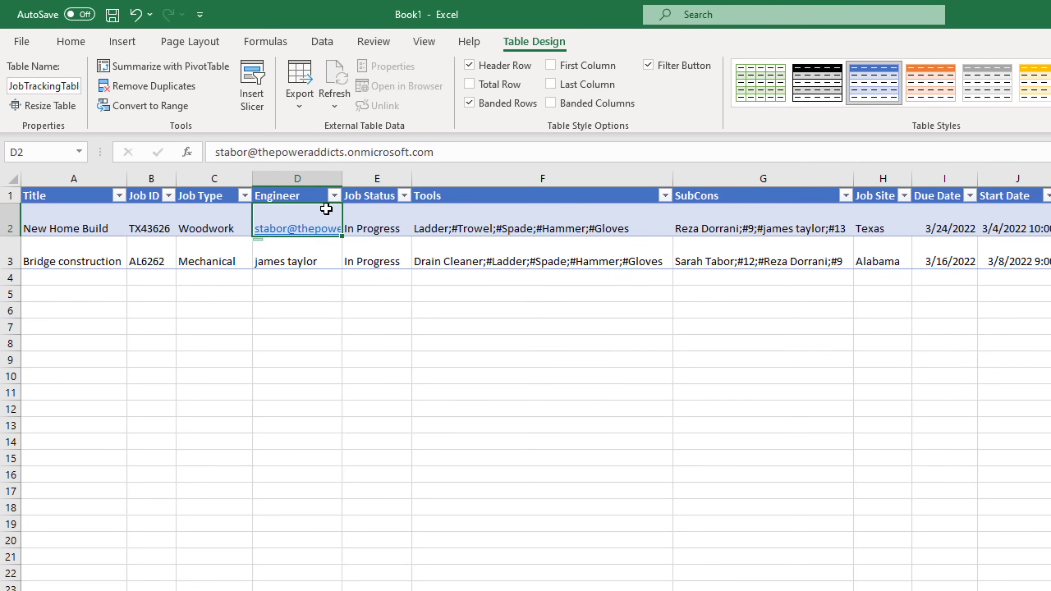
click(356, 211)
click(447, 215)
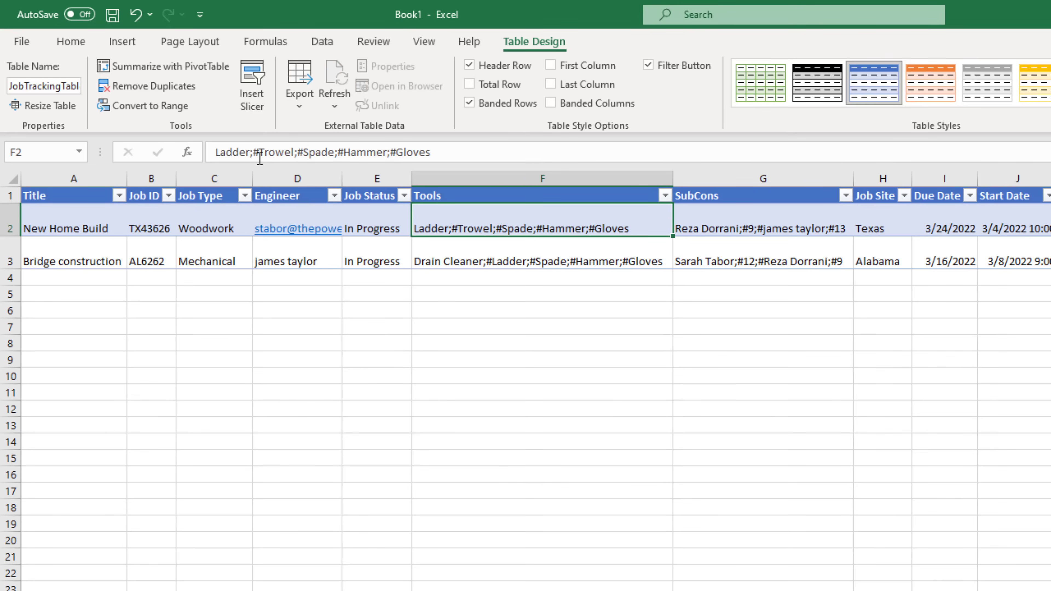
- Remove the # marks before Trowel, Spade, Hammer and Gloves in the F2 Tools list
click(259, 159)
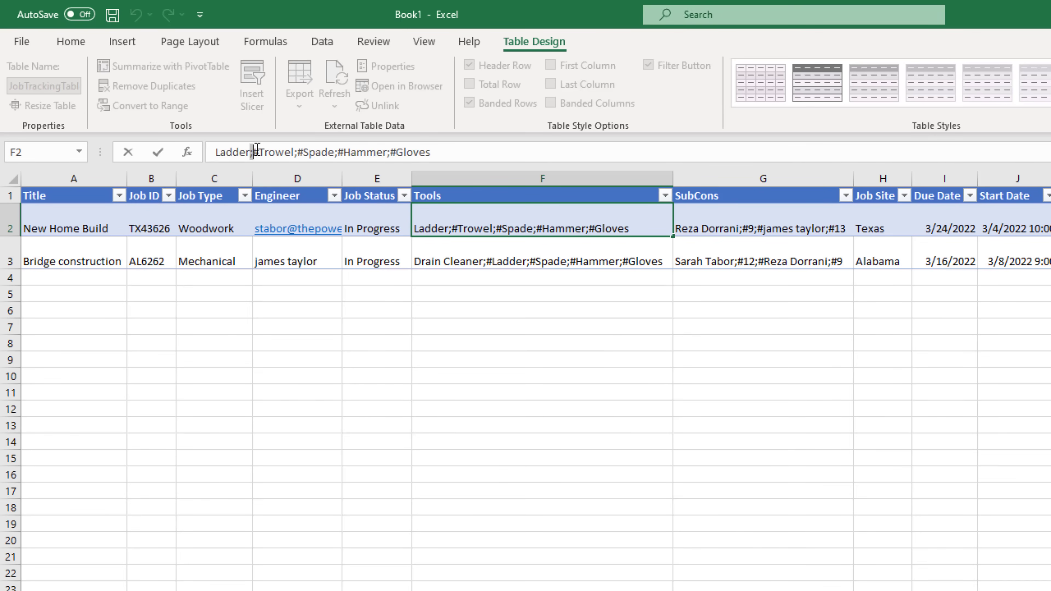
drag(252, 153, 259, 153)
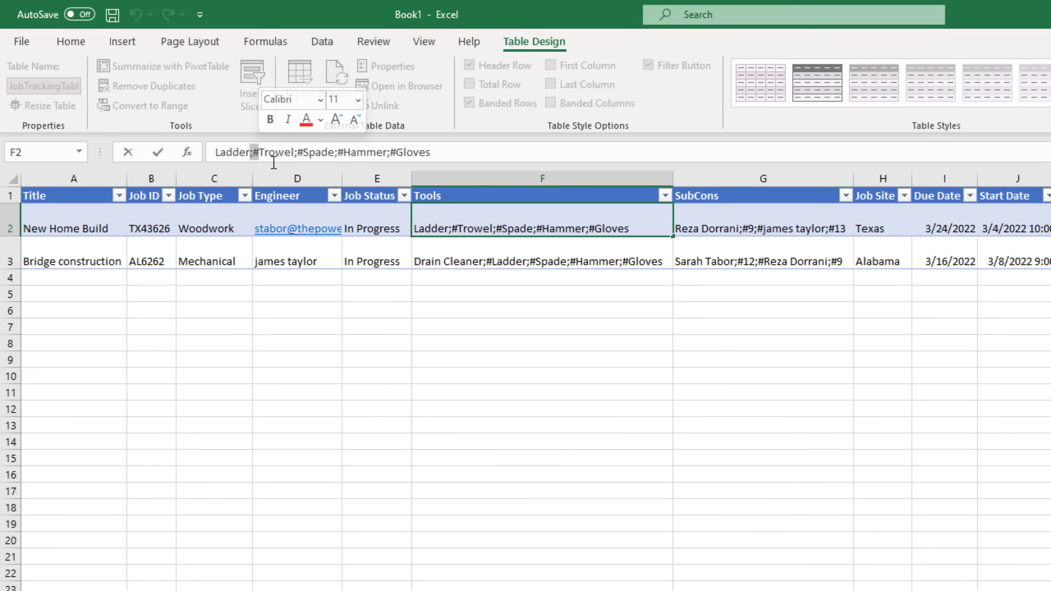
key(Right)
key(BackSpace)
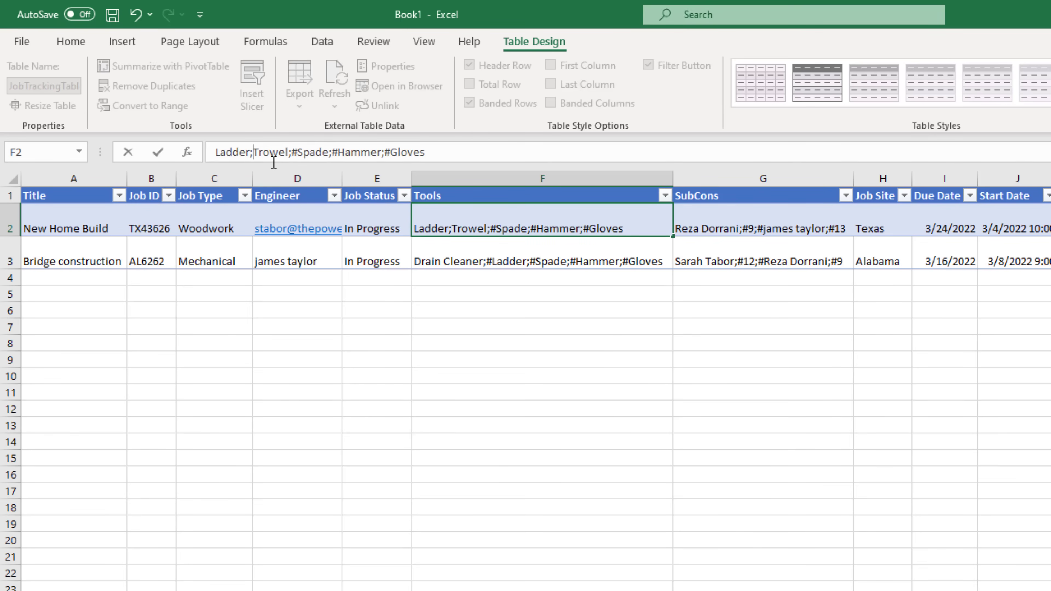
key(Right)
key(Right)
key(Right)
key(Right)
key(Right)
key(Right)
key(Right)
key(Right)
key(BackSpace)
click(335, 154)
key(BackSpace)
click(379, 153)
key(BackSpace)
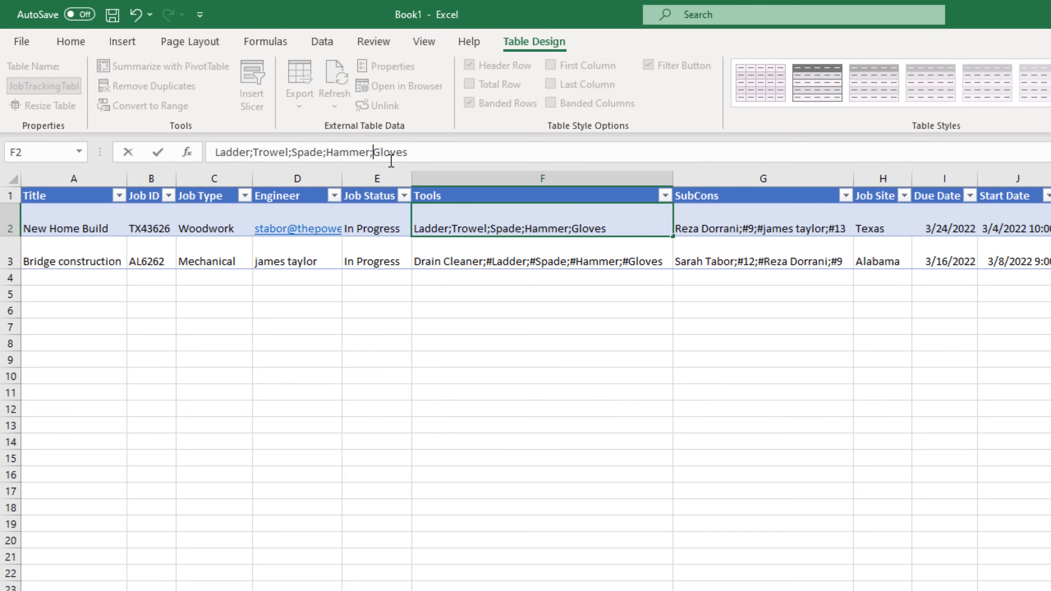
click(481, 231)
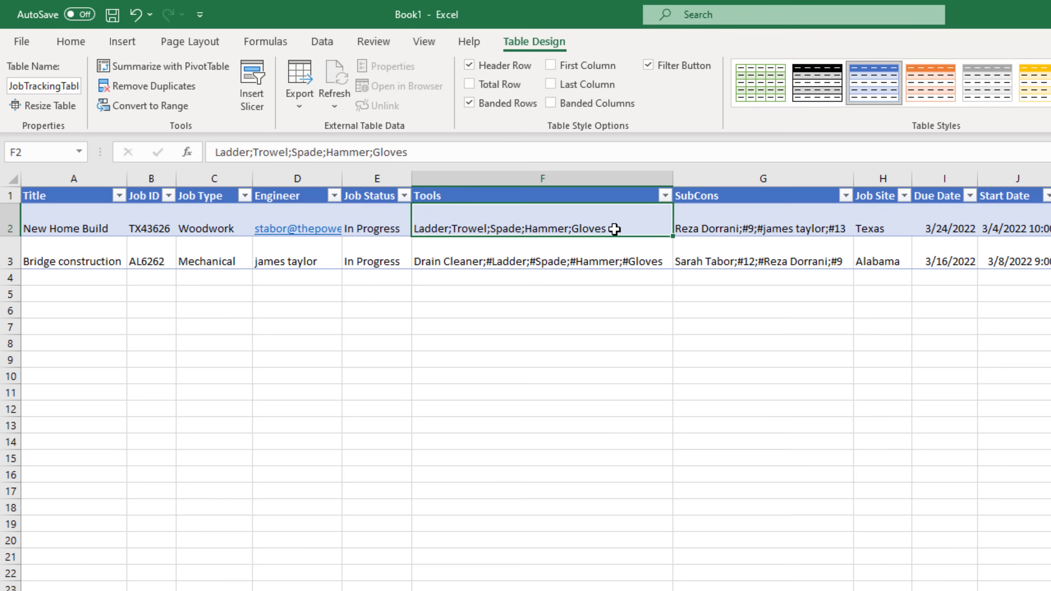
- Change the SubCons cell G2 to the subcontractors' e-mail addresses, separated by semicolons
key(Tab)
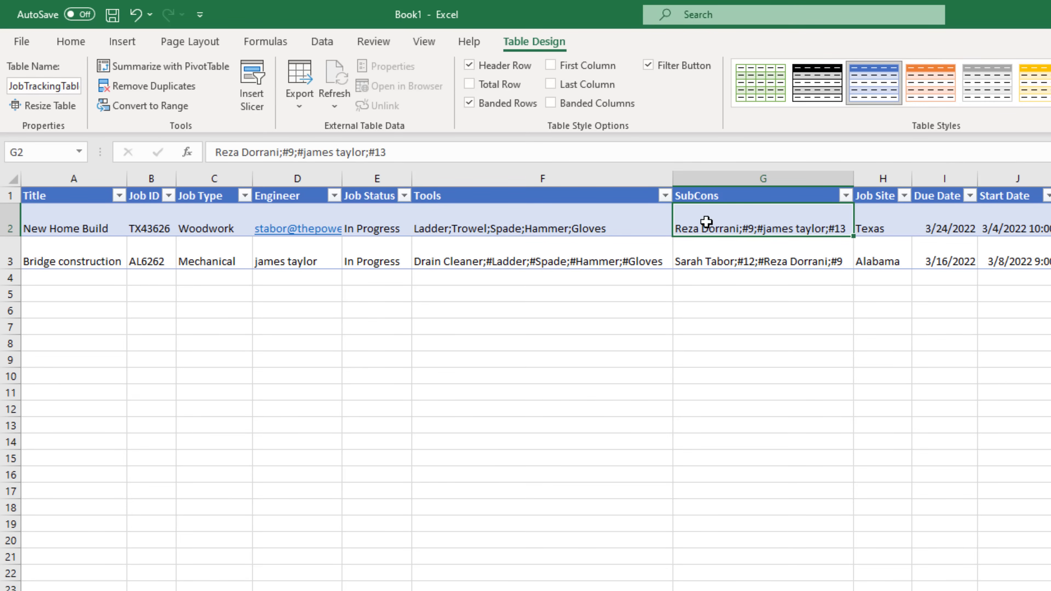
key(ctrl+a)
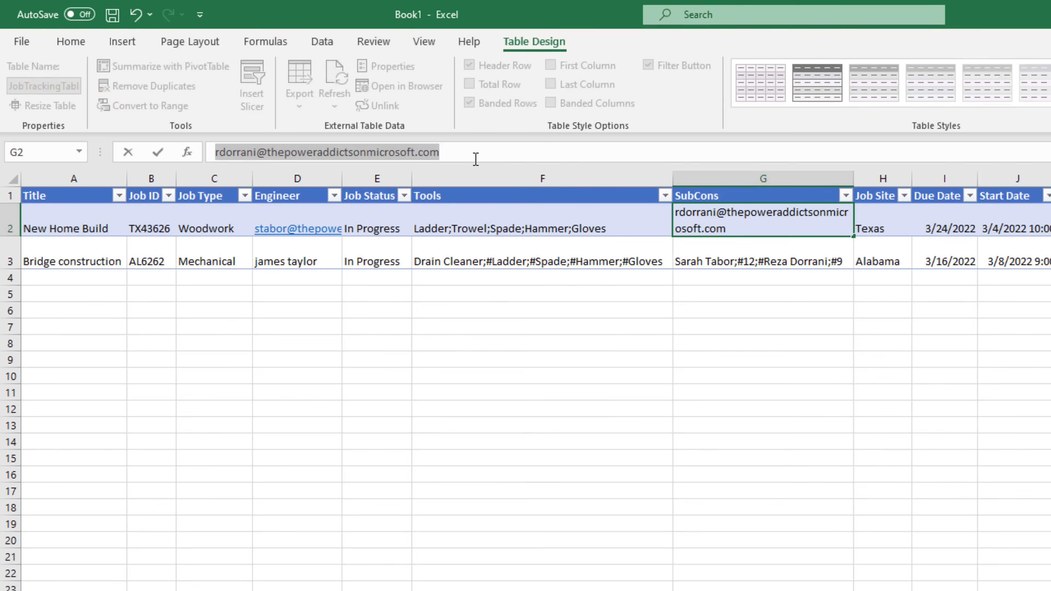
click(472, 153)
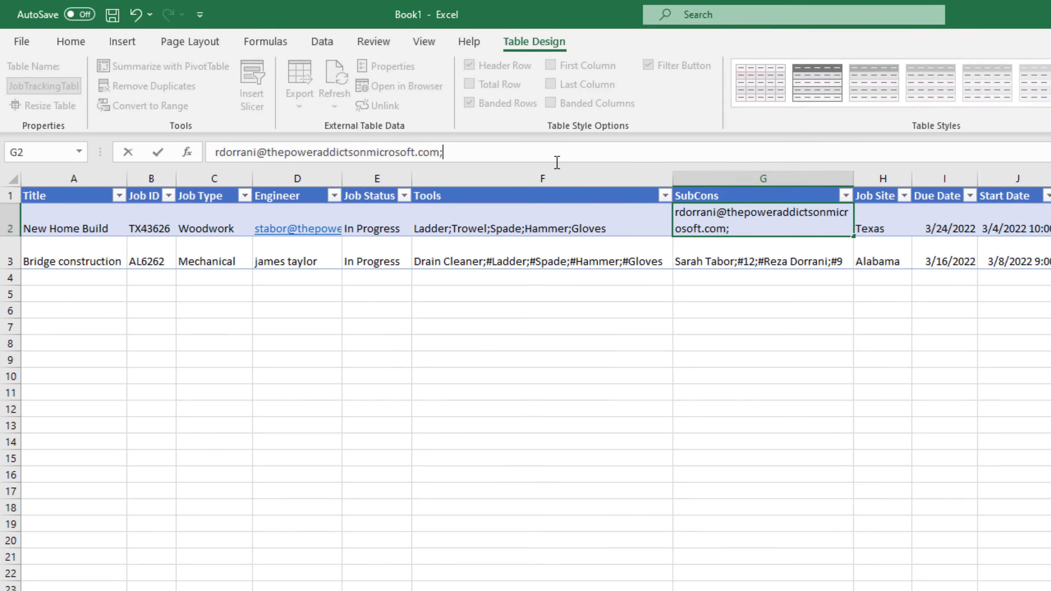
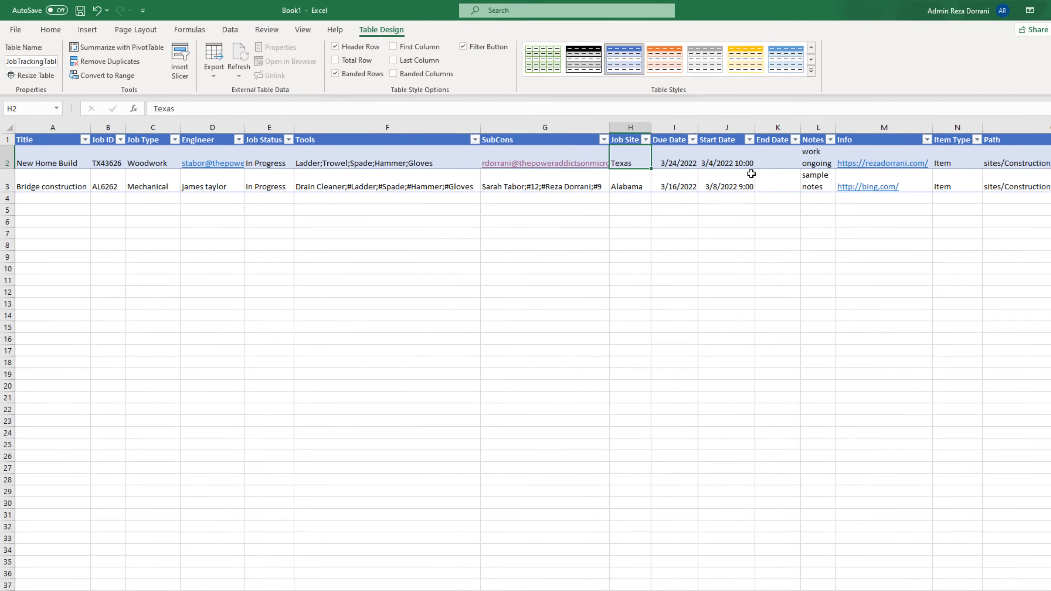
key(Tab)
key(Tab)
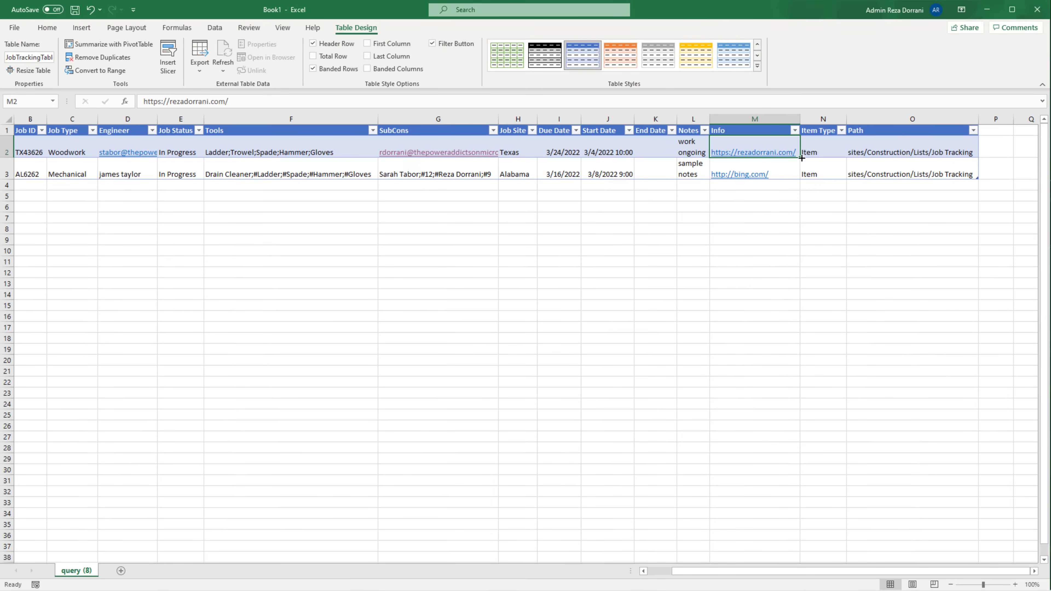
click(820, 132)
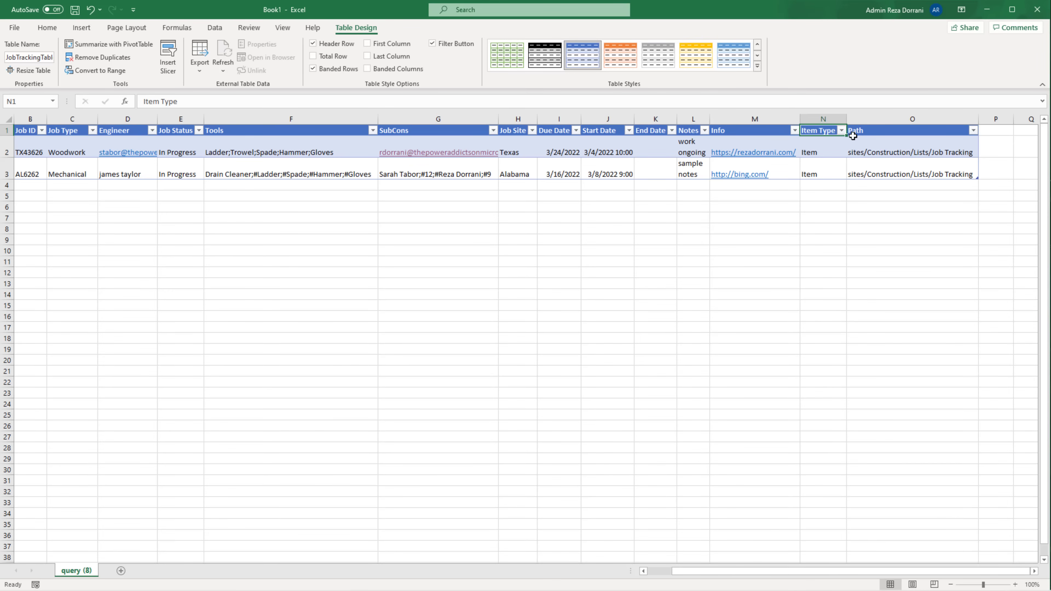
- Delete the Item Type and Path columns from the table
click(826, 119)
ctrl+click(869, 120)
right_click(870, 121)
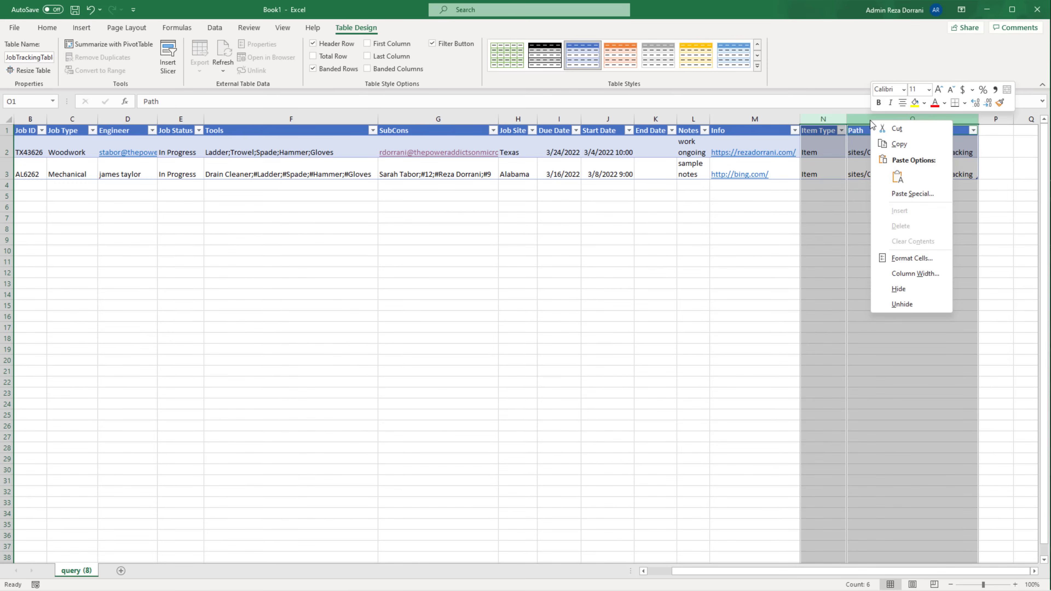
click(830, 147)
click(824, 120)
right_click(824, 121)
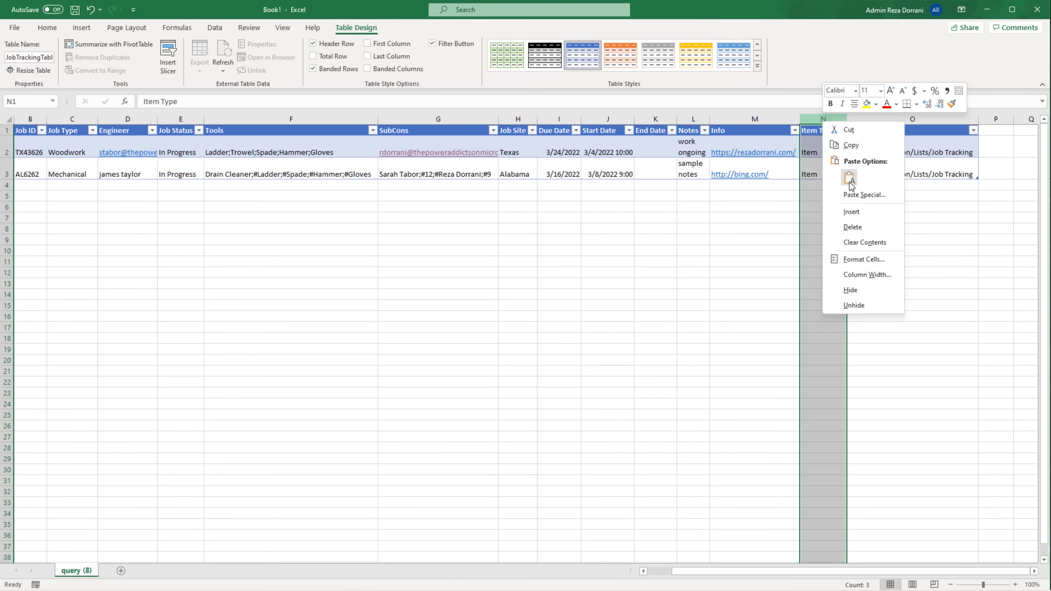
click(853, 227)
right_click(826, 120)
click(856, 228)
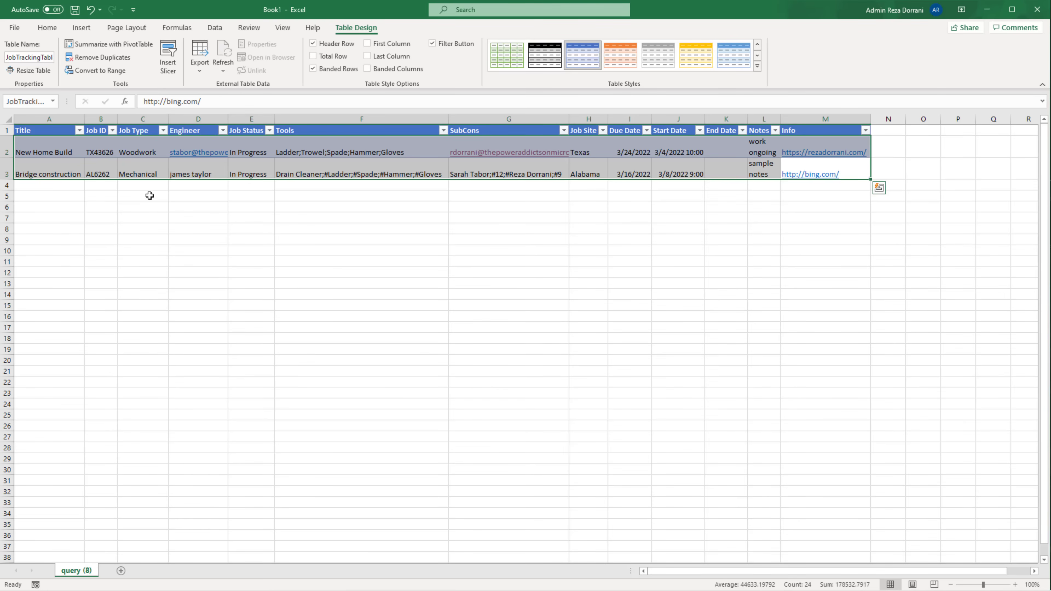
- Delete the New Home Build and Bridge construction data rows
right_click(10, 154)
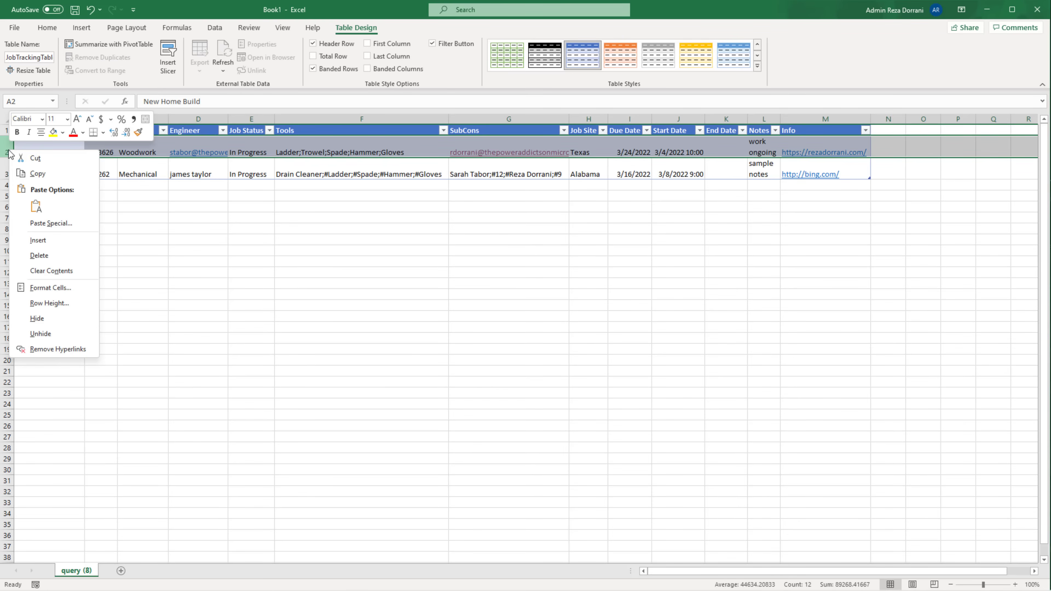
click(41, 255)
right_click(9, 153)
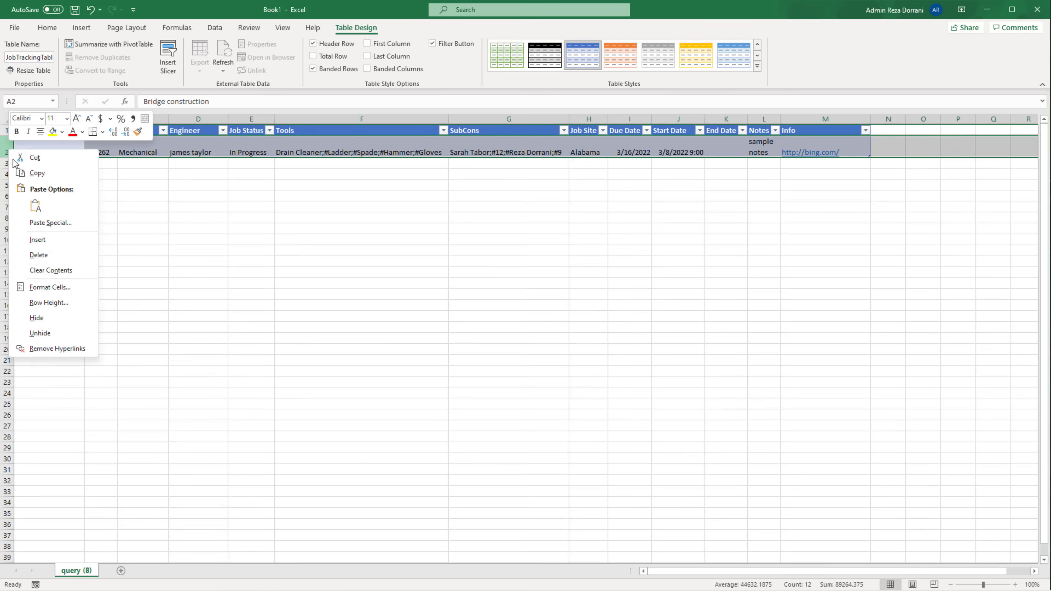
click(55, 256)
click(36, 142)
click(47, 135)
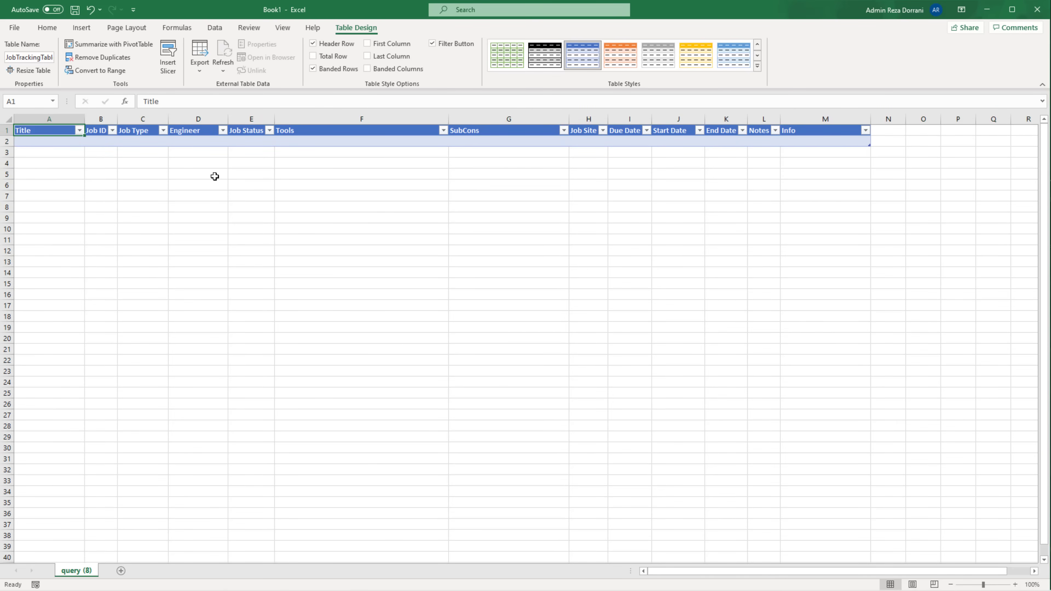
- Save the header-only workbook as JobTemplate.xlsx in the Desktop's Job Data folder
click(15, 28)
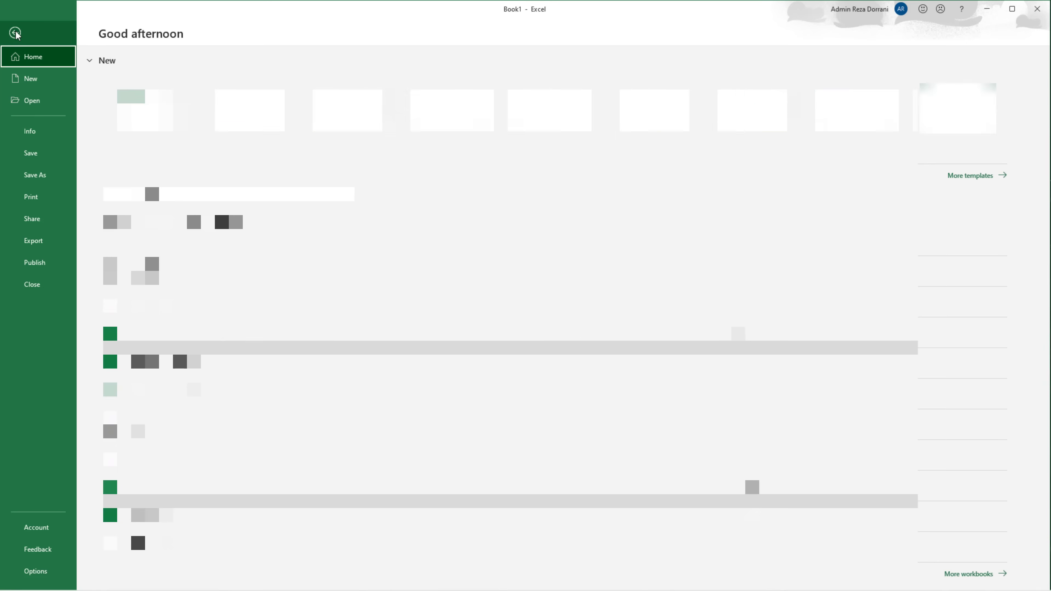
click(38, 152)
click(136, 328)
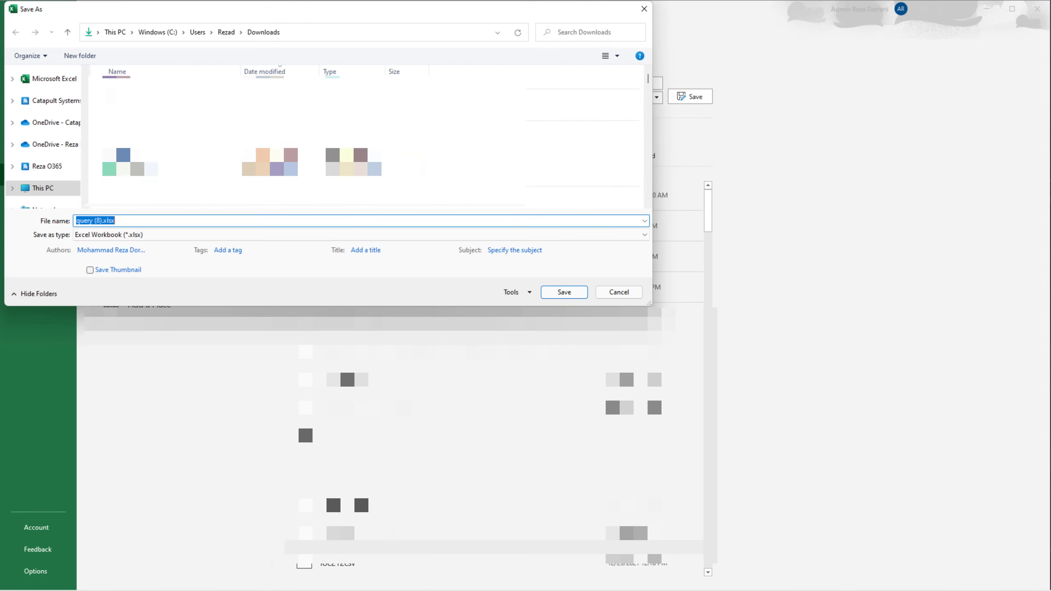
text(JobTempl)
text(ate)
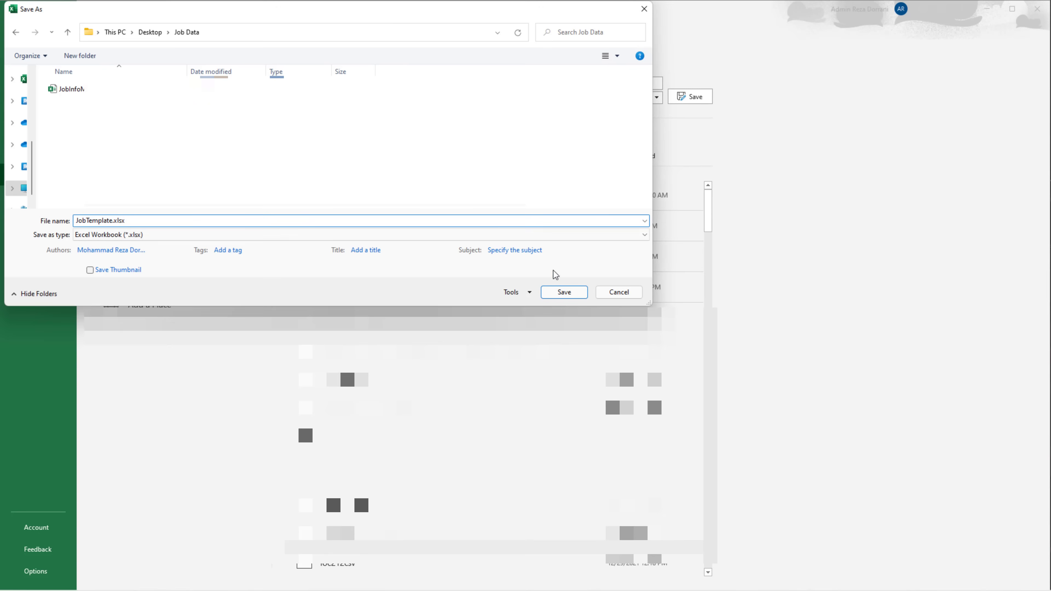
click(563, 292)
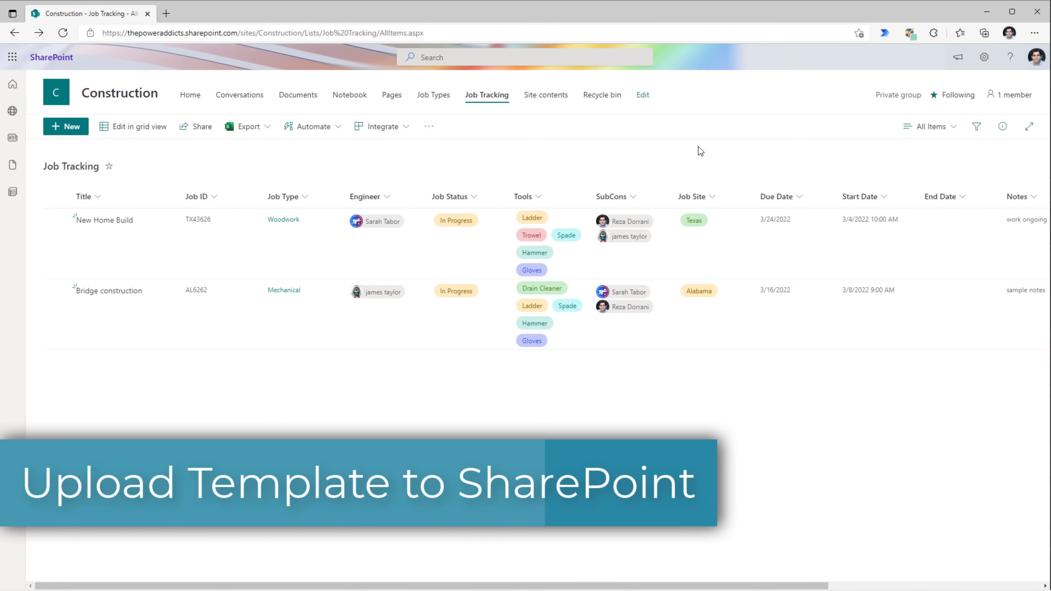
- From the Documents library, upload the file JobTemplate.xlsx out of the Job Data folder
click(297, 107)
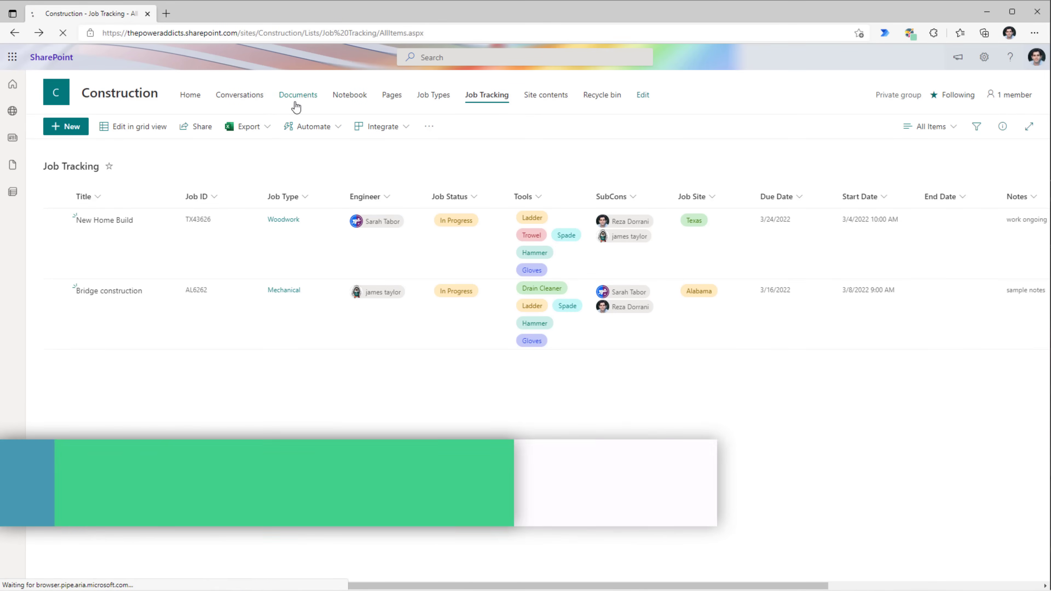
click(138, 127)
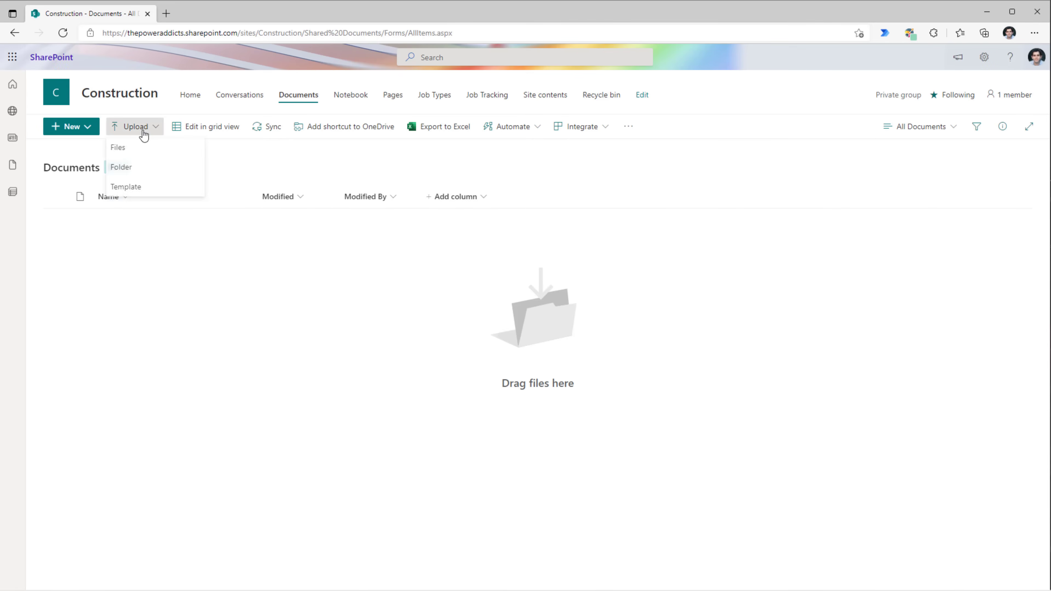
click(150, 153)
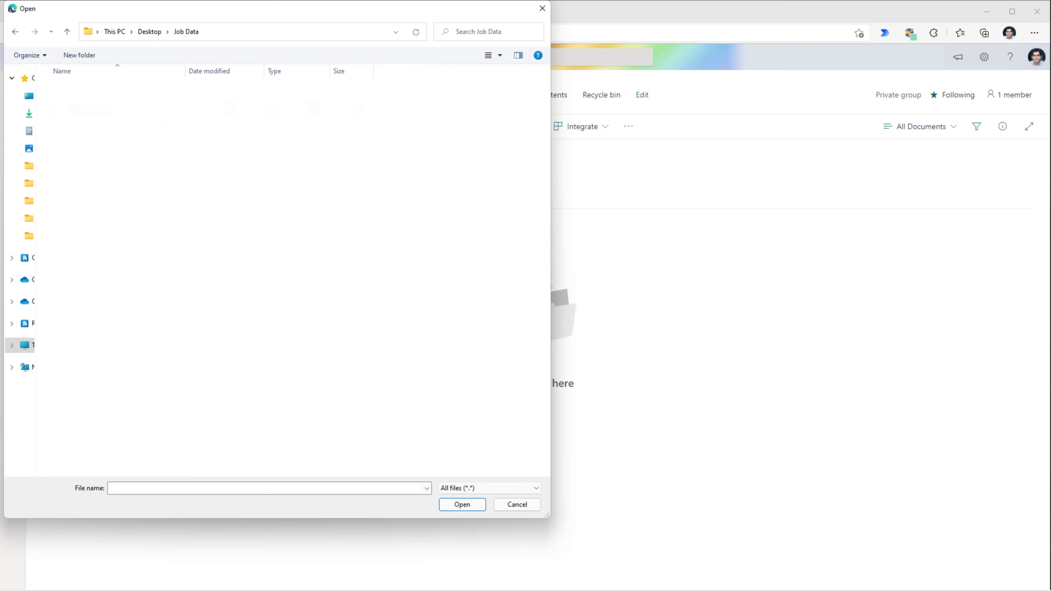
double_click(106, 108)
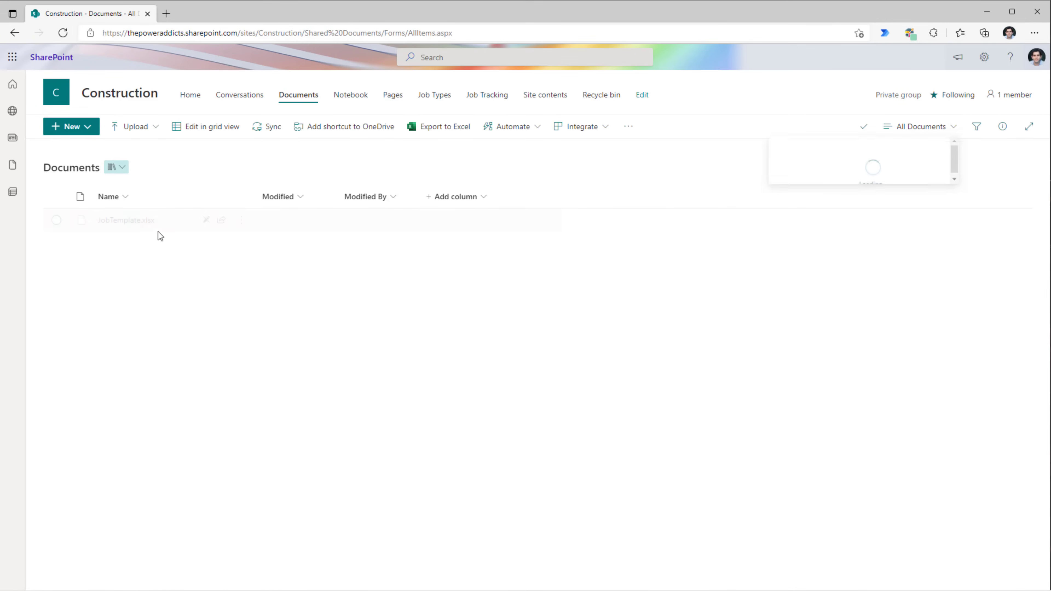
mouse_move(140, 225)
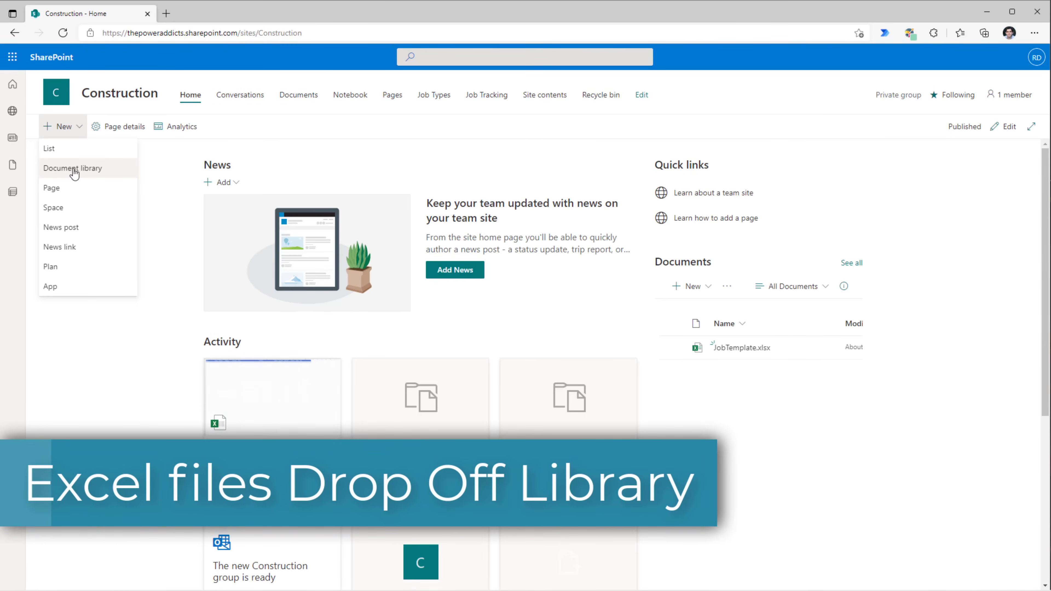
- Name the new document library 'Job Drop-Off Library' and create it
click(85, 169)
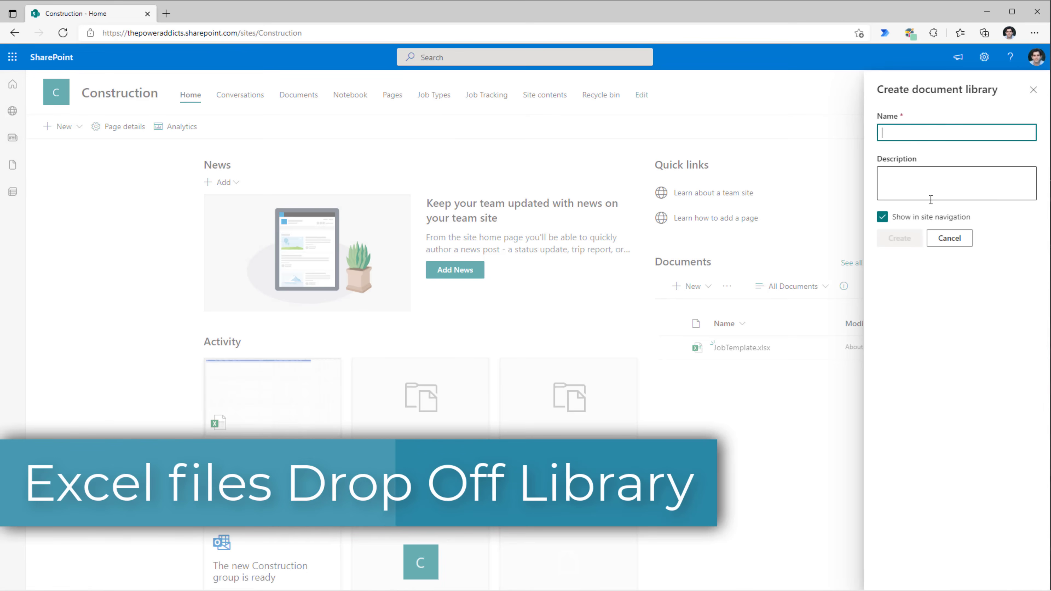
text(Job Drop-Off Library)
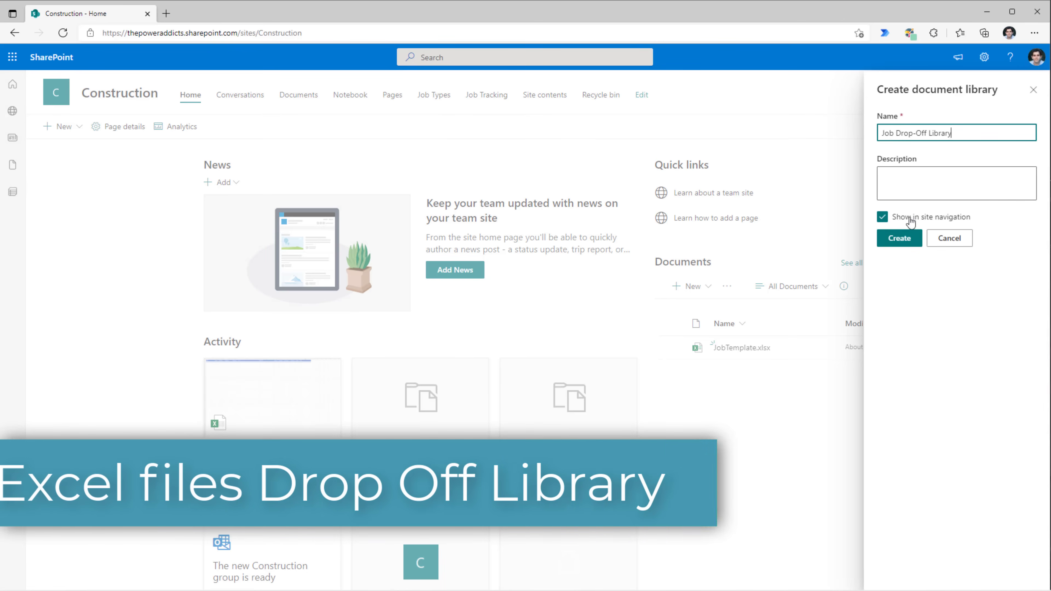
click(891, 240)
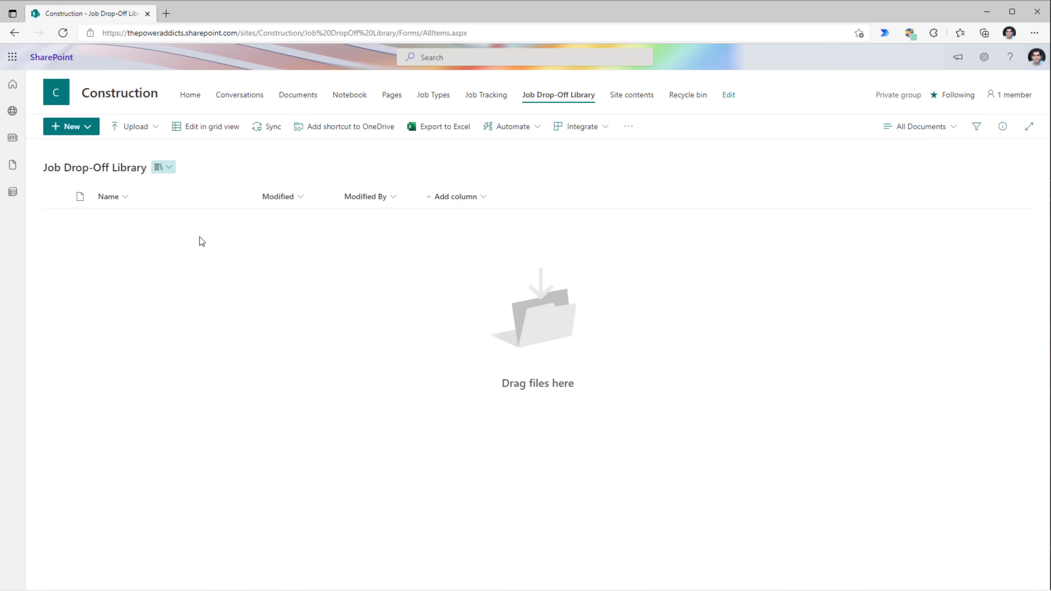
- Upload JobTemplate.xlsx as a new-file template for the Job Drop-Off Library
click(84, 132)
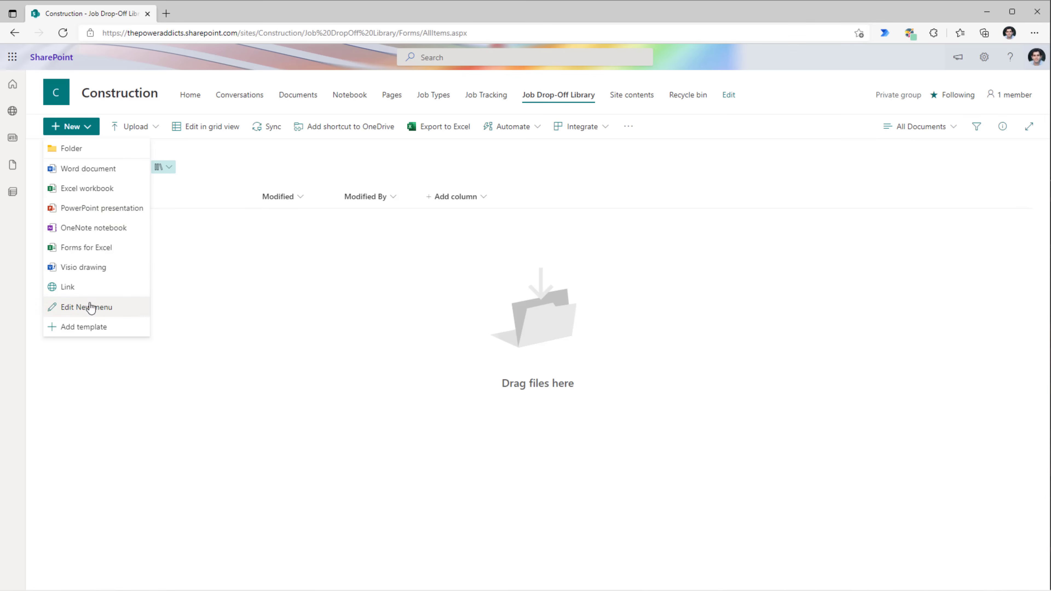
click(84, 330)
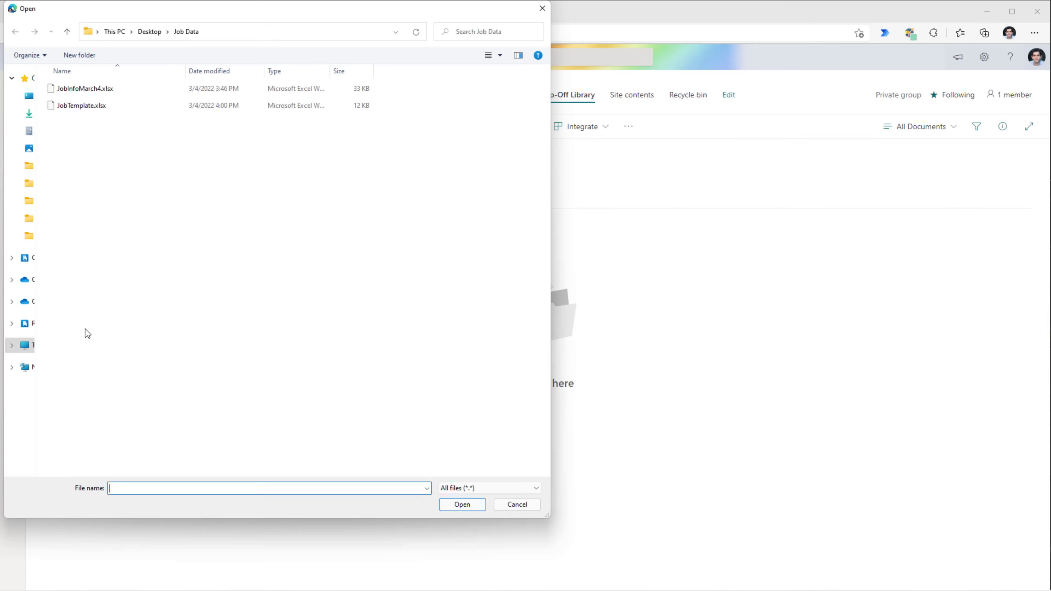
double_click(85, 109)
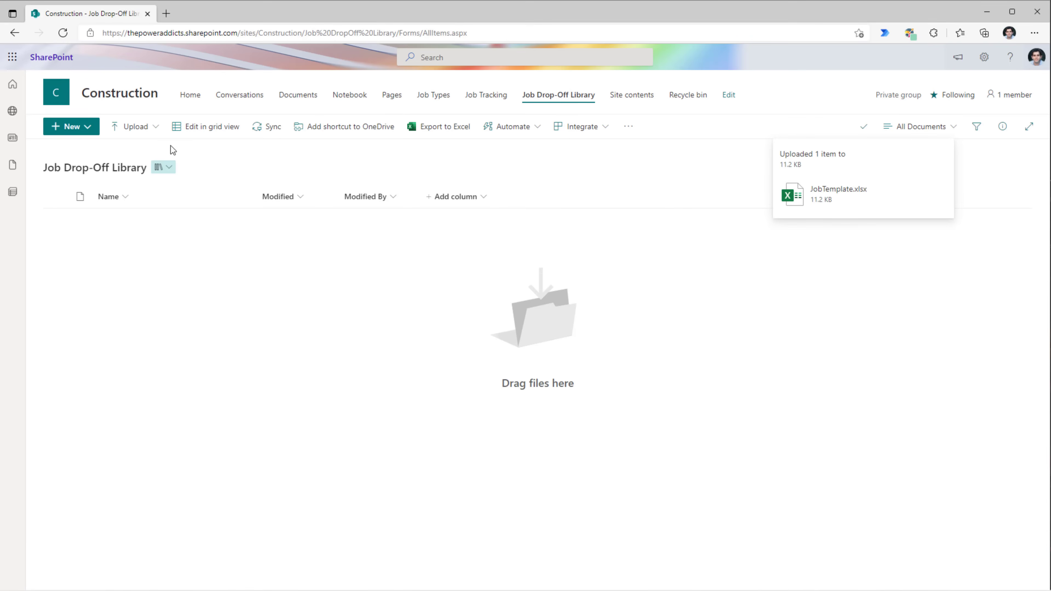
- Hide Folder, Word, Excel, PowerPoint, OneNote, survey, Forms and Visio from the New menu, leaving JobTemplate
click(74, 126)
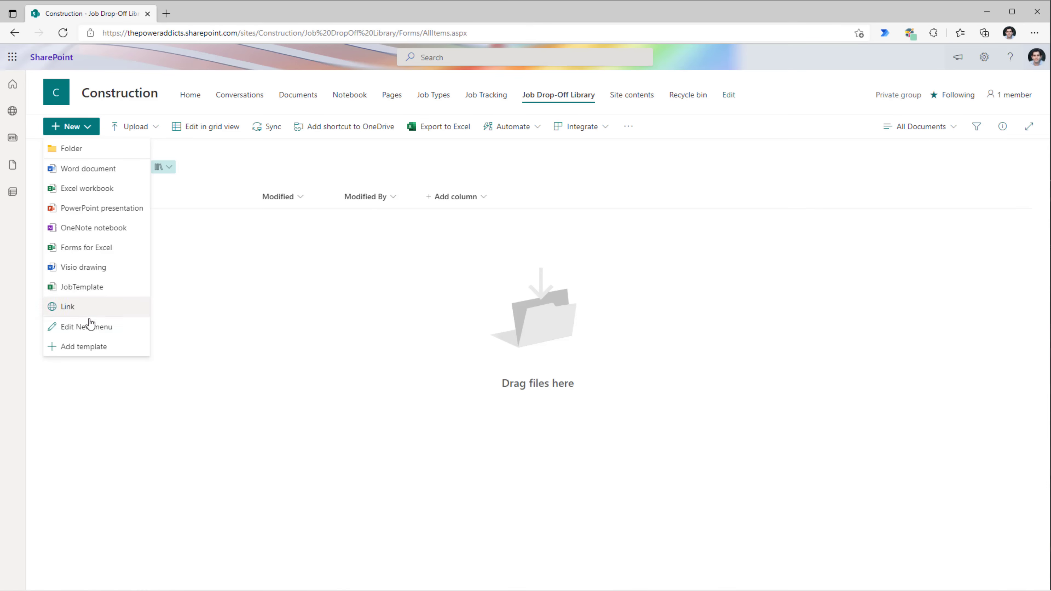
click(89, 332)
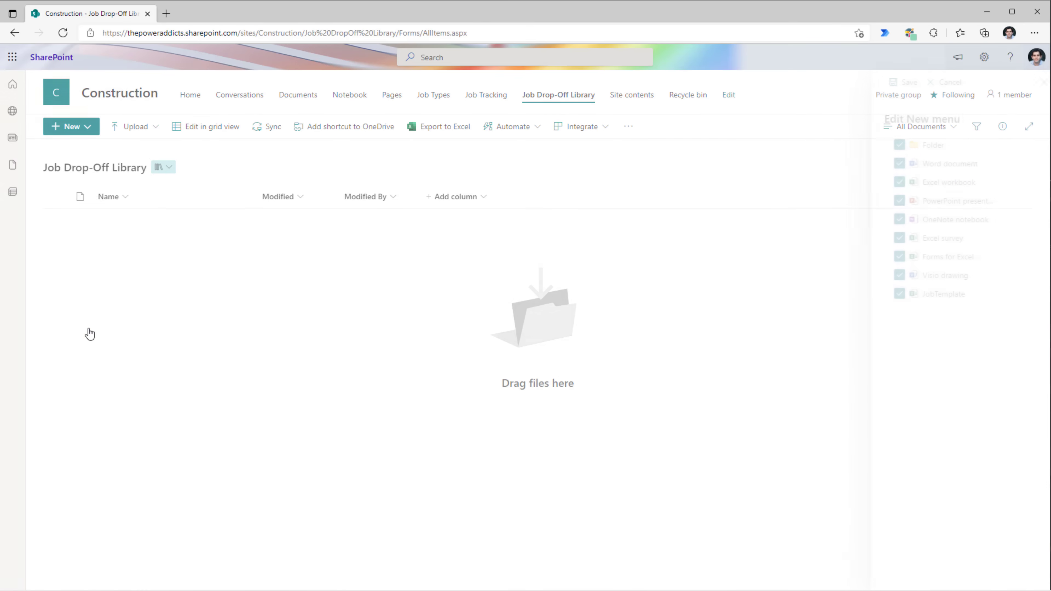
click(892, 144)
click(892, 164)
click(892, 182)
click(892, 201)
click(892, 220)
click(892, 238)
click(892, 257)
click(893, 276)
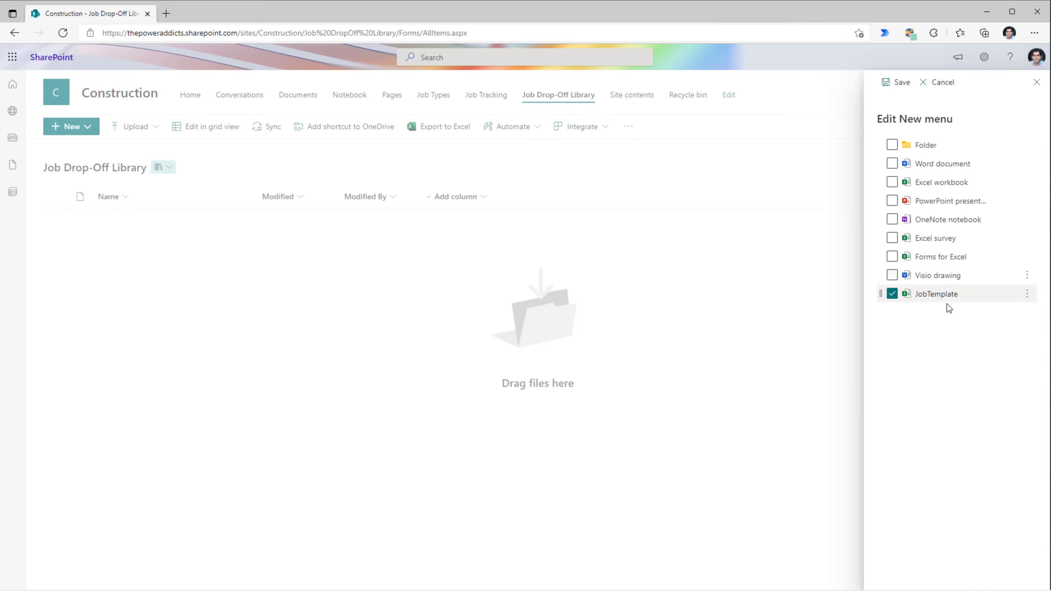
click(897, 86)
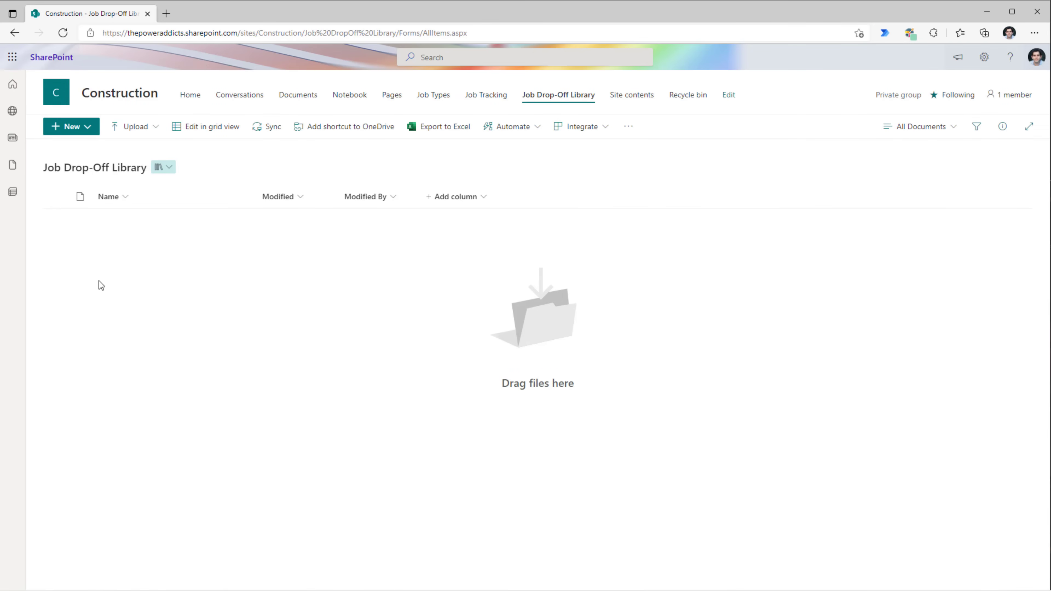
click(71, 127)
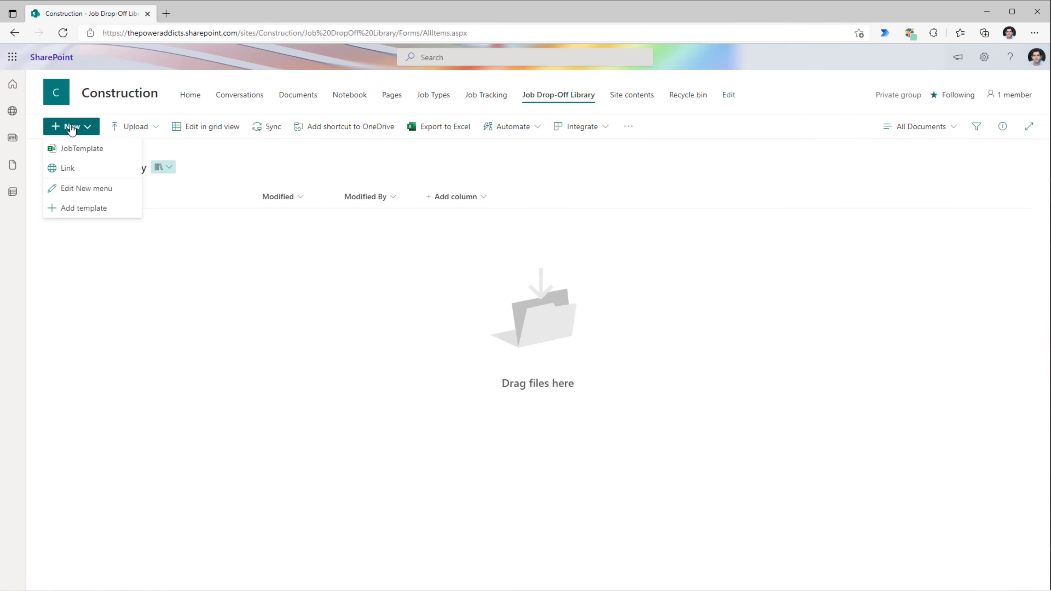
- Create a workbook from JobTemplate and check the Job Status column's settings in Job Tracking
click(78, 148)
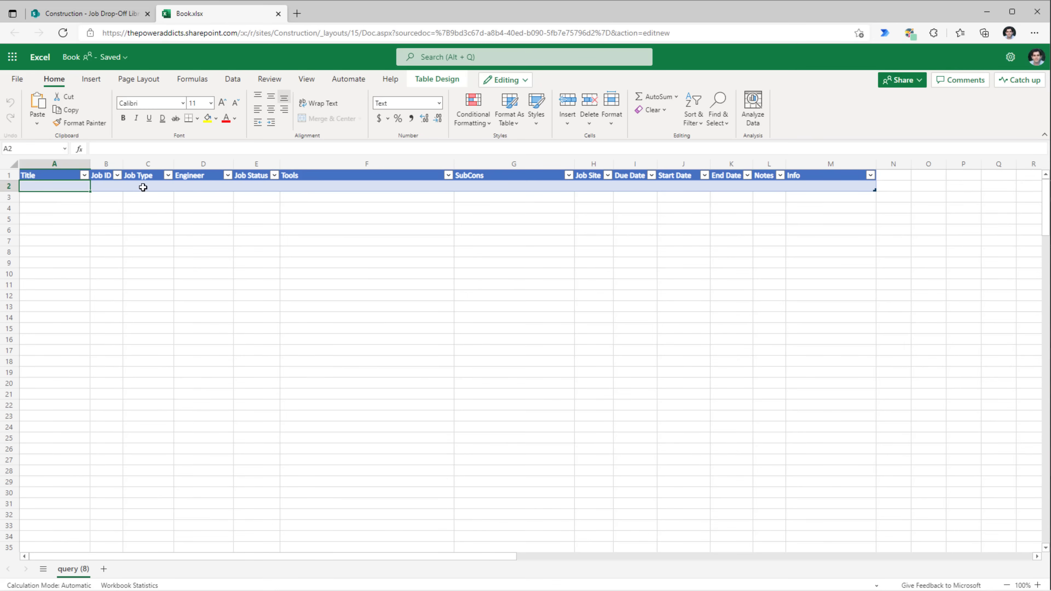
click(143, 187)
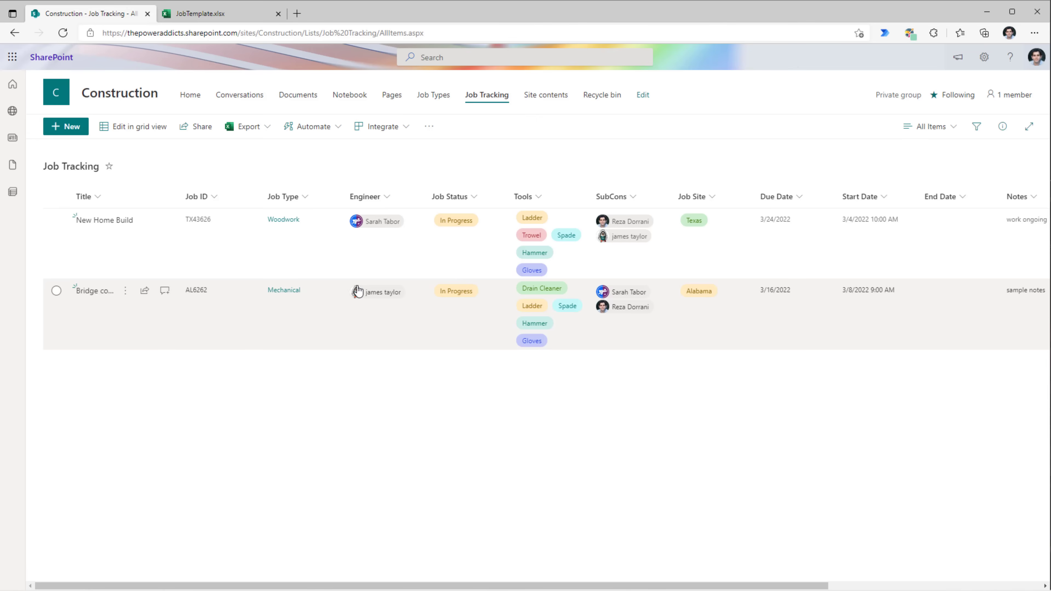
click(476, 196)
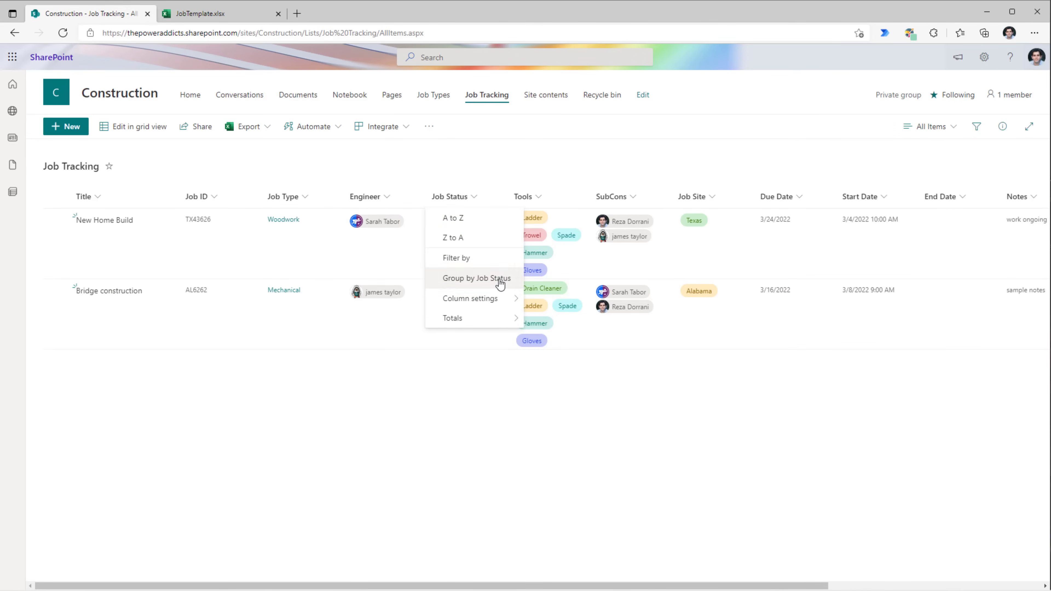
click(537, 299)
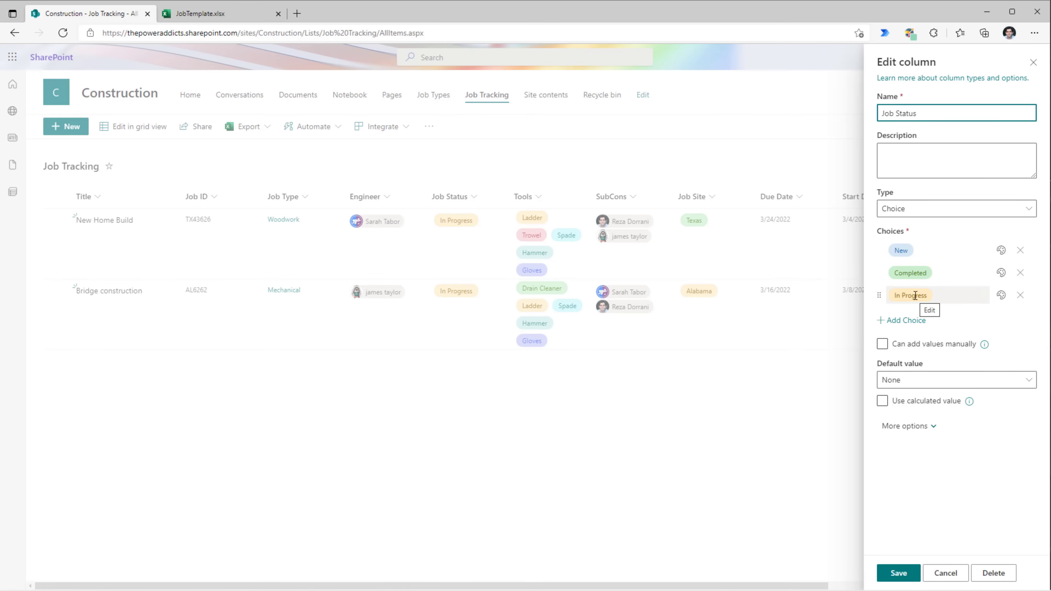
click(209, 15)
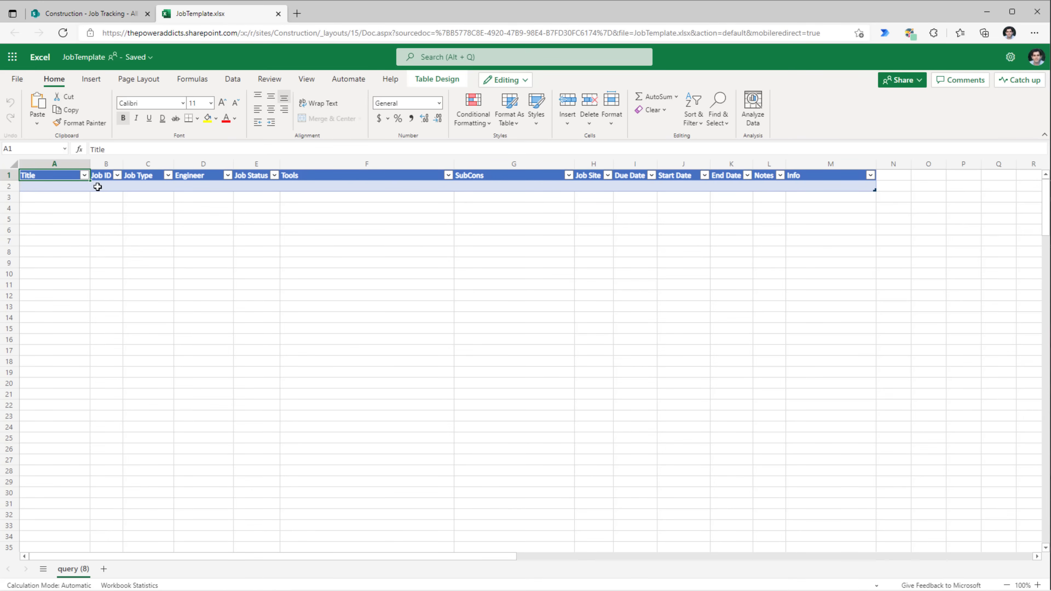
- Try entering Deferred in cell E2, then delete it
double_click(262, 186)
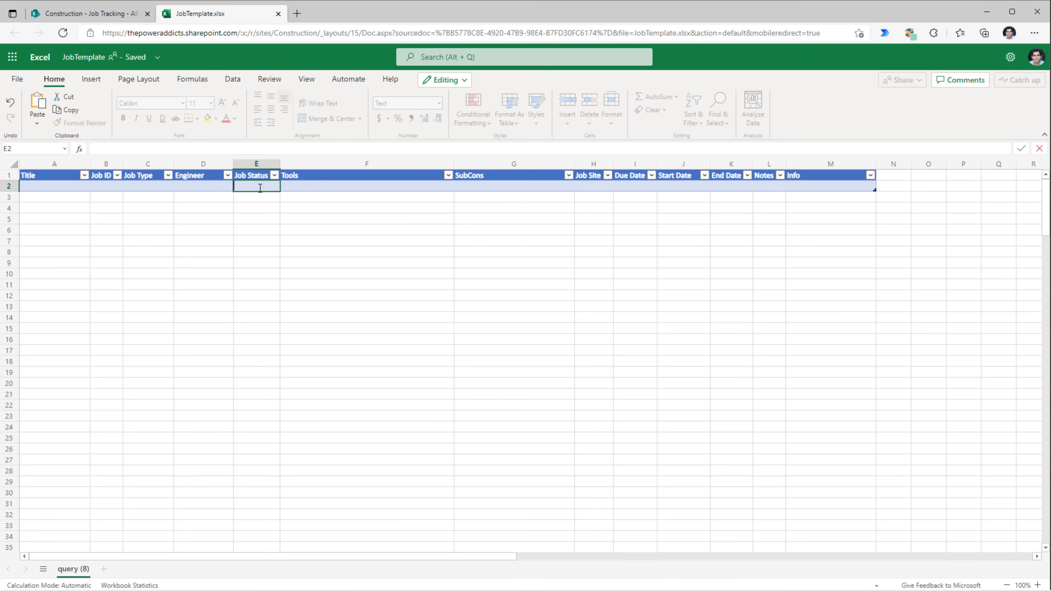
text(Deferred)
click(242, 179)
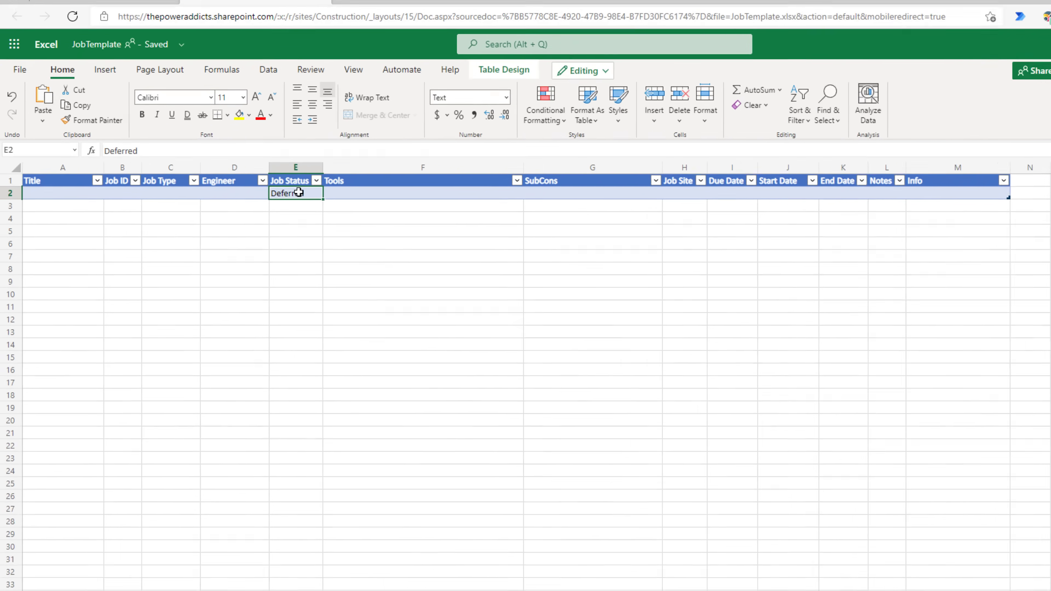
key(Delete)
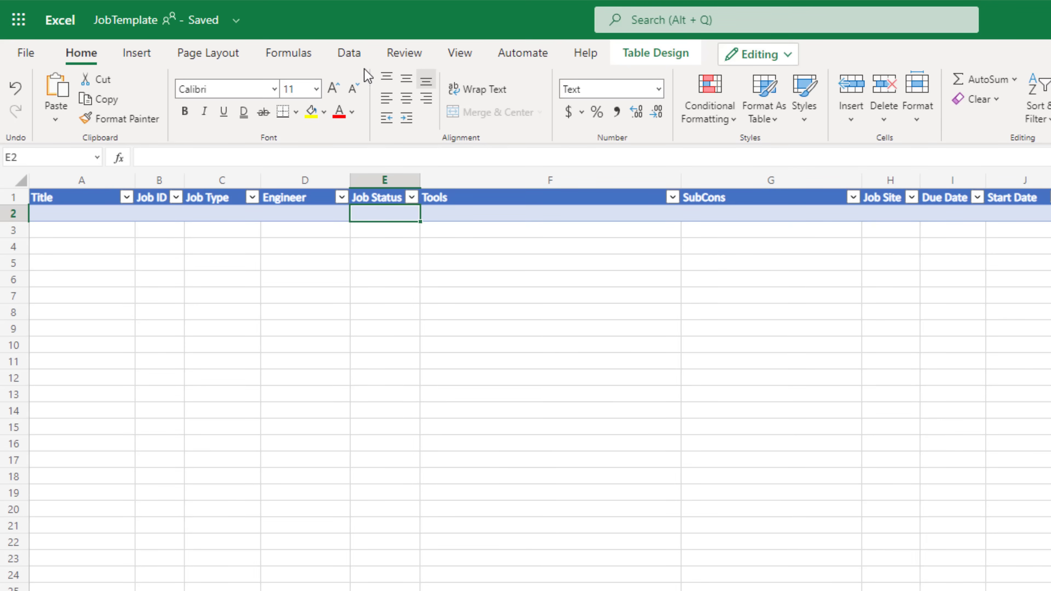
- Add List data validation to E2 with source New,Completed,In Progress
click(354, 57)
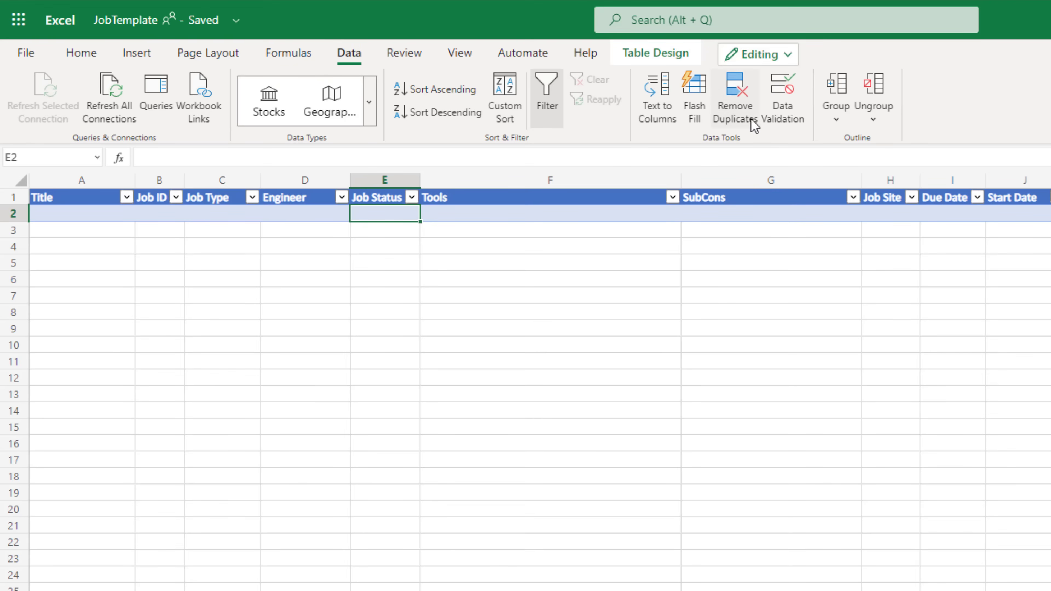
click(776, 122)
click(764, 350)
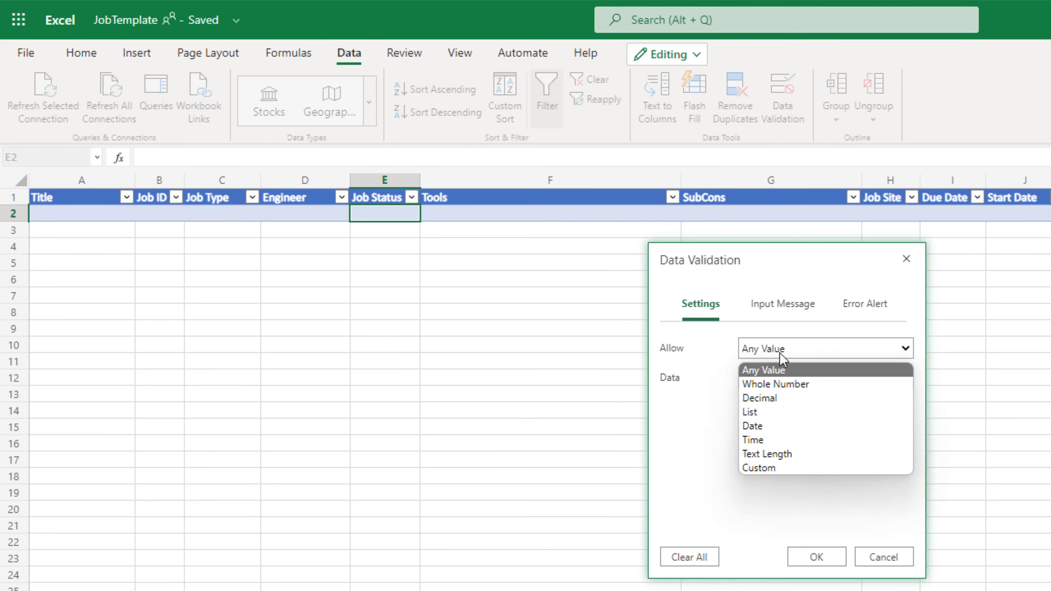
click(759, 412)
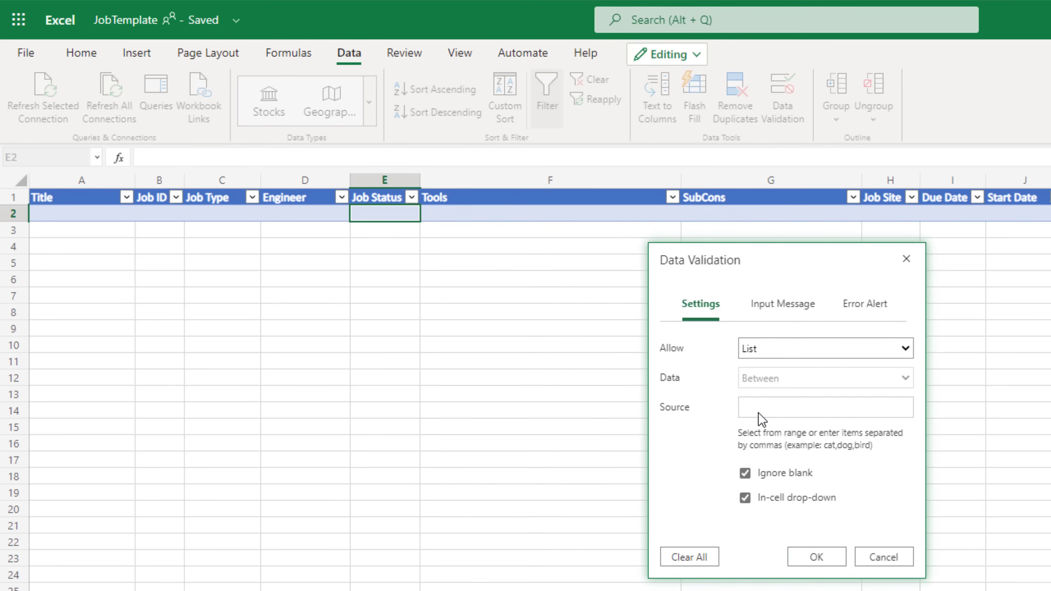
click(795, 414)
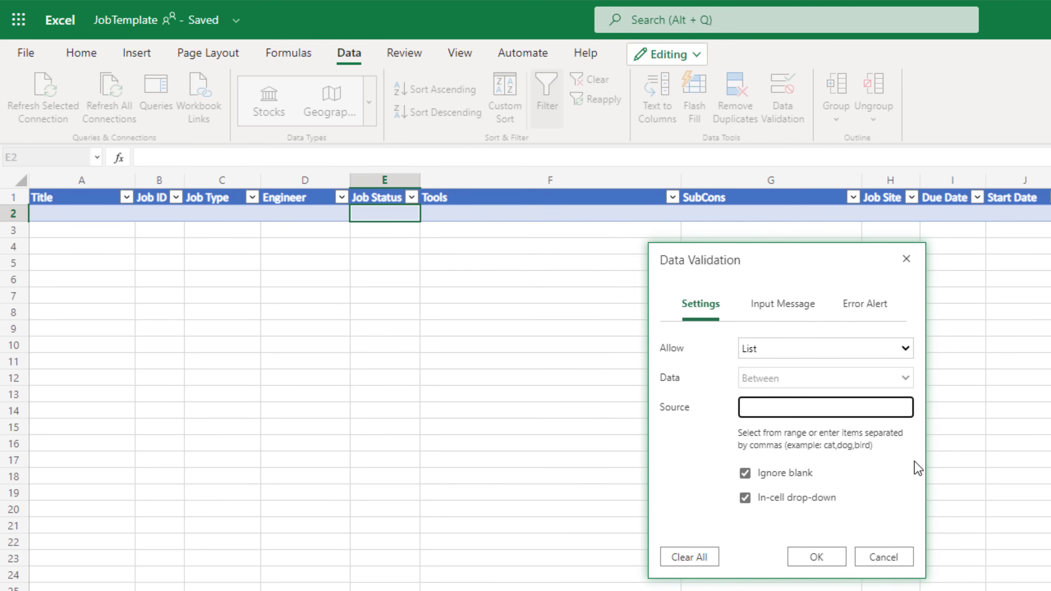
text(New,Completed,In Progress)
click(812, 558)
- Test E2's drop-down by picking Completed and New, then clear the cell
click(428, 212)
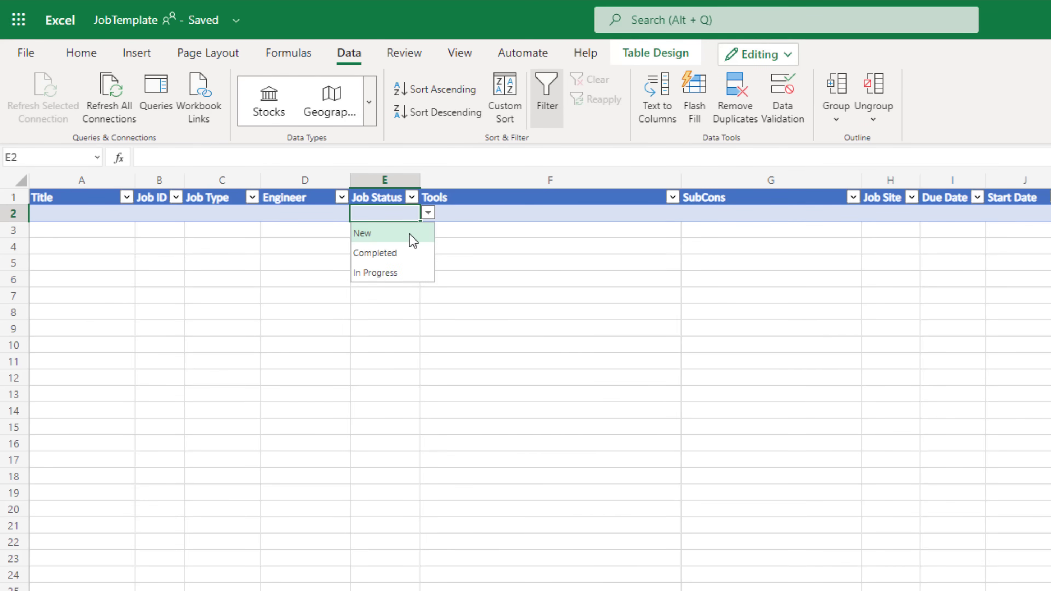
click(389, 253)
click(424, 221)
double_click(383, 216)
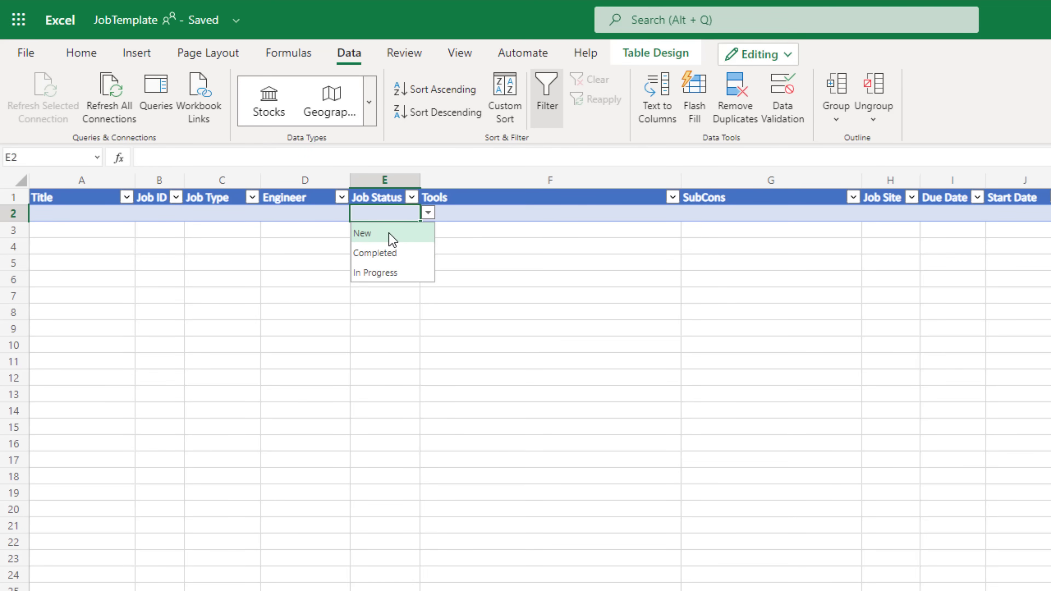
click(390, 237)
click(100, 231)
click(323, 199)
key(Delete)
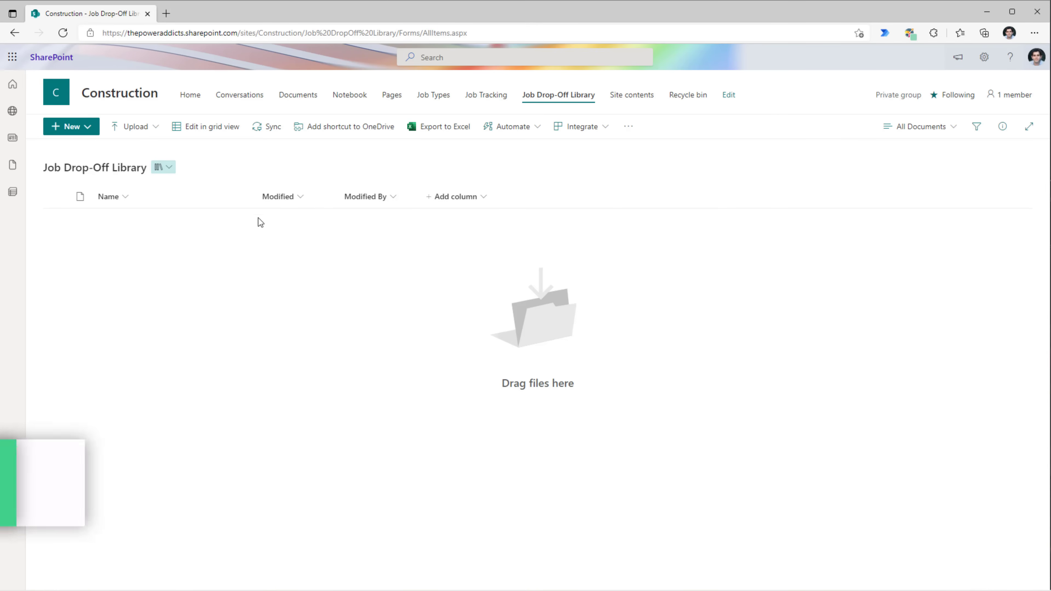
- Upload JobData1.xlsx to the Job Drop-Off Library
click(142, 135)
click(147, 145)
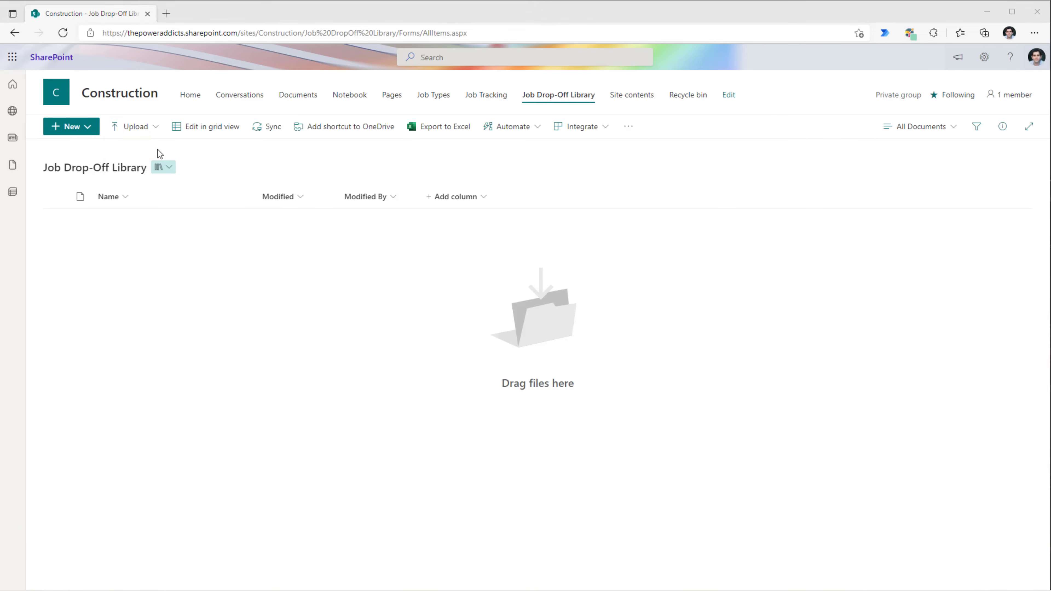
double_click(78, 92)
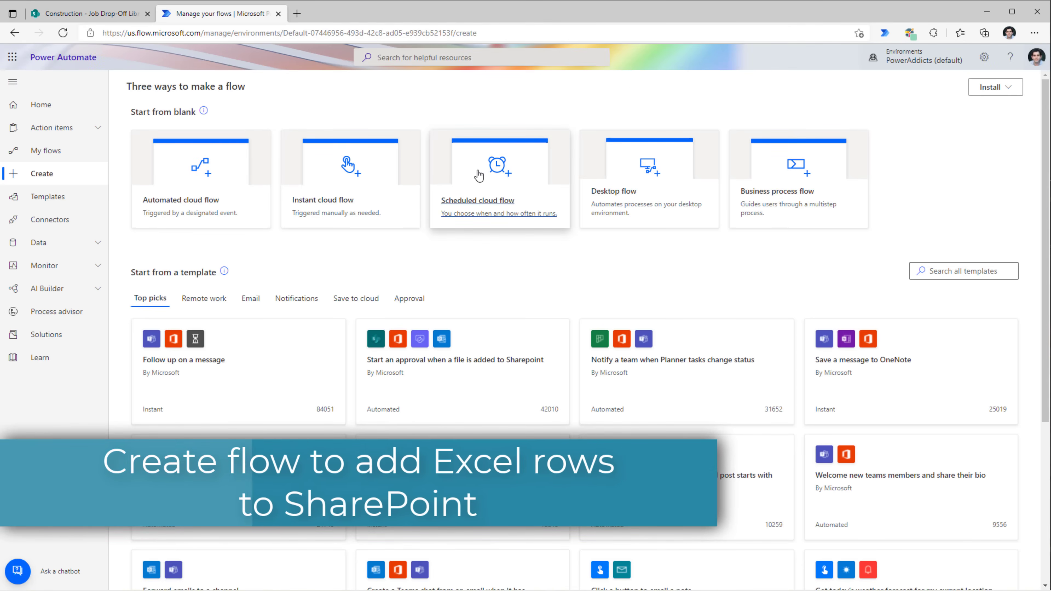
- Create a scheduled cloud flow named Job Data Import
click(485, 193)
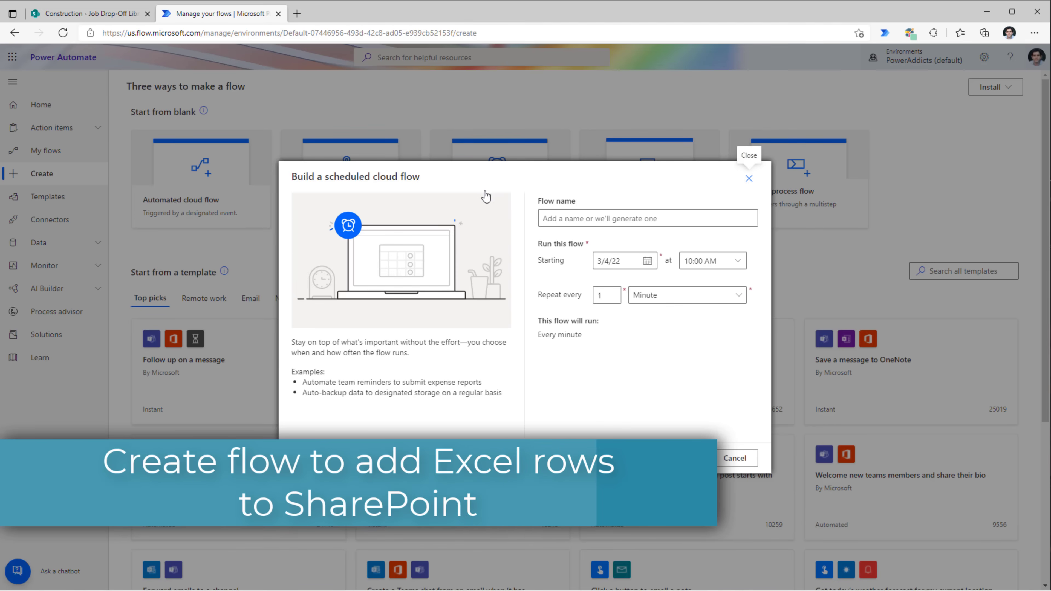
click(578, 219)
text(Job Data Import)
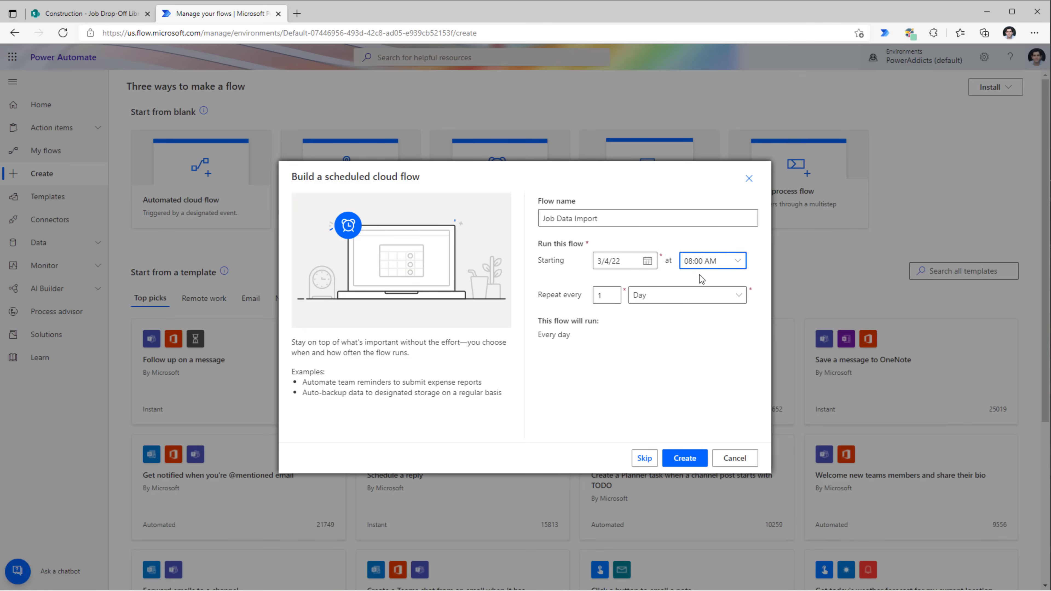
click(696, 457)
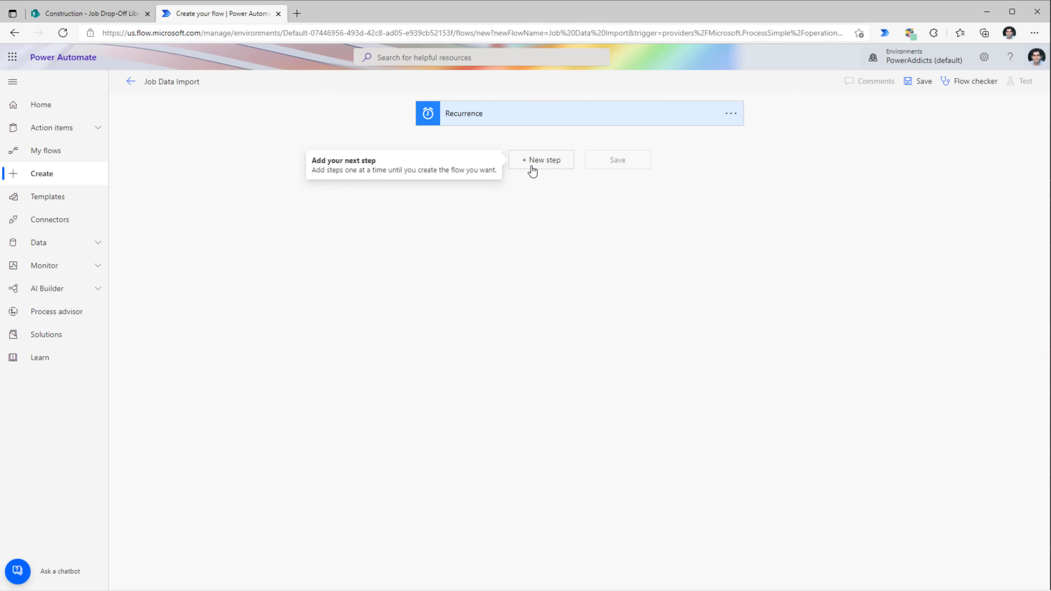
- Add SharePoint Get files (properties only) with site Construction and library Job Drop-Off Library
click(534, 168)
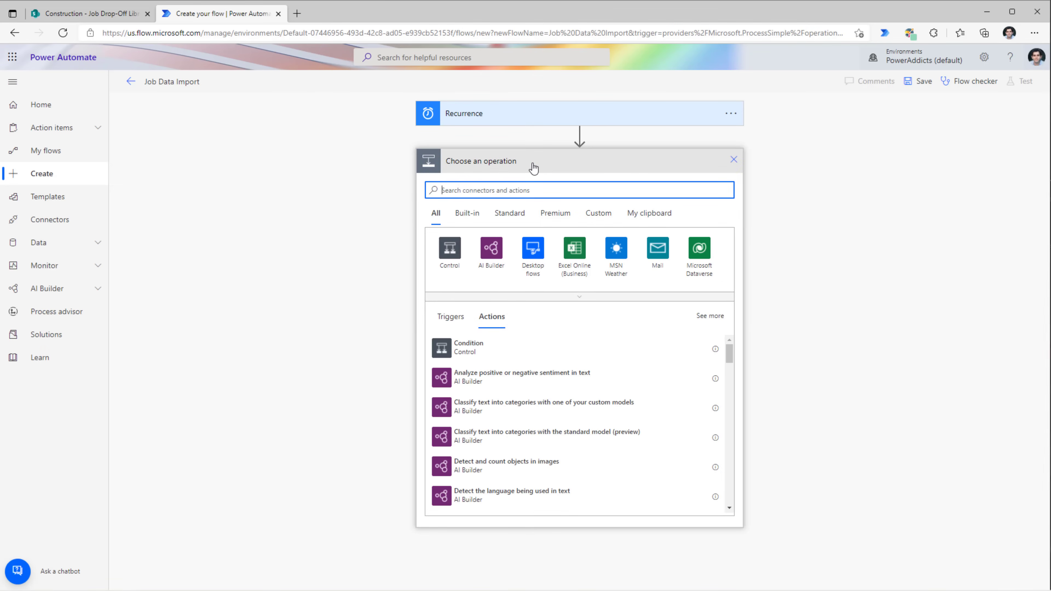
click(89, 13)
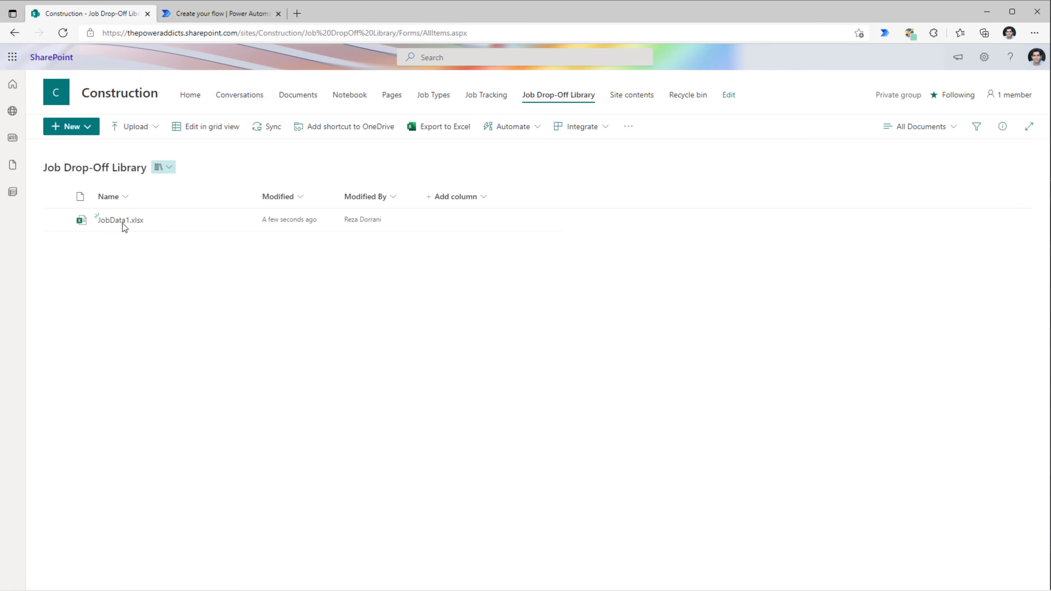
click(220, 13)
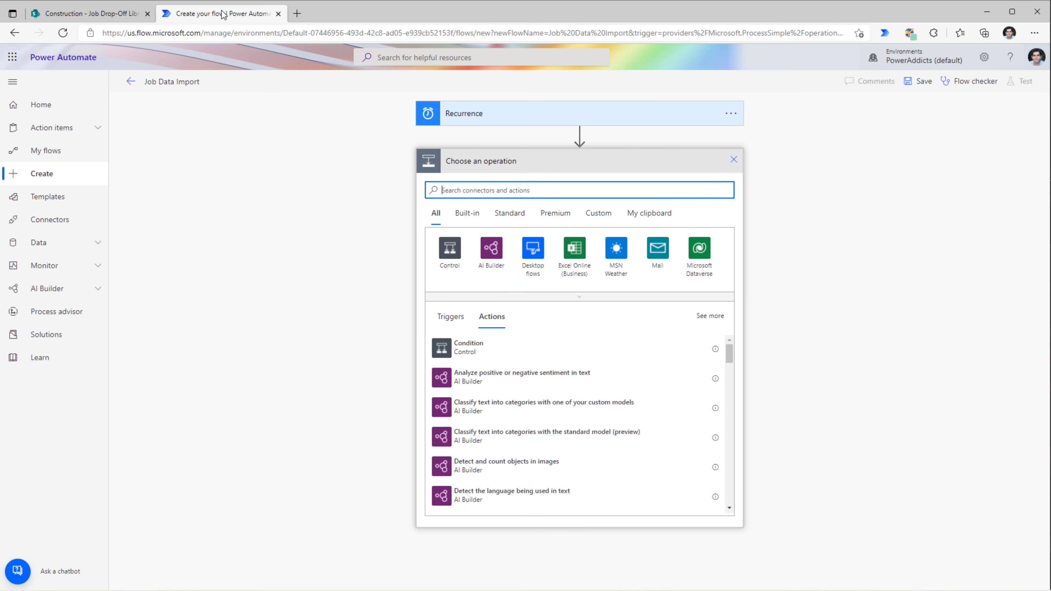
text(get files)
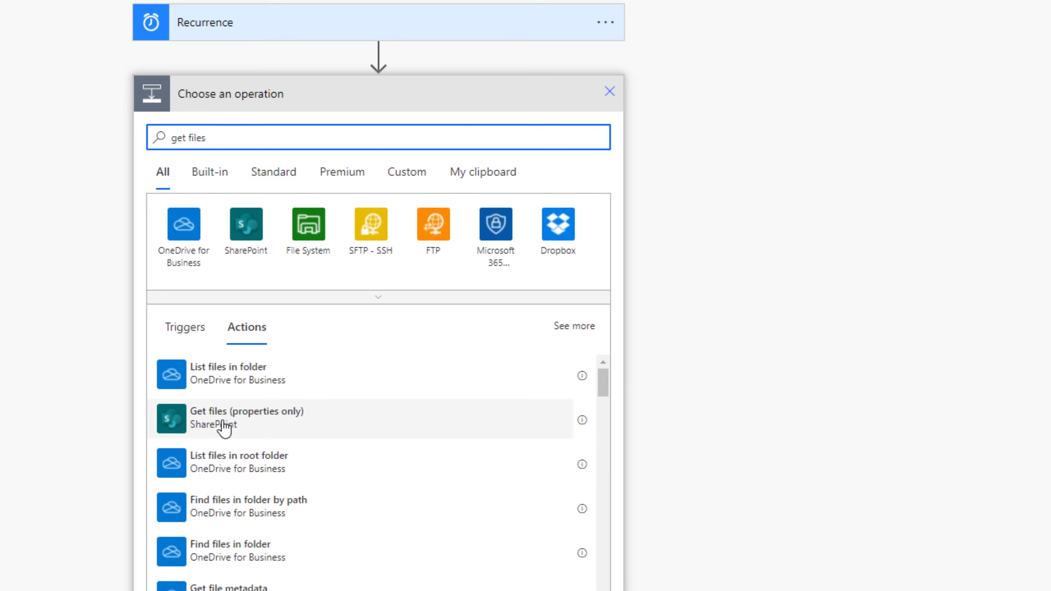
click(278, 424)
click(590, 133)
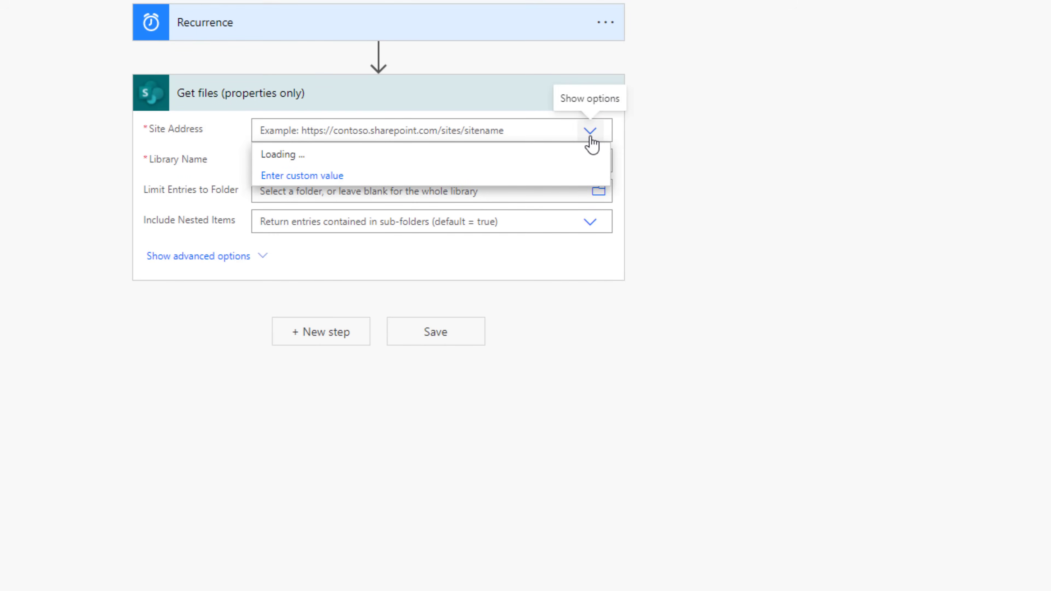
click(500, 178)
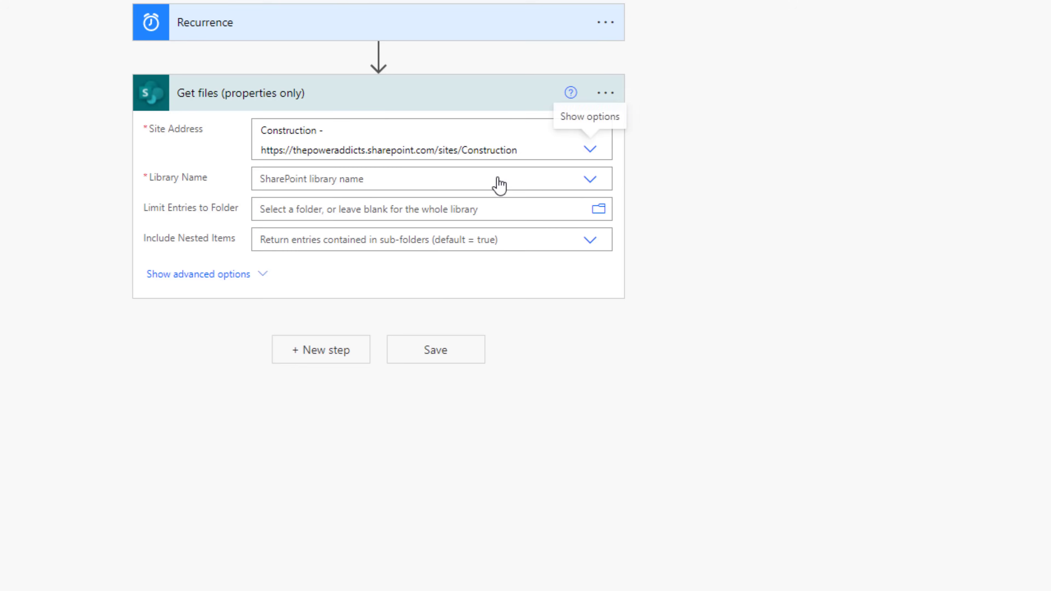
click(596, 186)
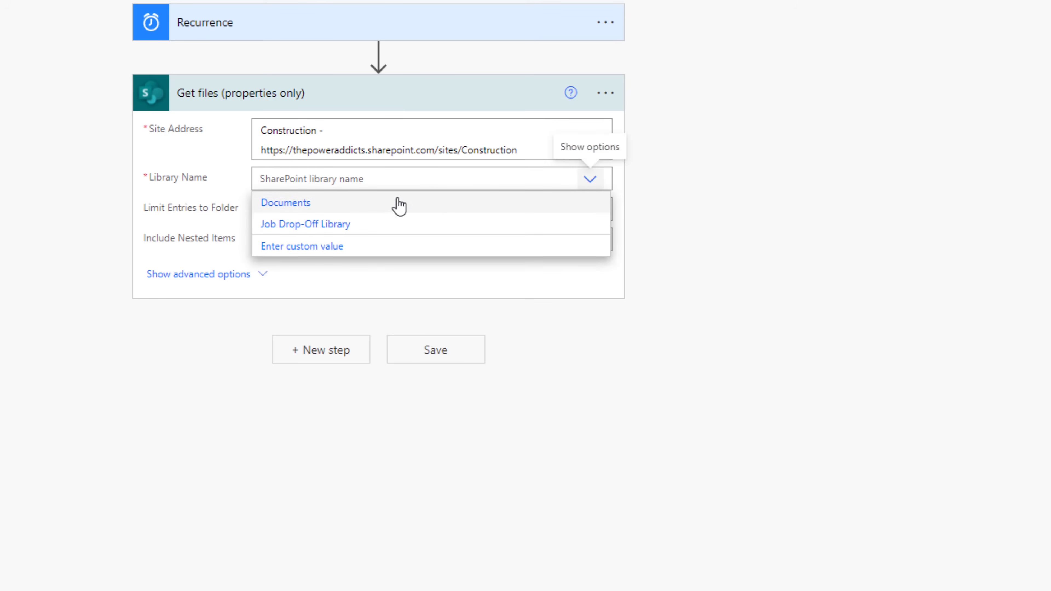
click(320, 226)
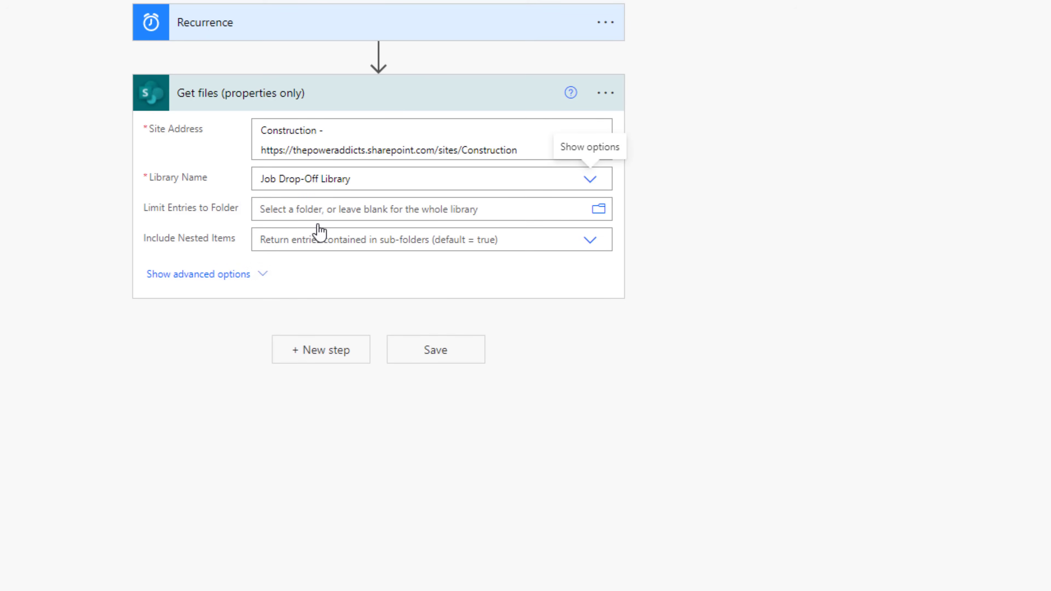
click(327, 352)
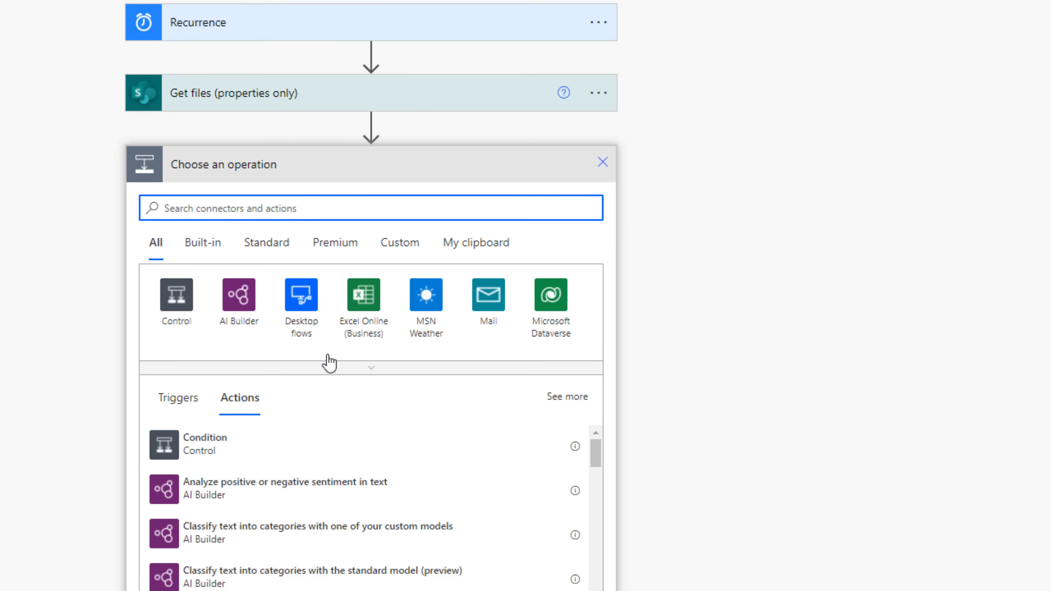
- Add an Apply to each loop using Get files' value output
text(apply)
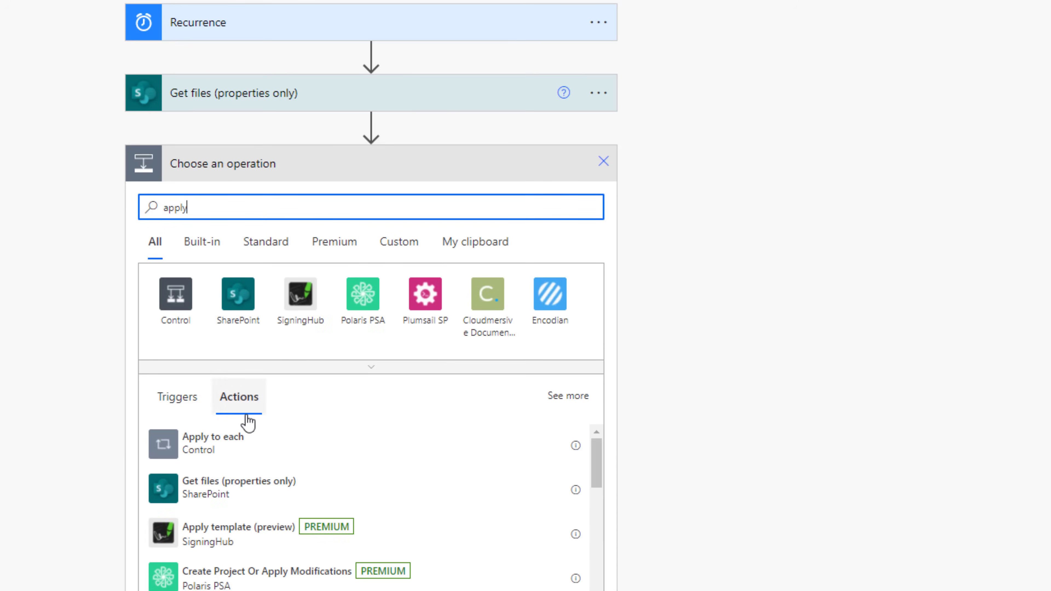
click(244, 442)
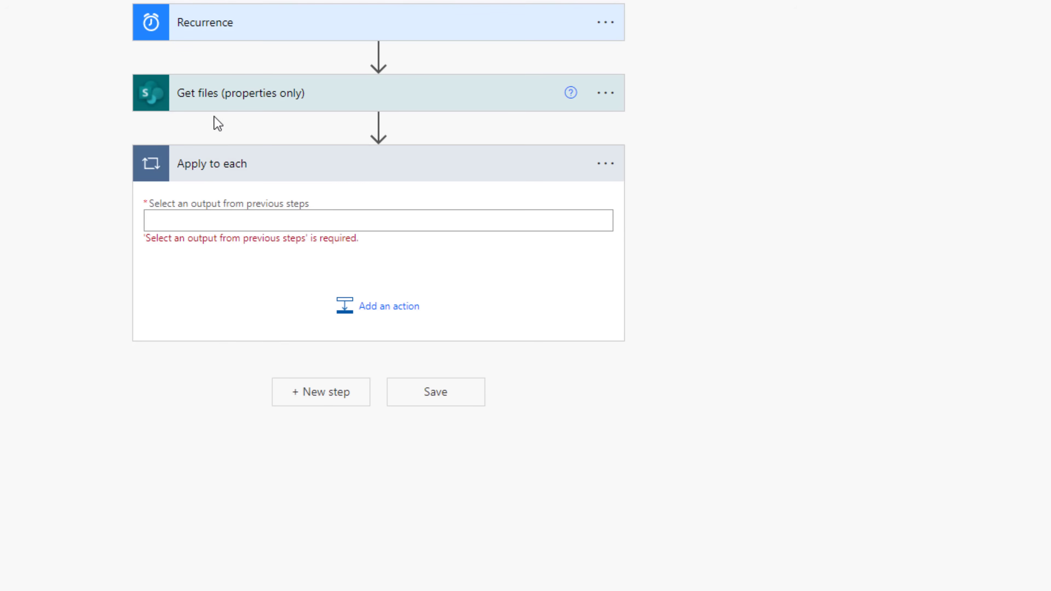
click(236, 226)
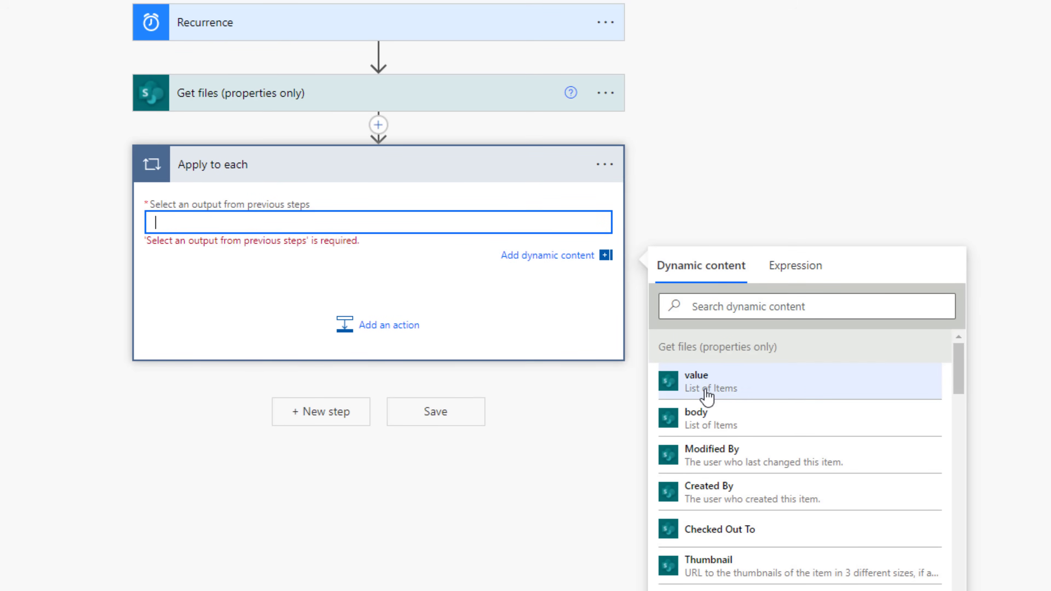
click(729, 395)
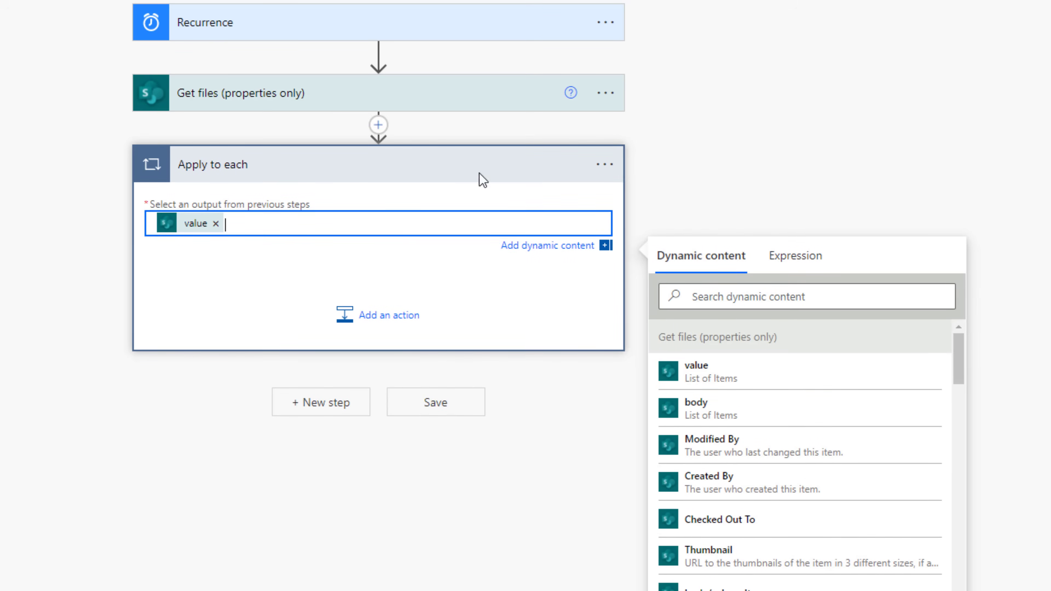
click(184, 243)
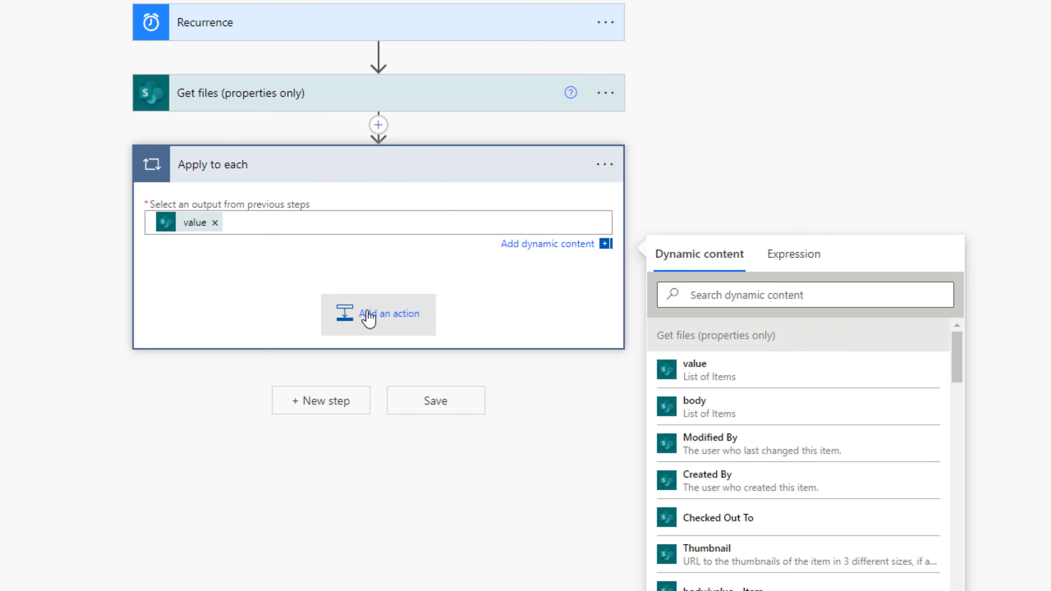
- Add Excel's List rows present in a table, with the Construction site address pasted as Location
click(392, 324)
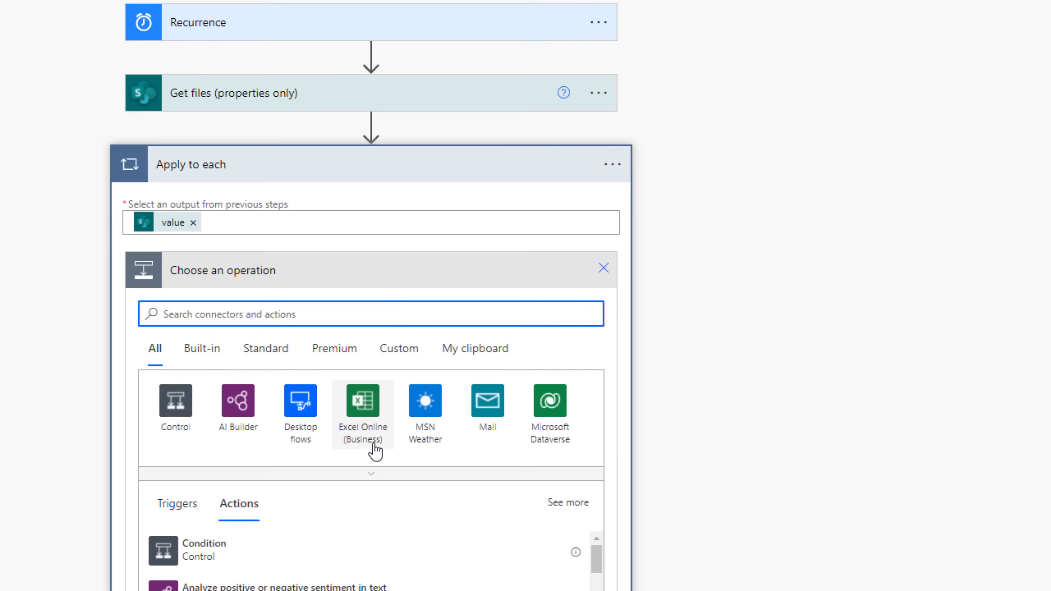
click(361, 414)
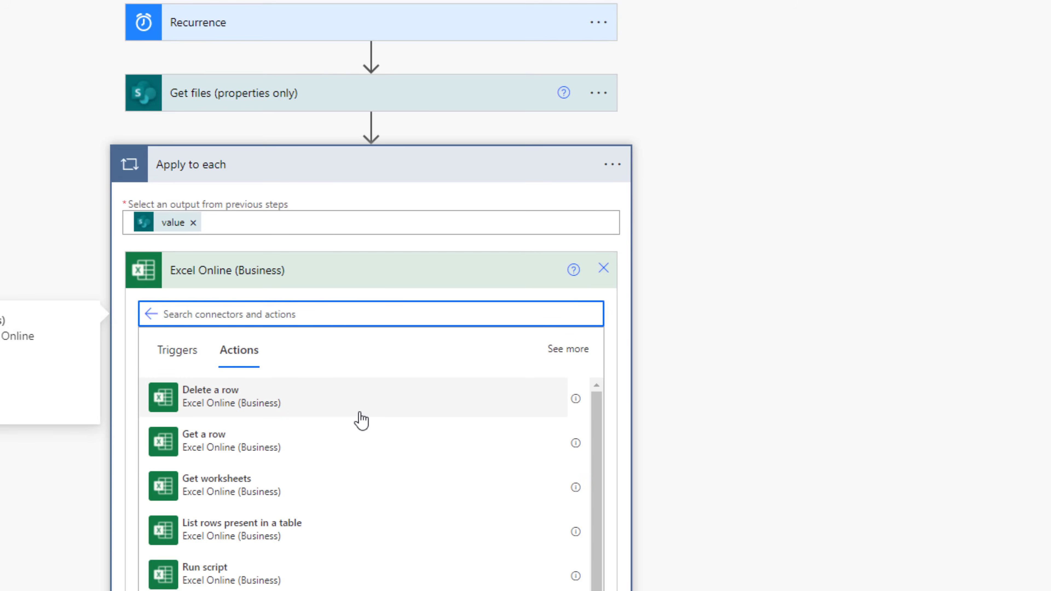
scroll(265, 530, down, 3)
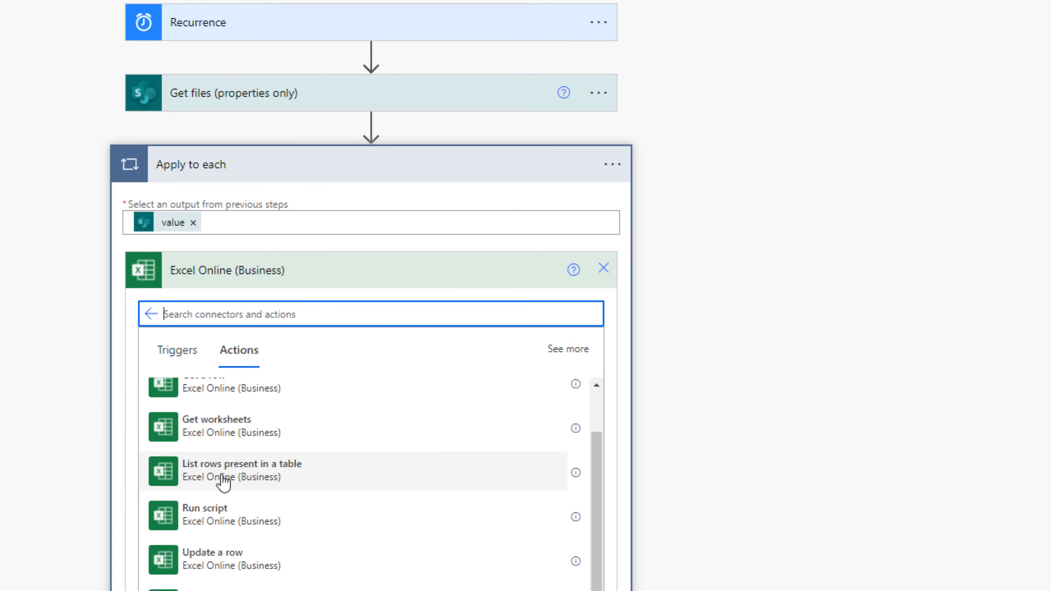
click(224, 480)
click(589, 310)
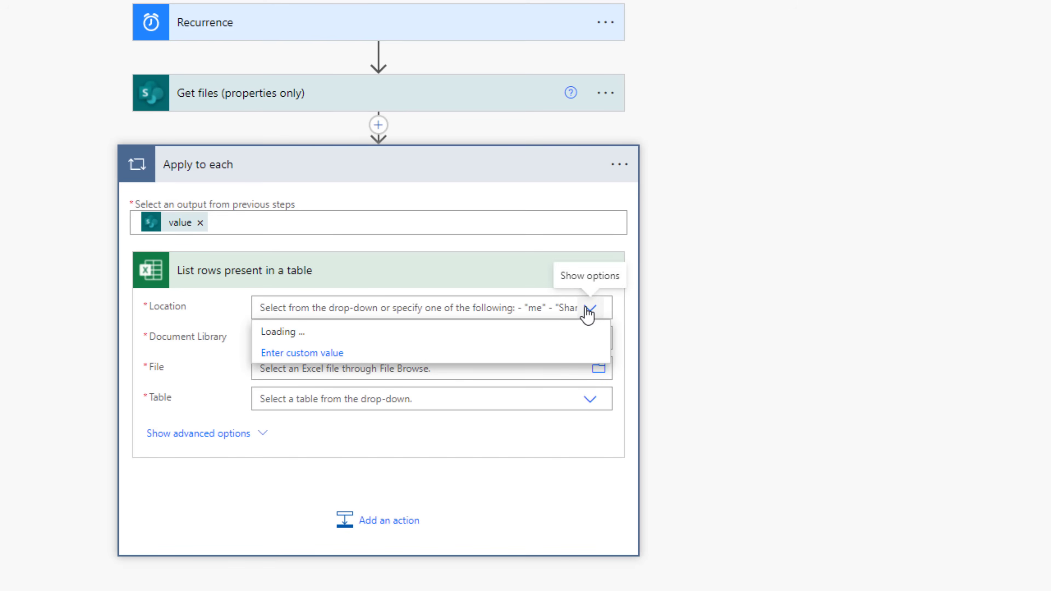
drag(605, 358, 352, 557)
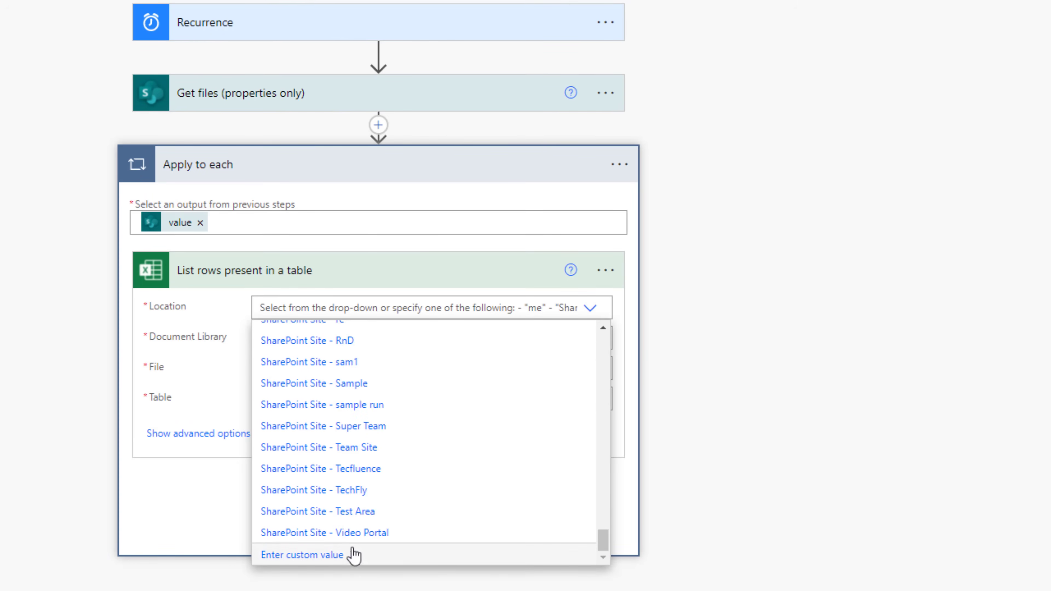
click(333, 562)
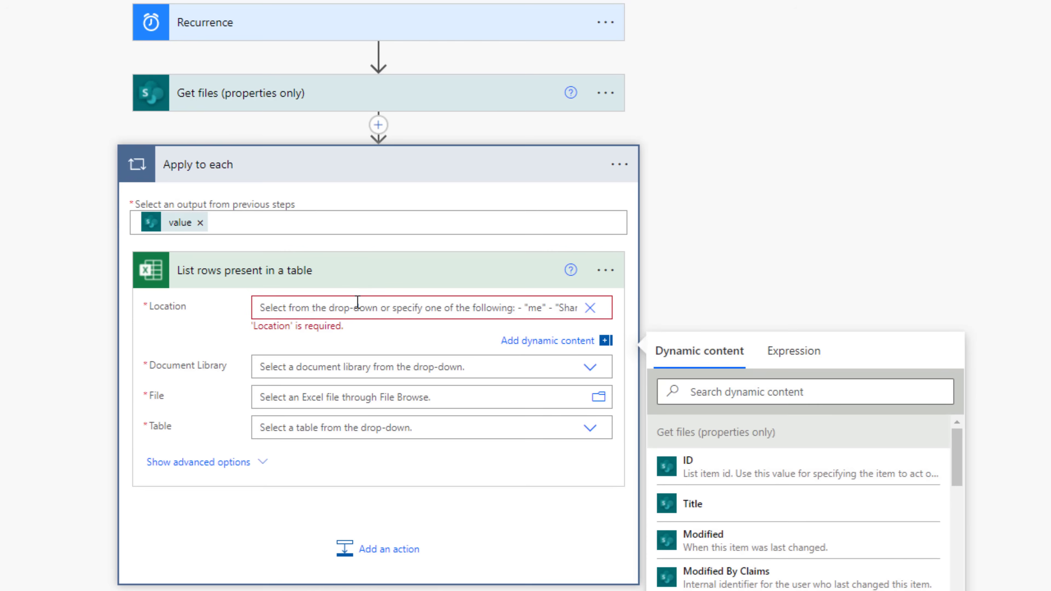
text(https://thepoweraddicts.sharepoint.com/sites/Construction)
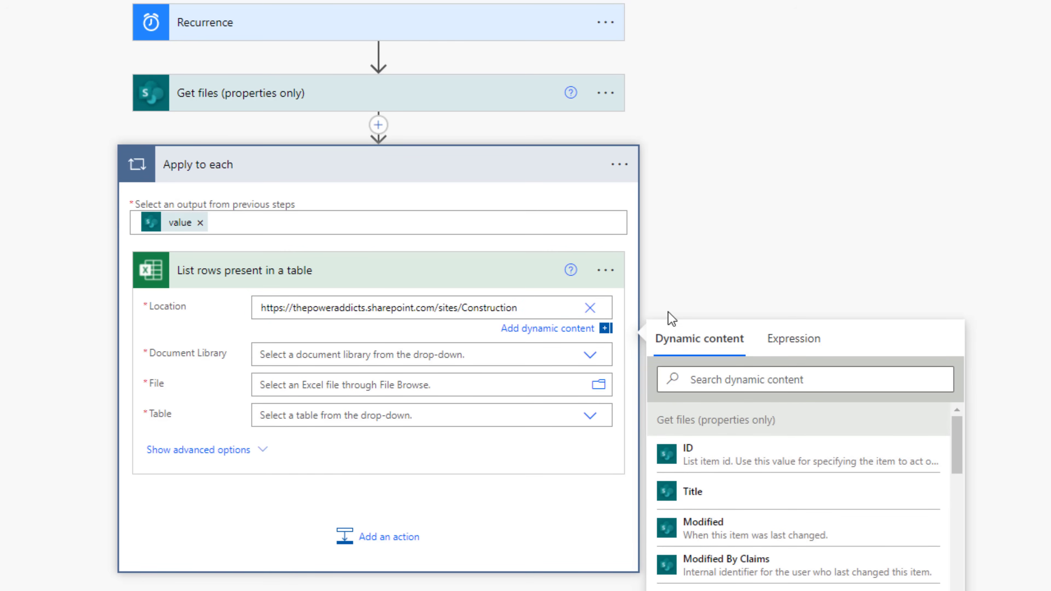
click(673, 314)
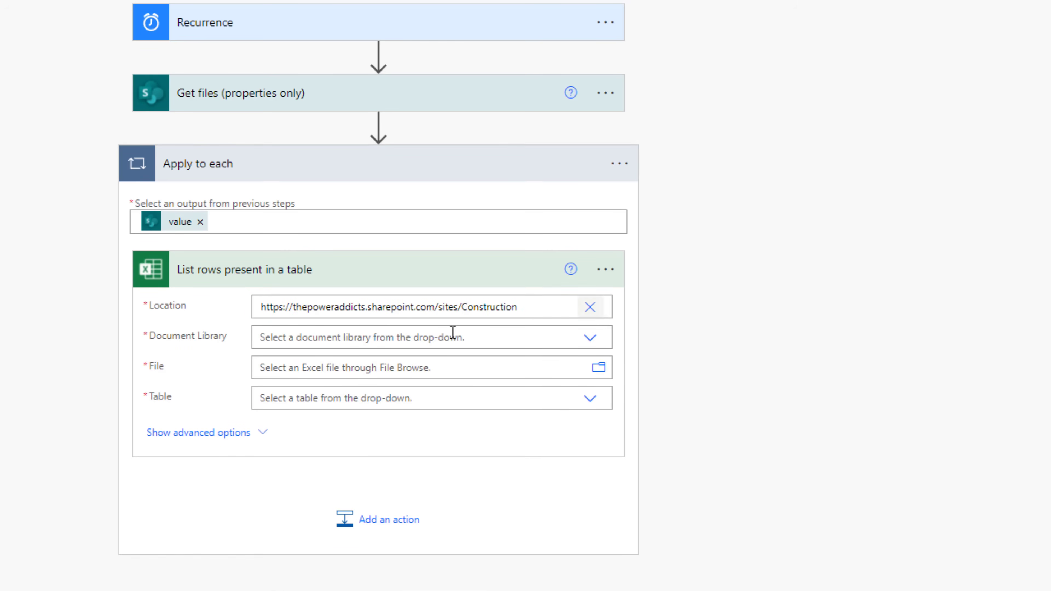
- Set Document Library to Job Drop-Off Library and File to each file's Full Path
click(589, 342)
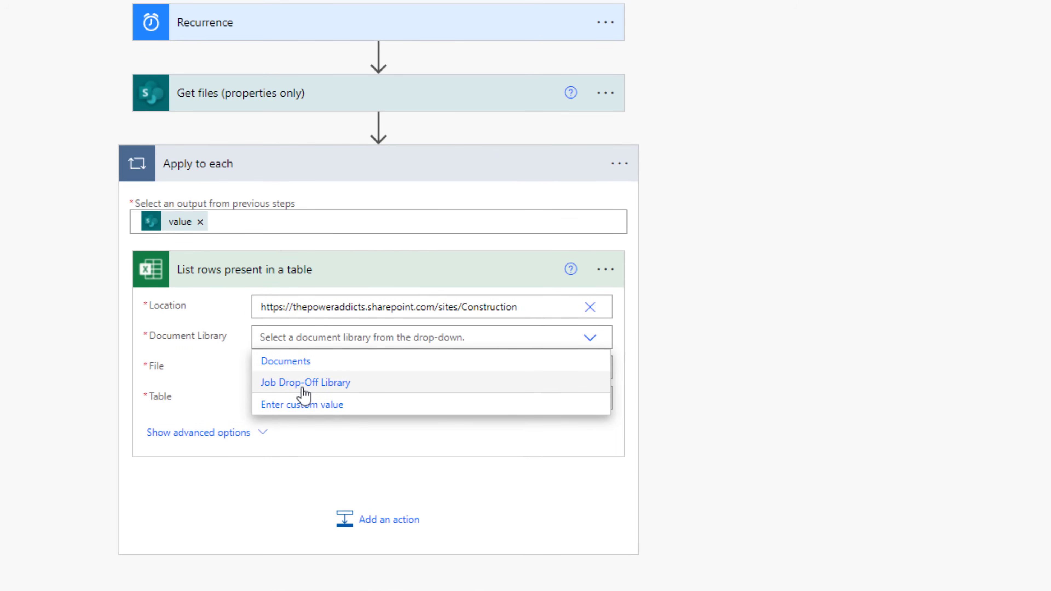
click(338, 389)
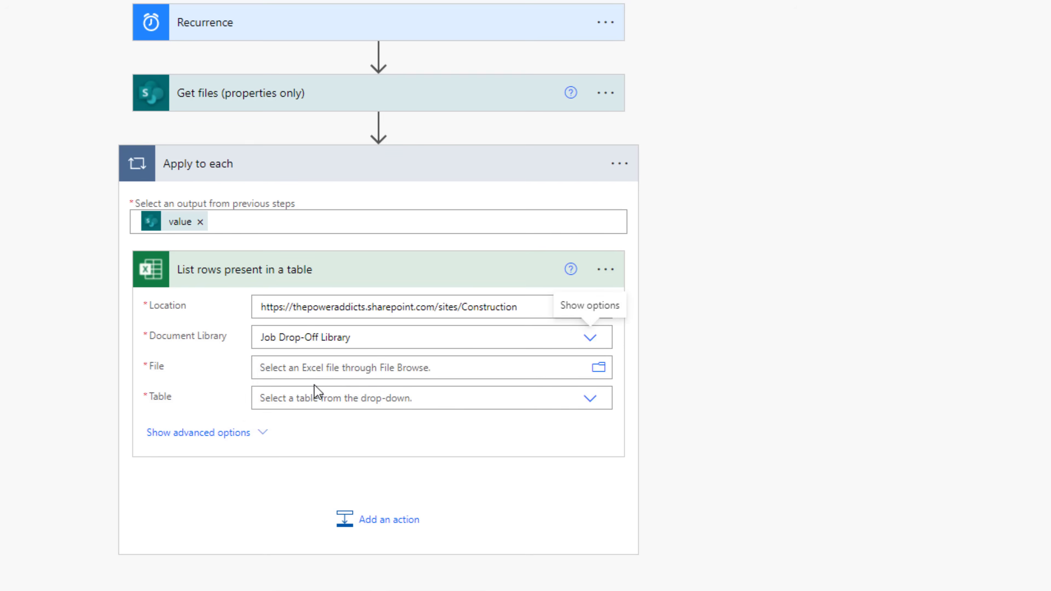
click(273, 368)
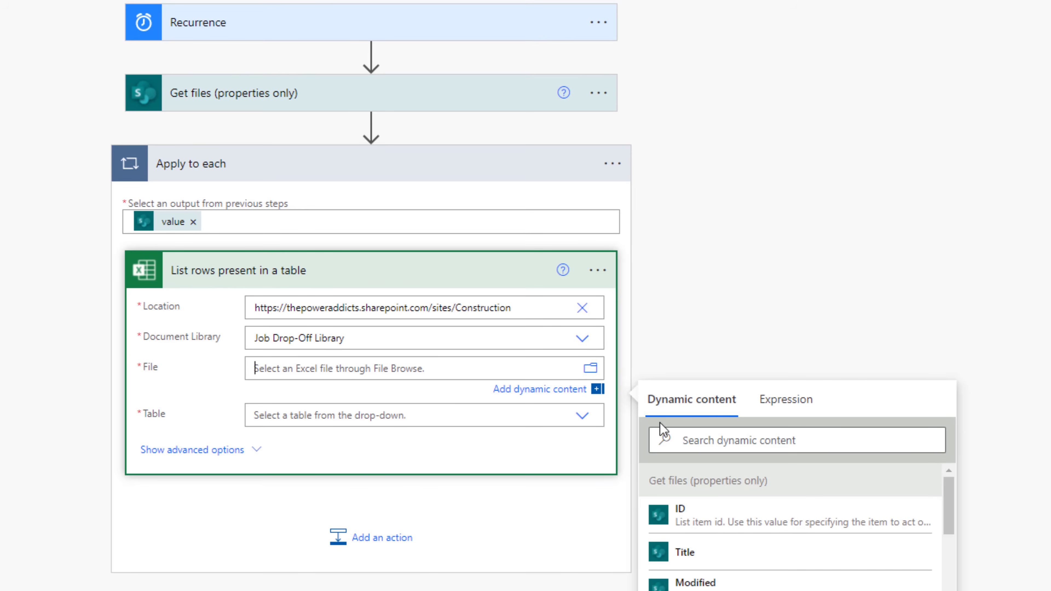
click(717, 436)
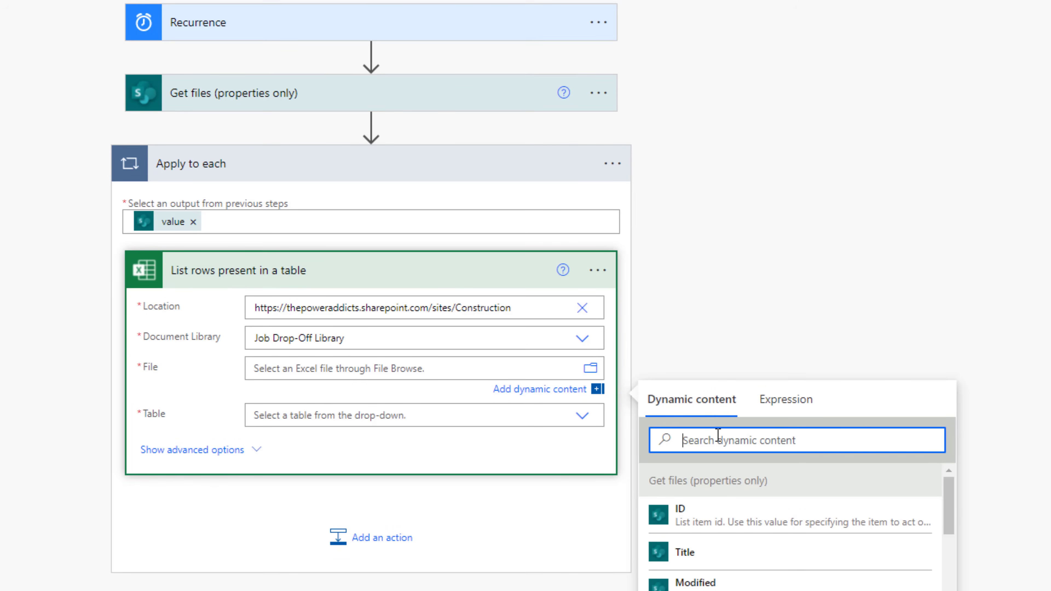
text(full)
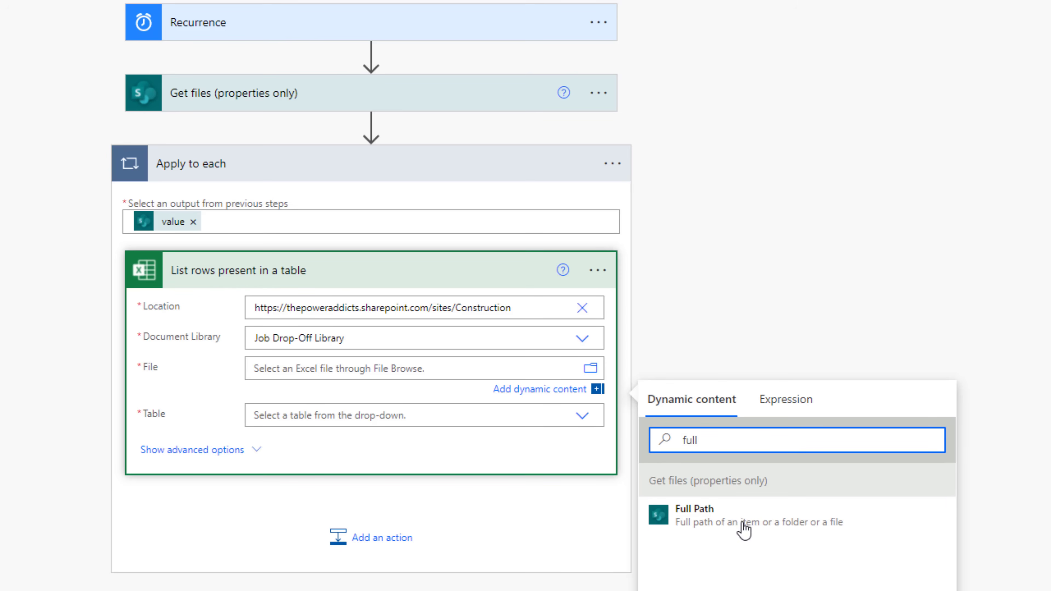
click(744, 529)
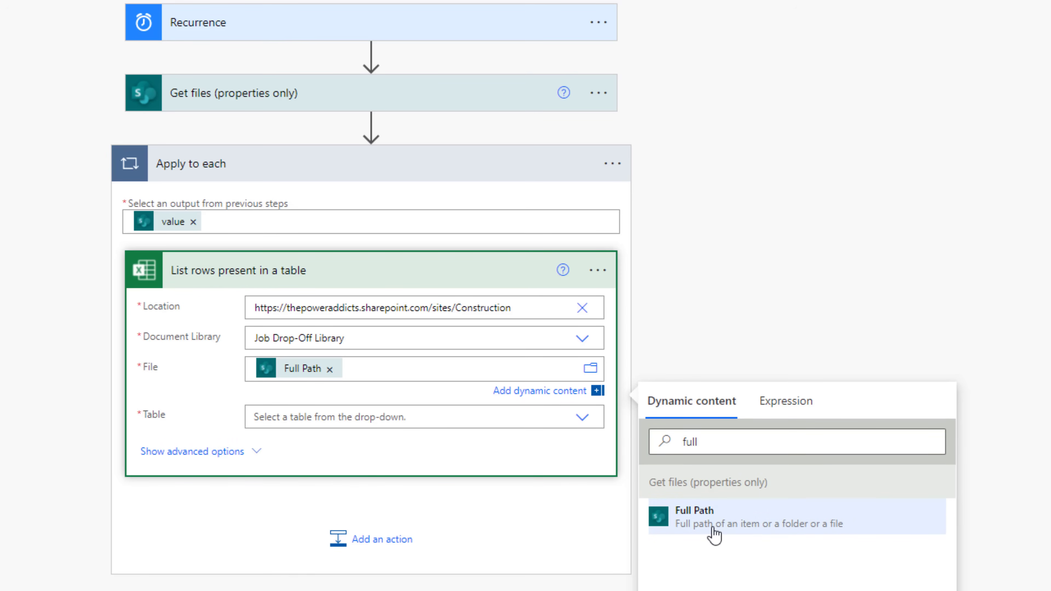
click(189, 409)
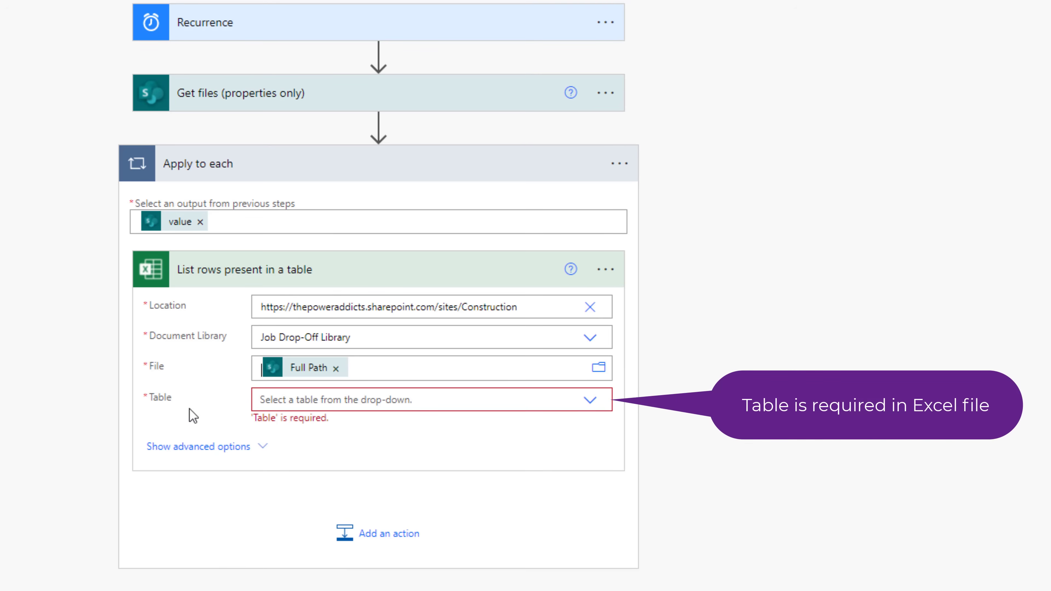
click(590, 401)
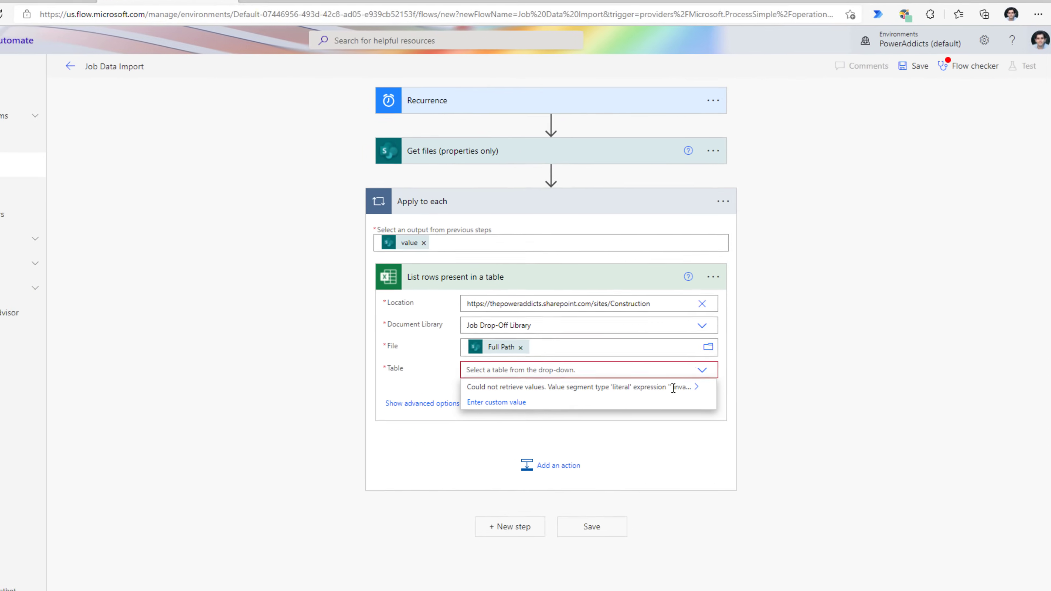
- Open JobData1.xlsx in Excel Online and copy its table name, JobTable, from Table Design
click(115, 14)
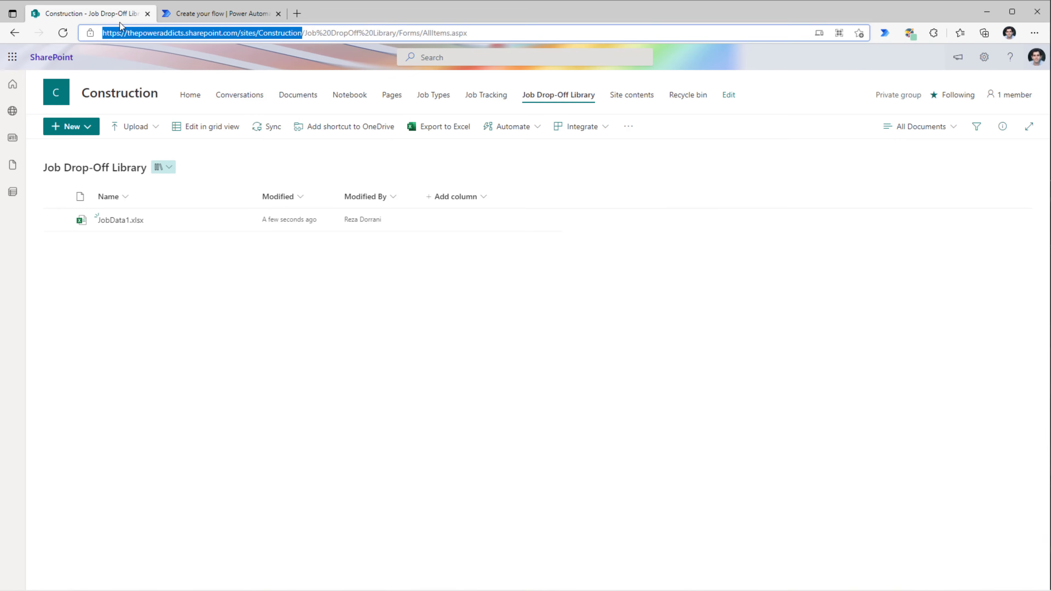
click(122, 224)
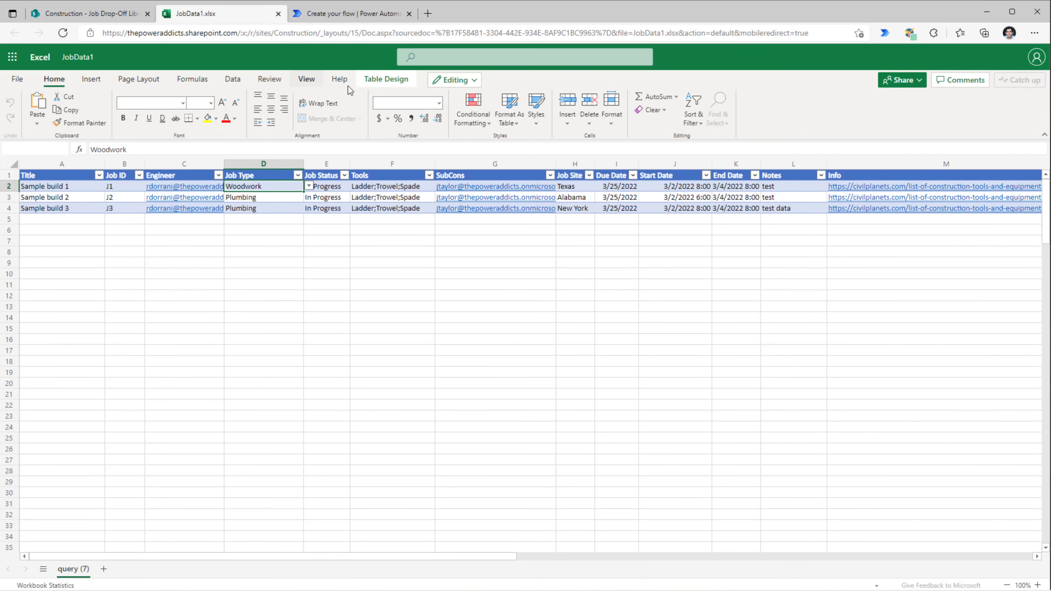
click(437, 81)
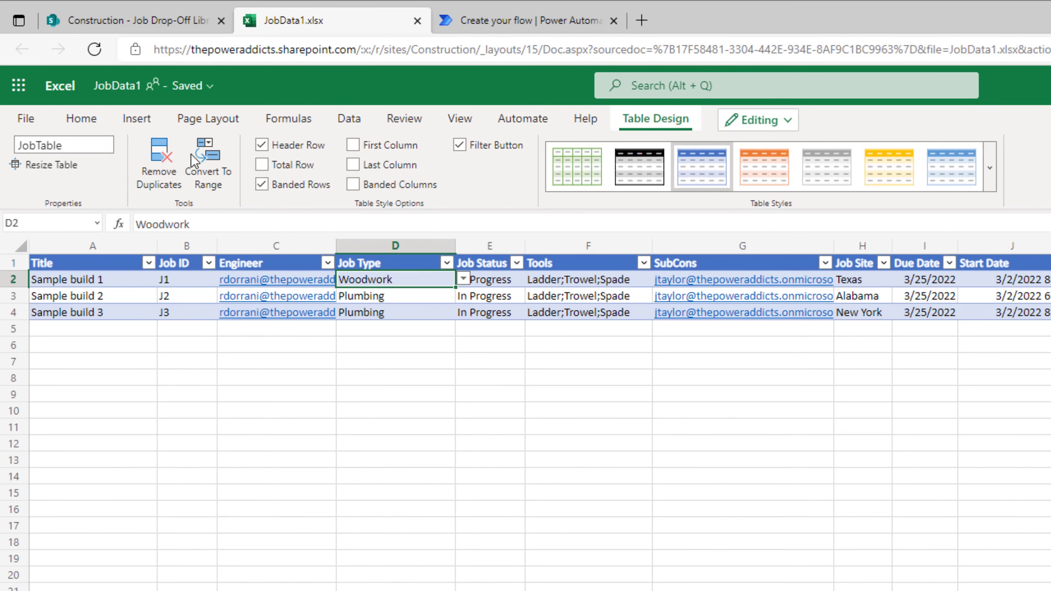
click(97, 145)
key(ctrl+c)
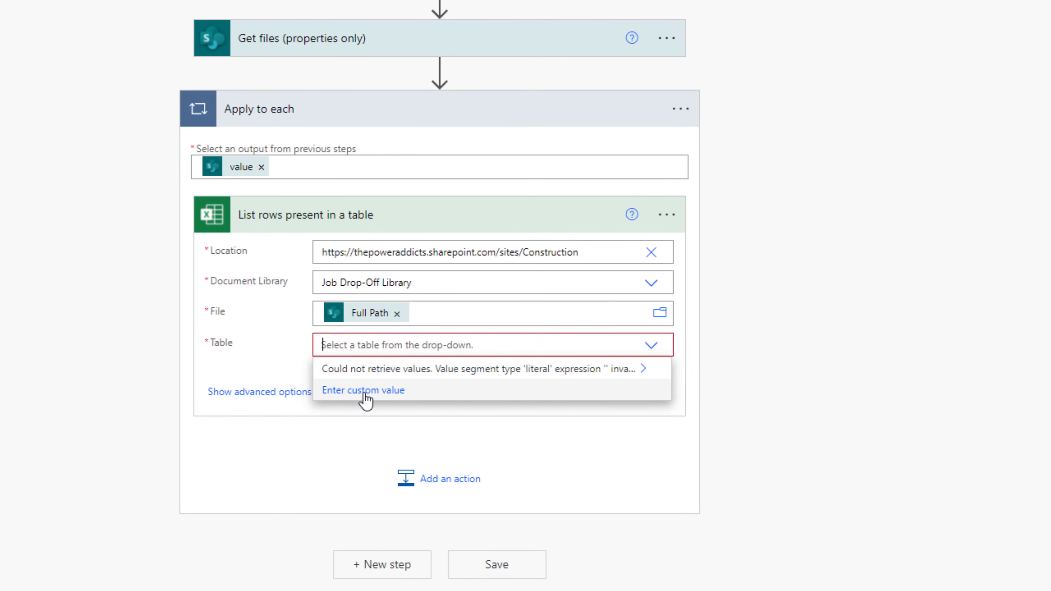
- Set the Table field to JobTable and add an Apply to each loop after it
click(365, 394)
key(ctrl+v)
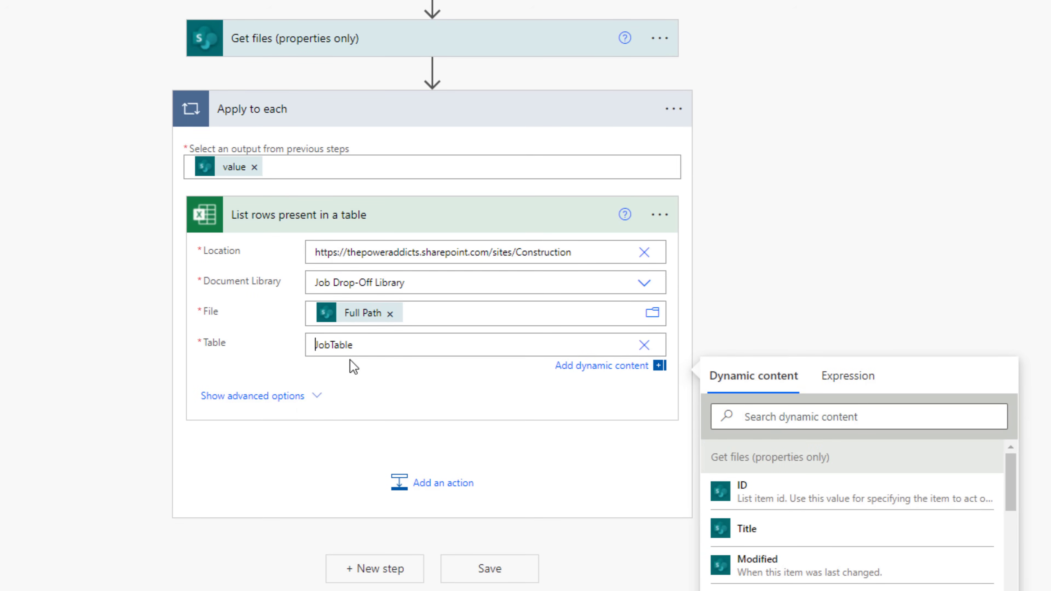
click(445, 483)
text(ap)
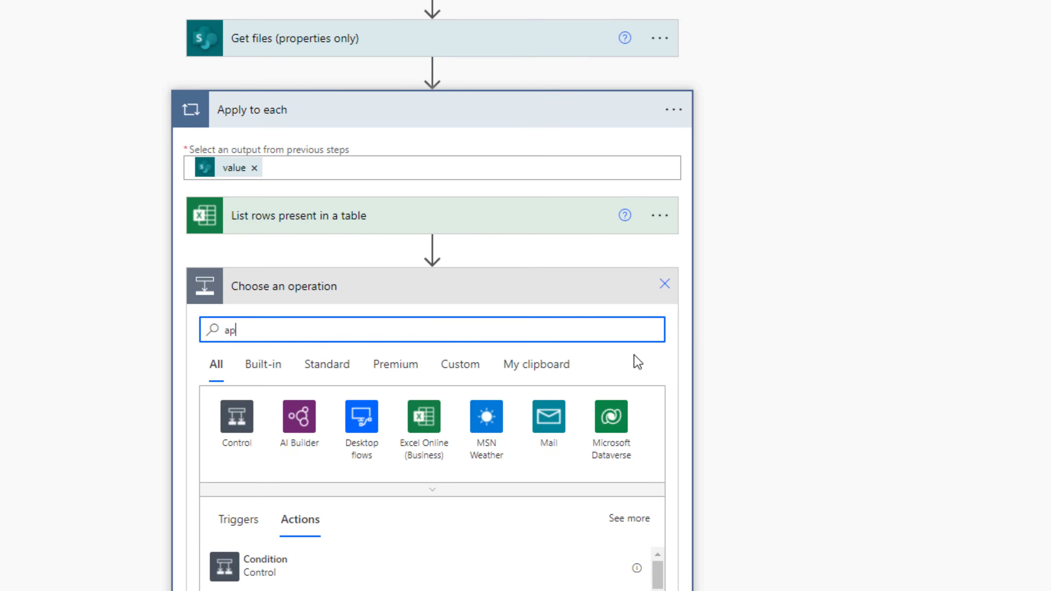
text(ply)
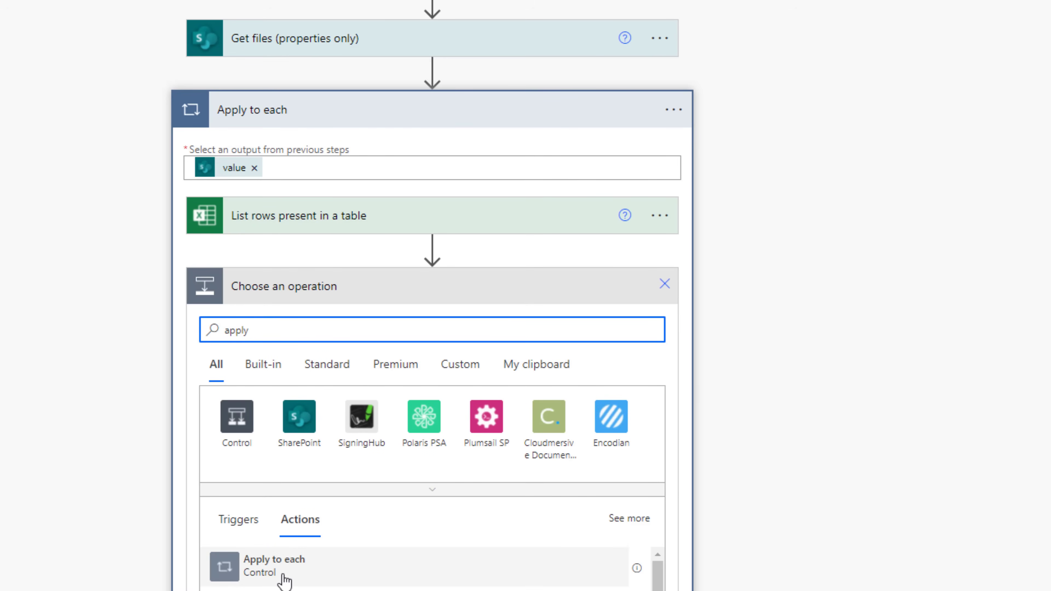
click(284, 580)
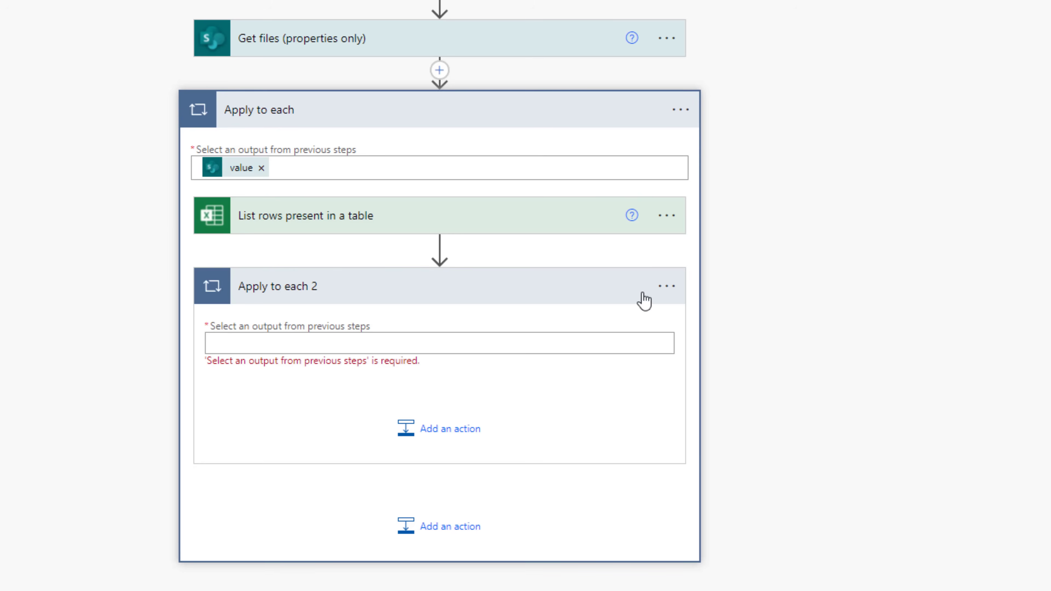
- Rename the new loop to 'Apply to each row'
click(668, 290)
click(715, 312)
click(358, 287)
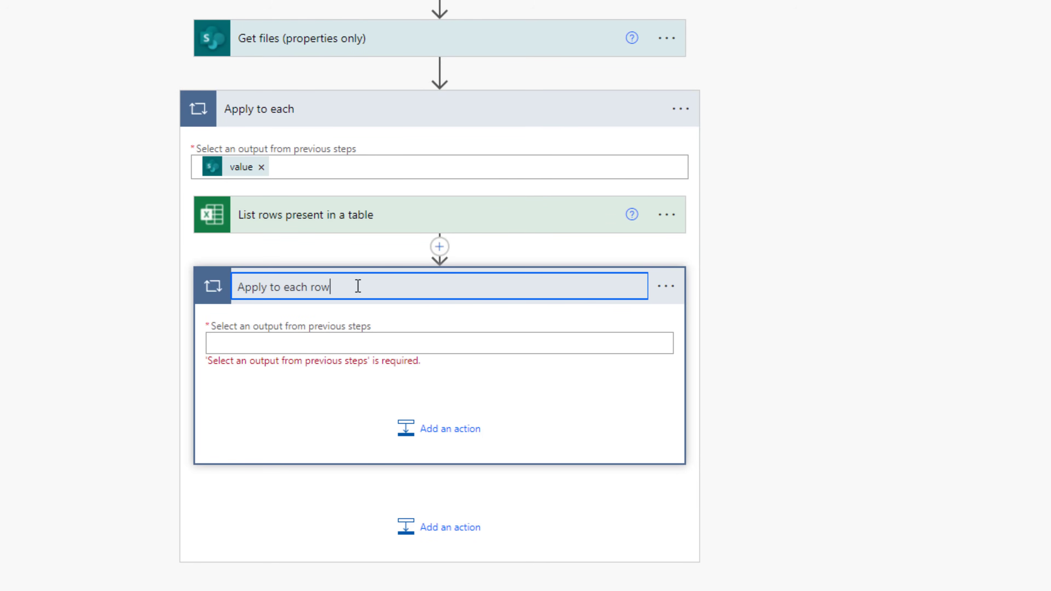
key(Return)
click(292, 343)
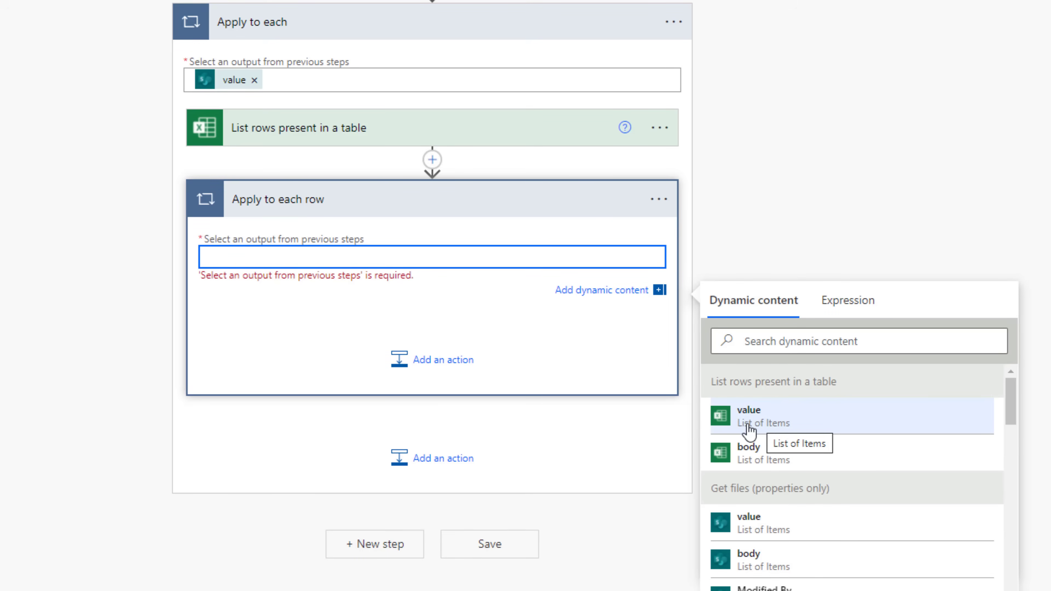
- Loop over the Excel rows' value and add a SharePoint Create item step targeting Construction's Job Tracking list
click(772, 431)
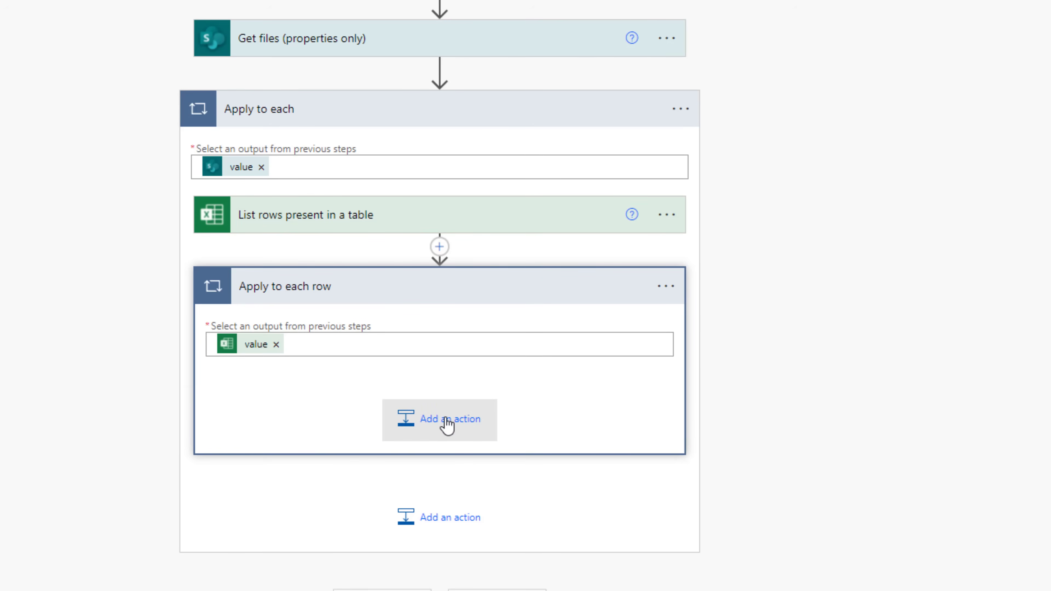
click(447, 423)
text(sharepoint)
click(244, 315)
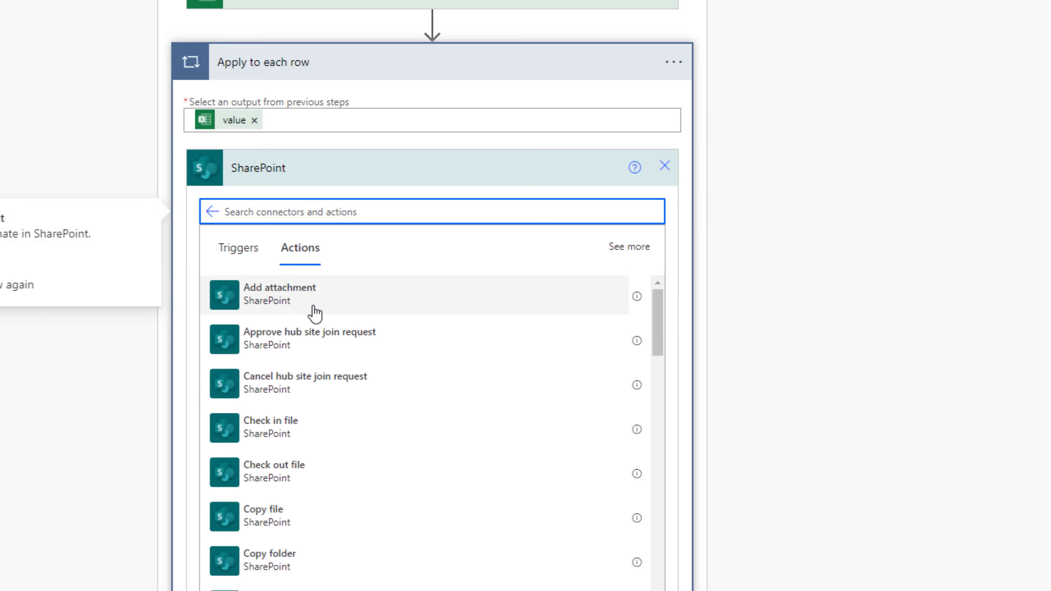
text(create item)
click(270, 295)
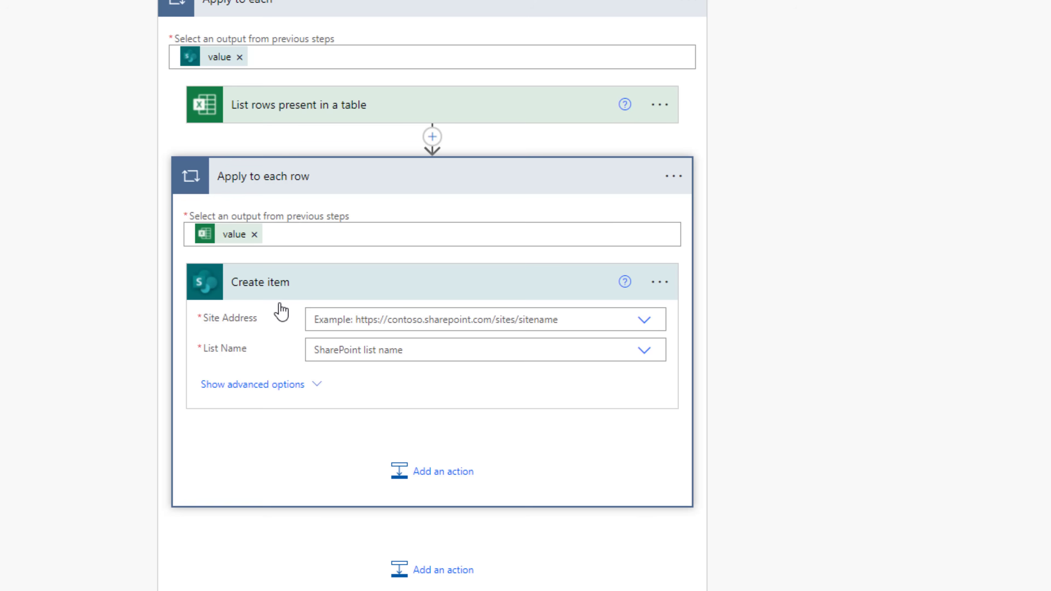
click(645, 321)
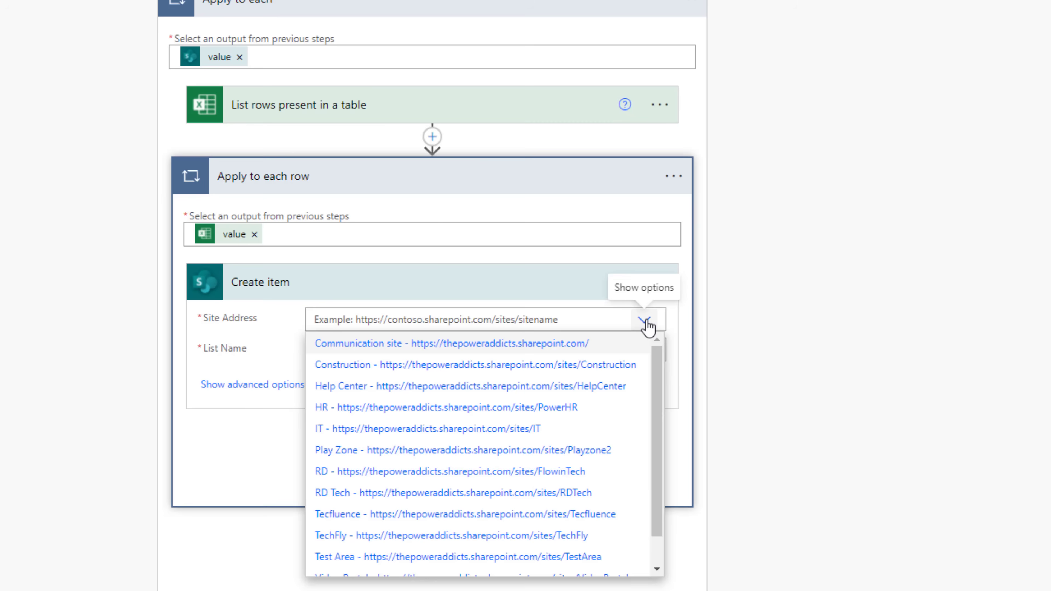
click(538, 366)
click(644, 369)
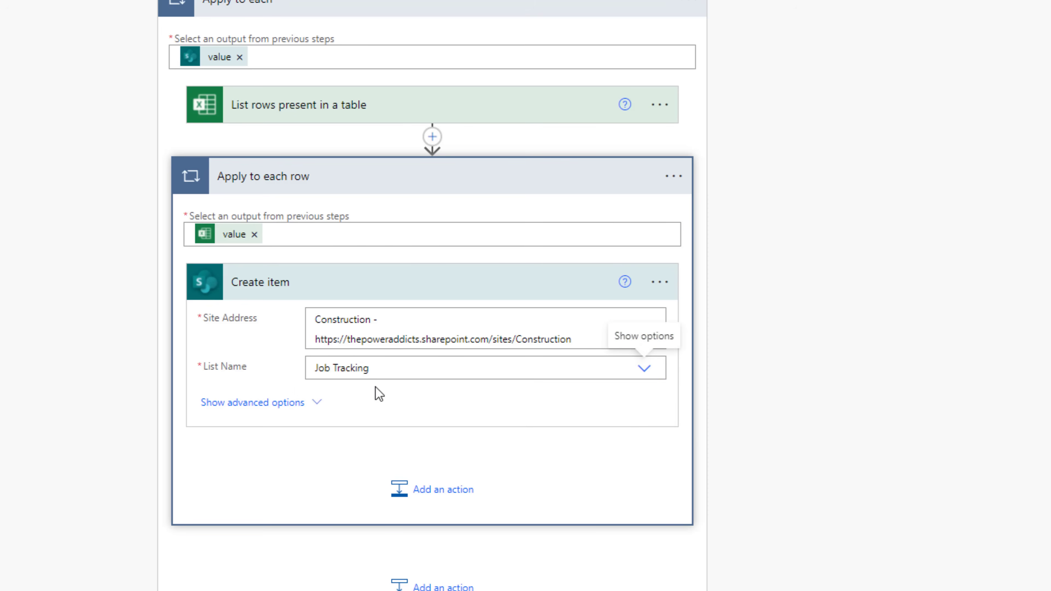
- Open JobData1.xlsx from the Job Drop-Off Library and review the Job Tracking list's columns beside the flow
scroll(455, 393, down, 4)
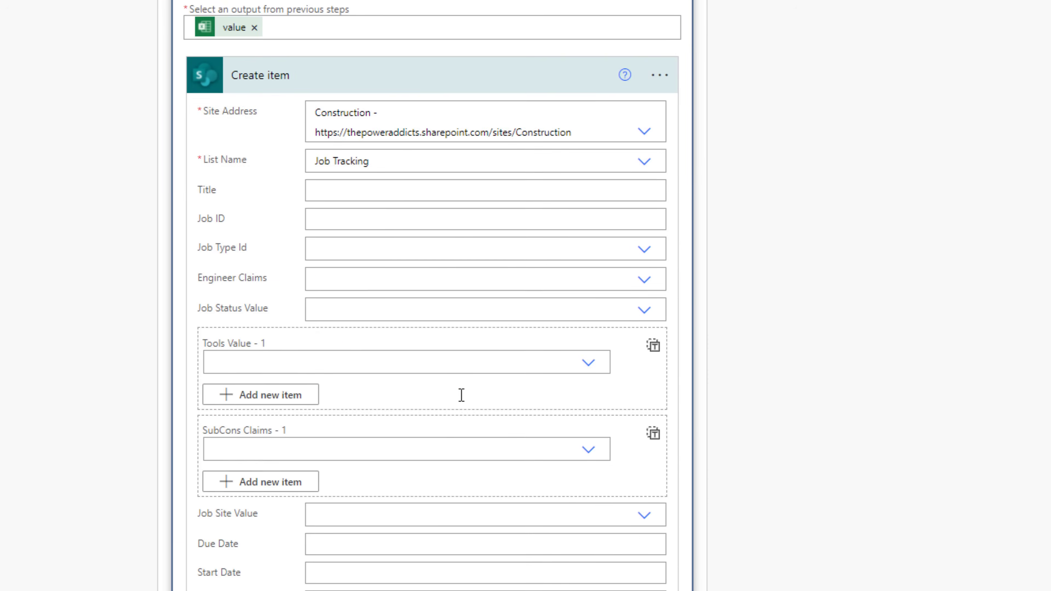
scroll(593, 399, down, 2)
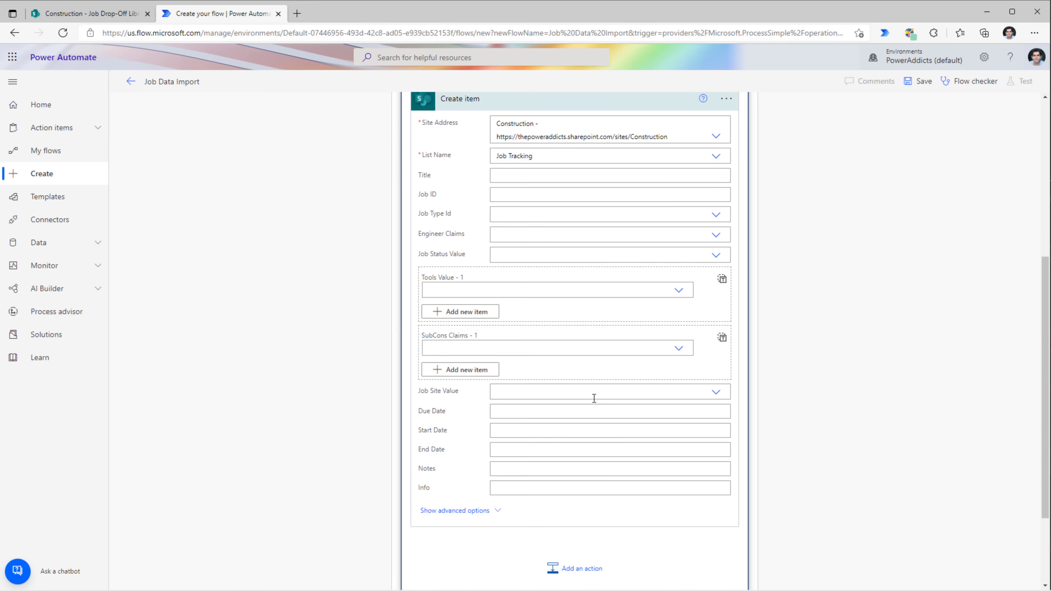
scroll(594, 398, up, 4)
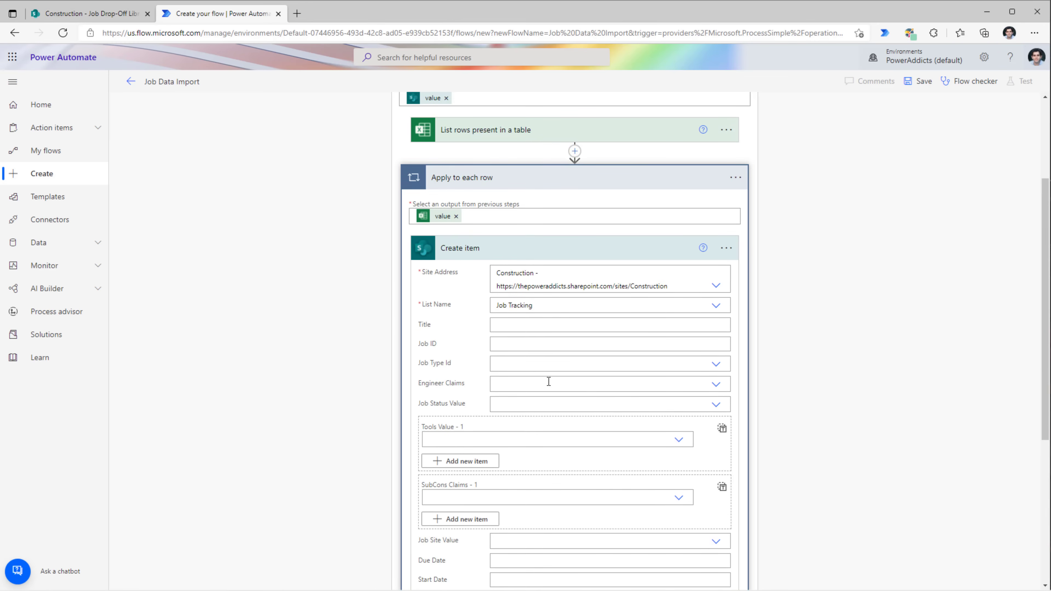
click(82, 18)
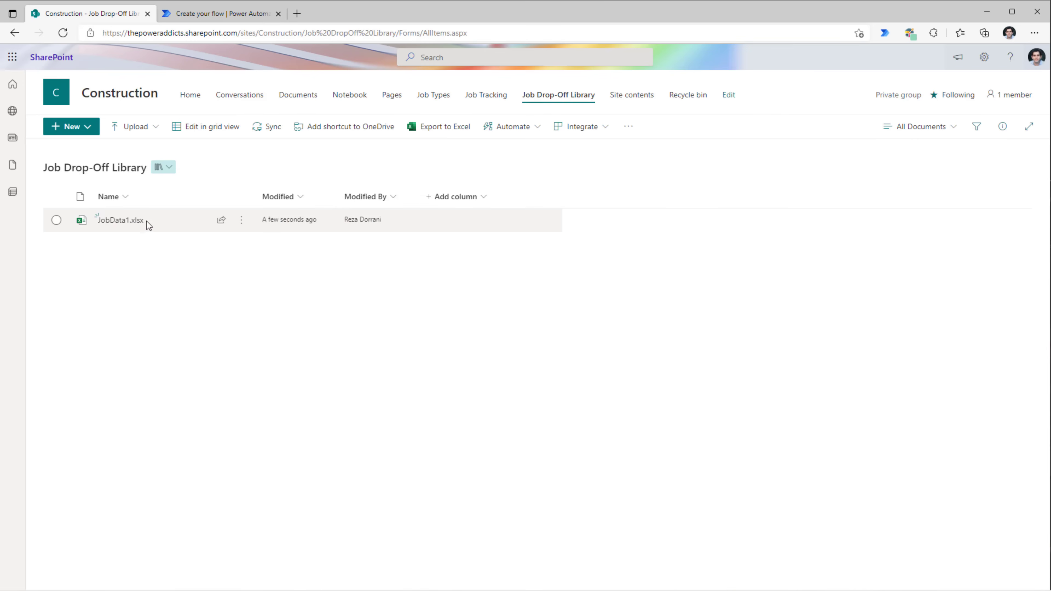
click(116, 222)
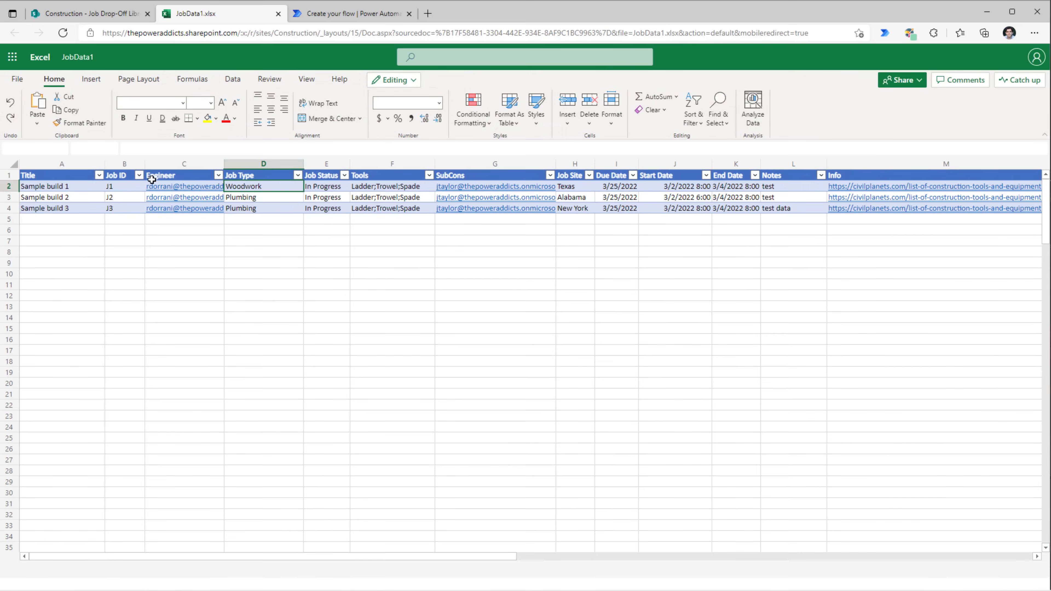
click(118, 19)
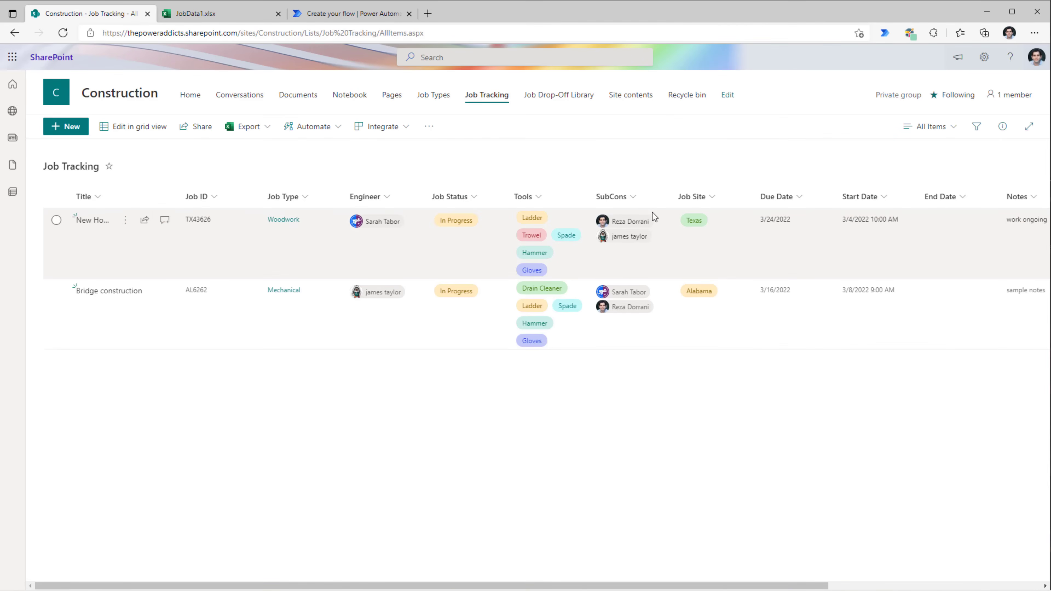
click(336, 14)
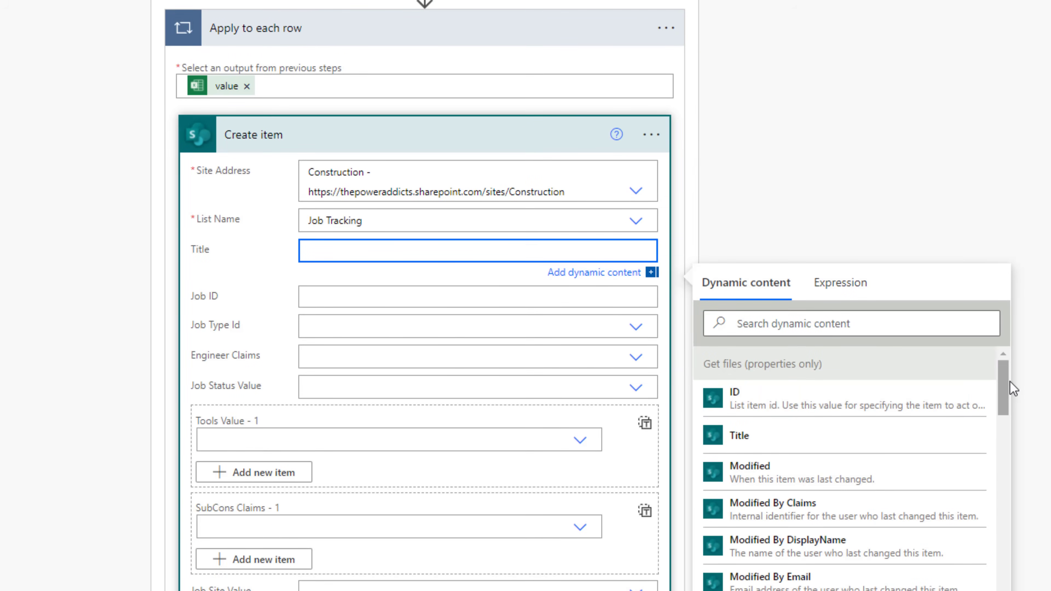
- Set the Create item Title field to the expression item()?['Title'], checking the Excel header name
click(778, 324)
text(title)
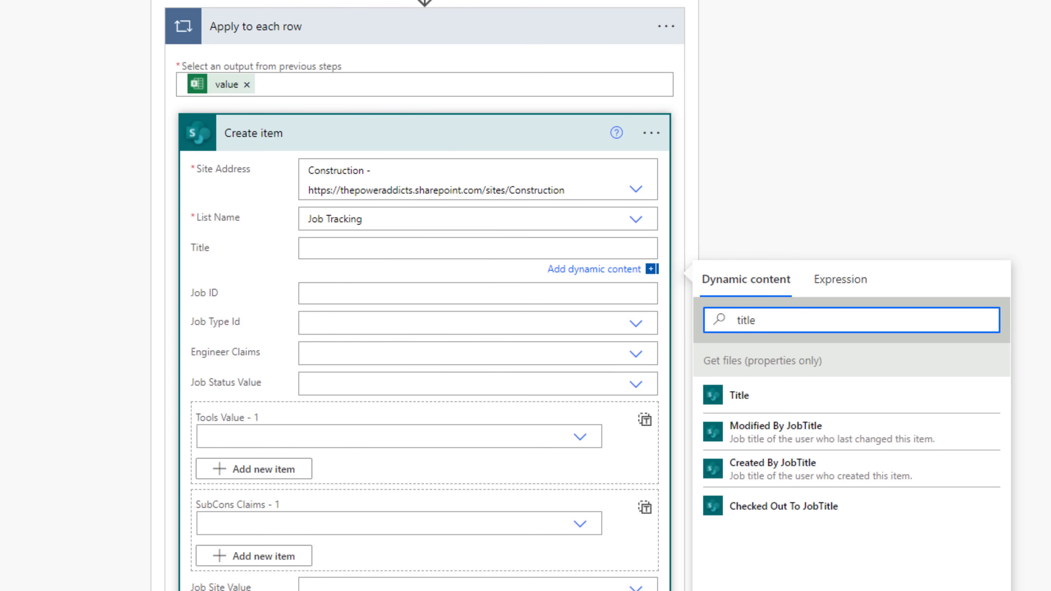
click(393, 253)
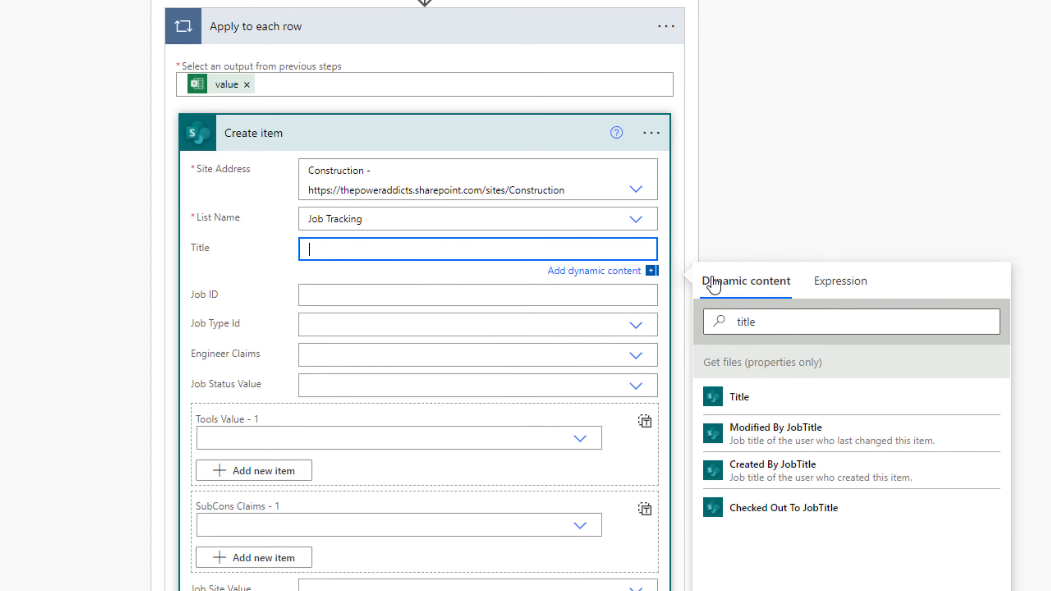
click(837, 297)
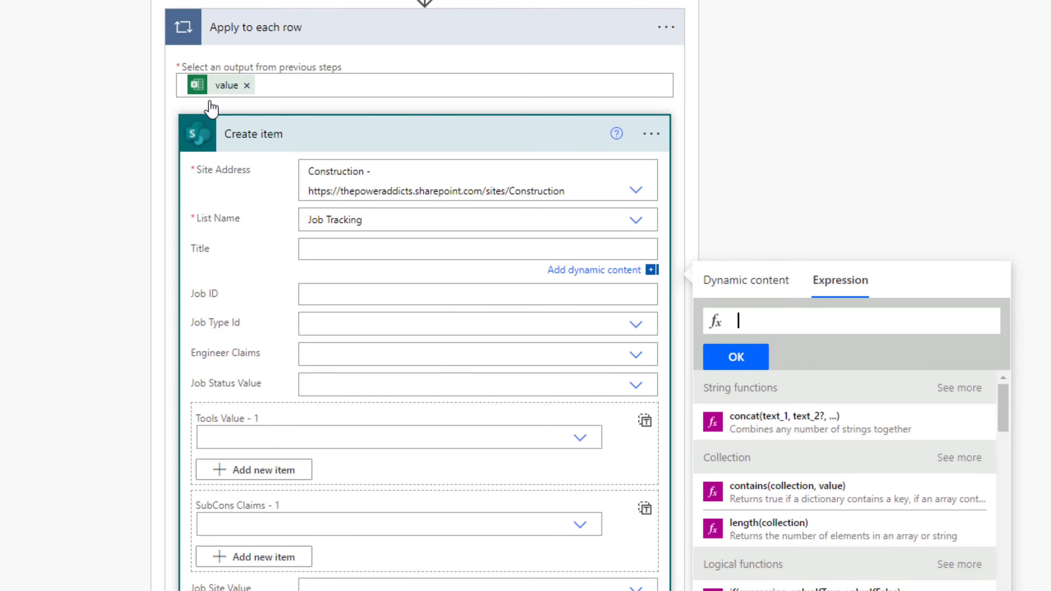
text(item)
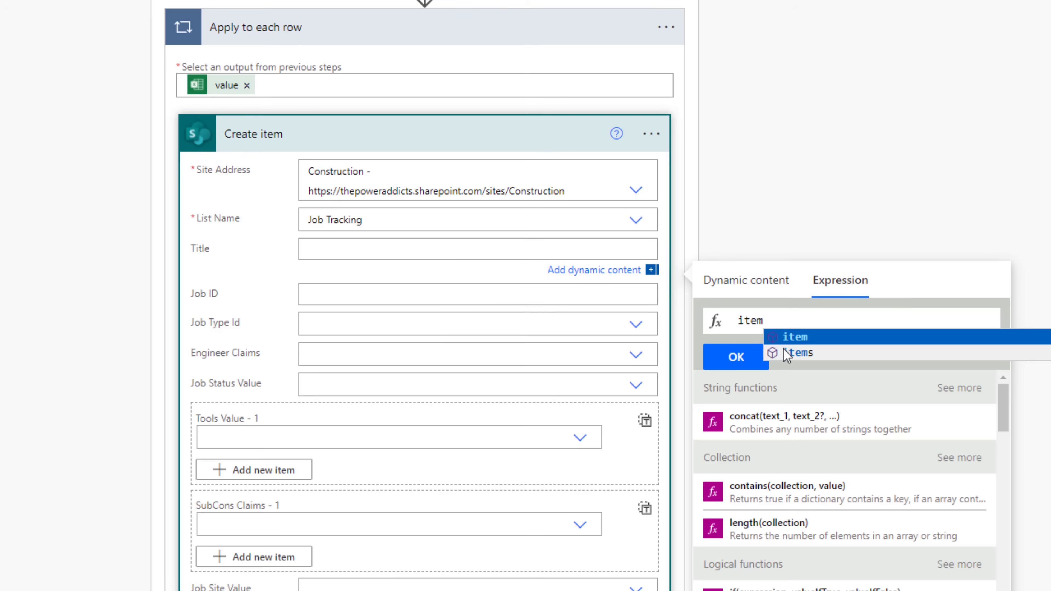
text(()[')
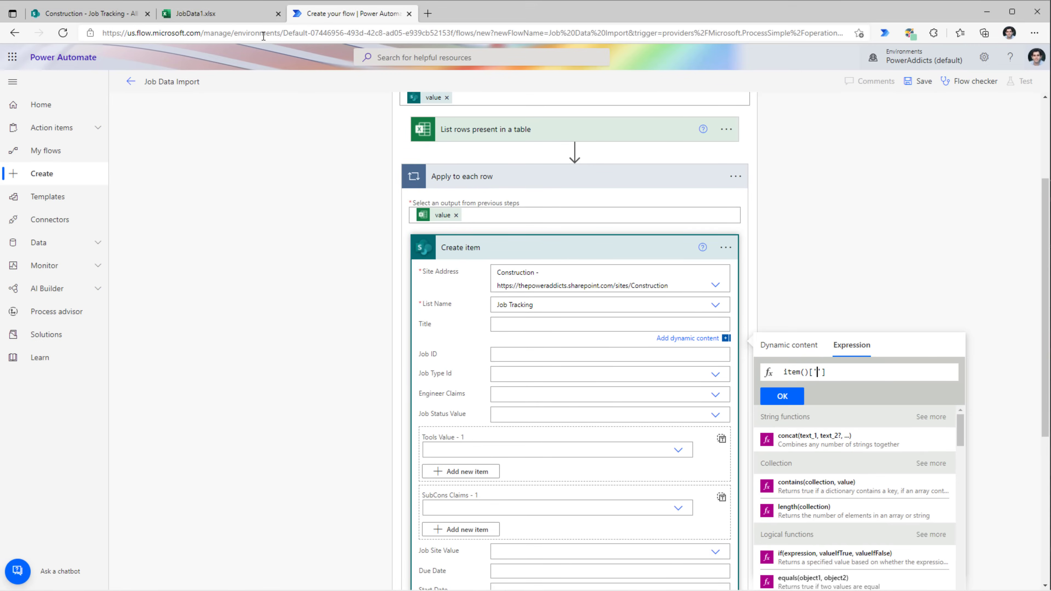
click(240, 14)
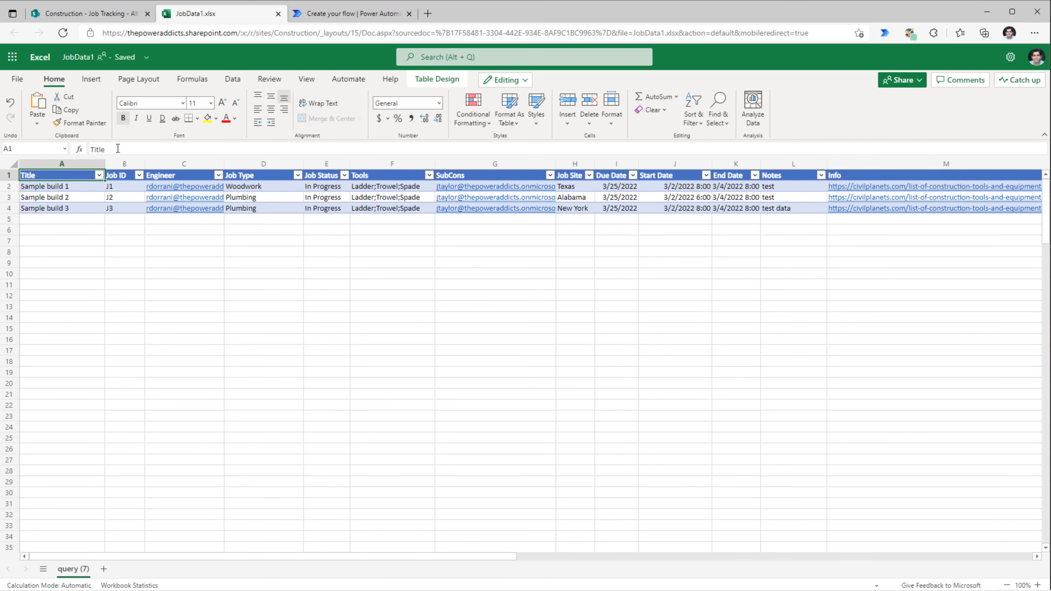
click(312, 19)
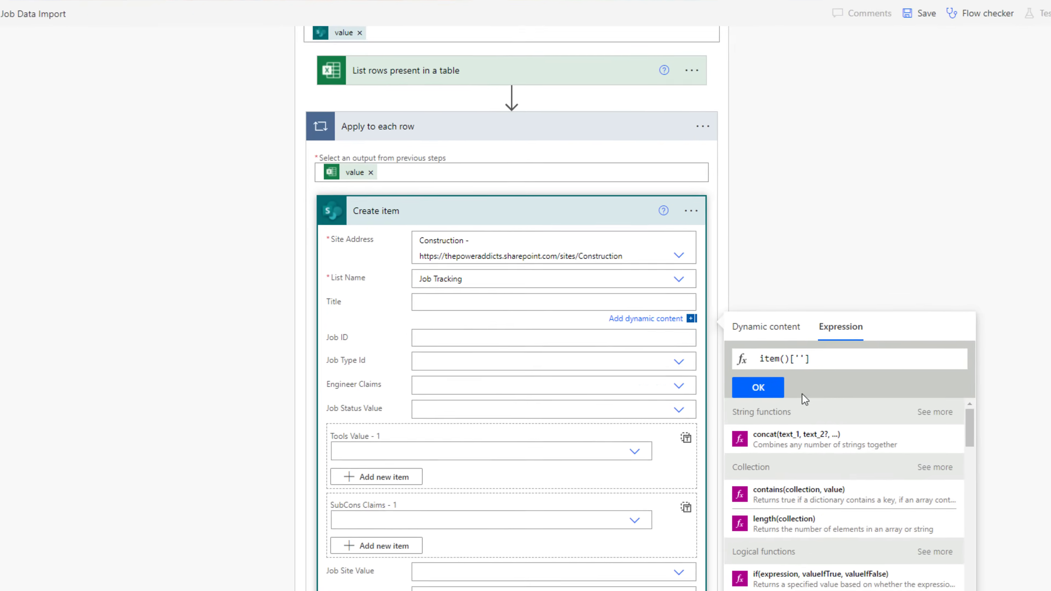
text(Title)
text(?)
key(Right)
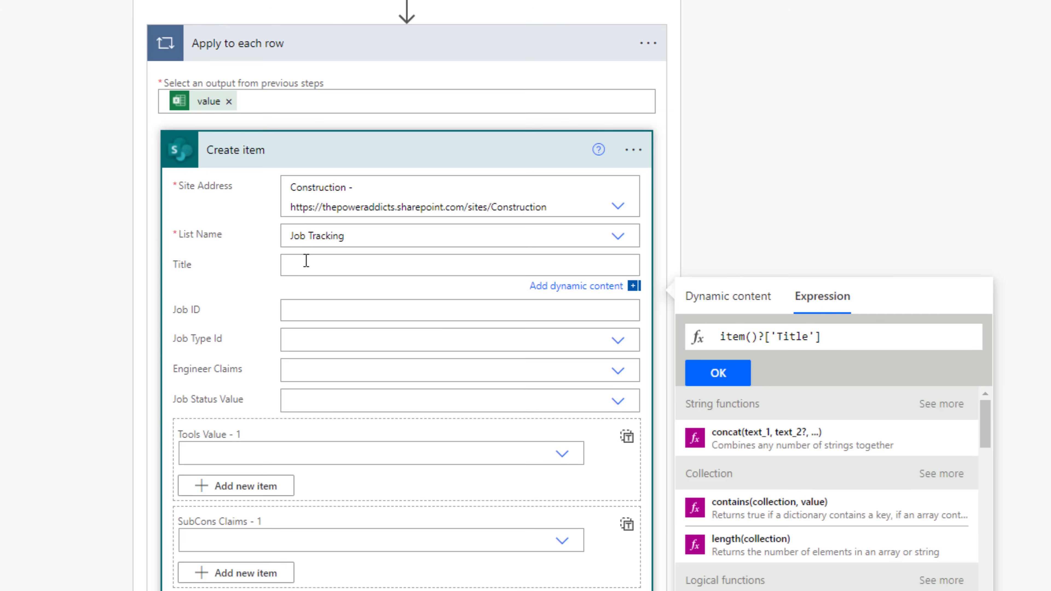
key(ctrl+a)
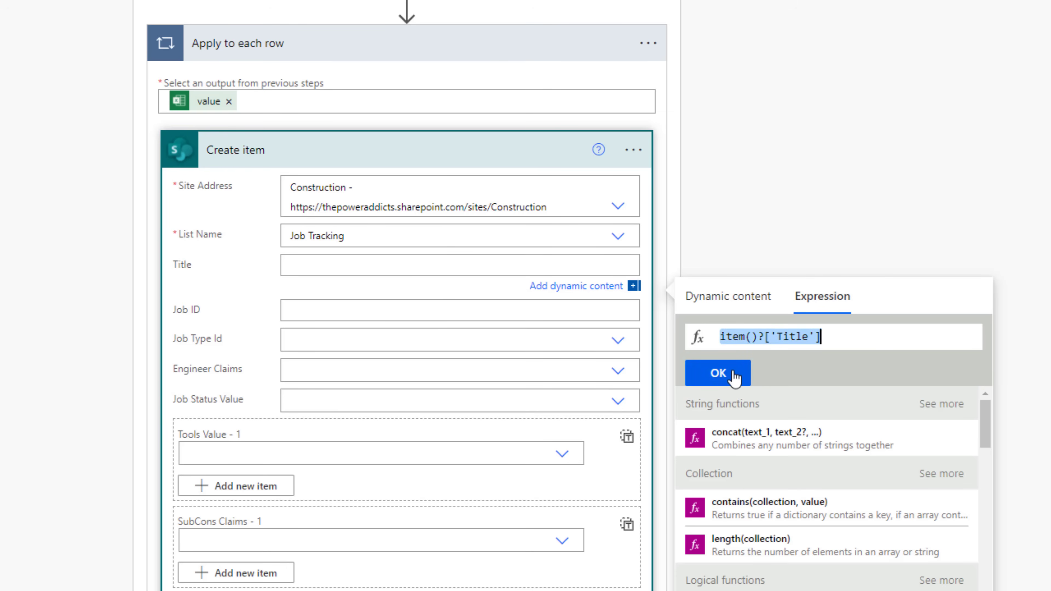
click(732, 372)
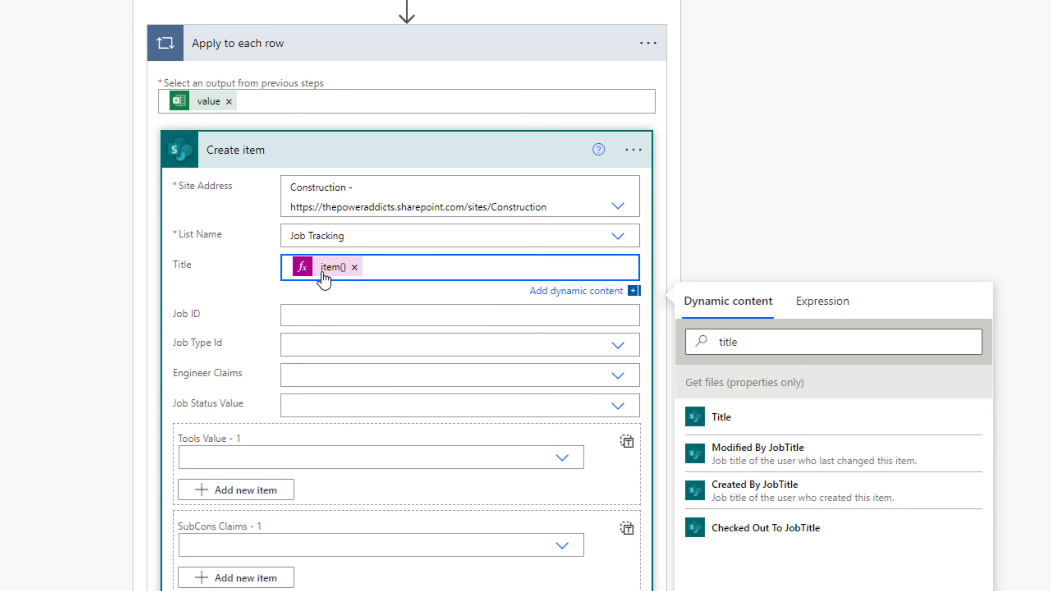
scroll(183, 215, down, 3)
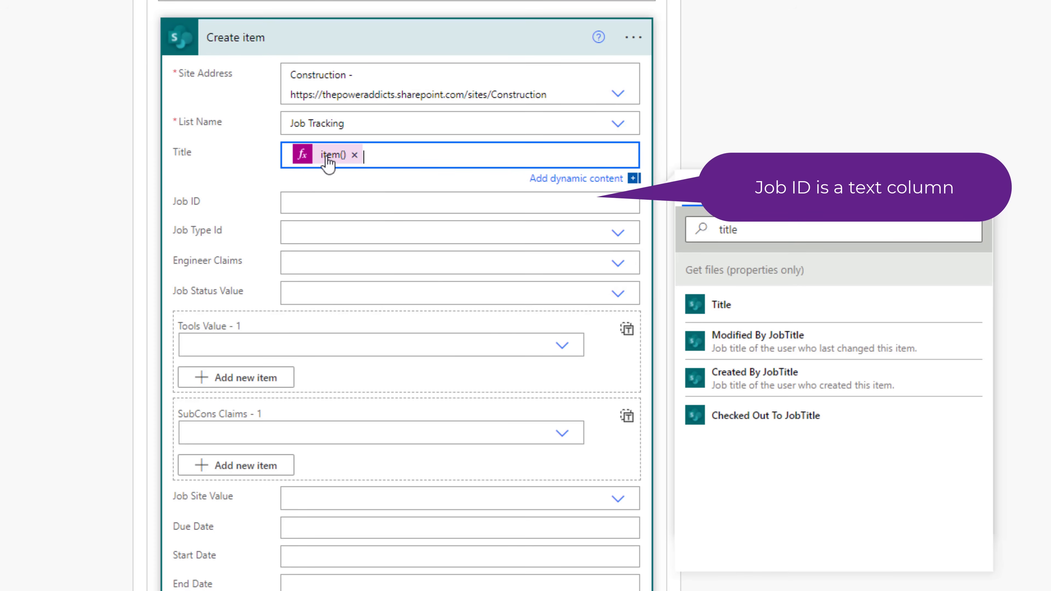
- Set Job ID to item()?['Job ID'], using the header text copied from the workbook
click(310, 198)
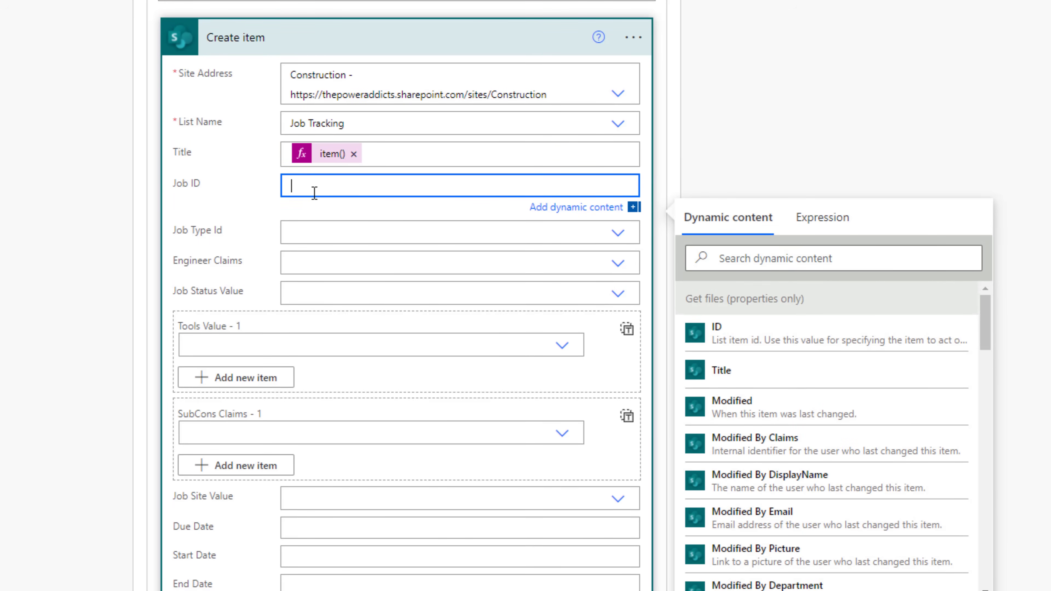
click(803, 221)
text(item()?)
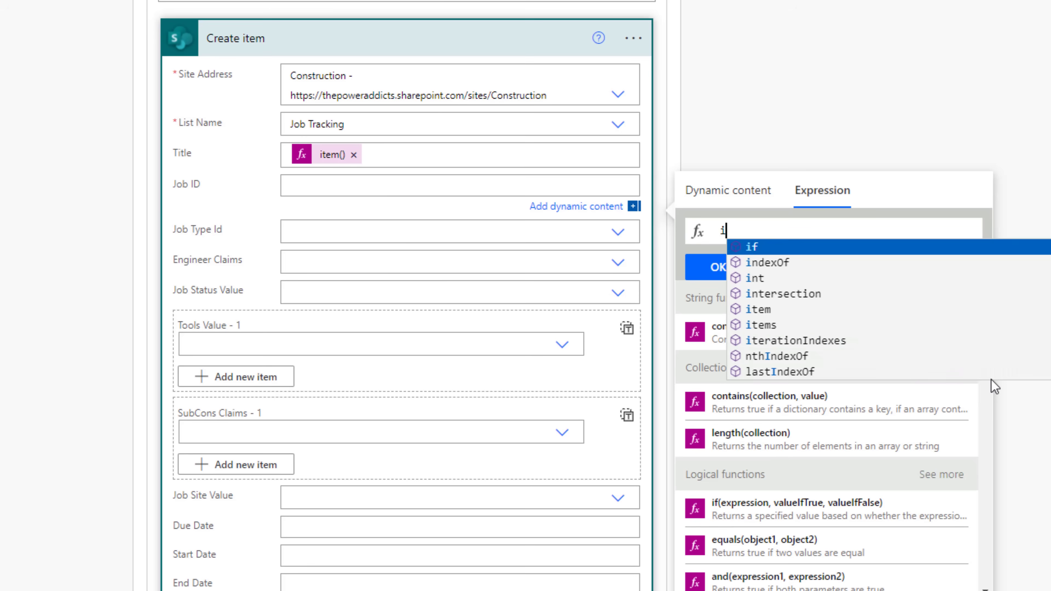
text([''])
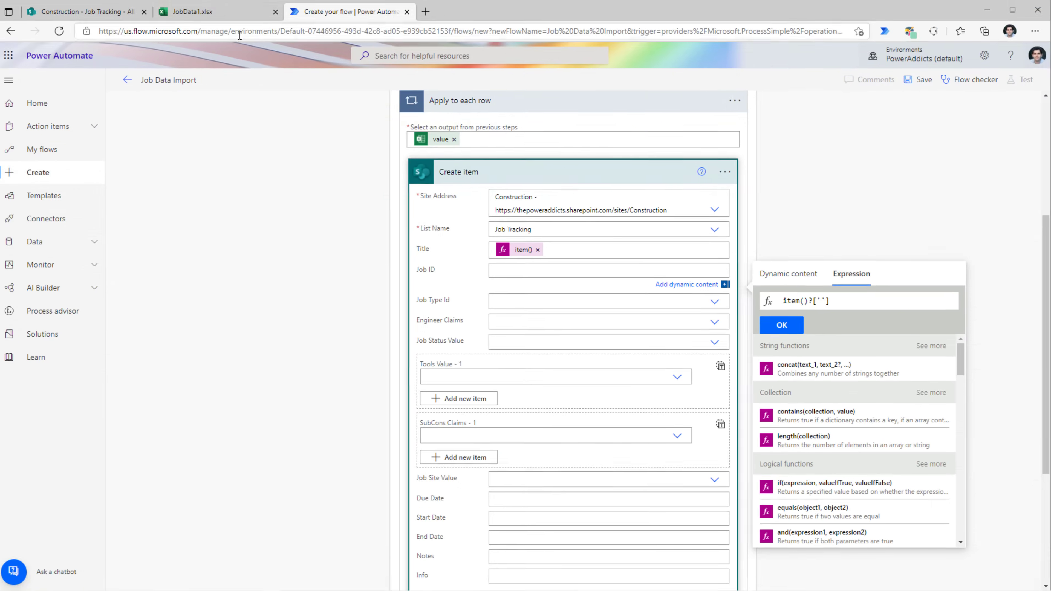
click(222, 14)
triple_click(126, 150)
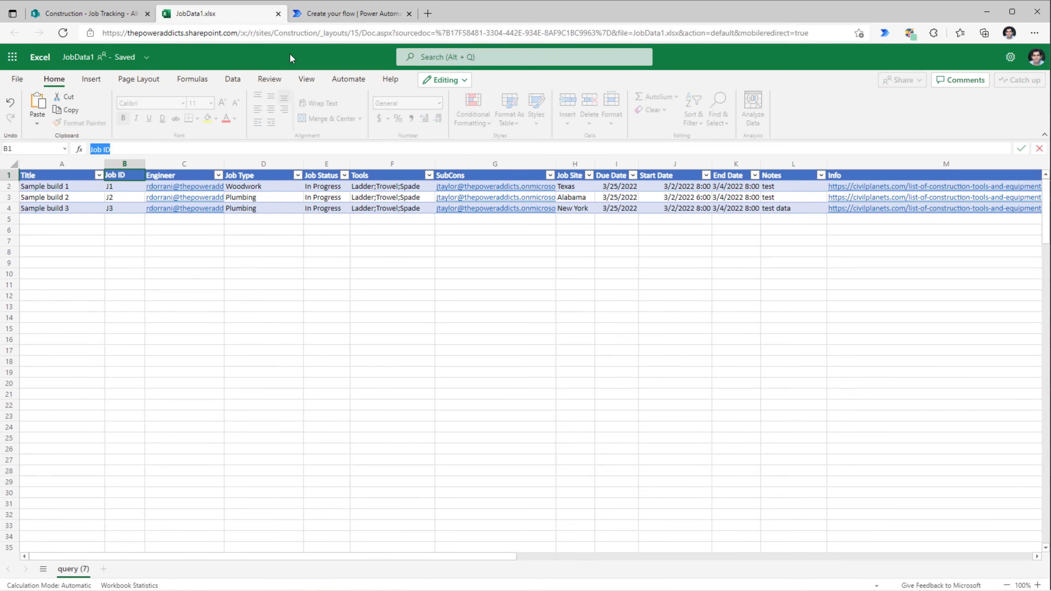
click(339, 14)
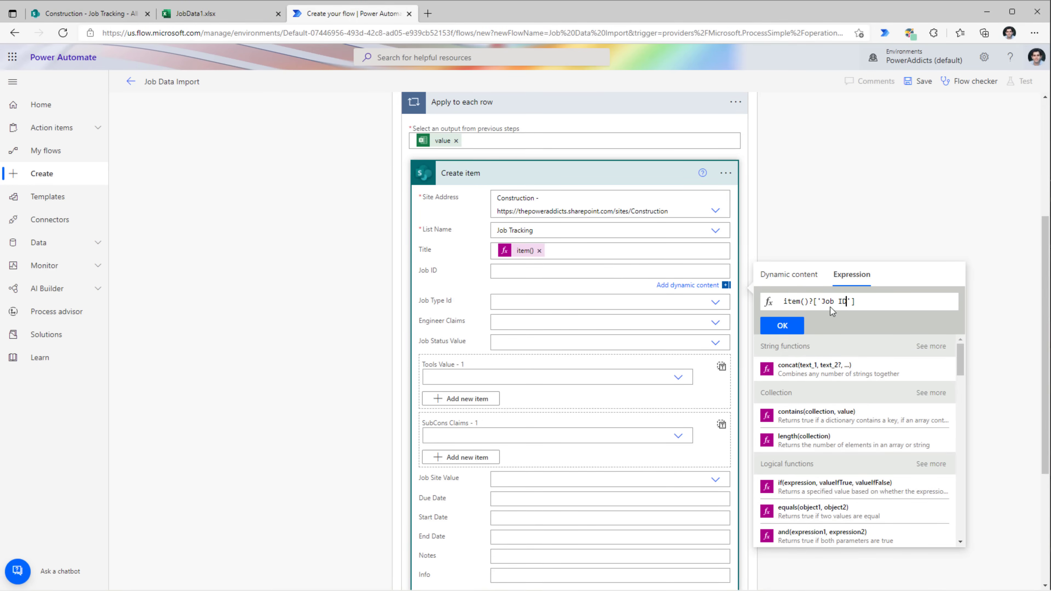
click(782, 325)
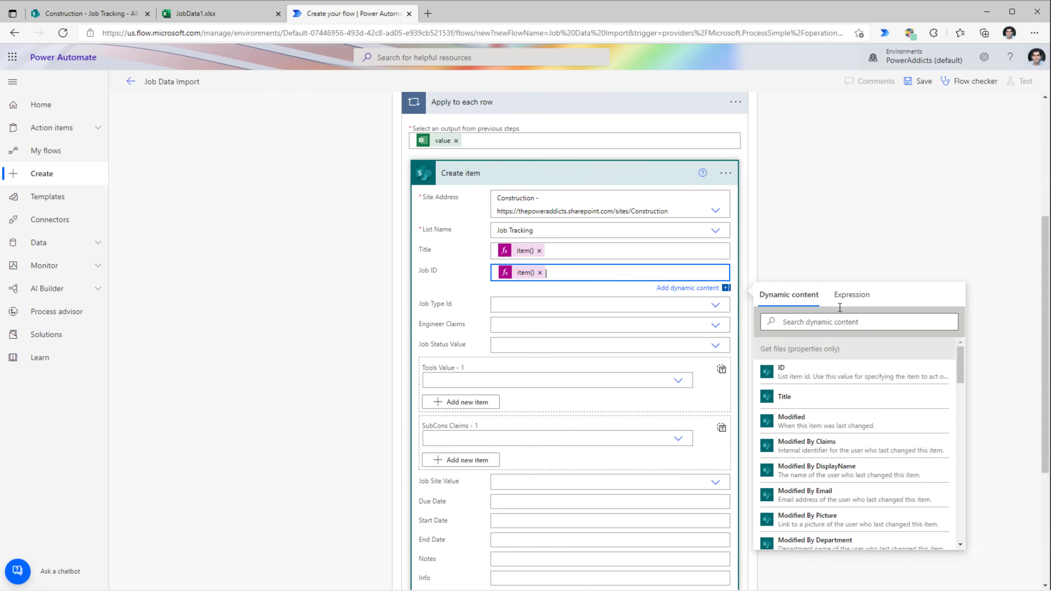
click(854, 237)
click(93, 13)
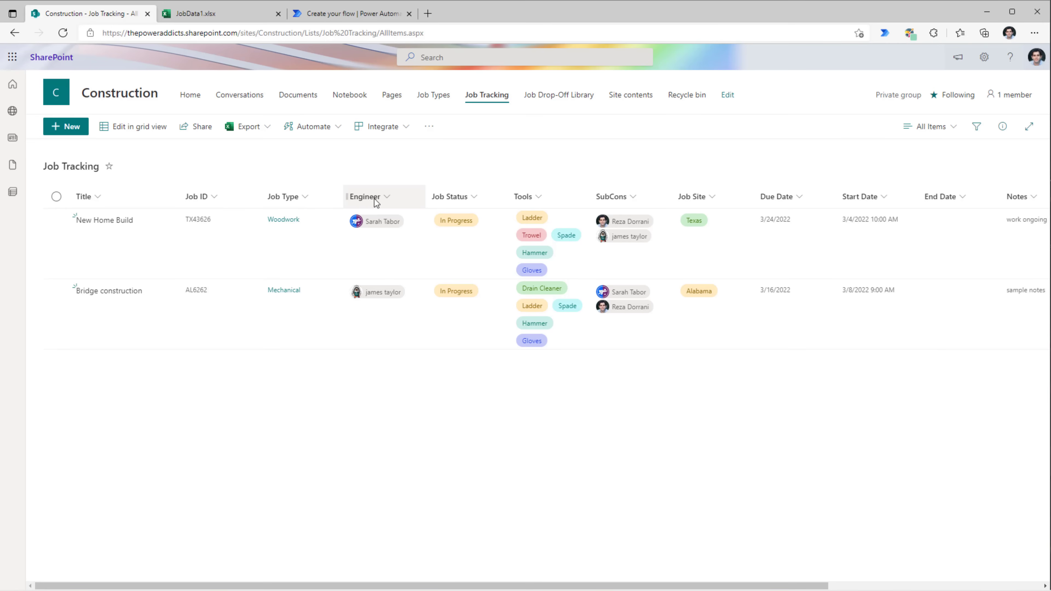
- Switch Engineer Claims to a custom value and start an item()?[''] expression
click(349, 14)
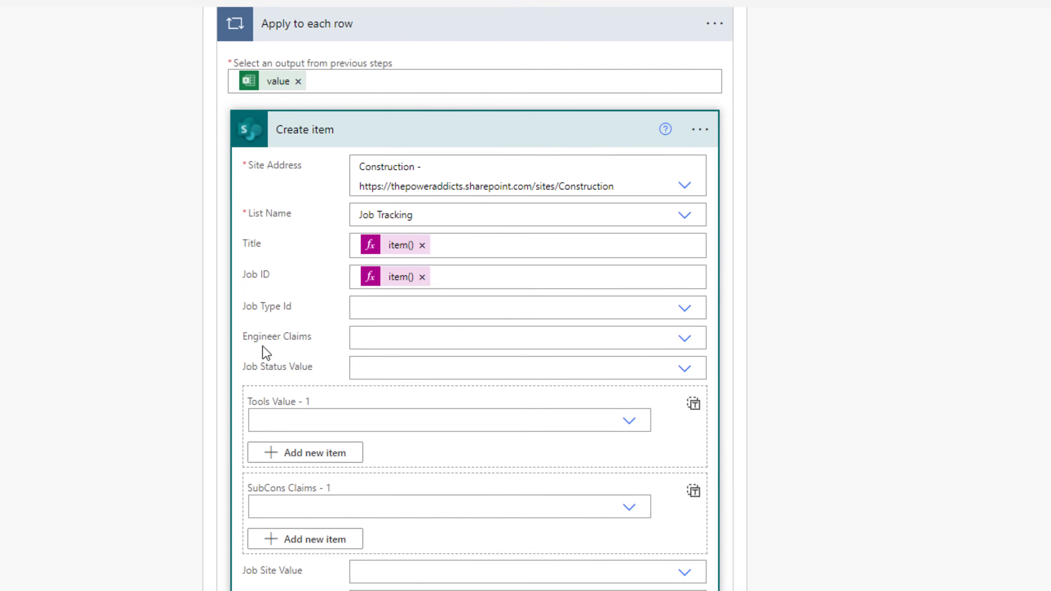
click(683, 338)
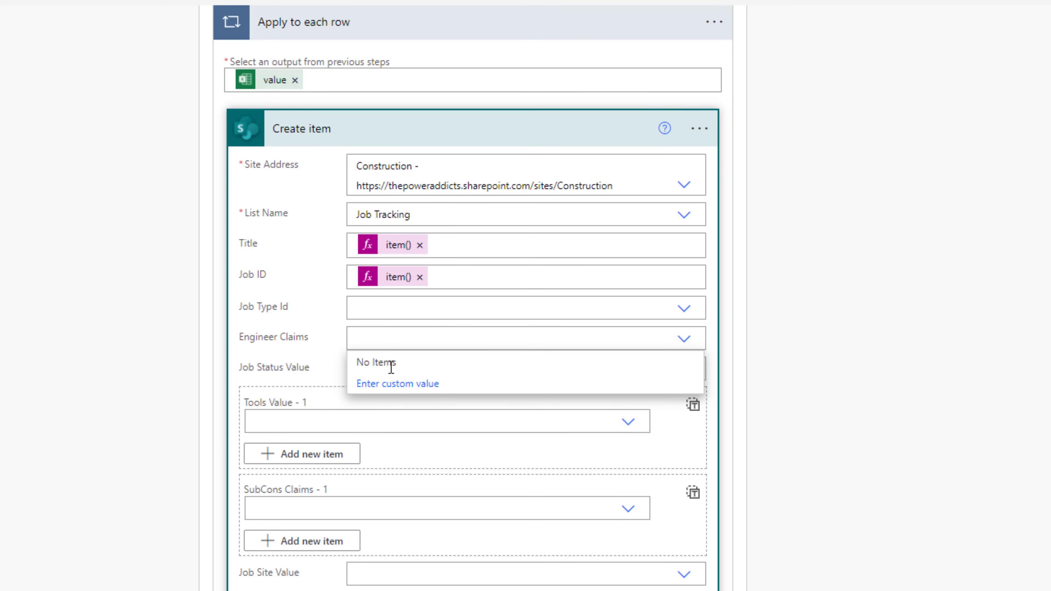
click(398, 385)
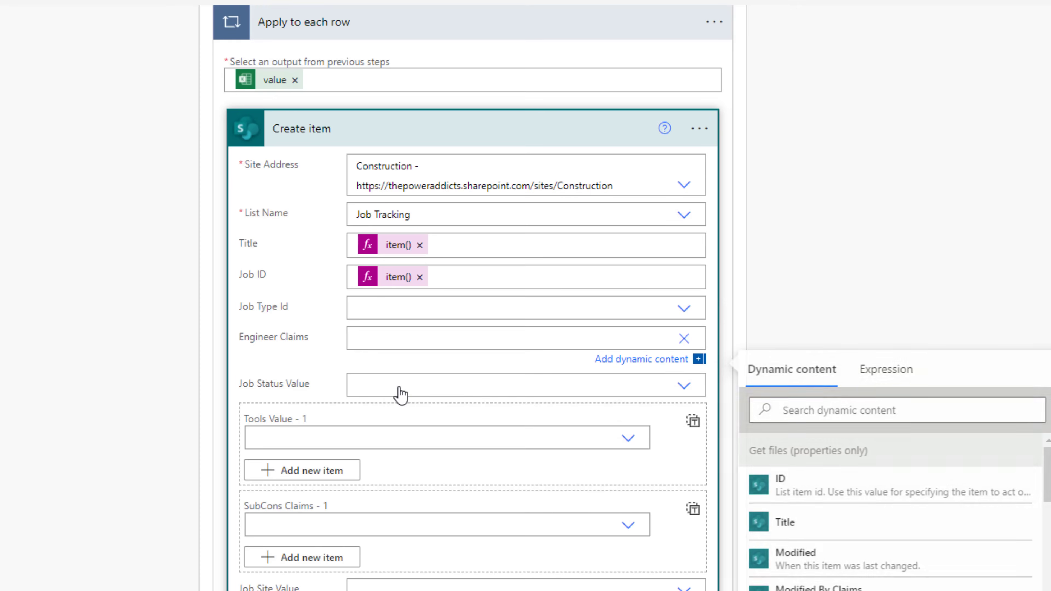
click(862, 377)
text(item()?[''])
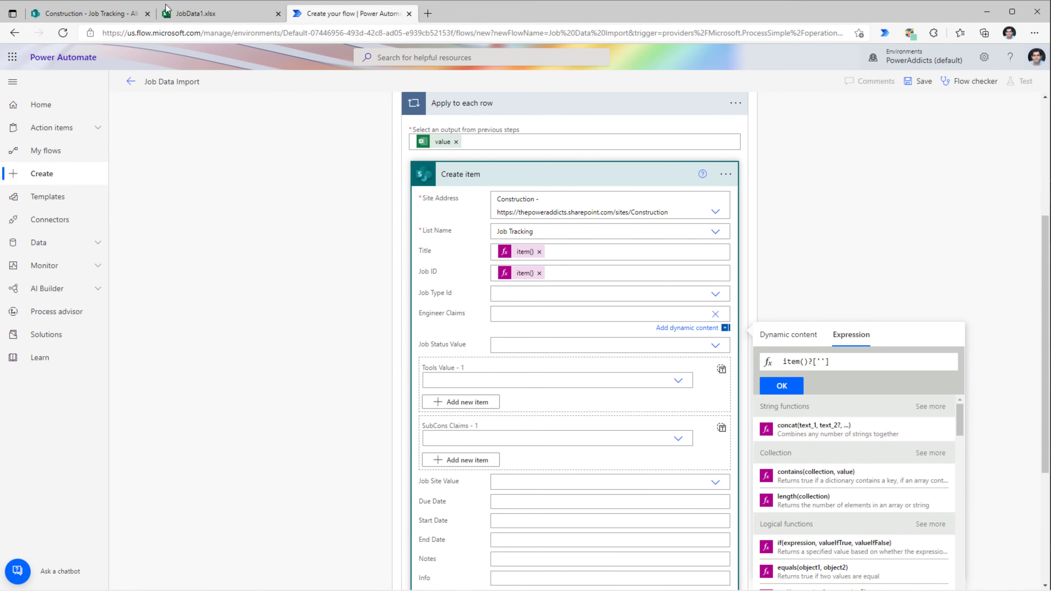
- Copy the Engineer header from JobData1.xlsx to complete and confirm item()?['Engineer']
click(193, 14)
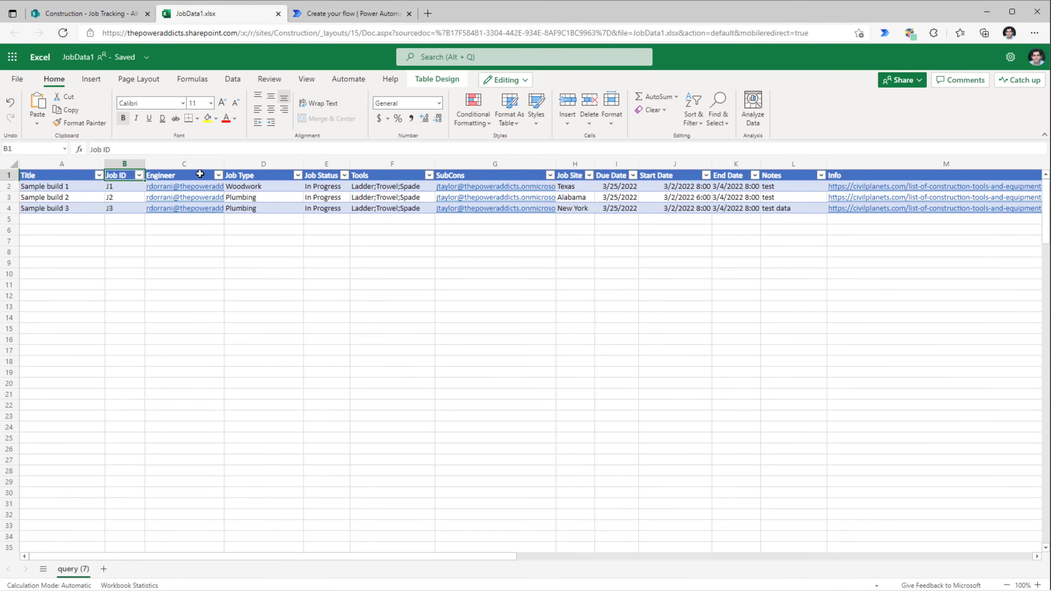
click(182, 176)
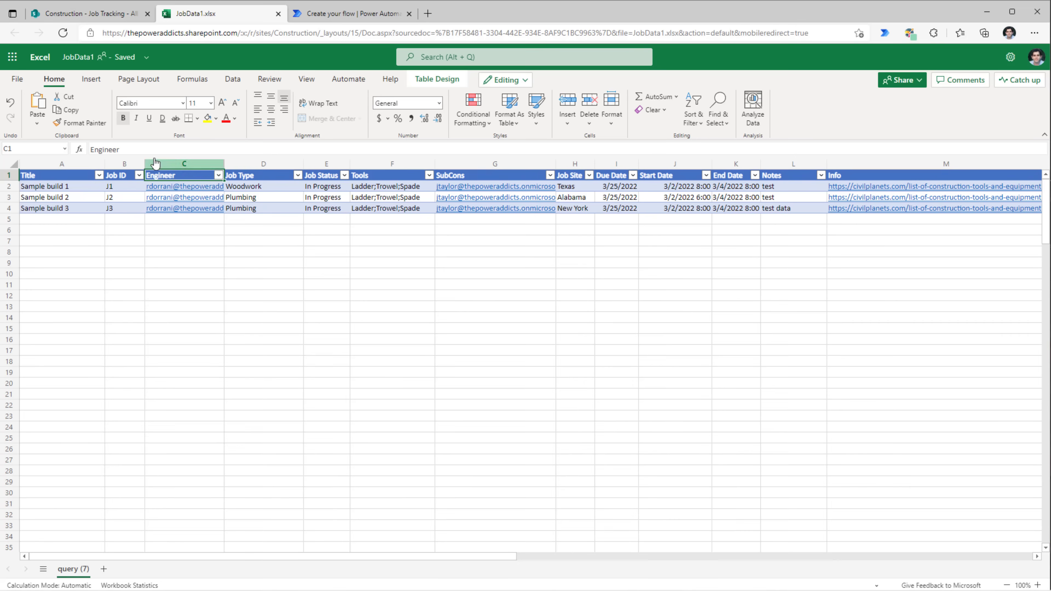
drag(145, 149, 90, 149)
key(ctrl+c)
click(333, 17)
key(ctrl+v)
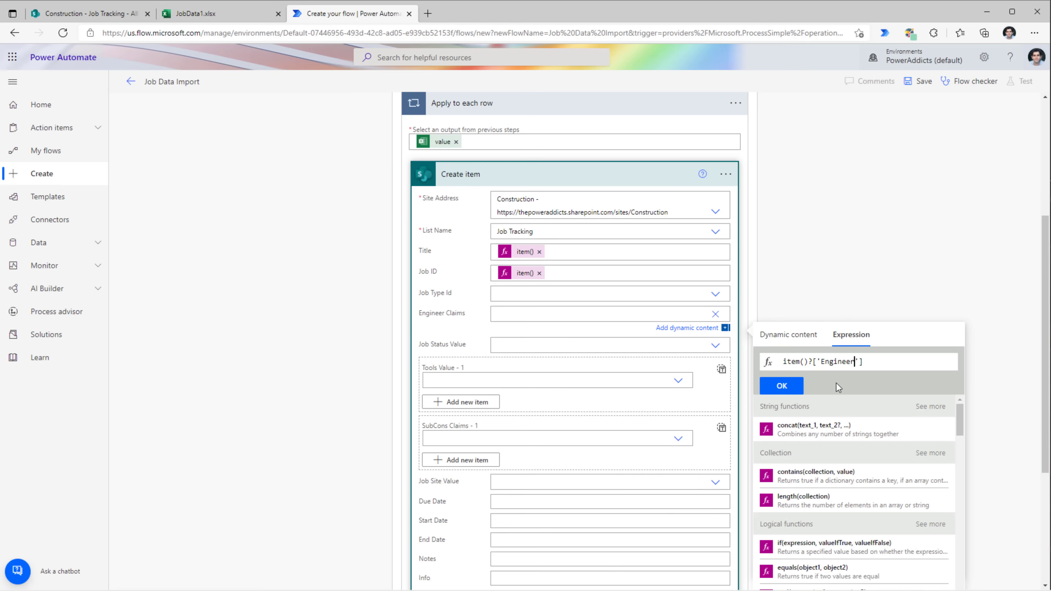
drag(783, 362, 902, 361)
click(782, 386)
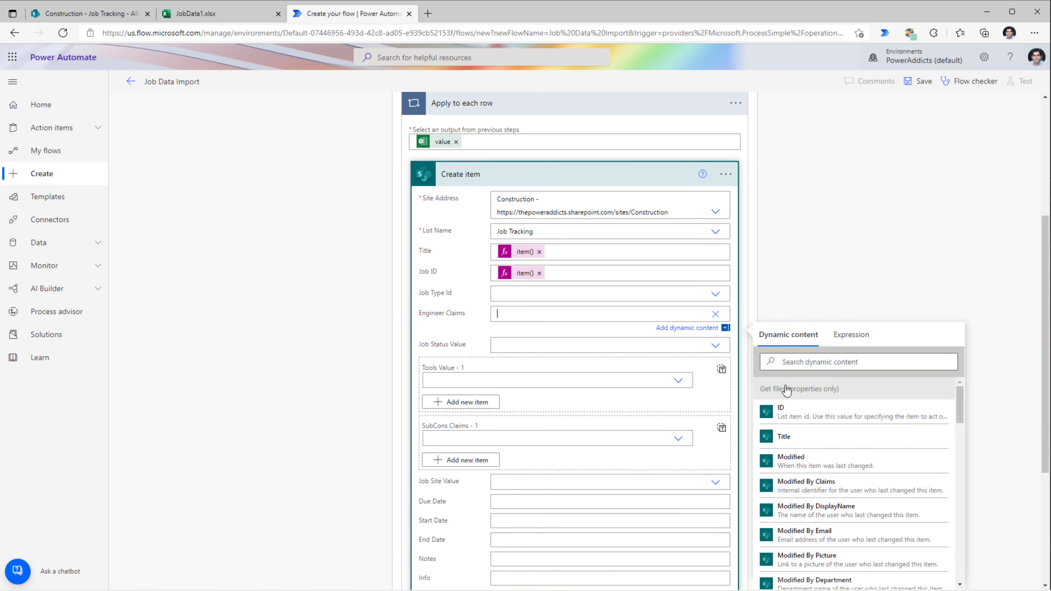
click(89, 14)
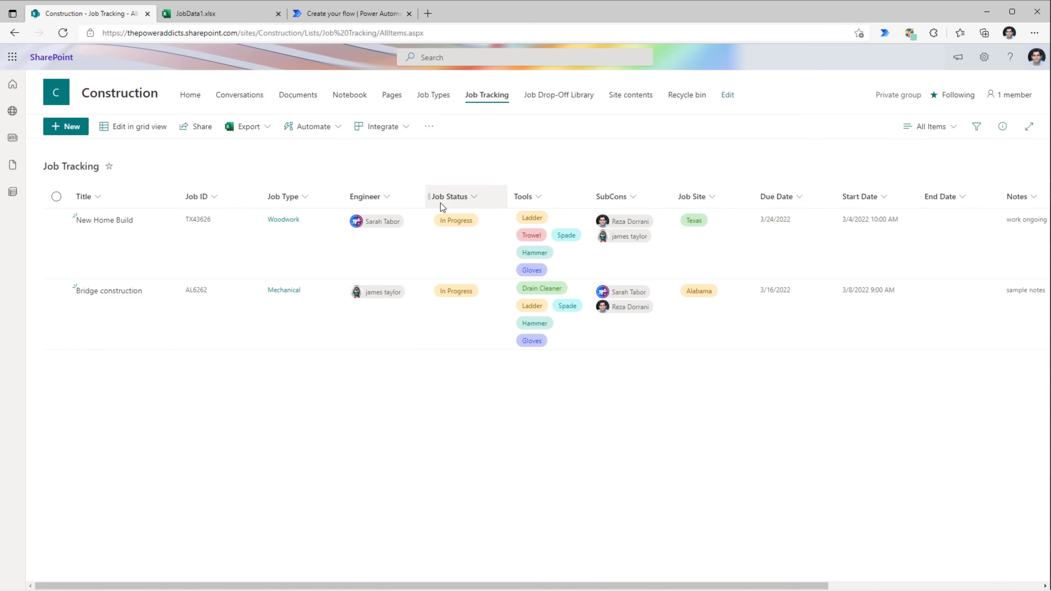
- Check the Job Status column's choice settings in SharePoint and its header and values in Excel
click(469, 197)
mouse_move(472, 299)
click(533, 301)
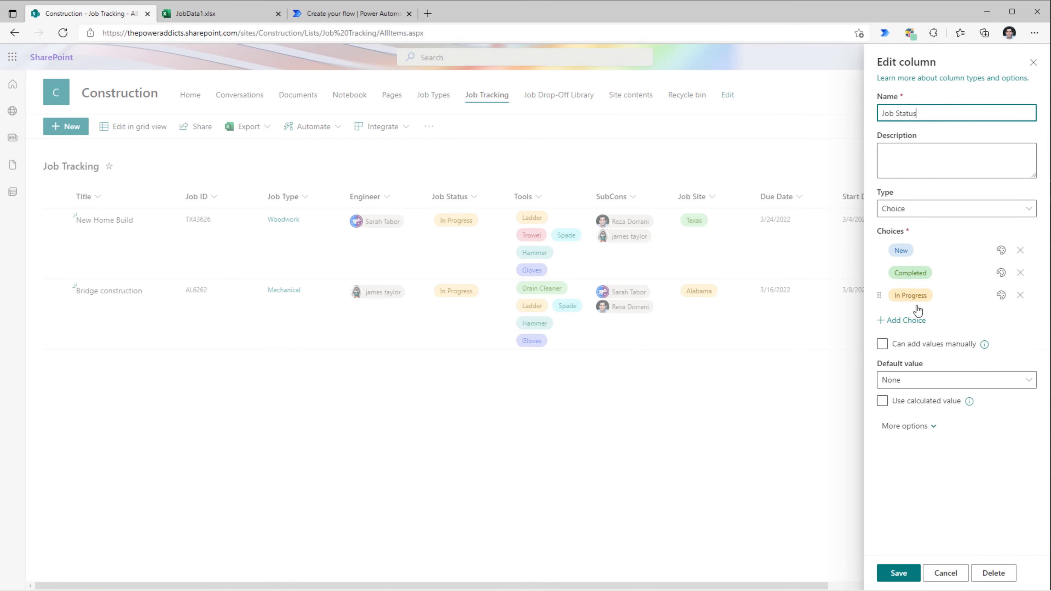
click(234, 14)
click(317, 186)
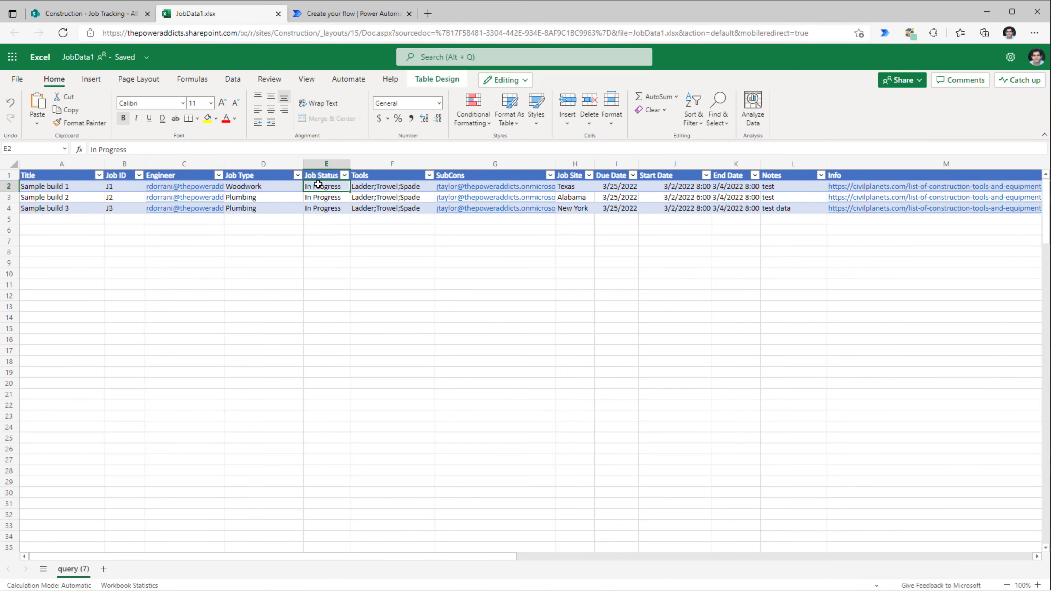
click(318, 176)
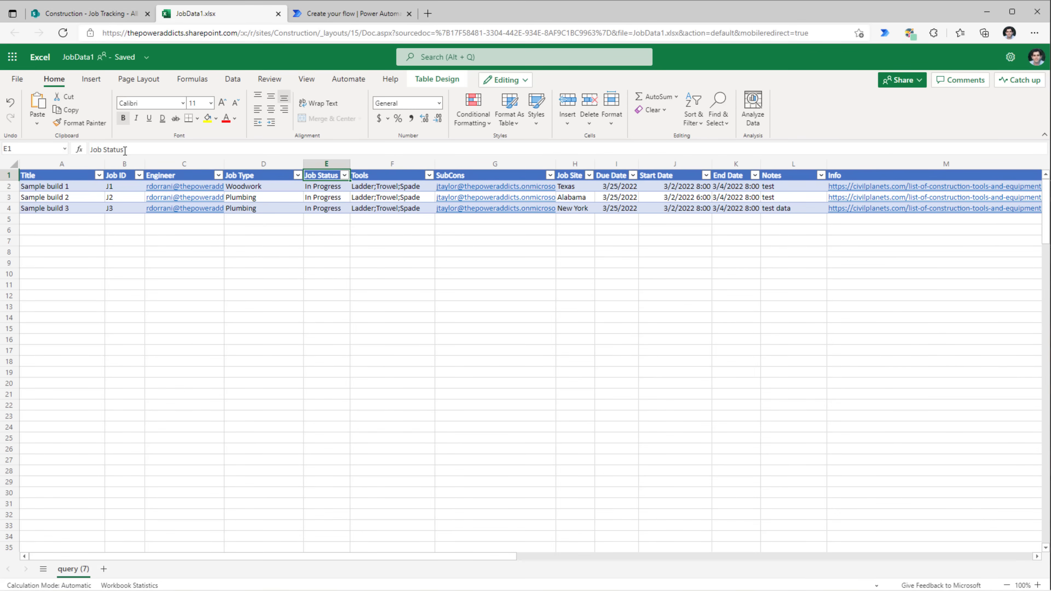
drag(127, 150, 73, 148)
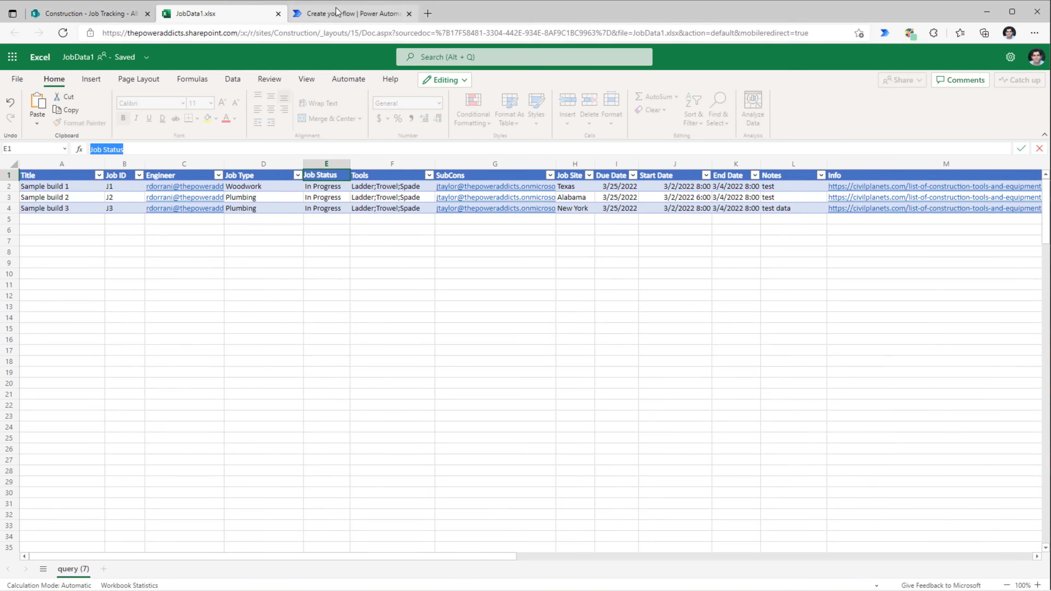
click(350, 13)
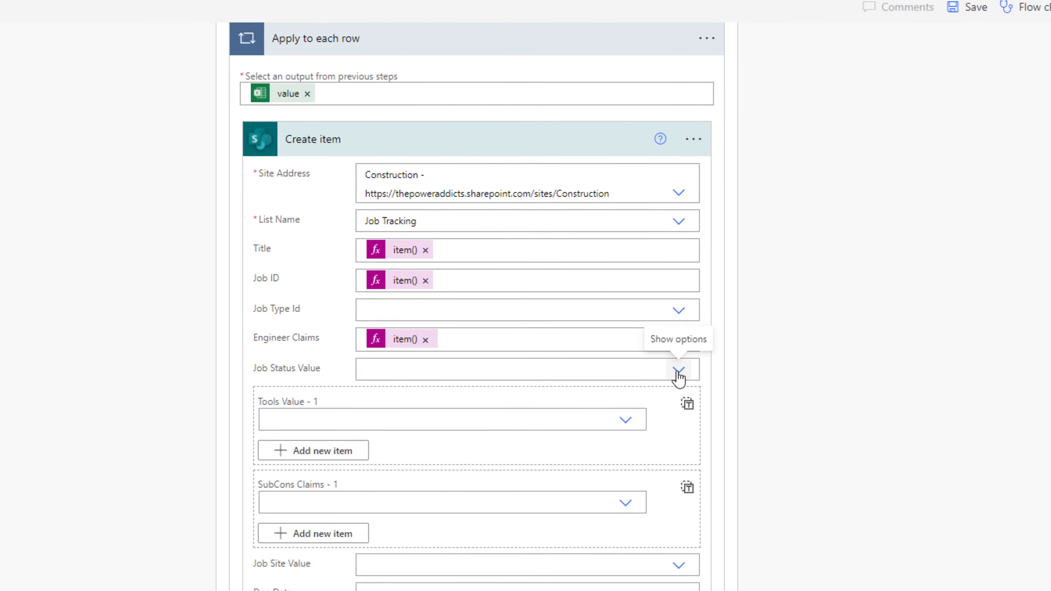
- Set Job Status Value to the custom expression item()?['Job Status']
click(678, 378)
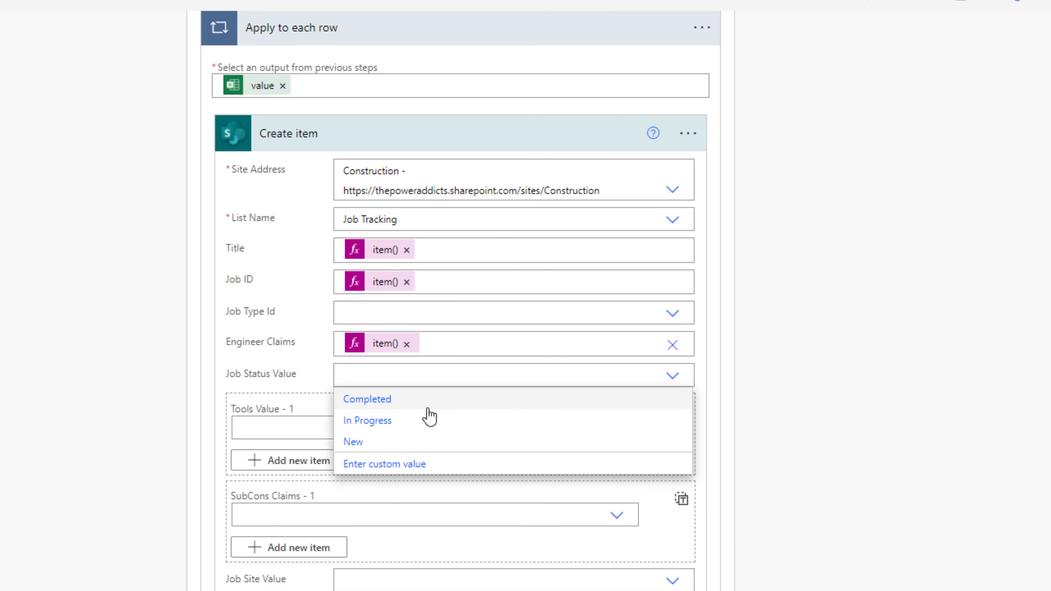
click(413, 468)
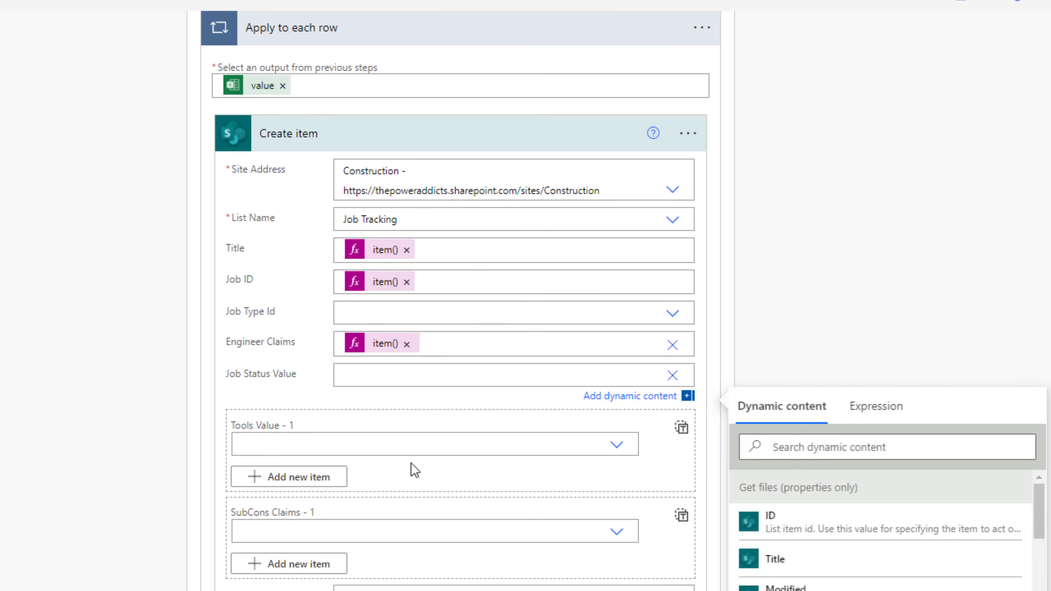
click(873, 408)
text(item())
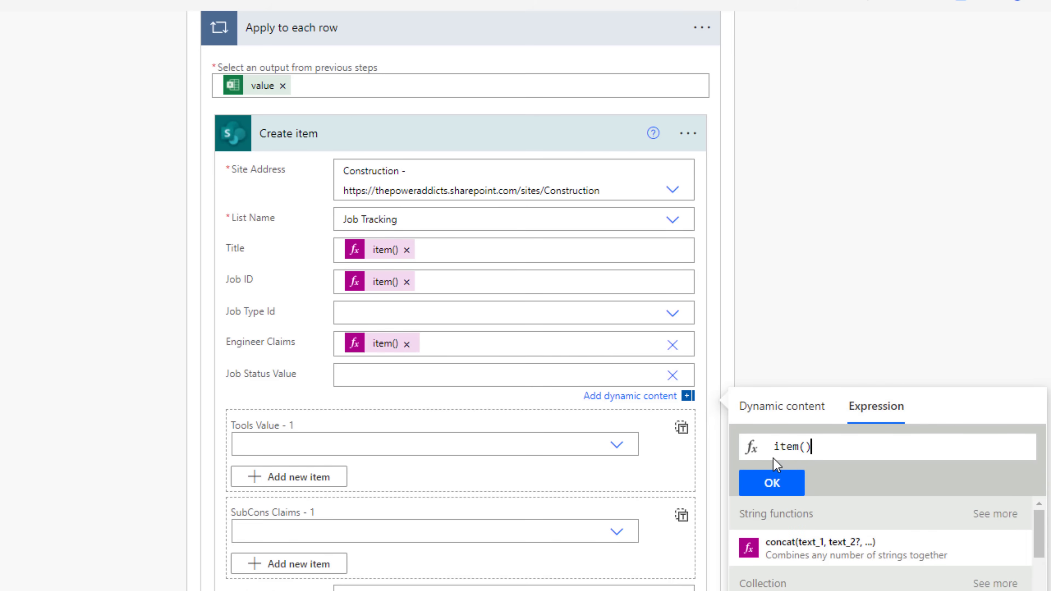
text(?['Job Status'])
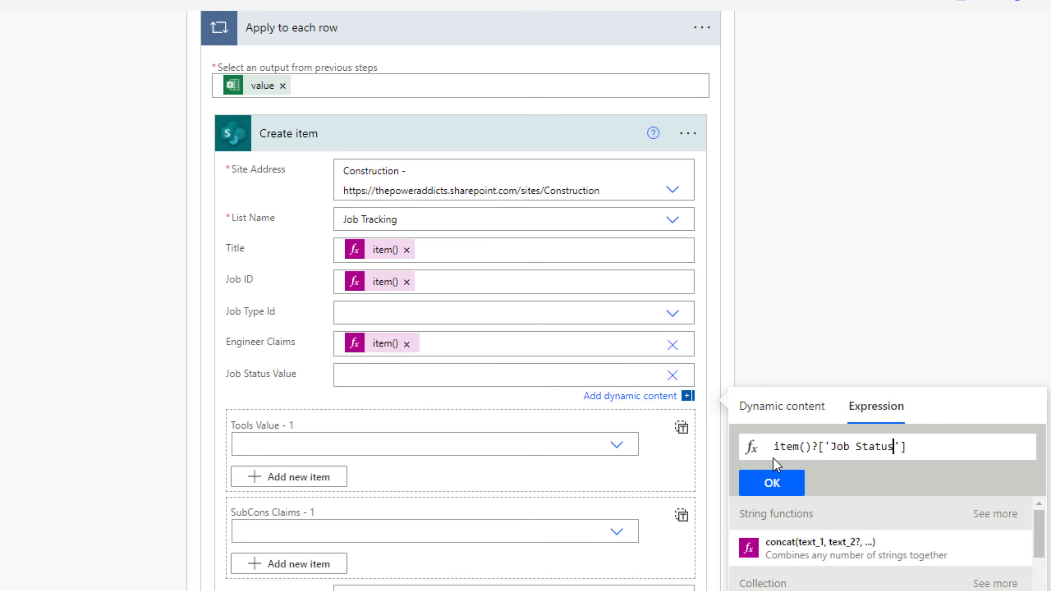
click(772, 482)
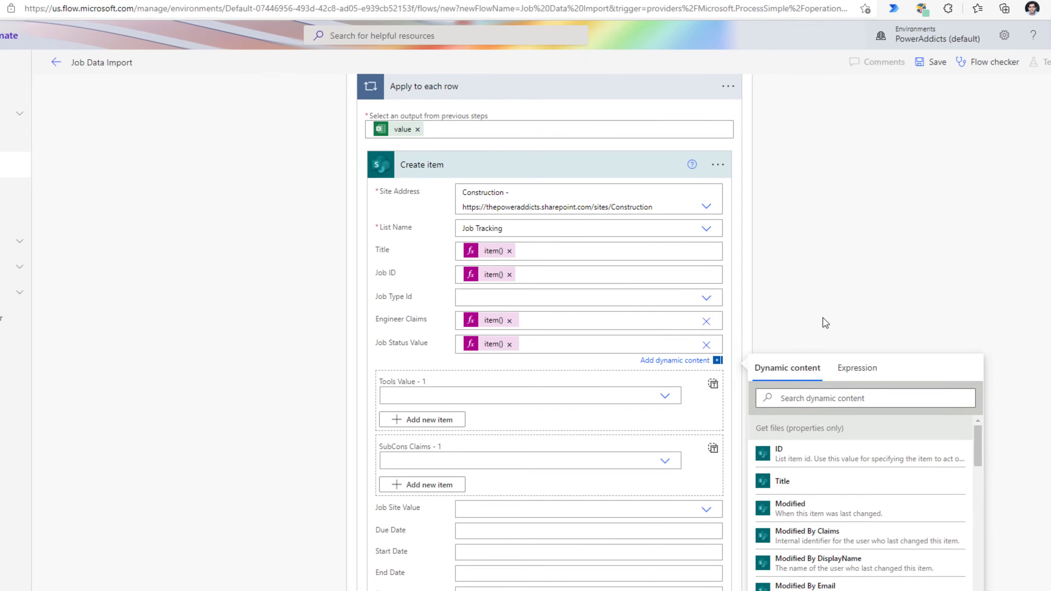
click(823, 321)
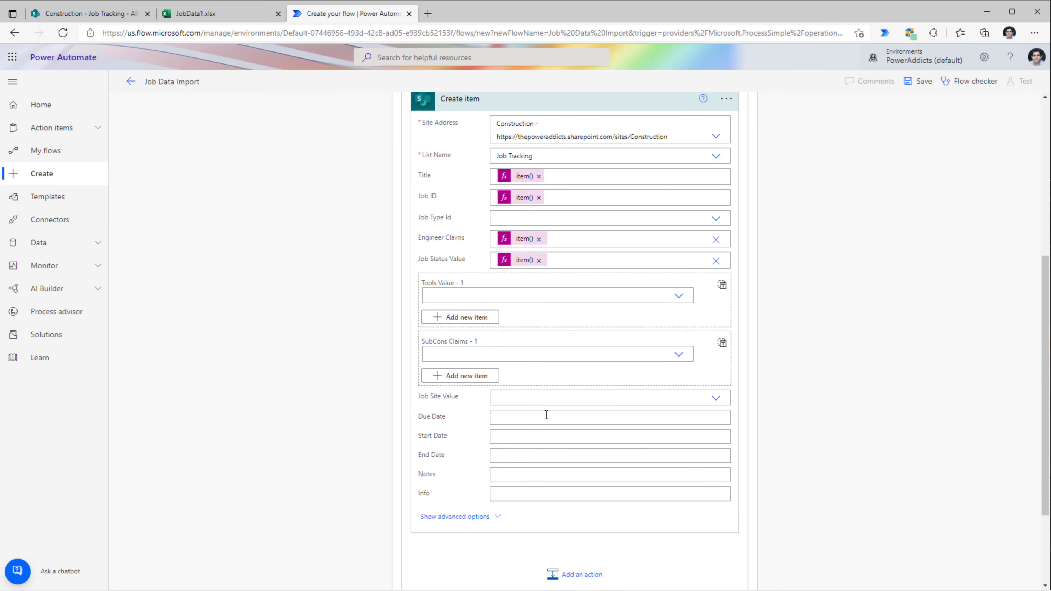
- Set Job Site Value to the custom expression item()?['Job Site']
click(523, 396)
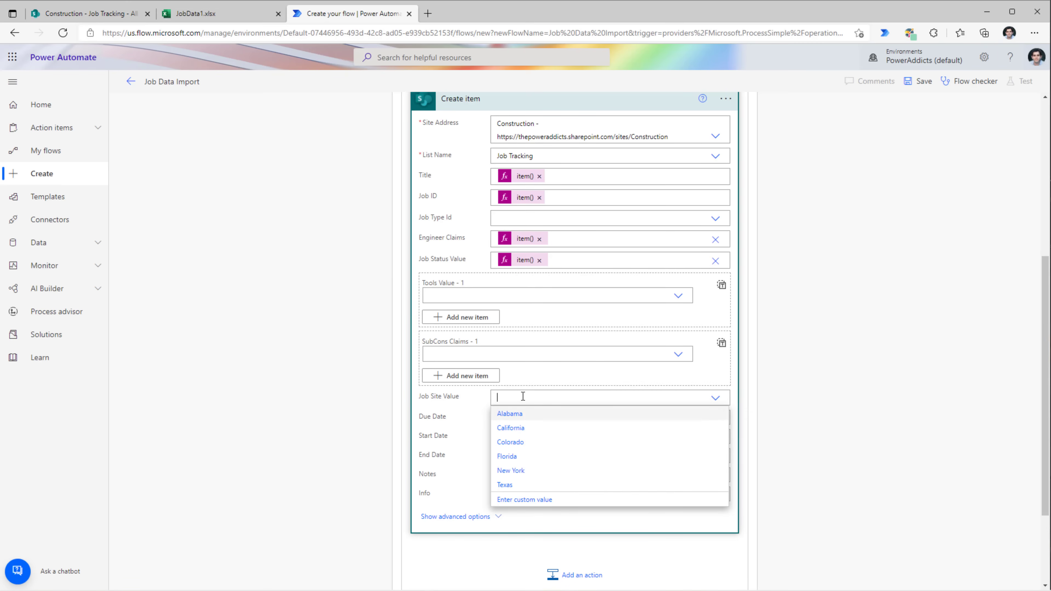
click(512, 501)
click(850, 418)
key(ctrl+v)
drag(864, 446, 749, 449)
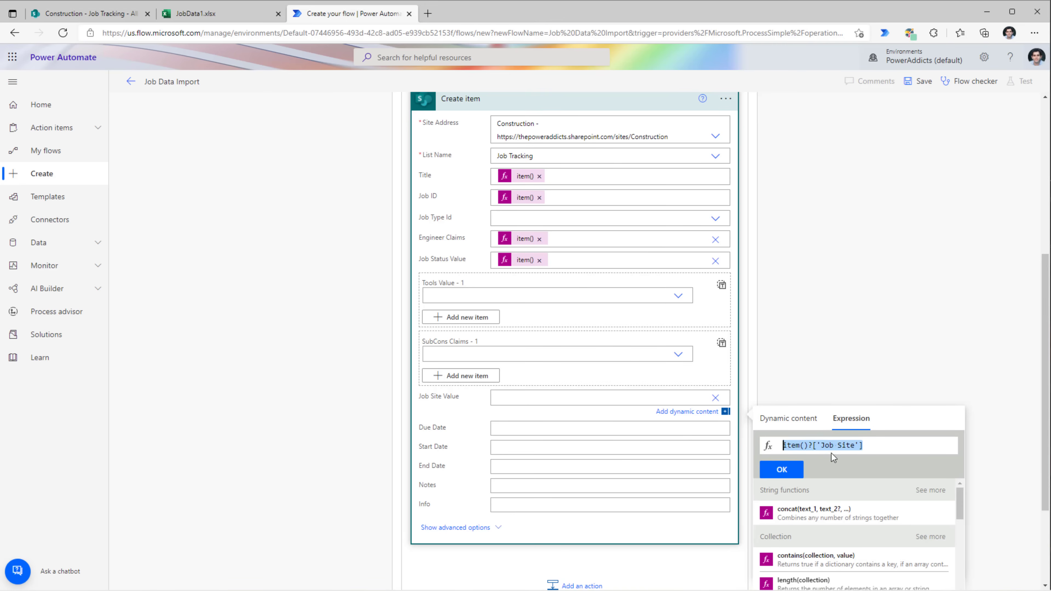
click(789, 471)
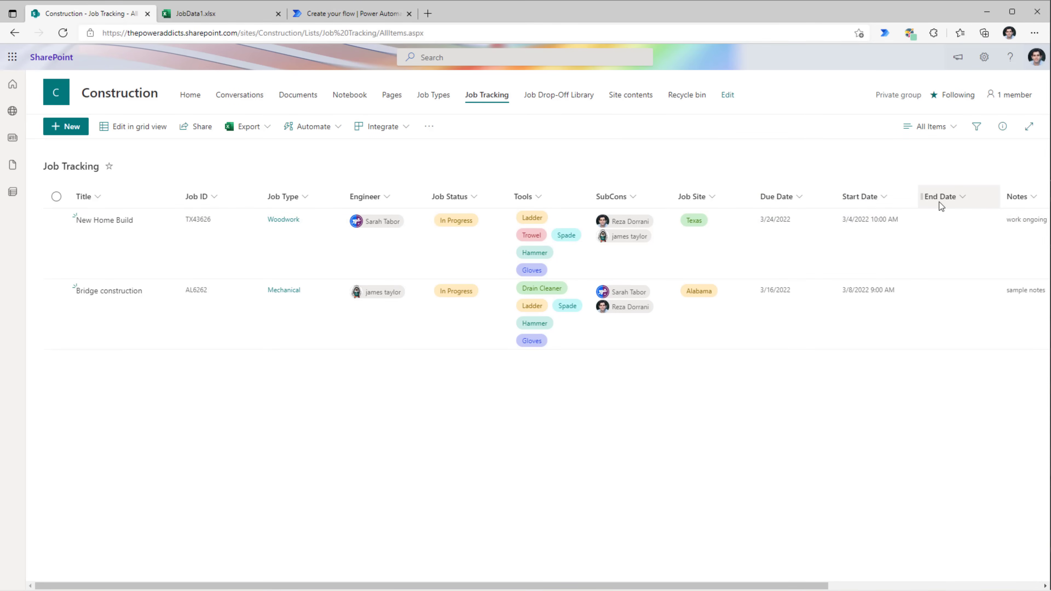
- Expand the List rows present in a table step higher up in the flow
click(340, 17)
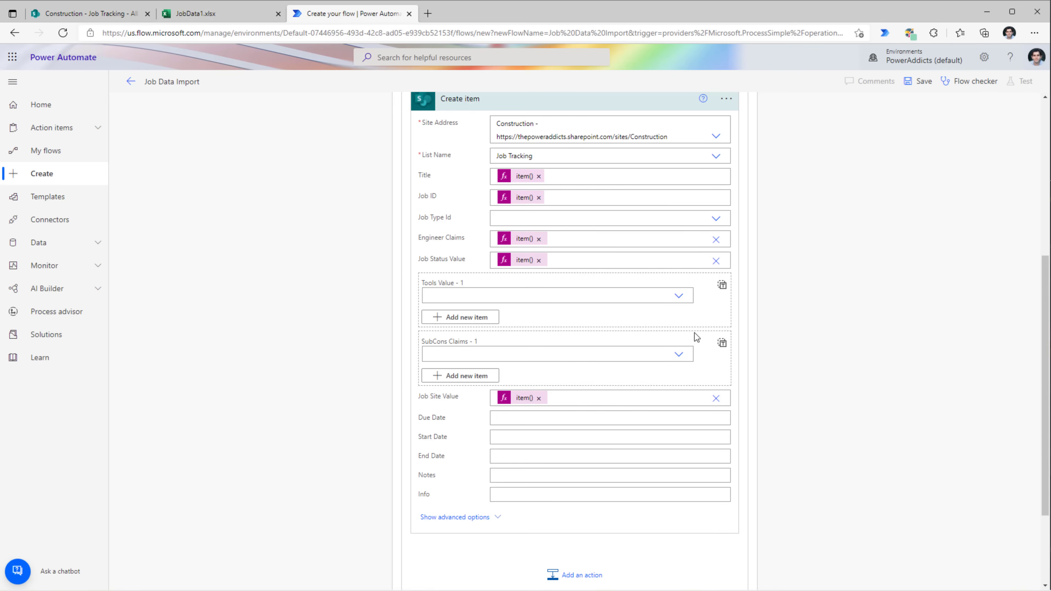
scroll(780, 337, up, 4)
click(542, 172)
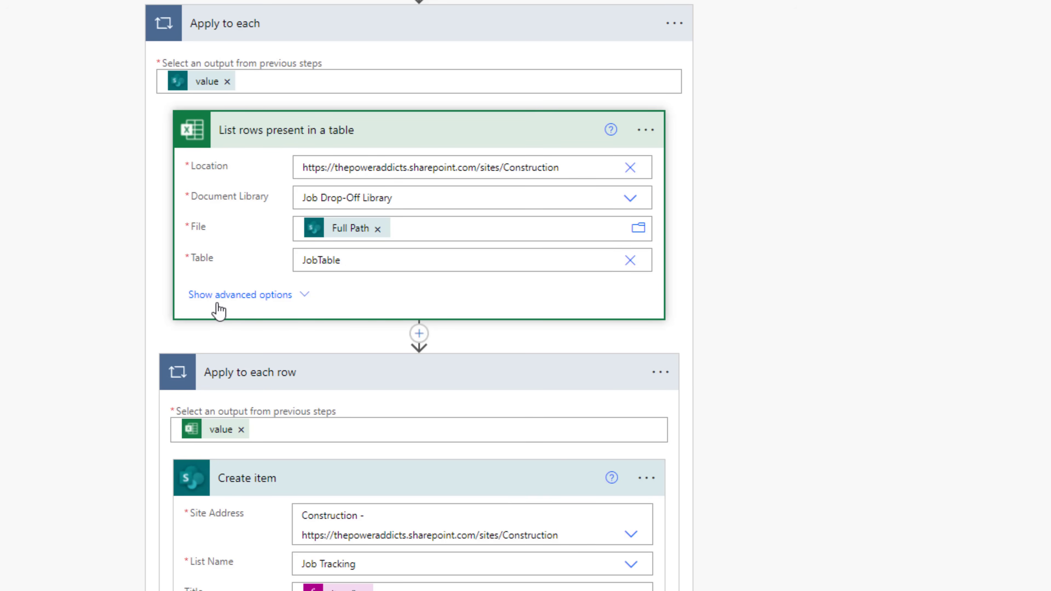
- Set the List rows present in a table step's DateTime Format advanced option to ISO 8601
click(301, 303)
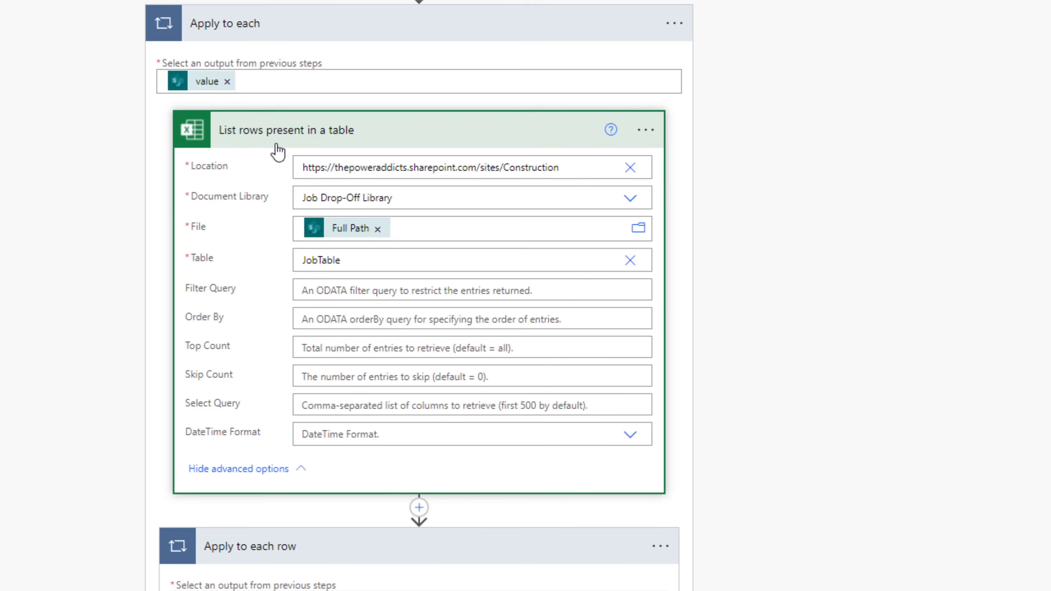
scroll(278, 152, down, 3)
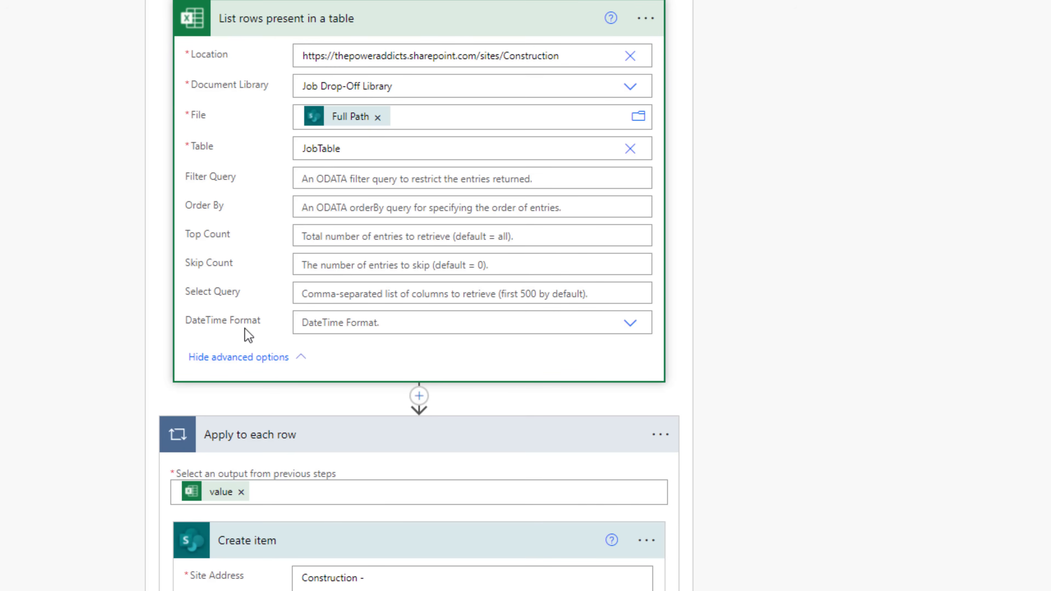
click(632, 324)
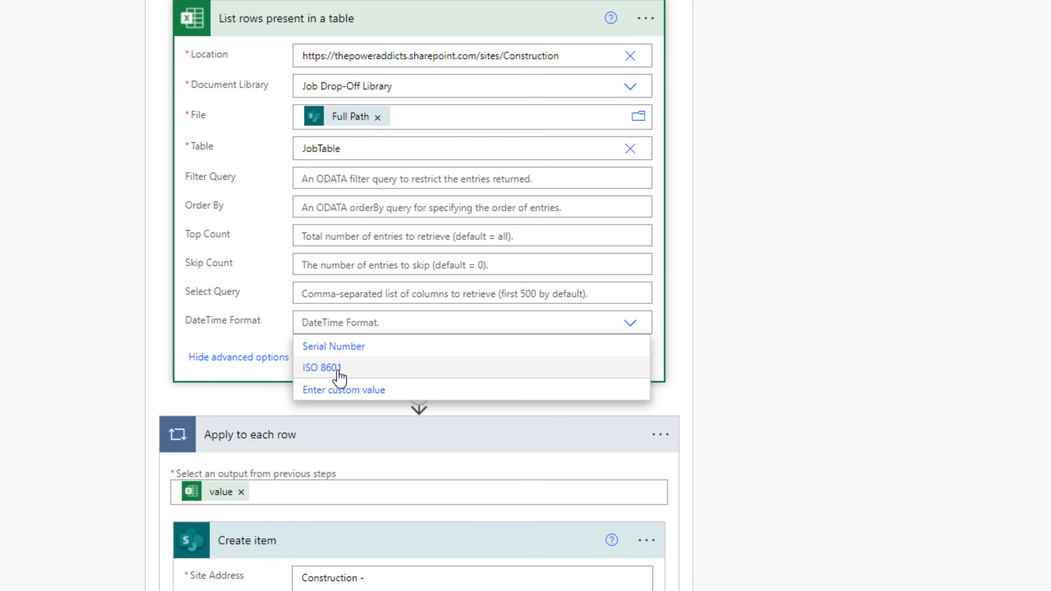
click(339, 373)
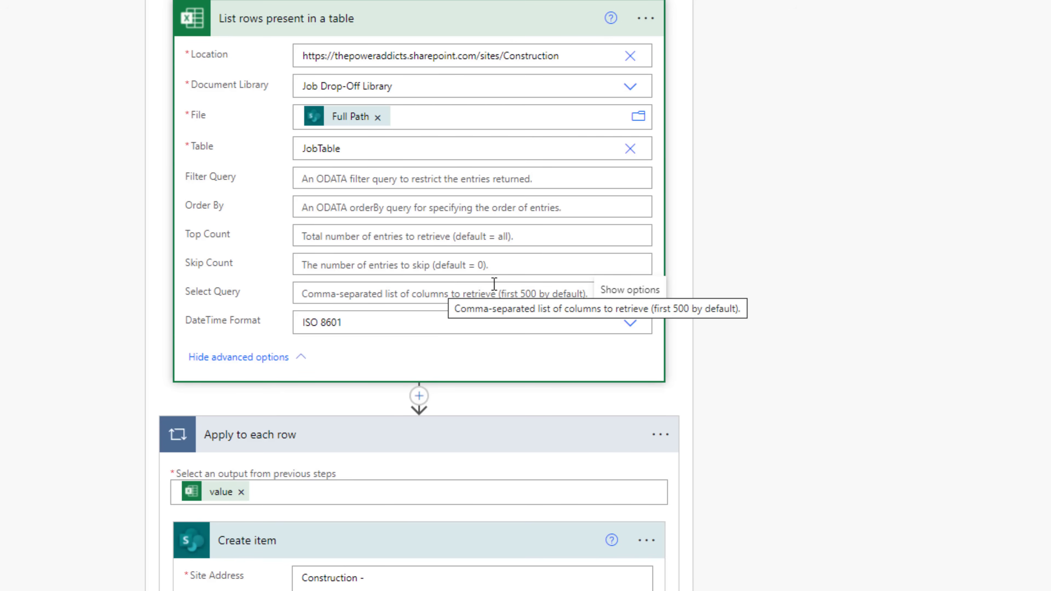
scroll(754, 304, down, 7)
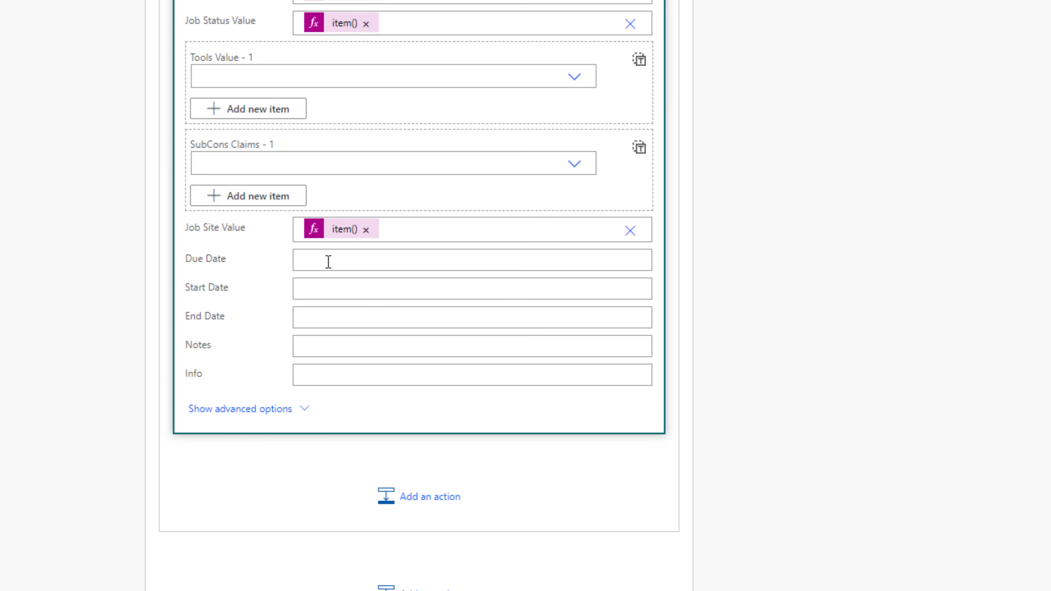
- Map Due Date, Start Date and End Date to item() expressions for their row columns
click(333, 269)
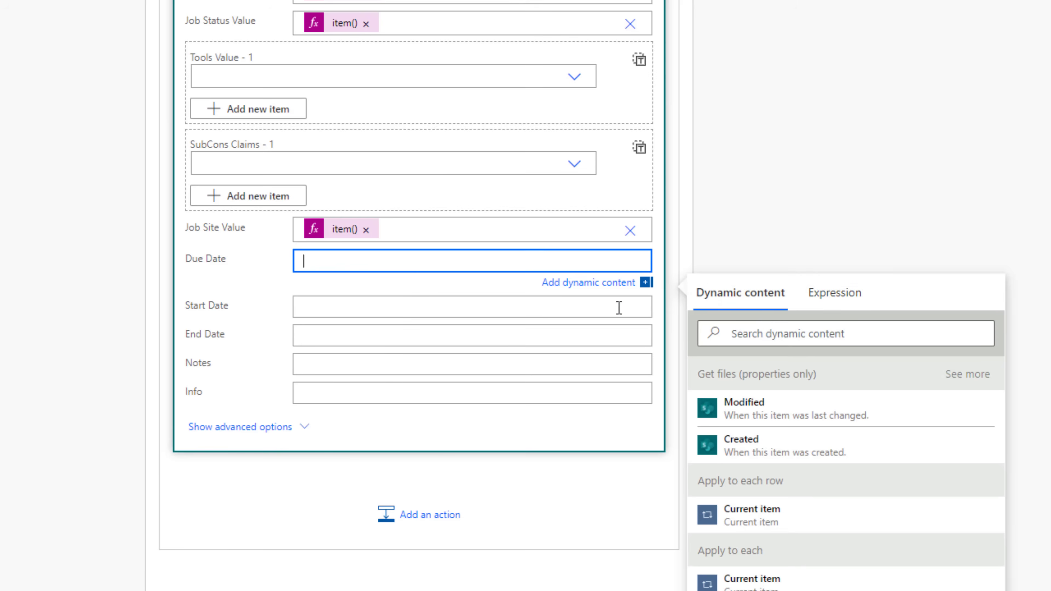
click(830, 286)
text(item()?['Due Date)
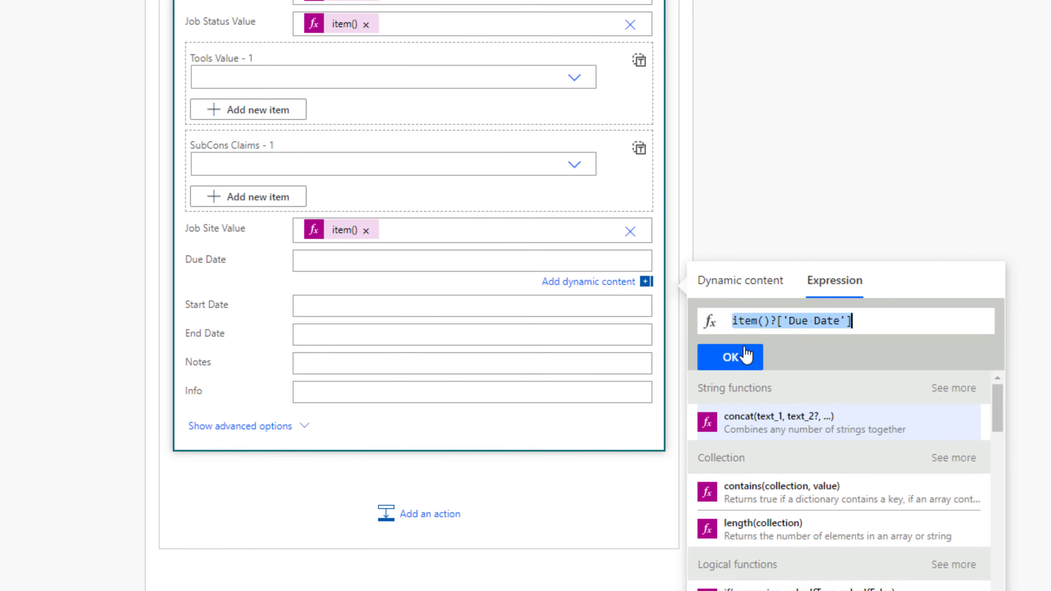
click(744, 356)
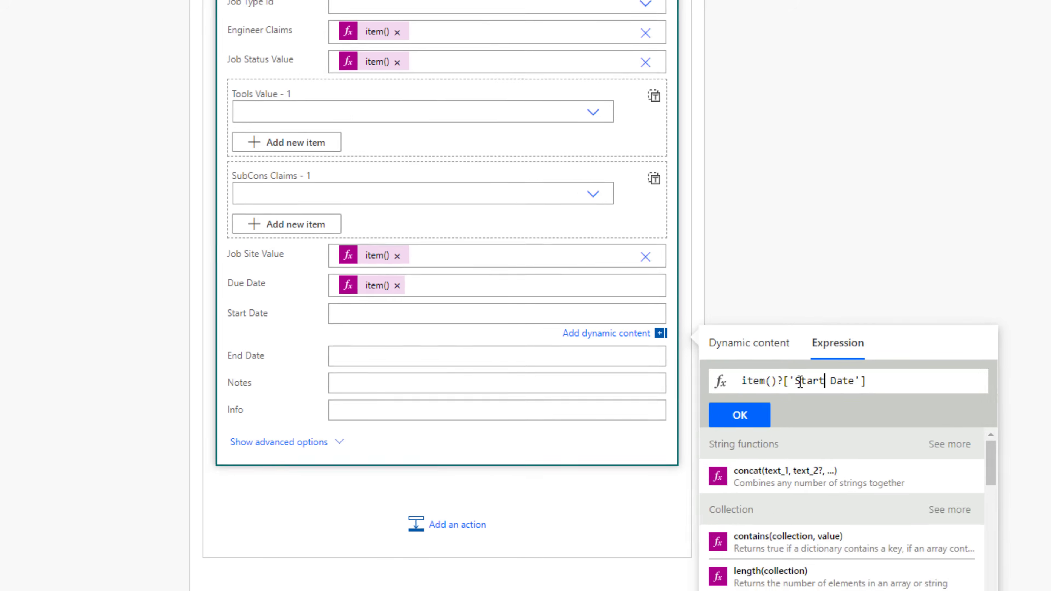
click(739, 415)
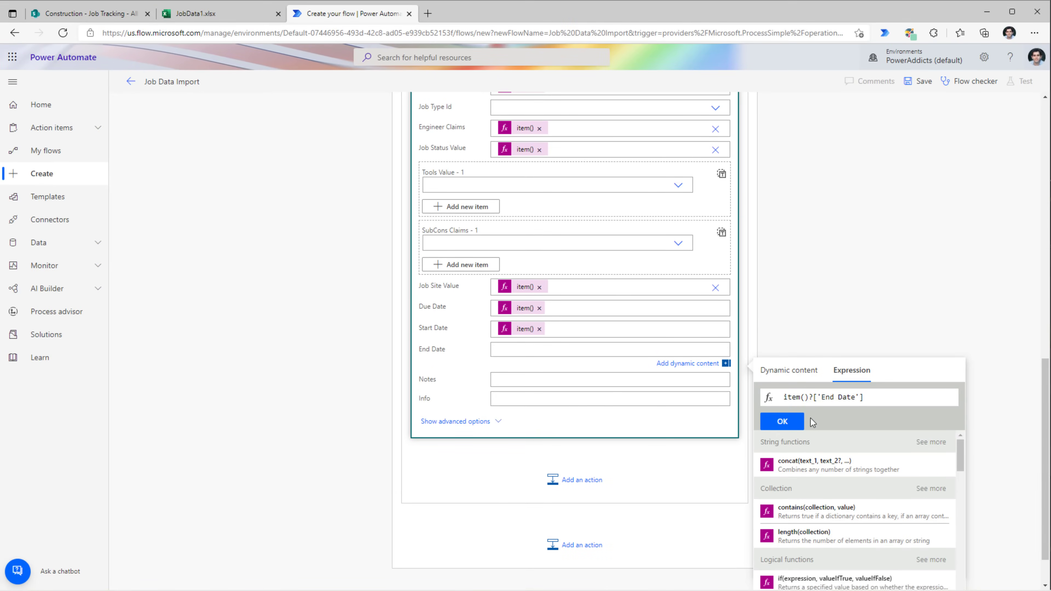
click(788, 421)
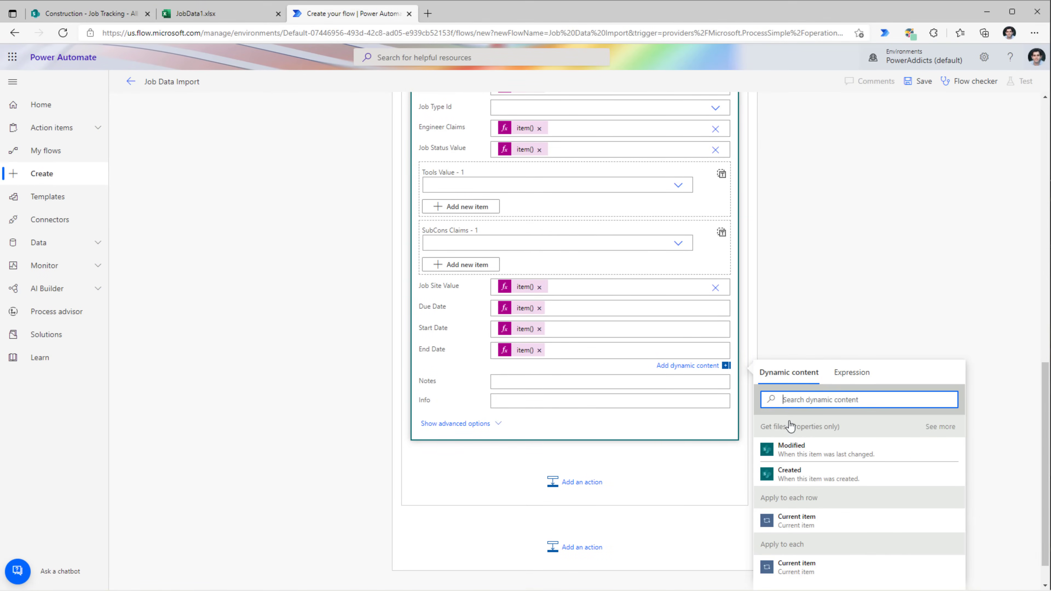
- Map Notes and Info to item()?['Notes'] and item()?['Info'] by editing the reused expression
click(511, 382)
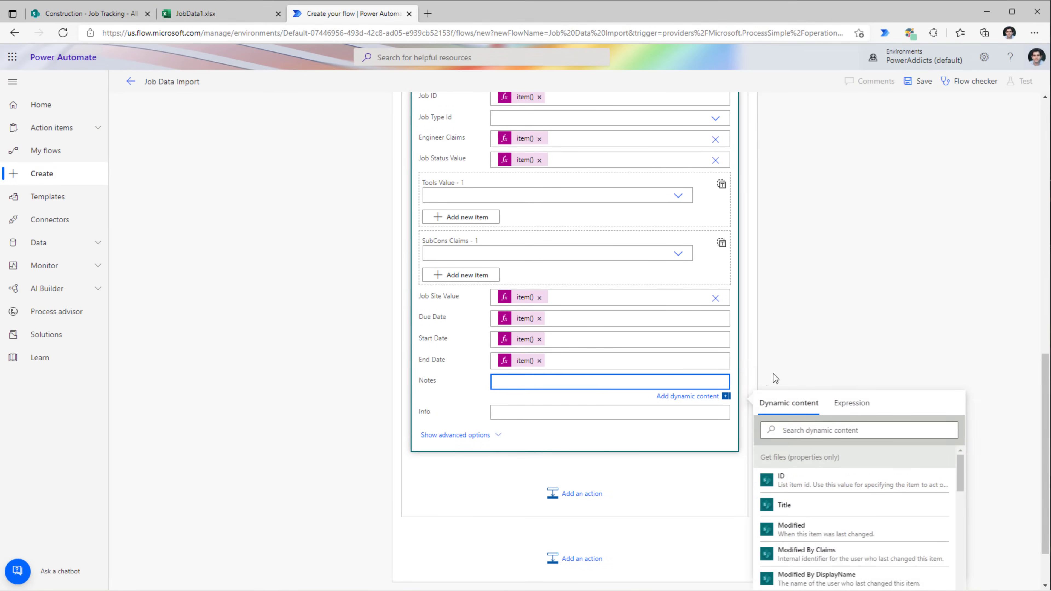
click(852, 404)
text(item()?['Due Date'])
double_click(856, 429)
text(Notes)
click(787, 456)
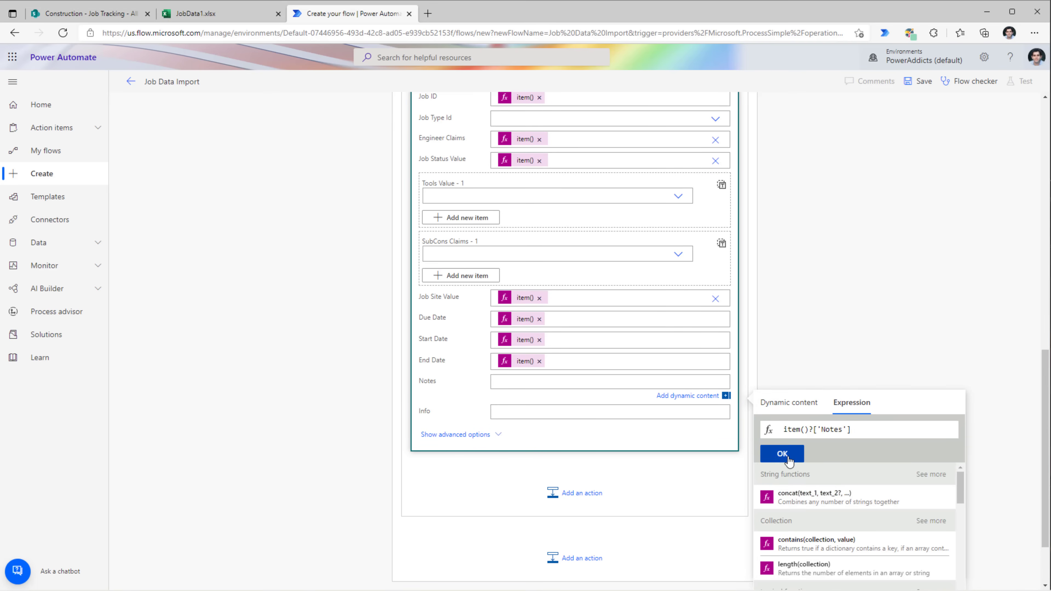
click(499, 414)
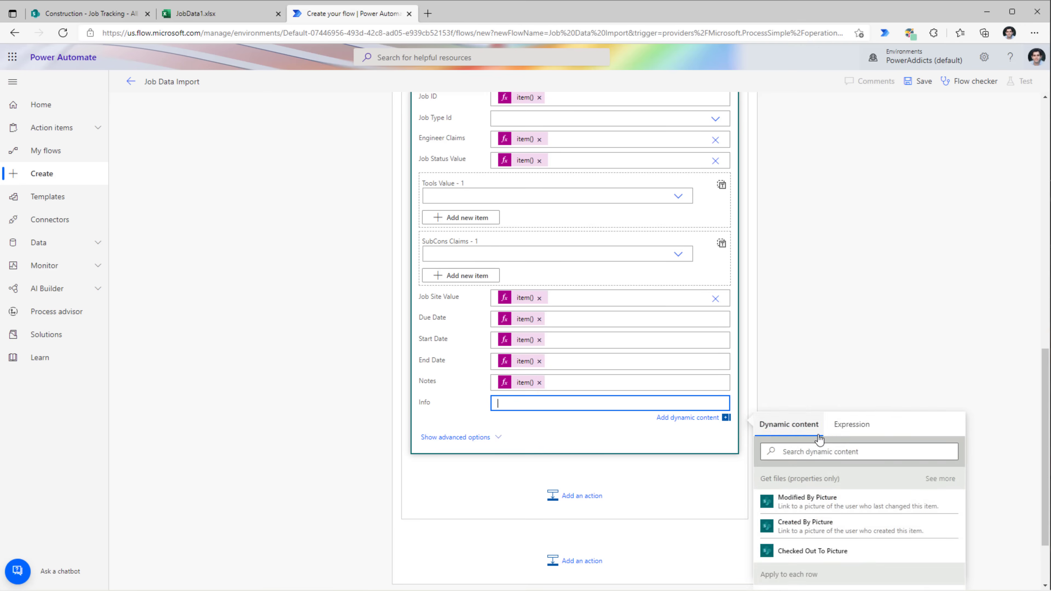
click(851, 424)
text(item()?['Due Date'])
drag(821, 451, 856, 452)
text(Info)
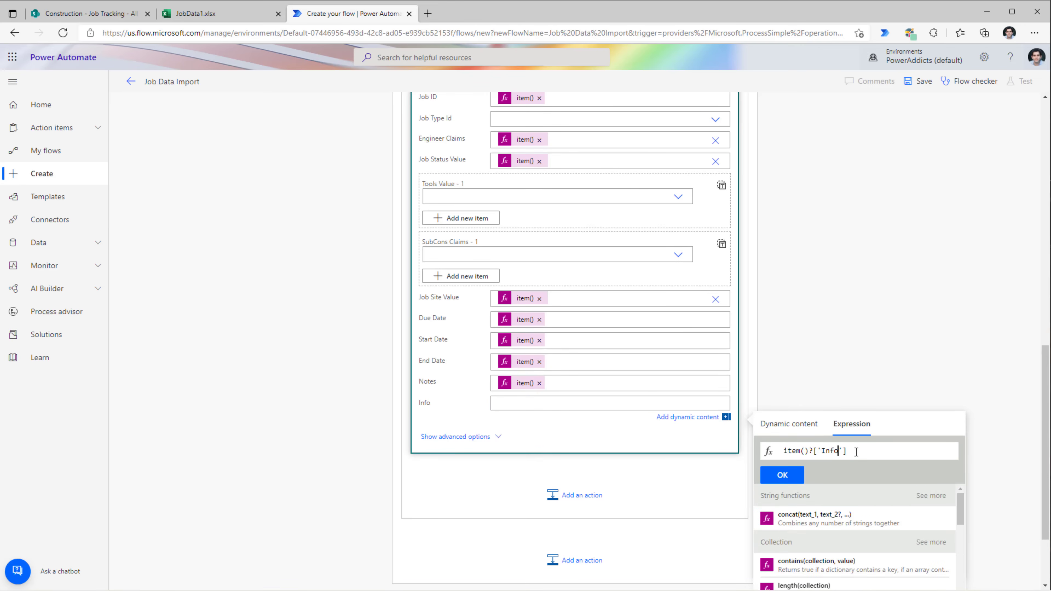
click(786, 476)
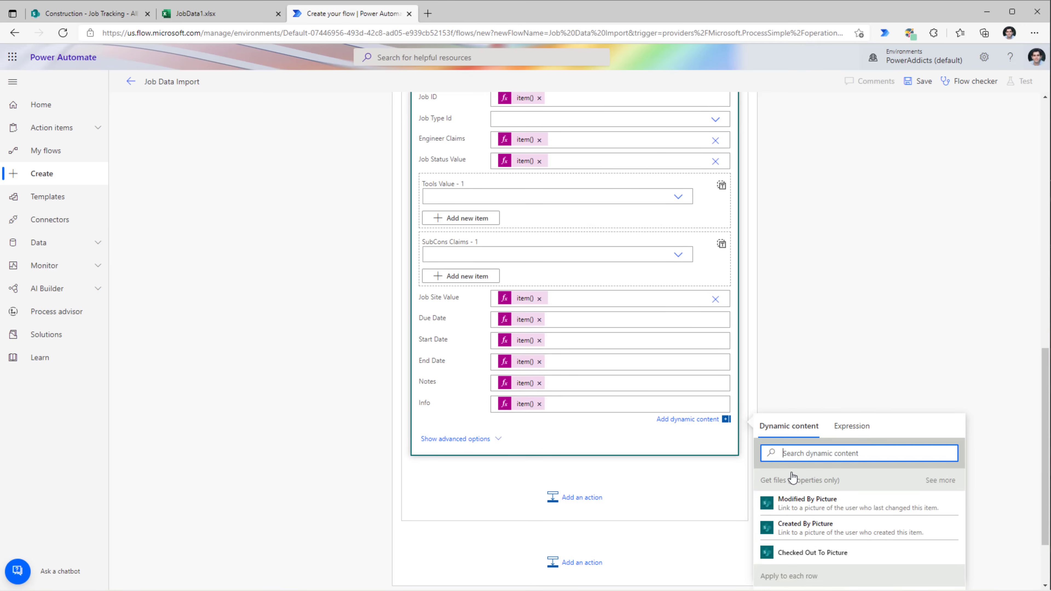
scroll(498, 319, up, 3)
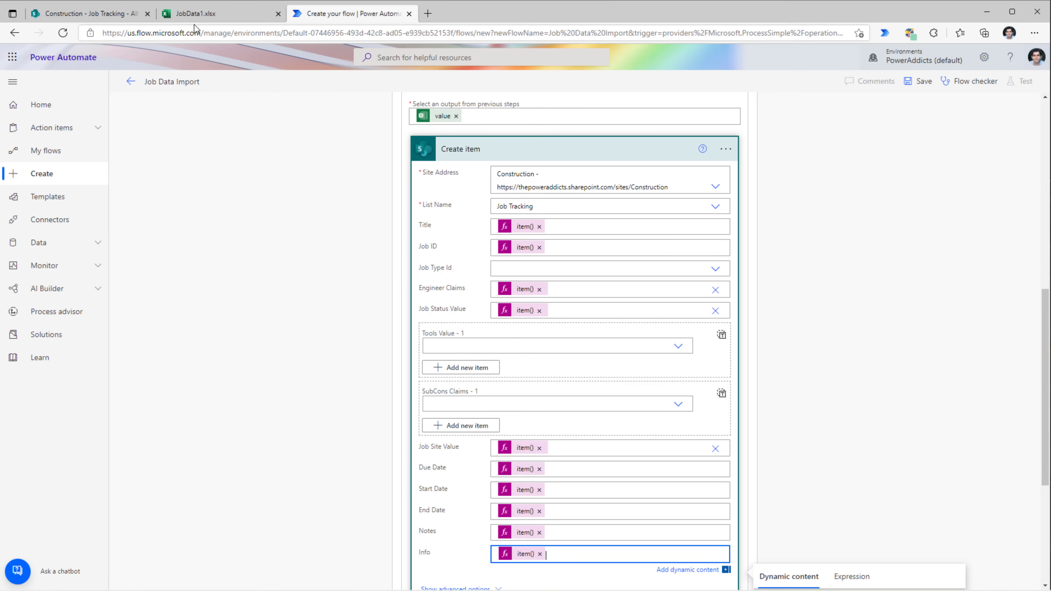
click(195, 13)
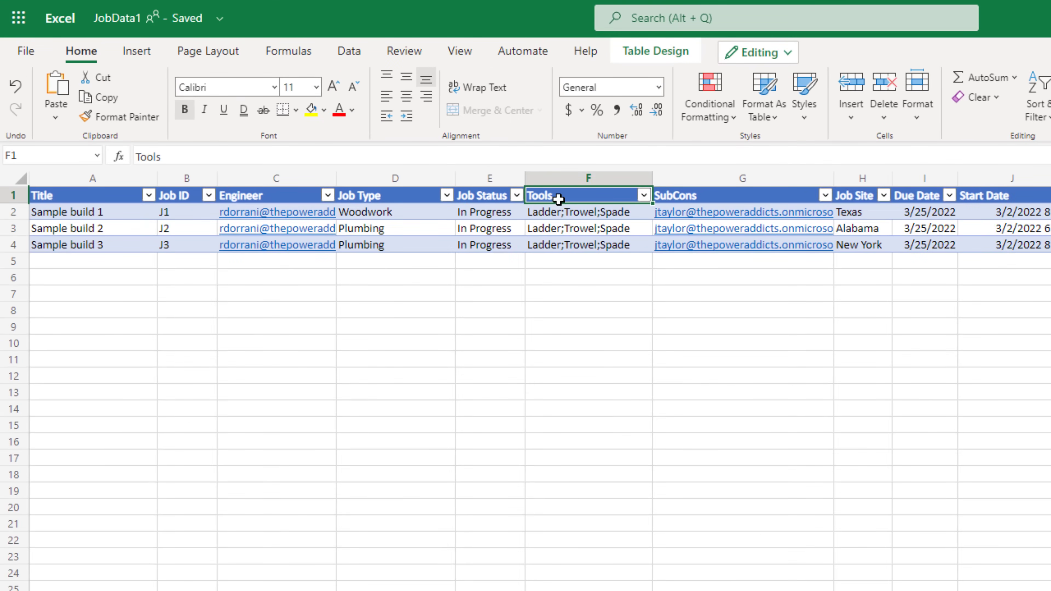
click(564, 213)
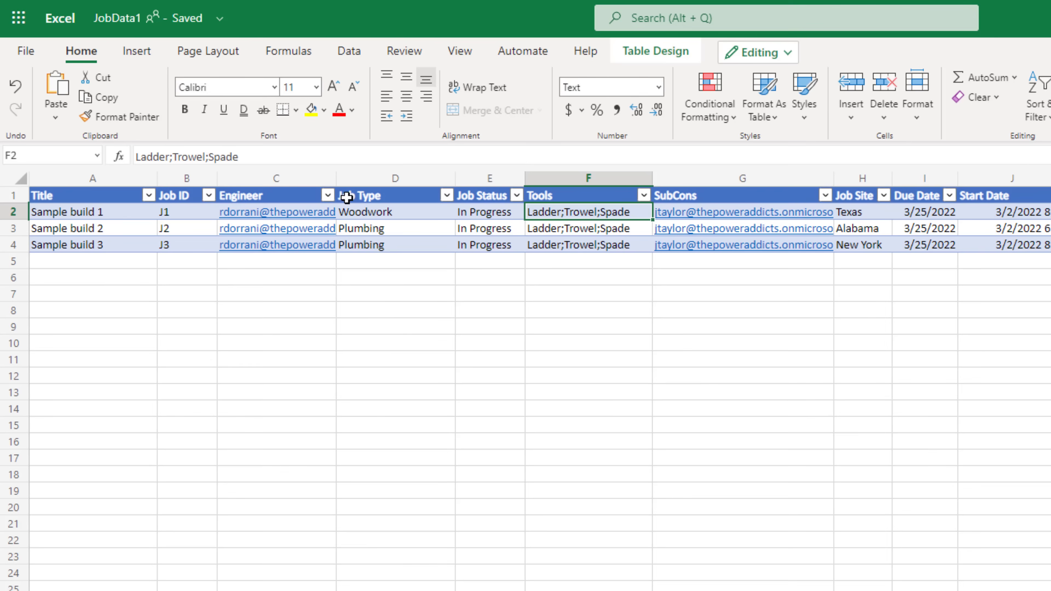
drag(239, 157, 124, 158)
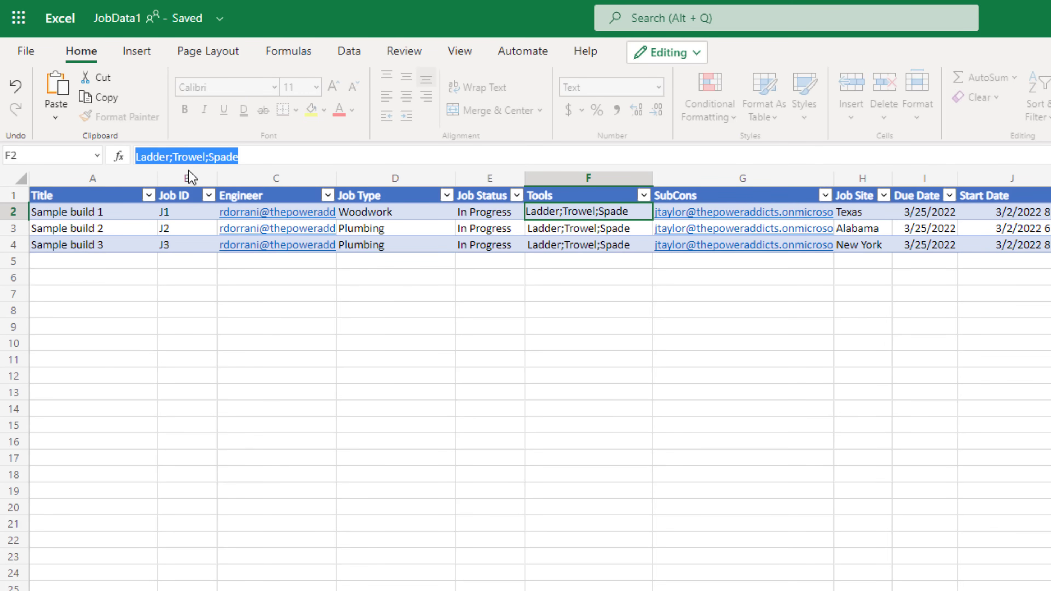
click(575, 235)
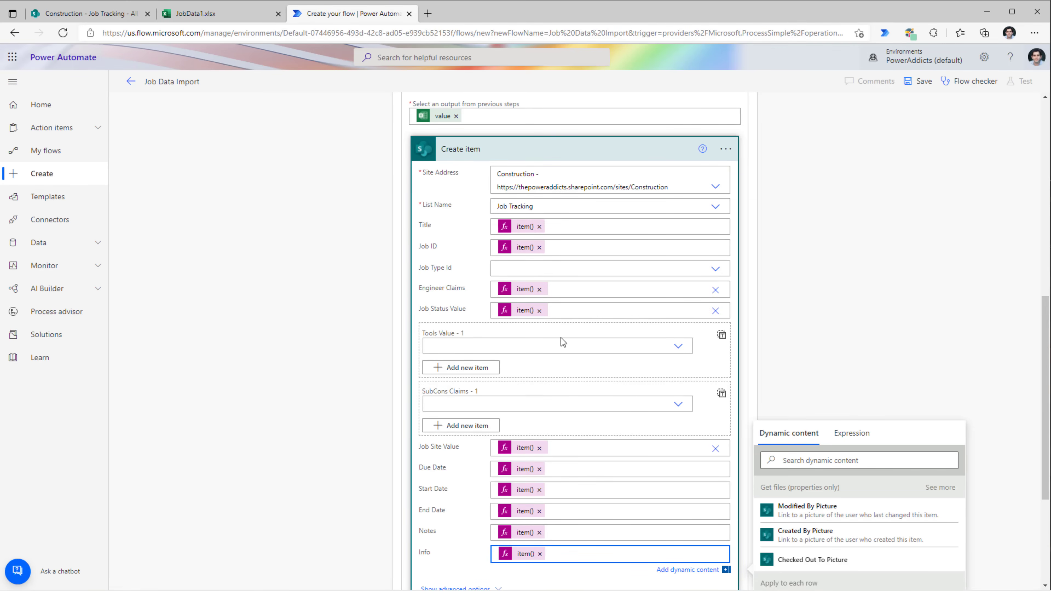
- Pick Hammer and Gloves as two Tools values, then switch Tools to entire-array input
click(678, 346)
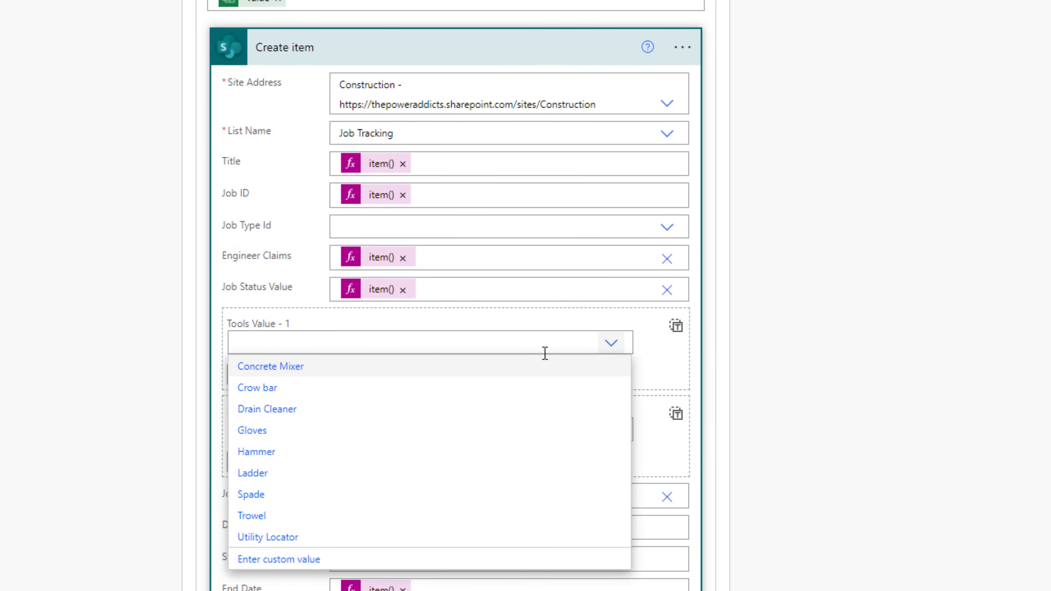
click(266, 458)
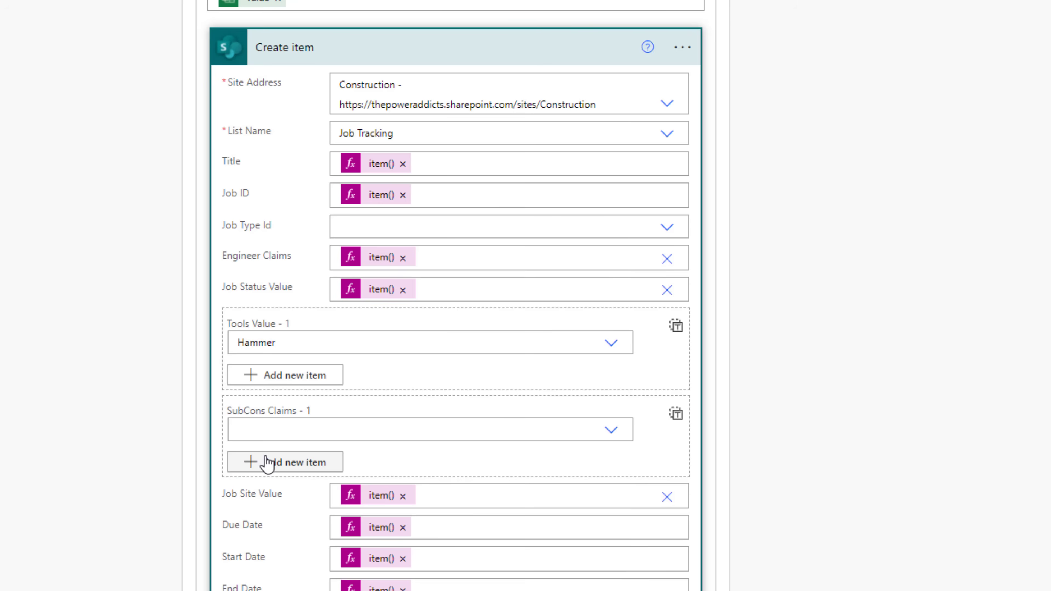
click(291, 377)
click(290, 391)
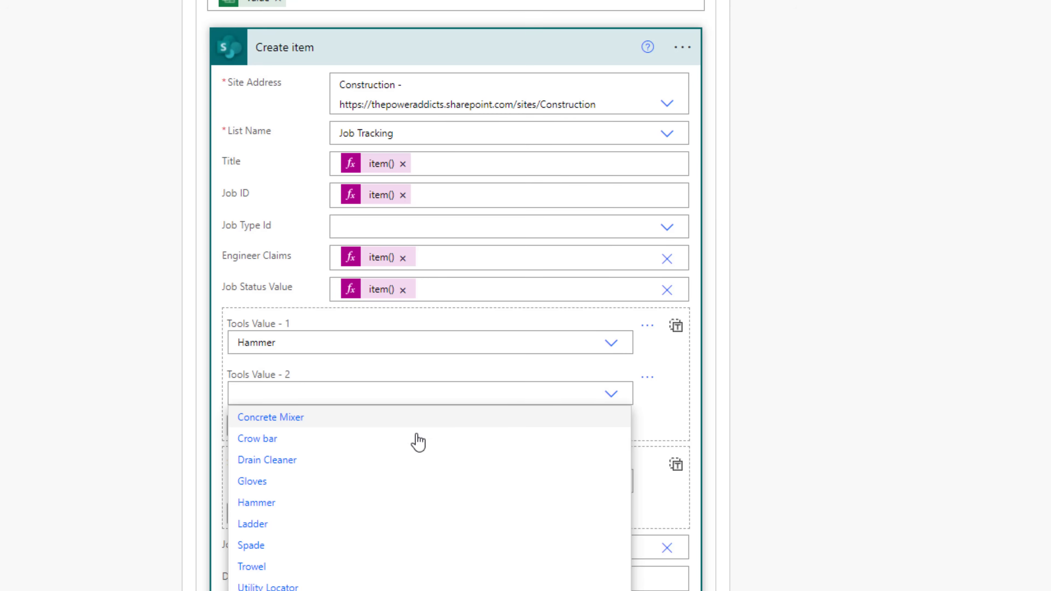
click(279, 487)
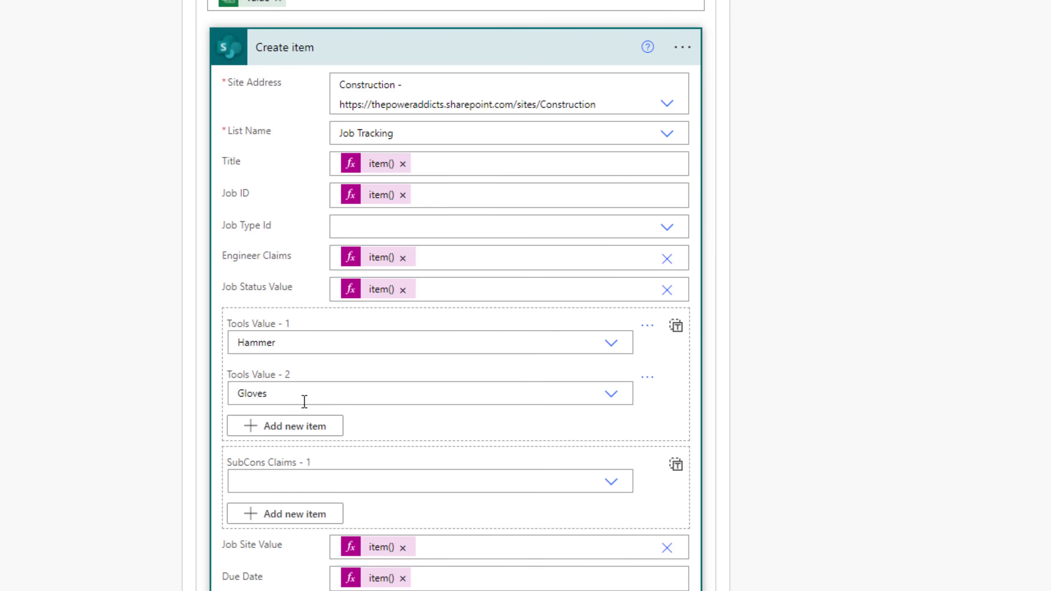
click(676, 327)
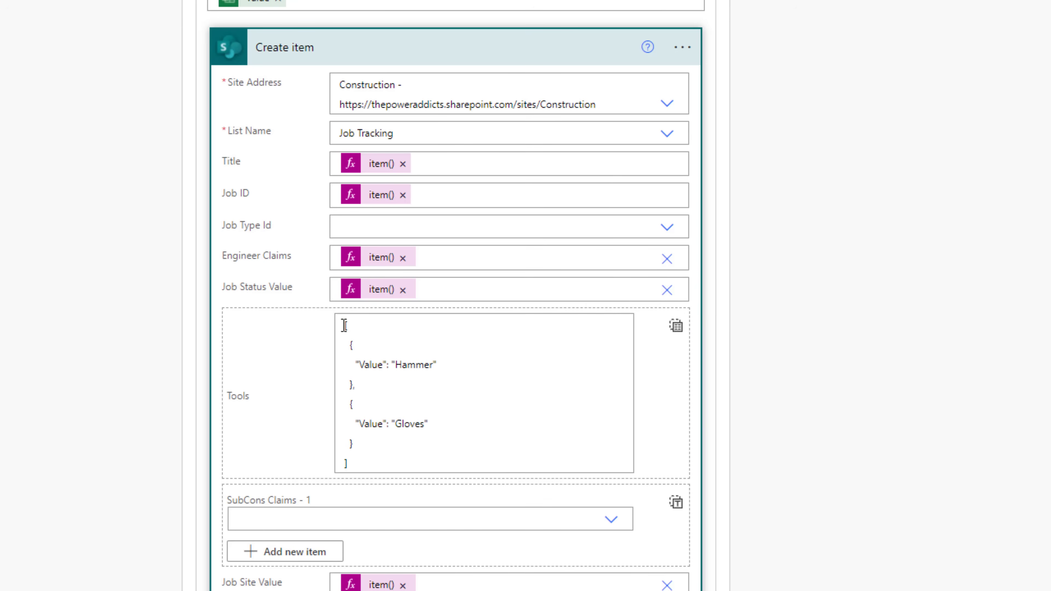
- Inspect the Tools JSON array, noting its Value keys and the Hammer entry
click(378, 461)
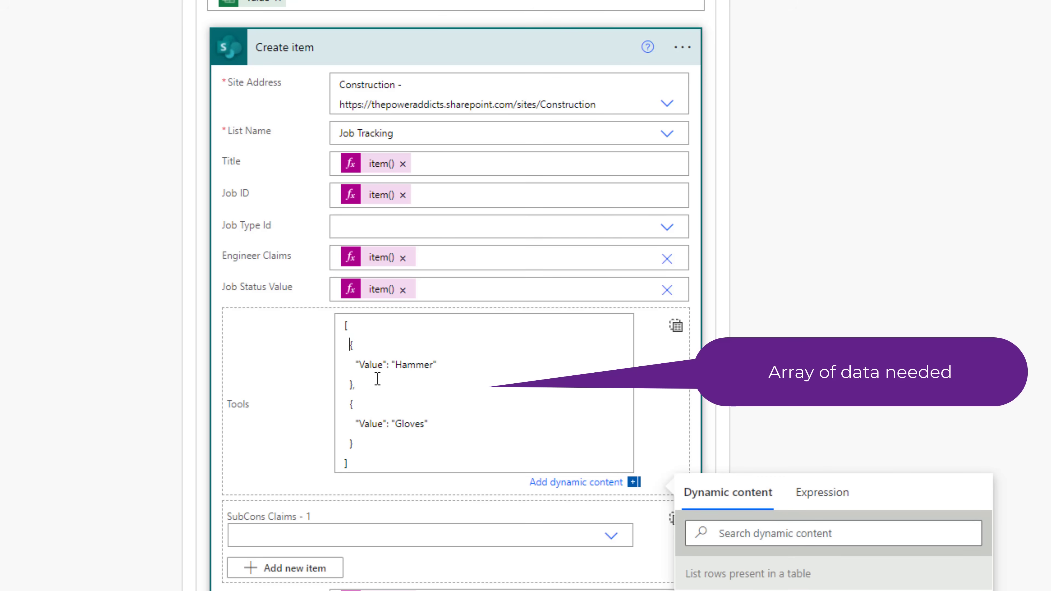
double_click(368, 365)
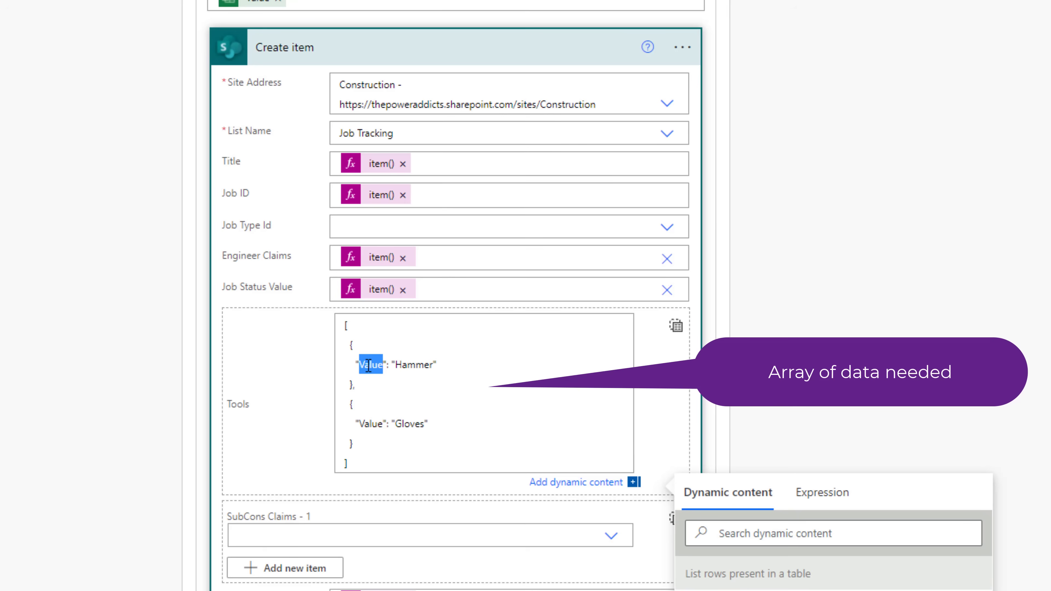
double_click(414, 365)
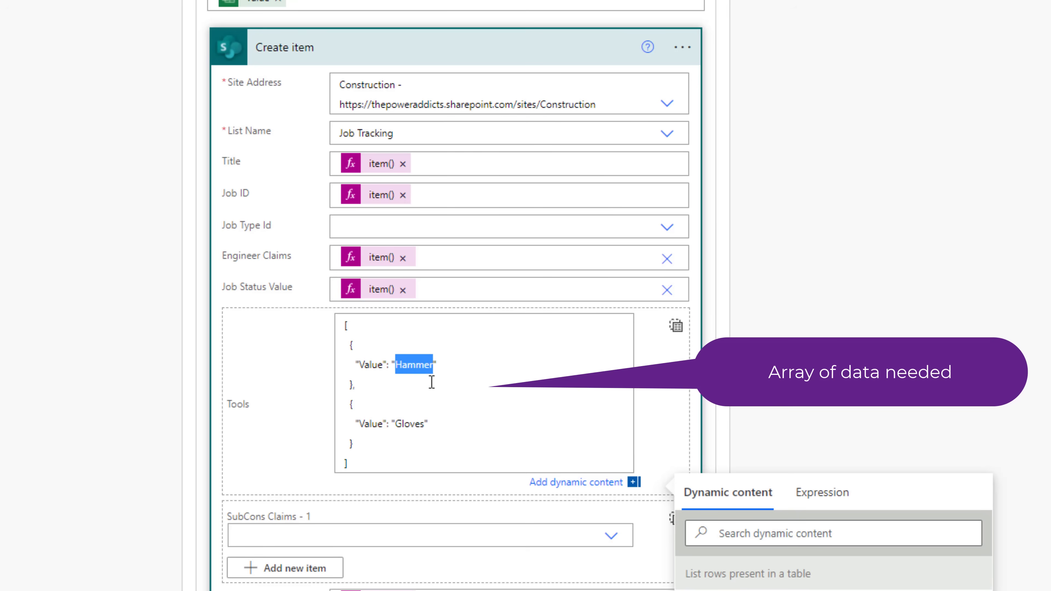
click(434, 388)
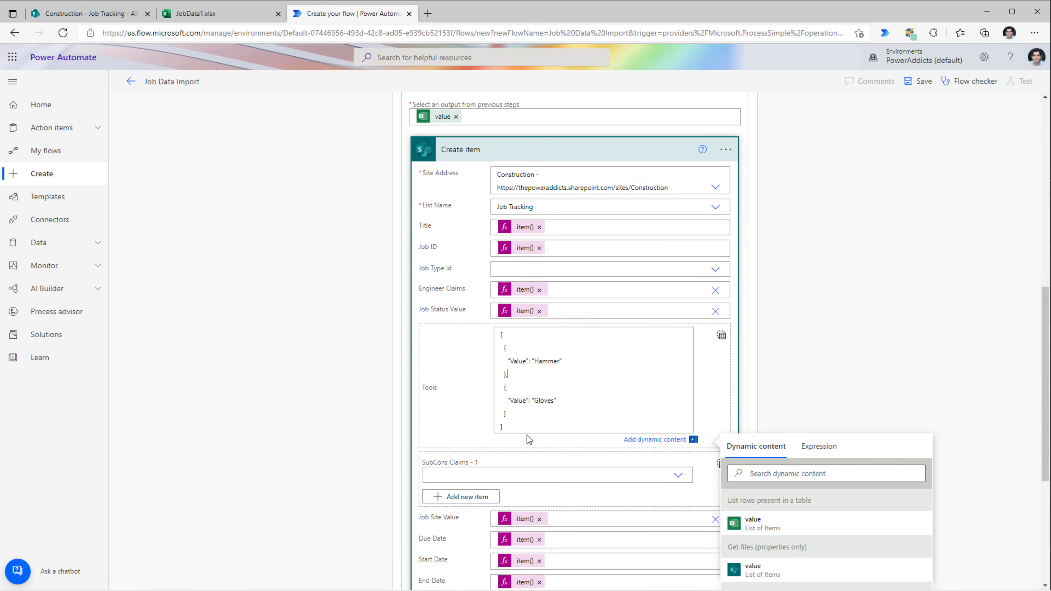
- Compare with cell F2's Ladder;Trowel;Spade in JobData1, then collapse the Create item step
click(216, 16)
click(365, 188)
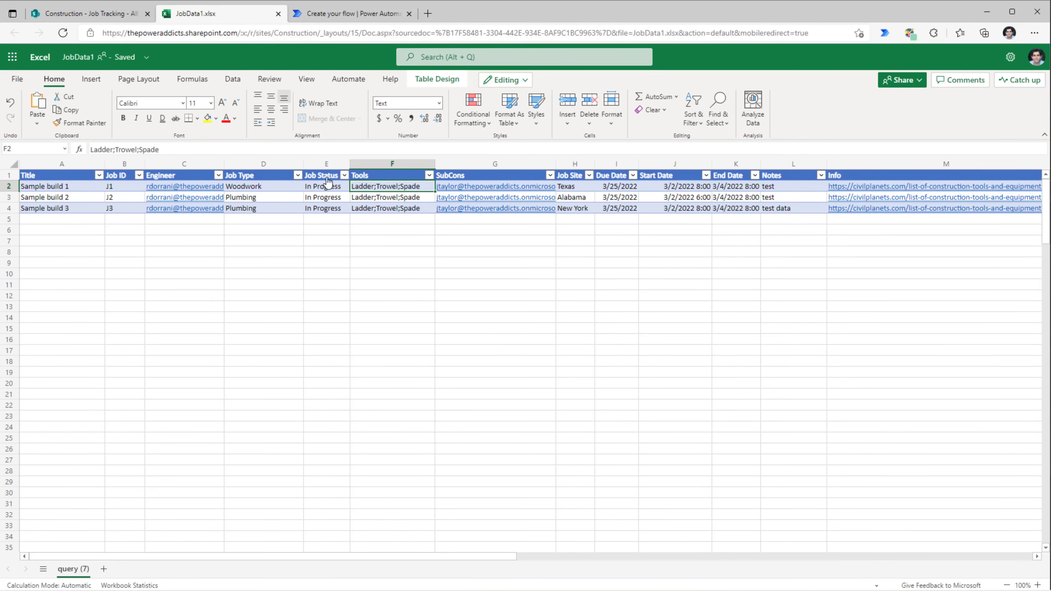
drag(256, 150, 81, 147)
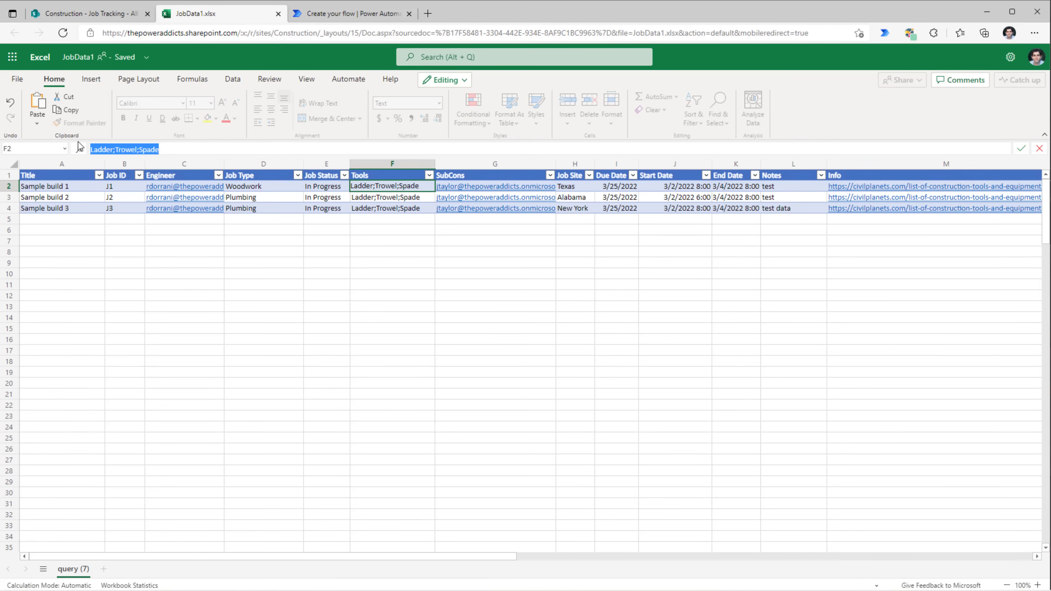
click(380, 175)
click(322, 16)
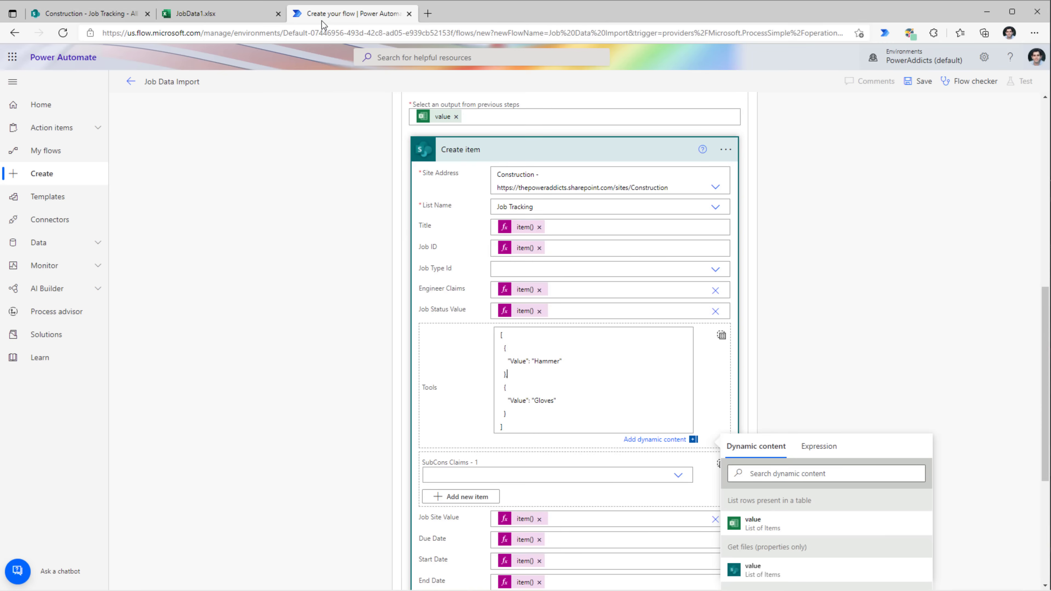
click(496, 225)
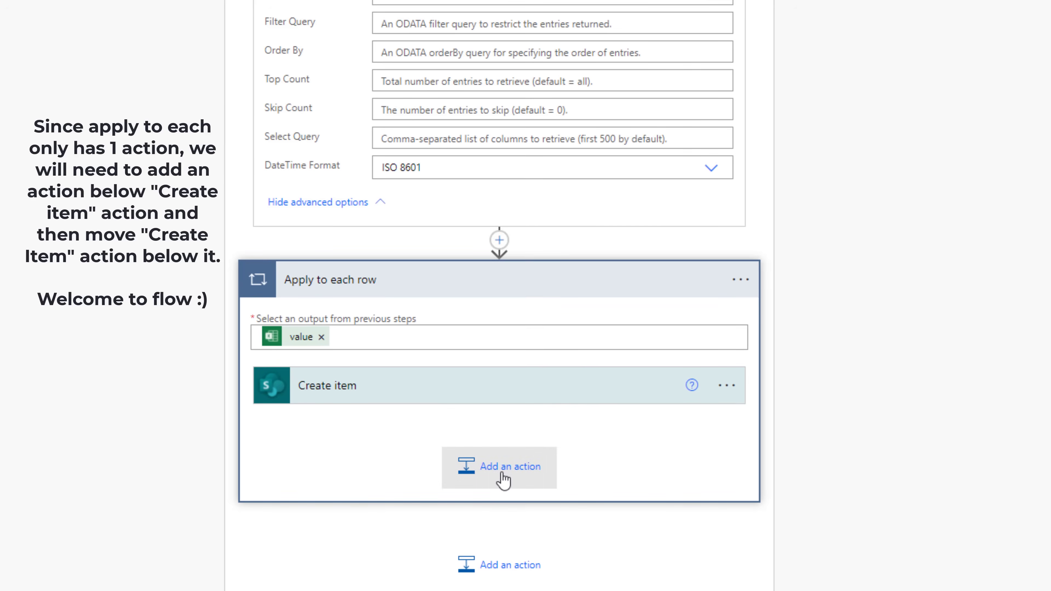
- Search 'select' and add the Data Operation Select action inside the Apply to each row loop
click(500, 476)
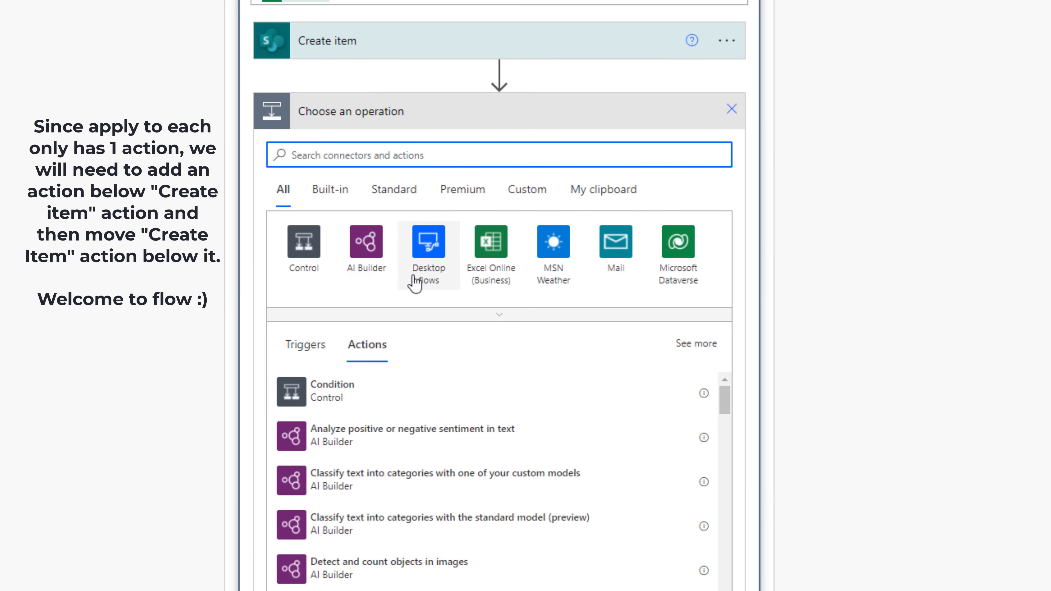
text(select)
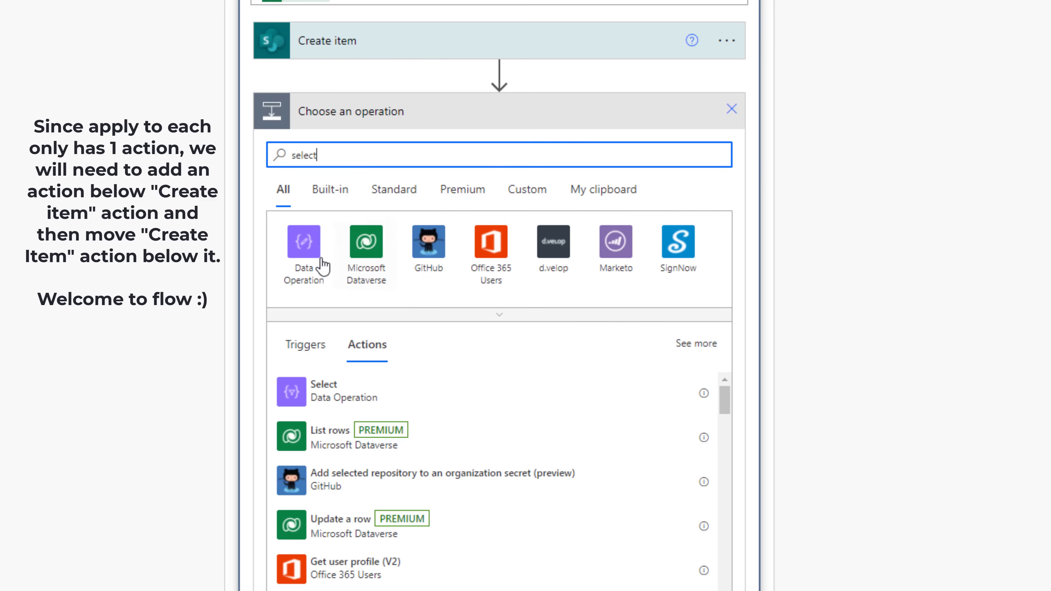
click(353, 398)
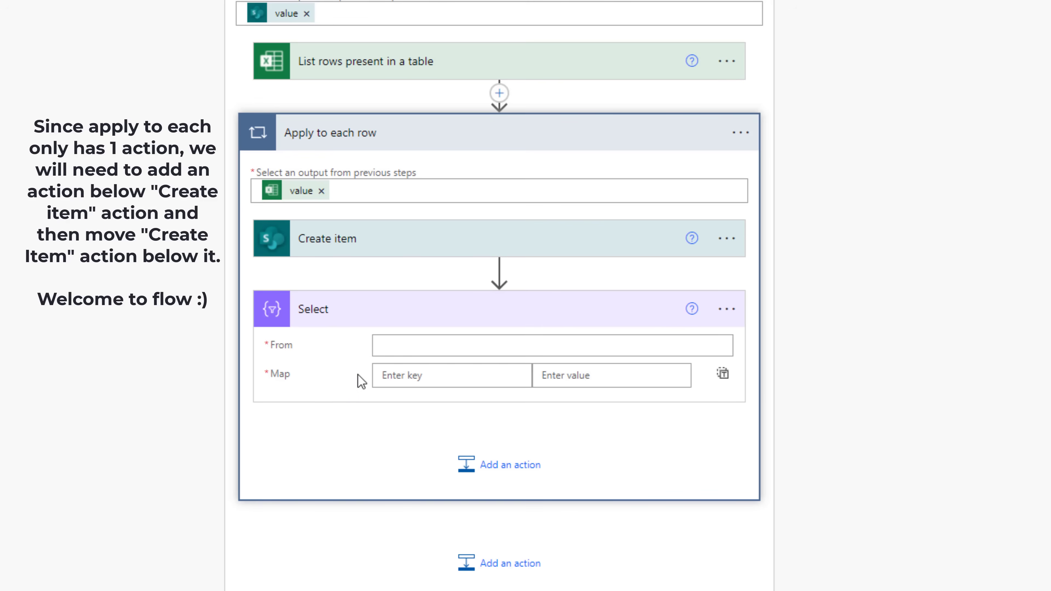
click(418, 349)
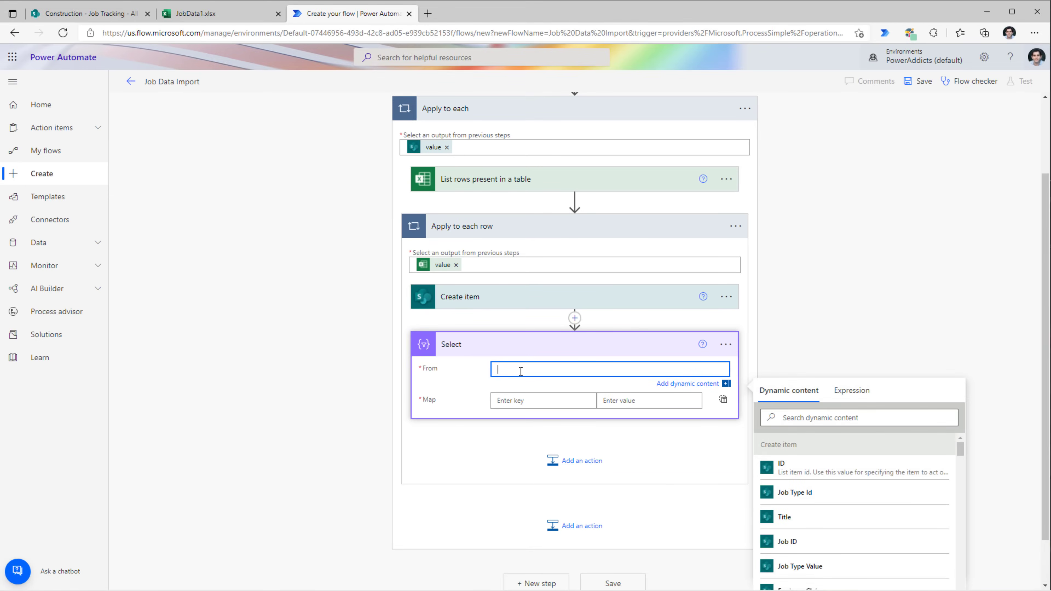
- Check the workbook's Tools cell F2, Ladder;Trowel;Spade, noting the semicolon separators between tools
click(232, 17)
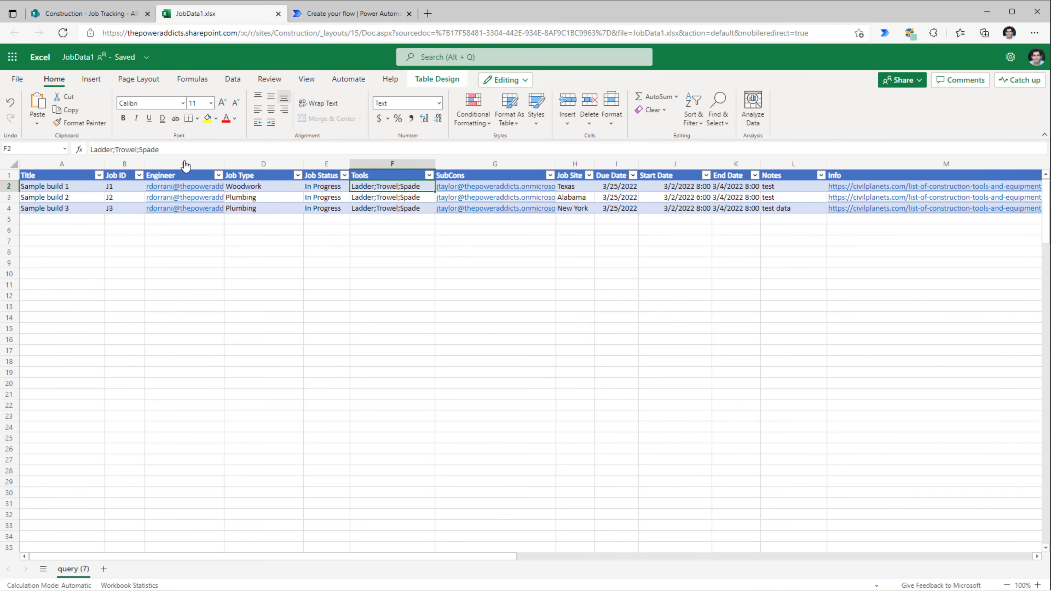
drag(161, 149, 60, 148)
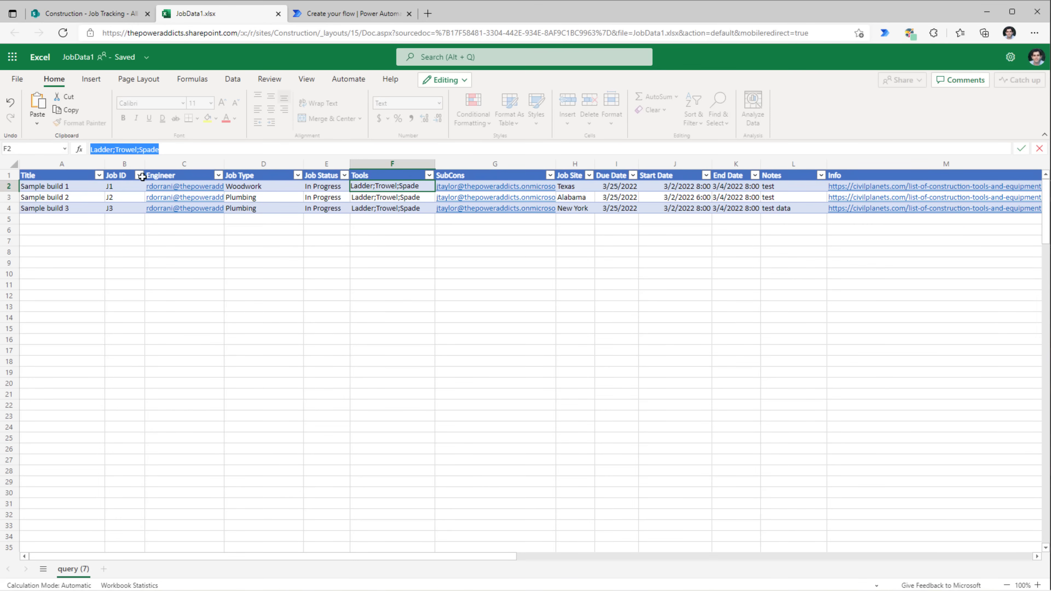
double_click(119, 149)
click(113, 149)
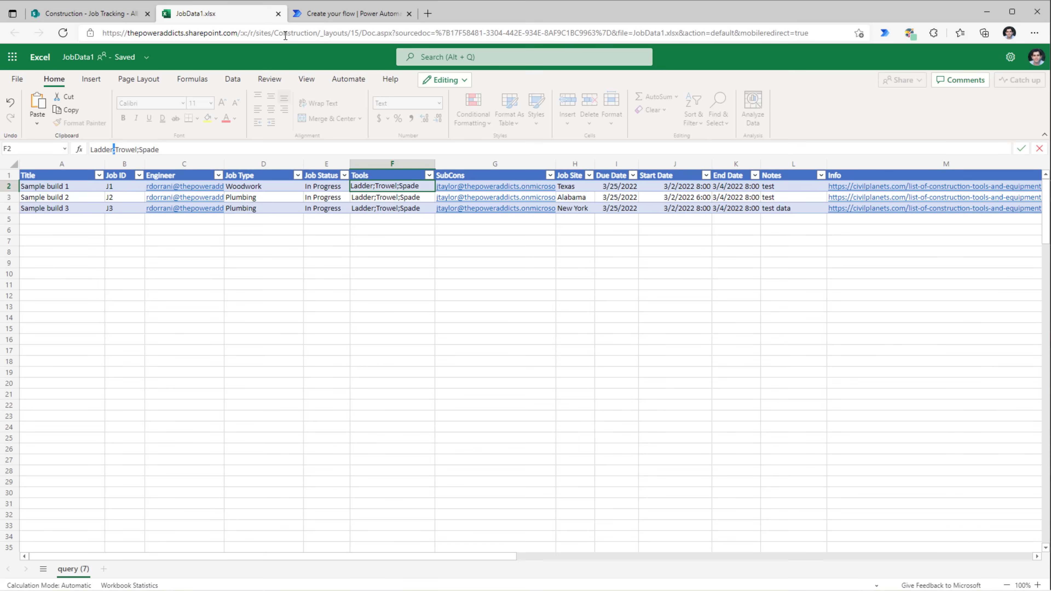
click(307, 17)
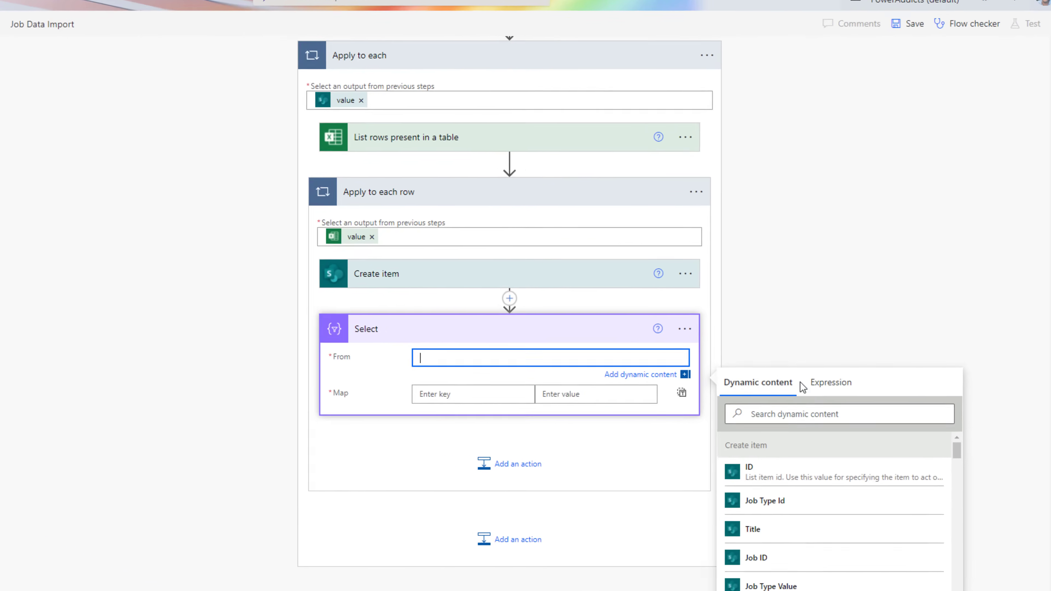
- Enter split(item()?['Tools'],';') as the Select action's From expression
click(824, 384)
text(split()
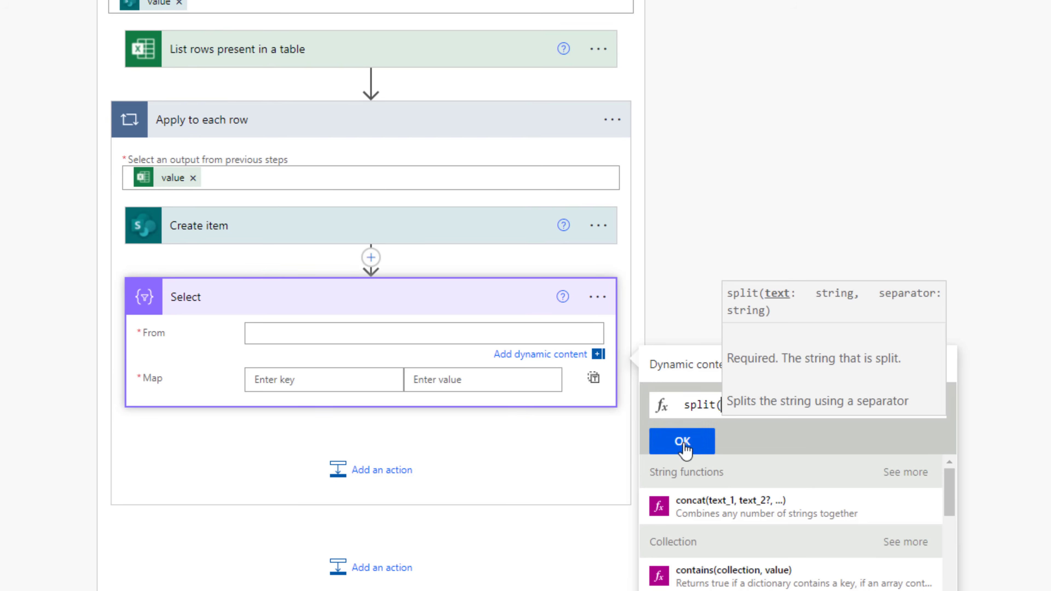
text(item()?['Tools)
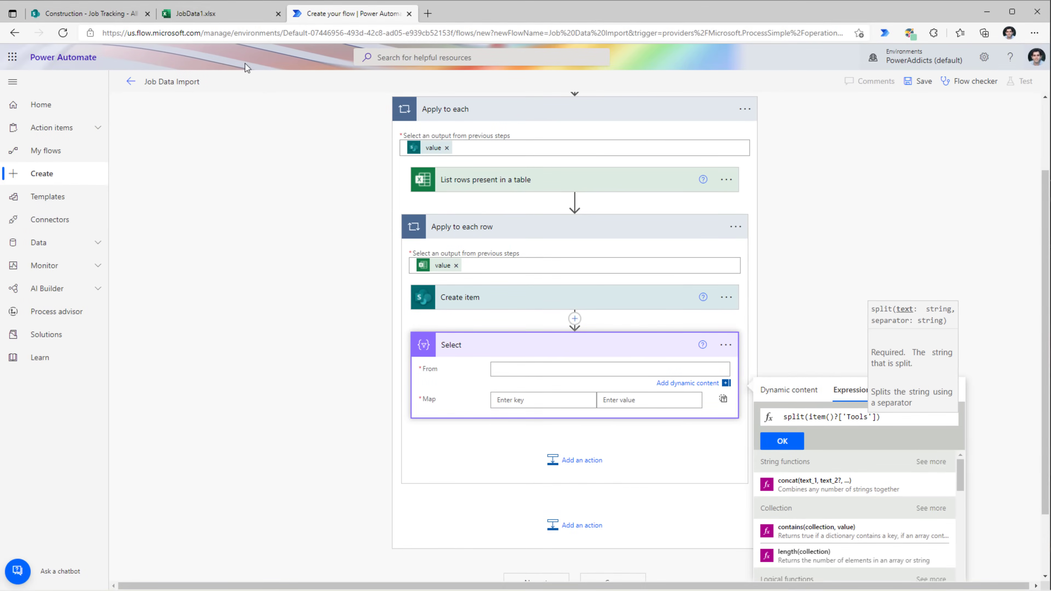
click(224, 14)
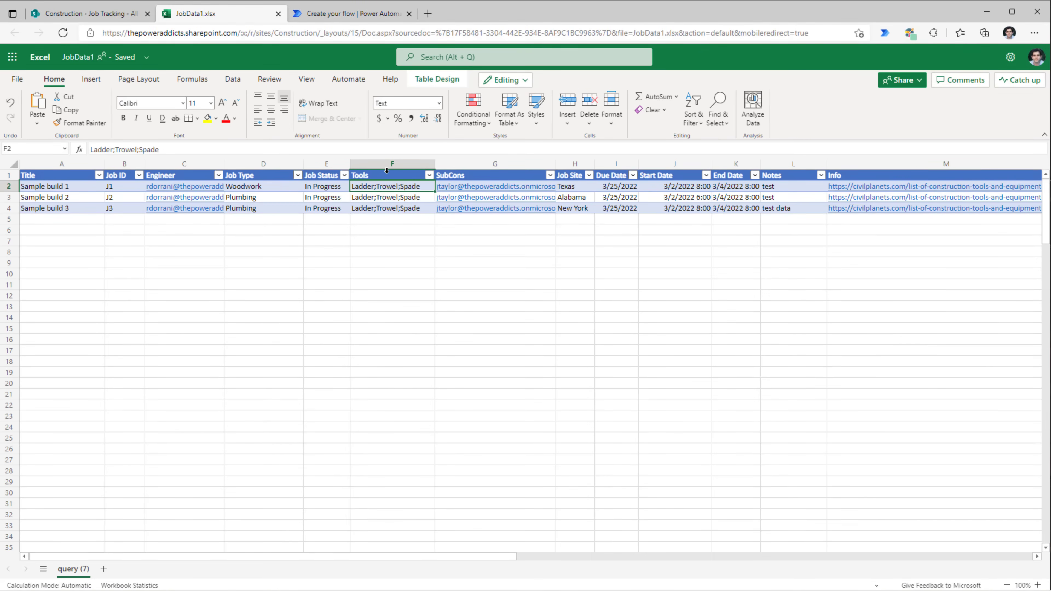
click(334, 15)
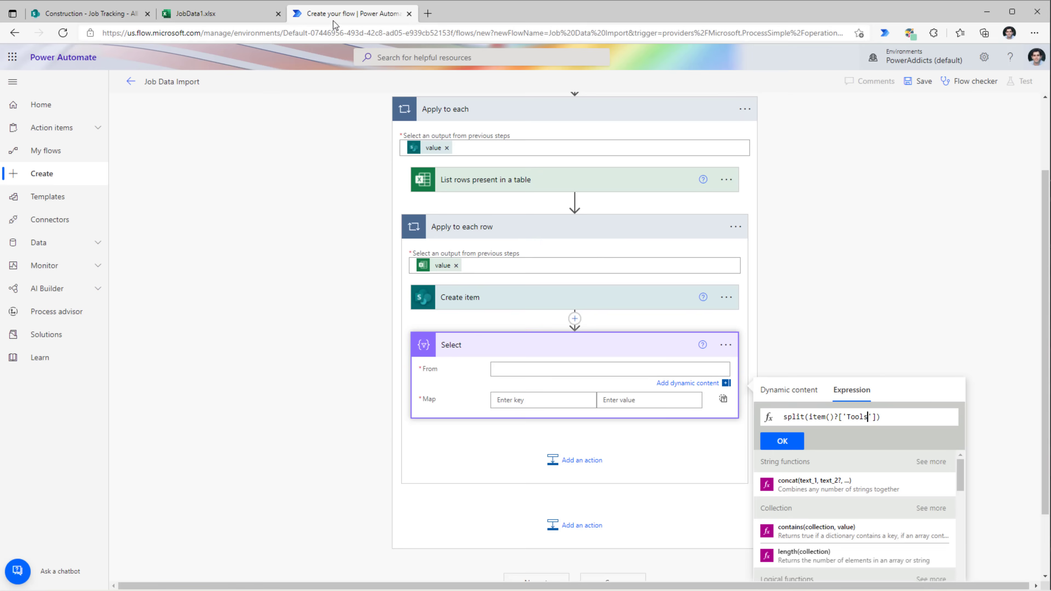
text(,')
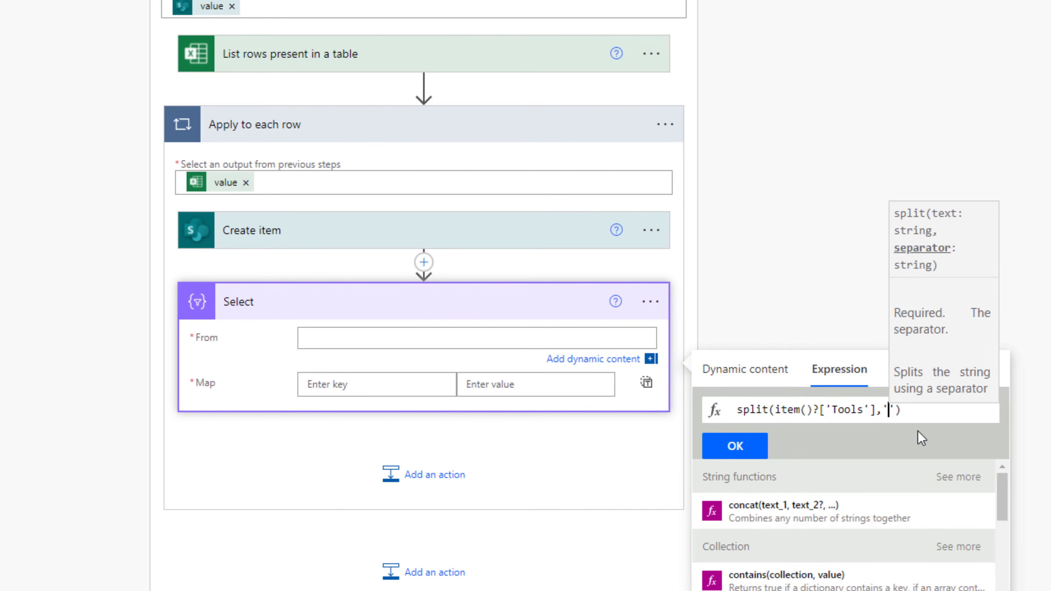
text(;)
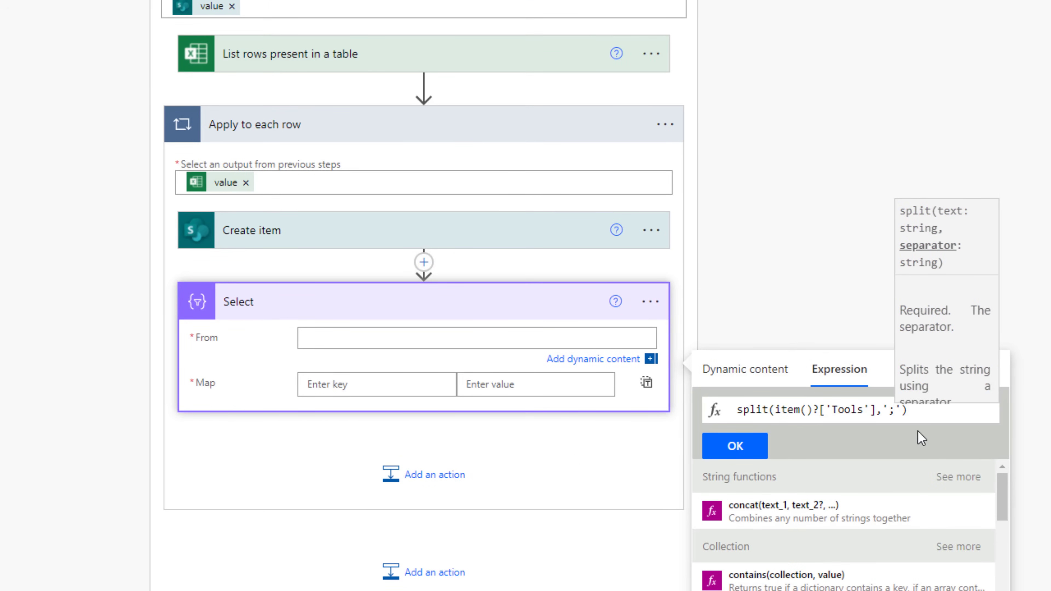
click(735, 446)
click(364, 341)
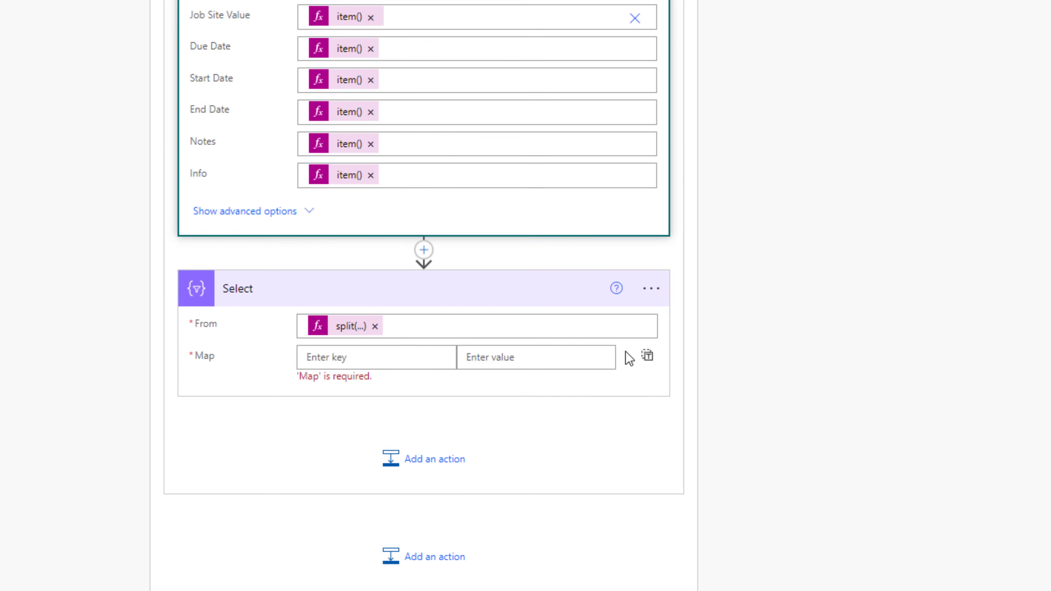
scroll(519, 305, up, 7)
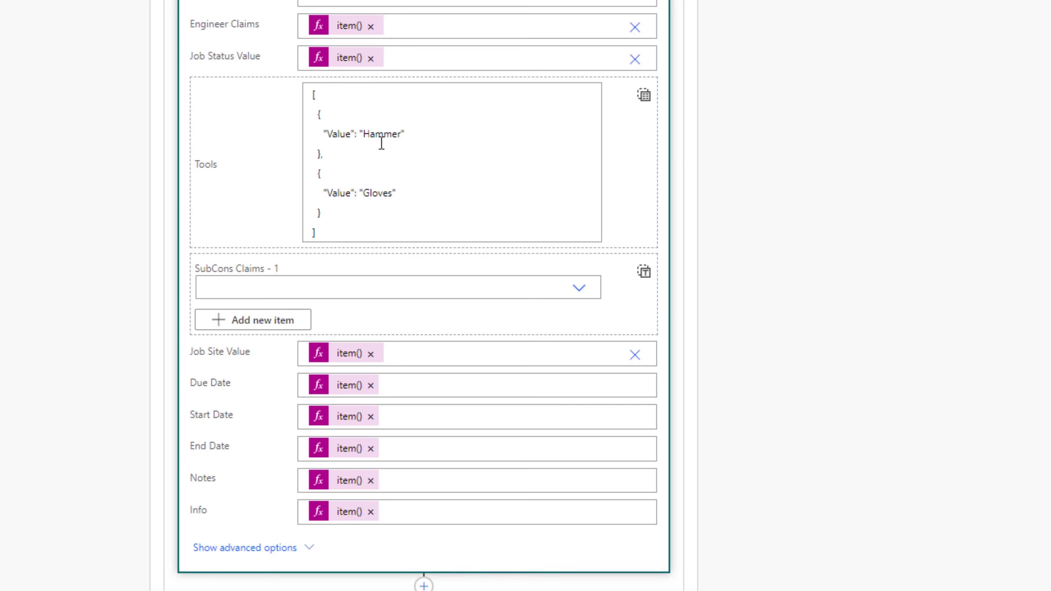
scroll(385, 461, down, 8)
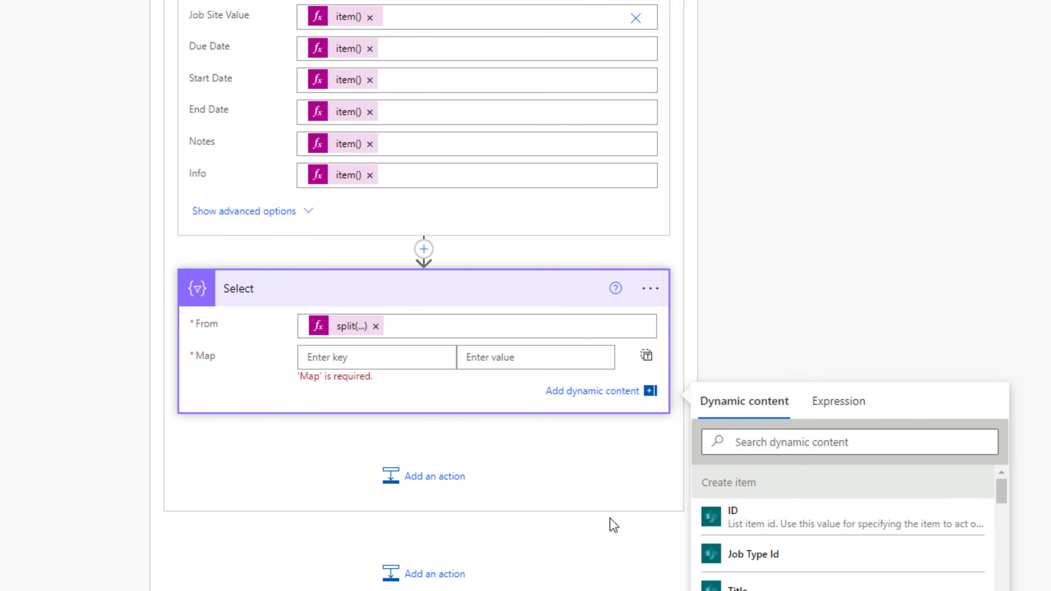
- Map the key Value to the expression item()
text(Value)
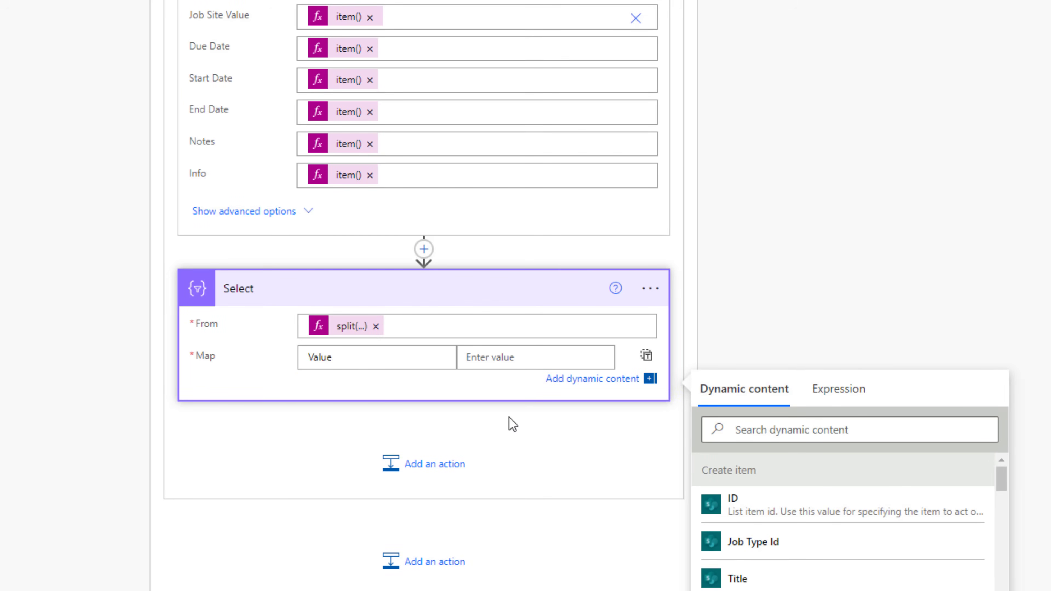
click(503, 360)
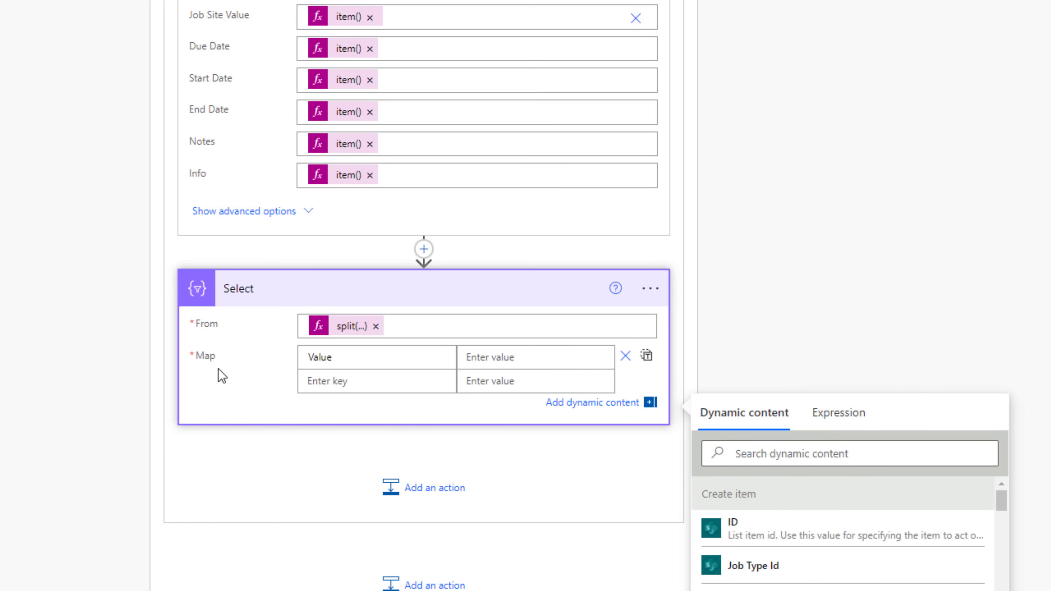
click(832, 414)
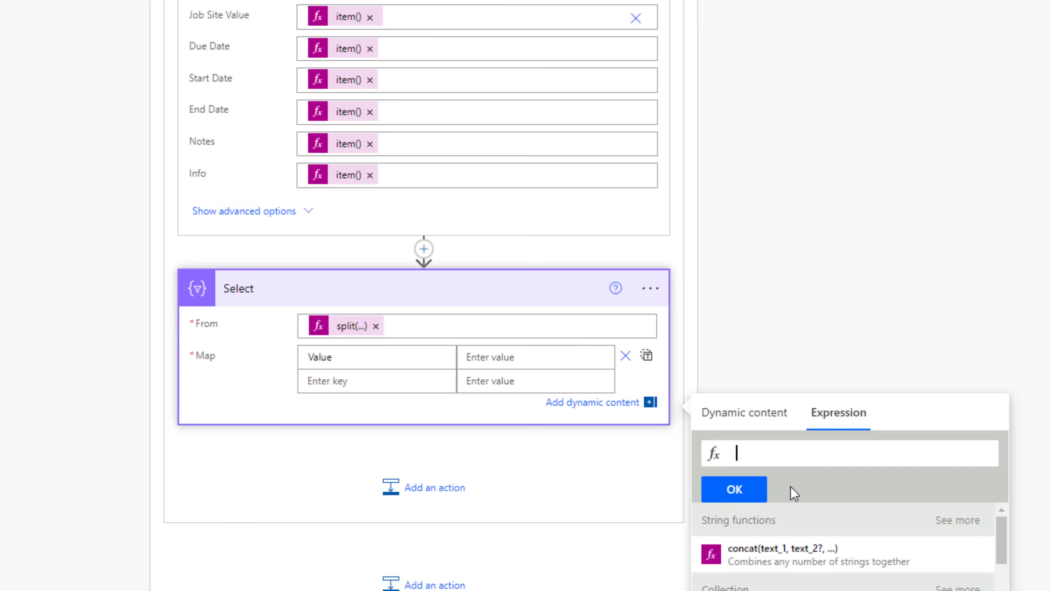
text(it)
key(Return)
click(752, 495)
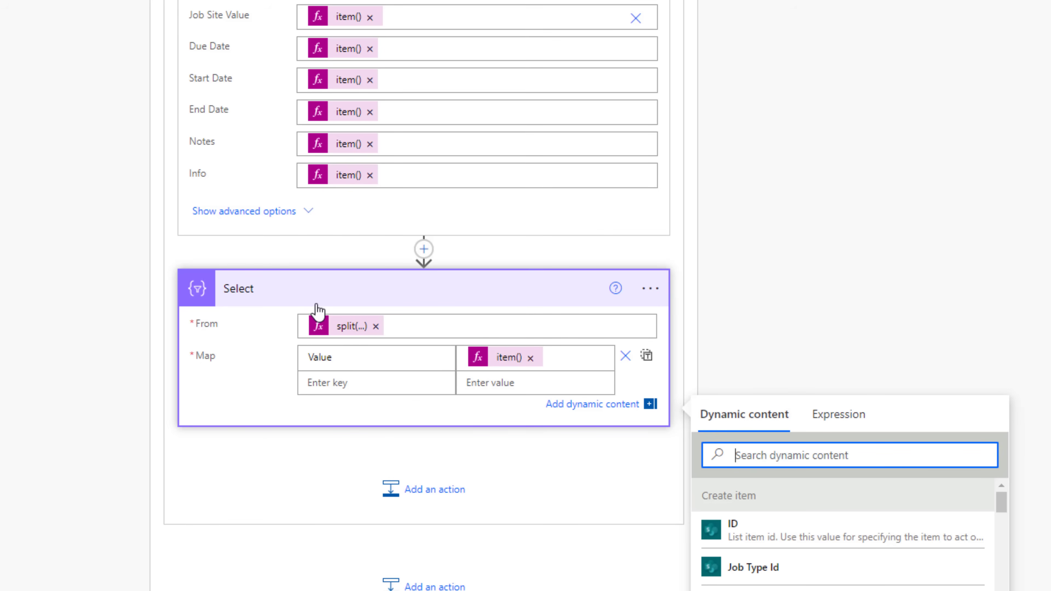
- Start renaming the Select action, keeping its existing title
click(651, 288)
click(710, 326)
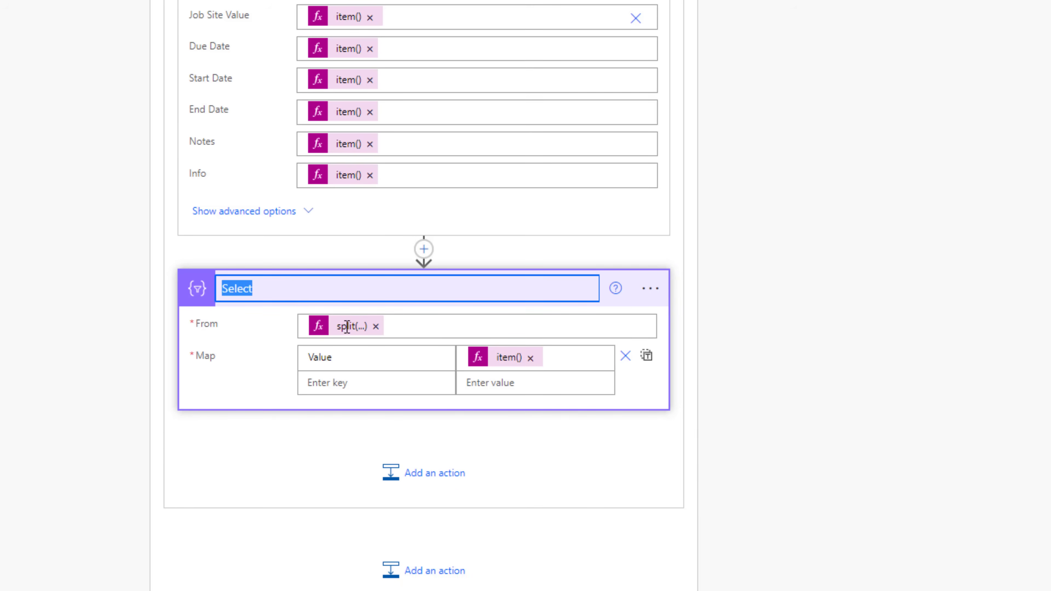
click(298, 297)
- Name the action Select Tools and move Create item below it in the loop
text(Tools)
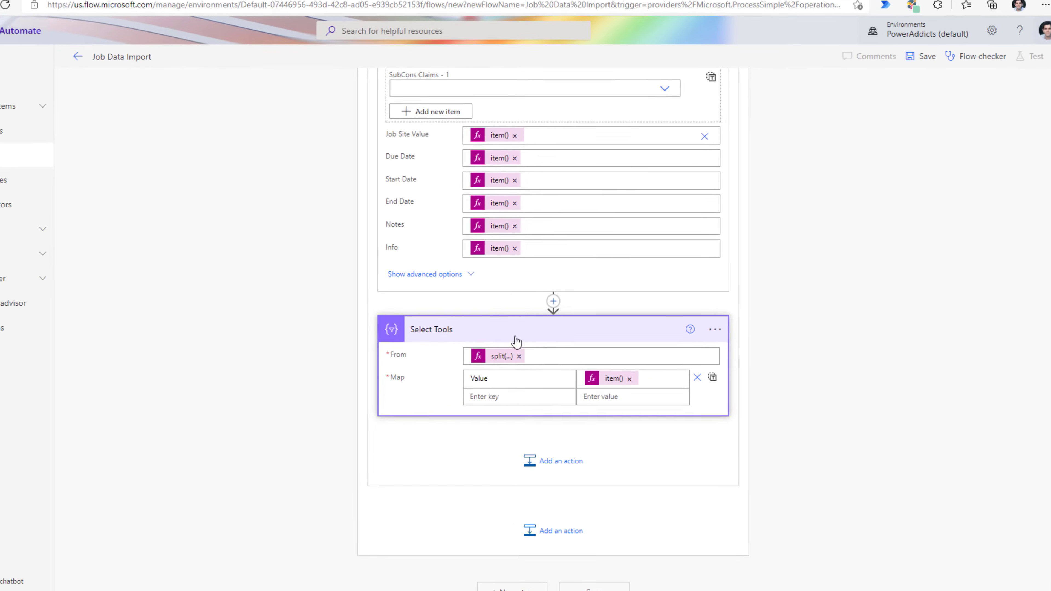
scroll(470, 338, up, 10)
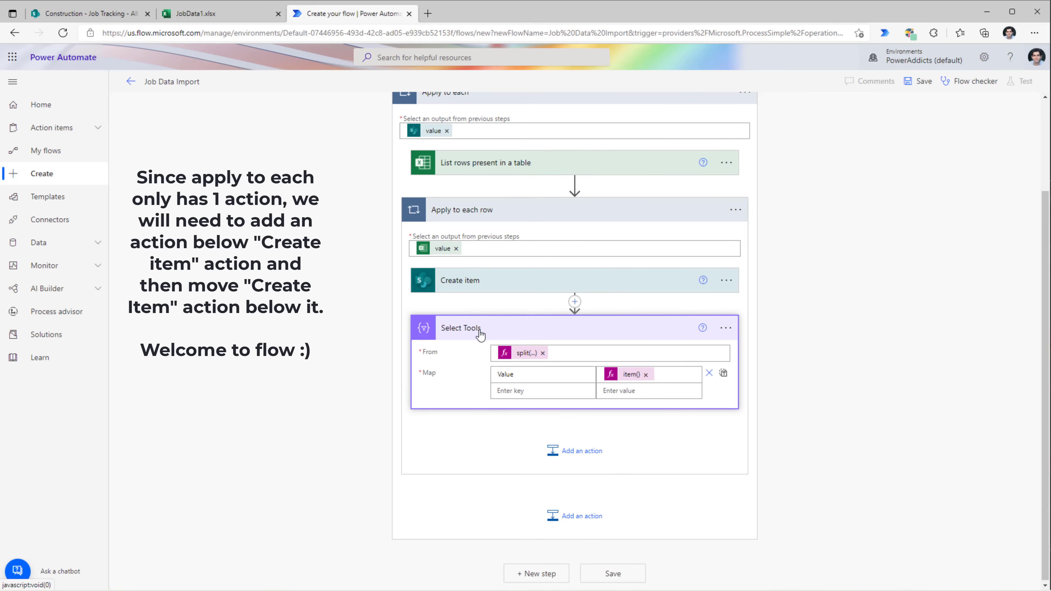
drag(479, 283, 529, 437)
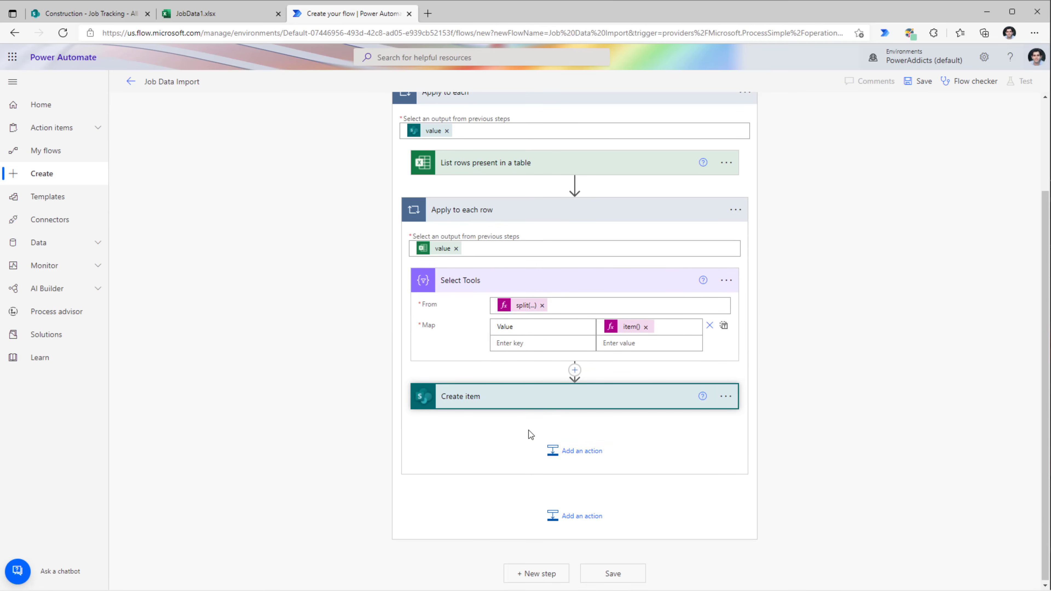
scroll(498, 411, down, 3)
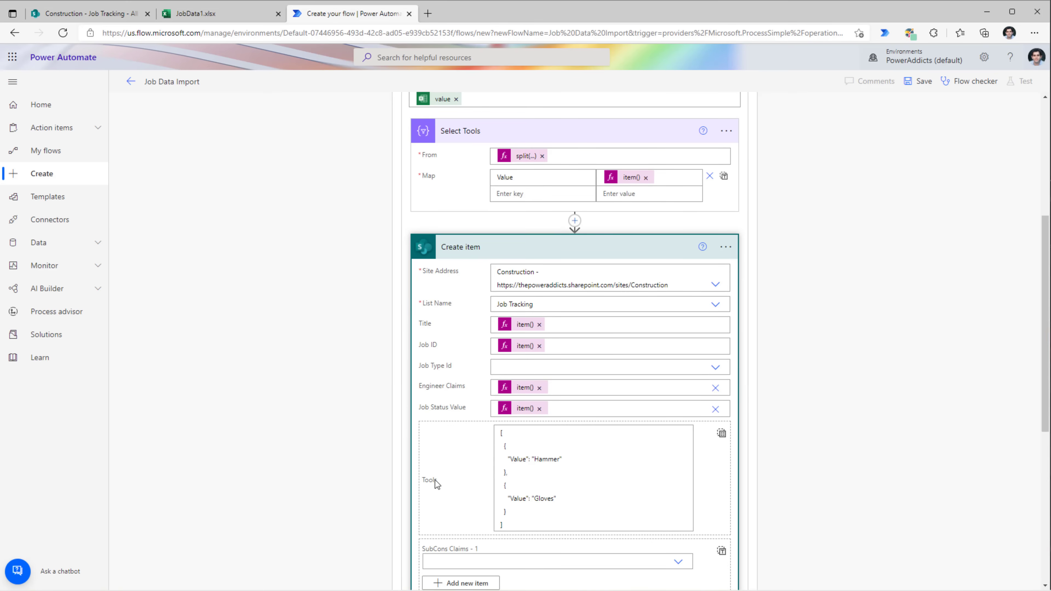
- Replace Create item's sample Tools JSON with the whole Select Tools Output, then view SubCons header G1
click(584, 467)
key(ctrl+a)
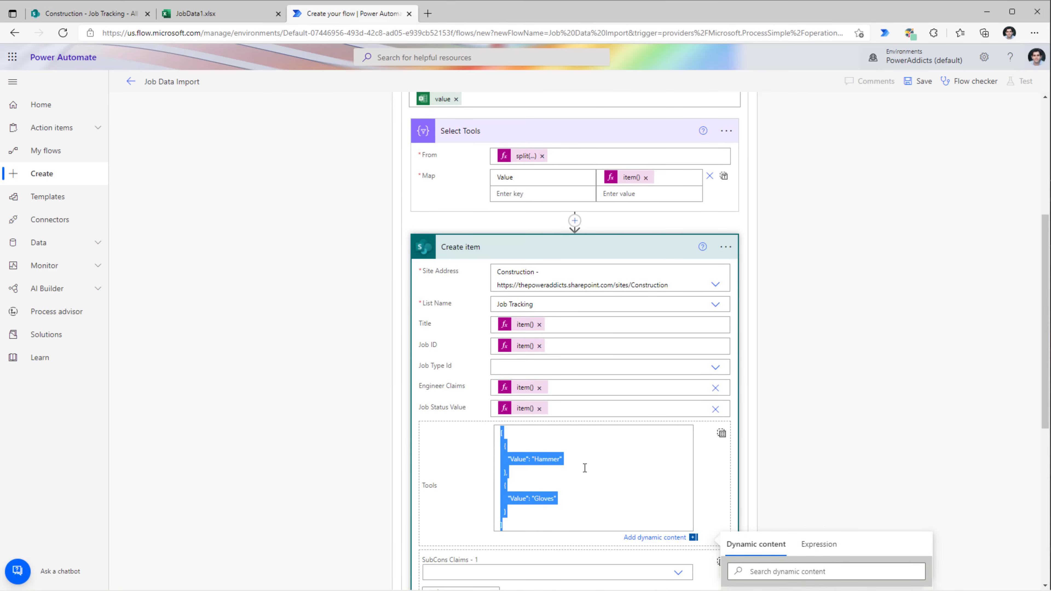
key(Delete)
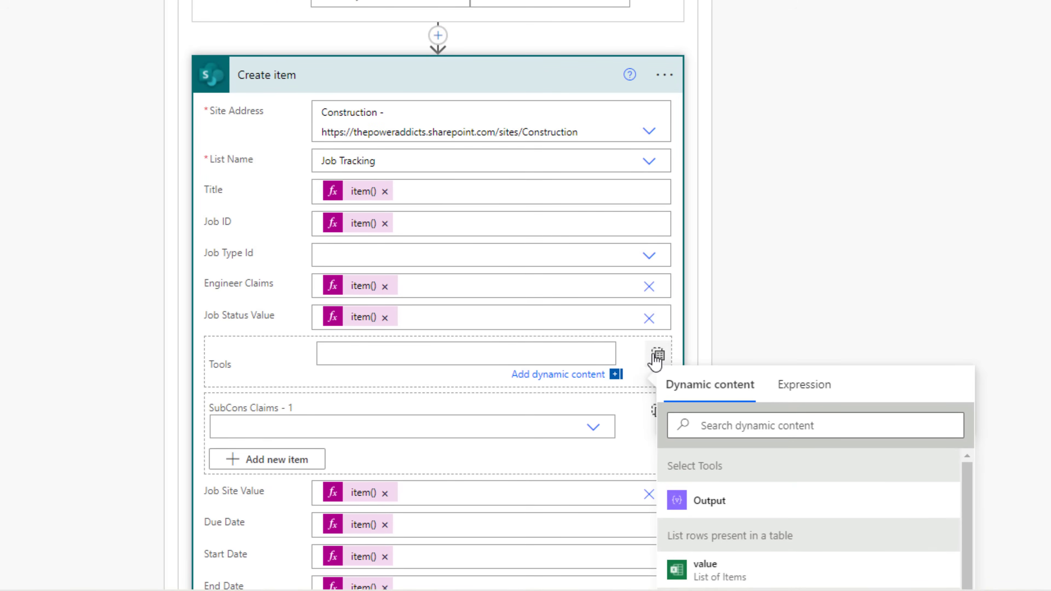
click(658, 357)
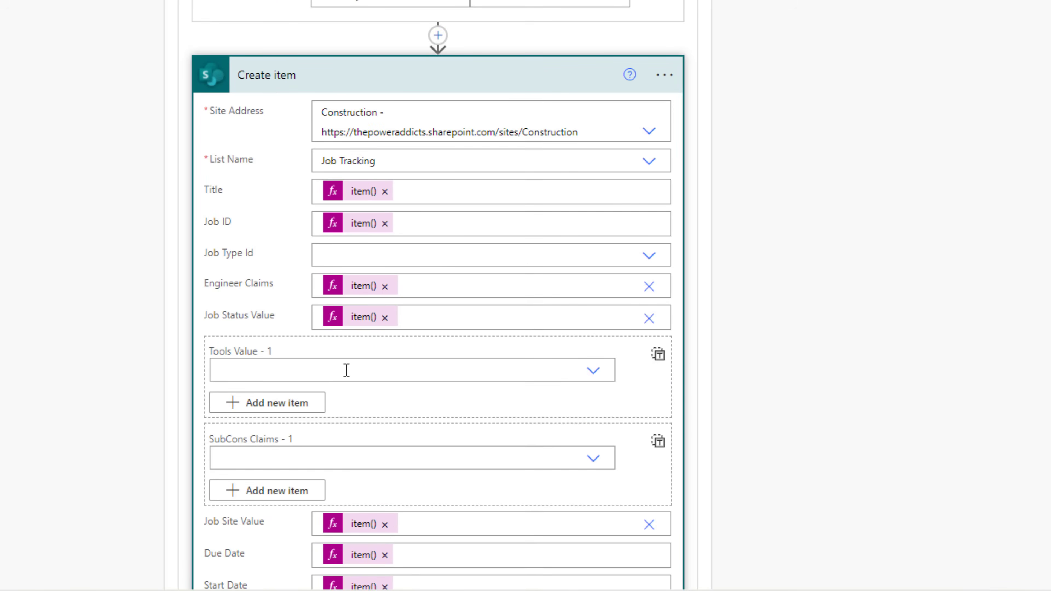
click(658, 355)
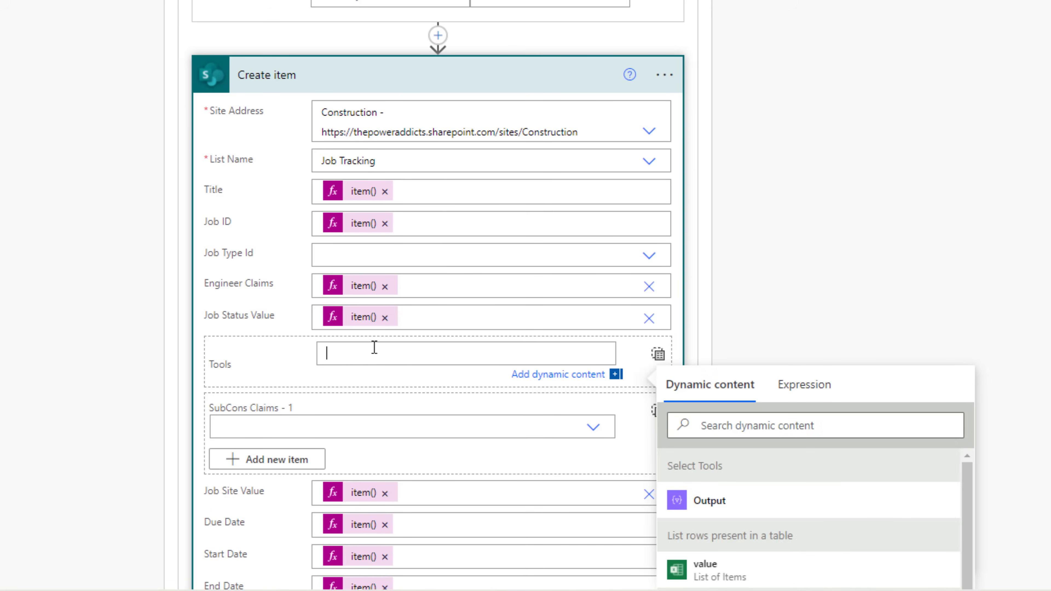
click(710, 501)
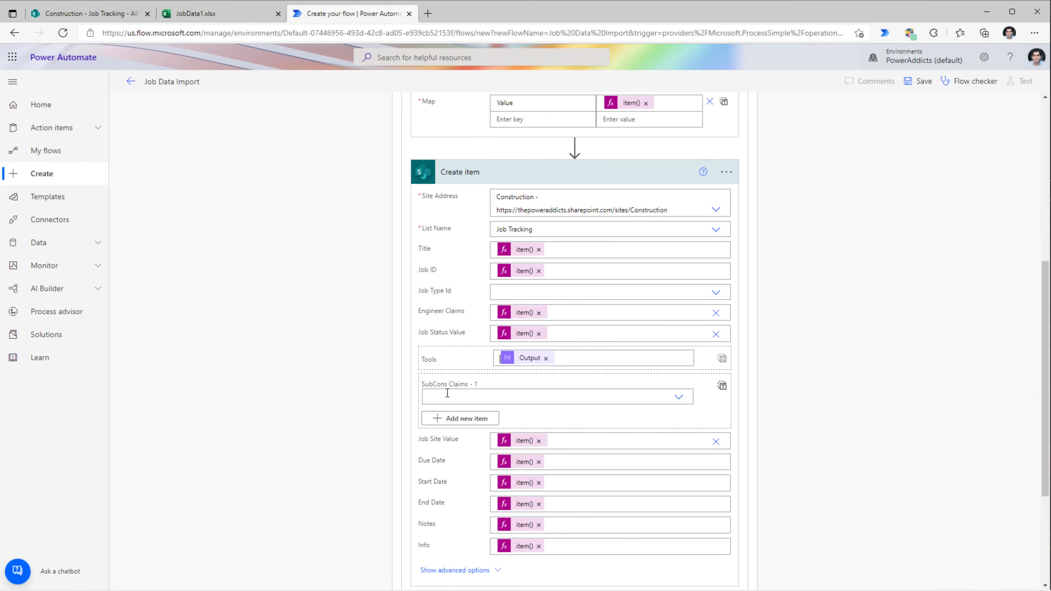
key(ctrl+shift+Tab)
click(497, 176)
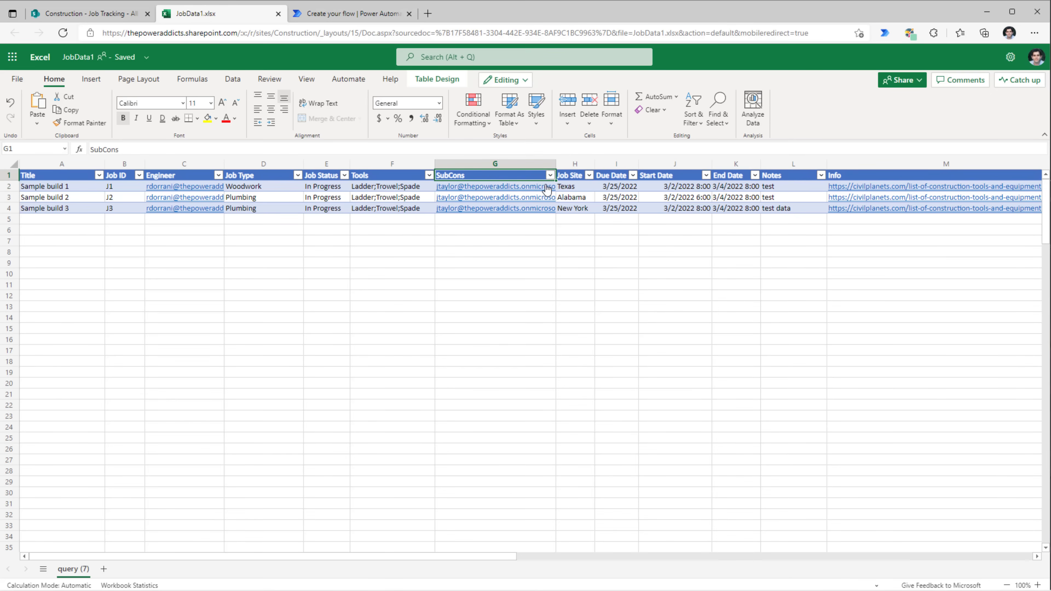
- Confirm SubCons cell G2 holds semicolon-separated addresses, then open the flow's SubCons Claims choices
key(Down)
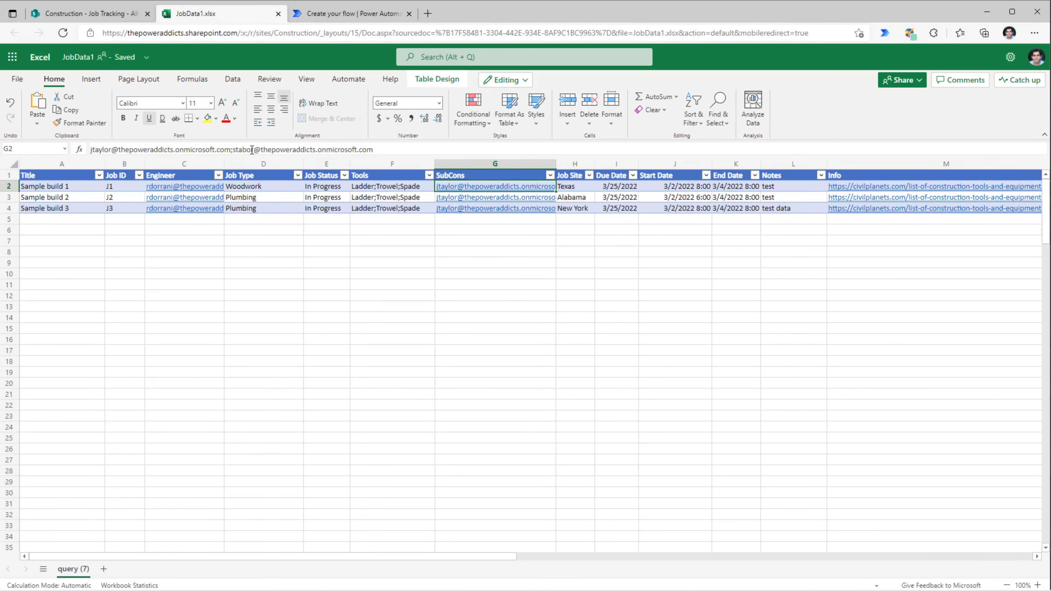
key(ctrl+Tab)
click(341, 375)
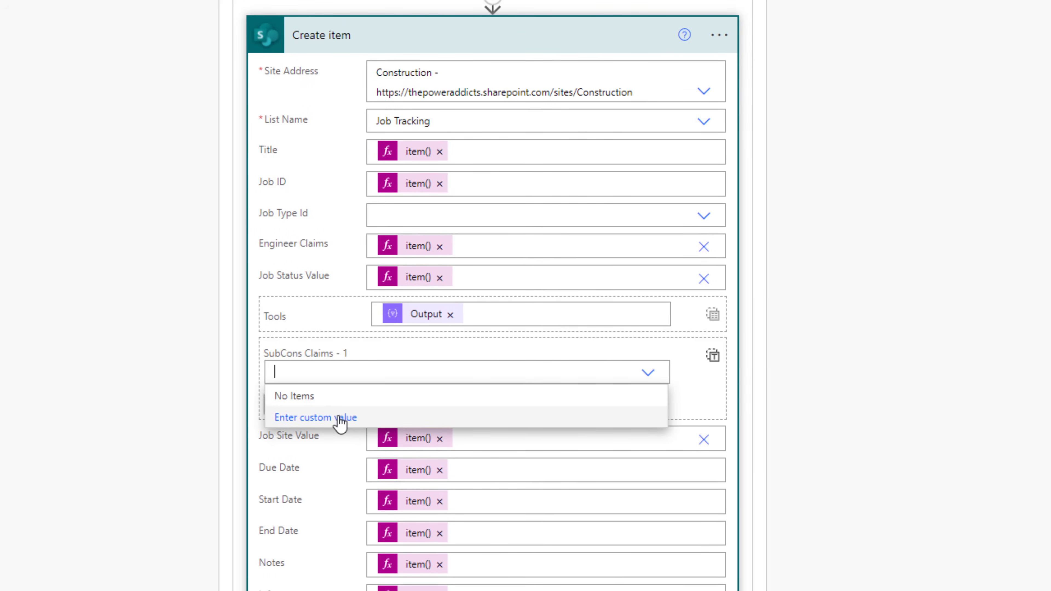
- Enter sample SubCons Claims a and b, show them as a whole array, and add a step after Select Tools
click(343, 420)
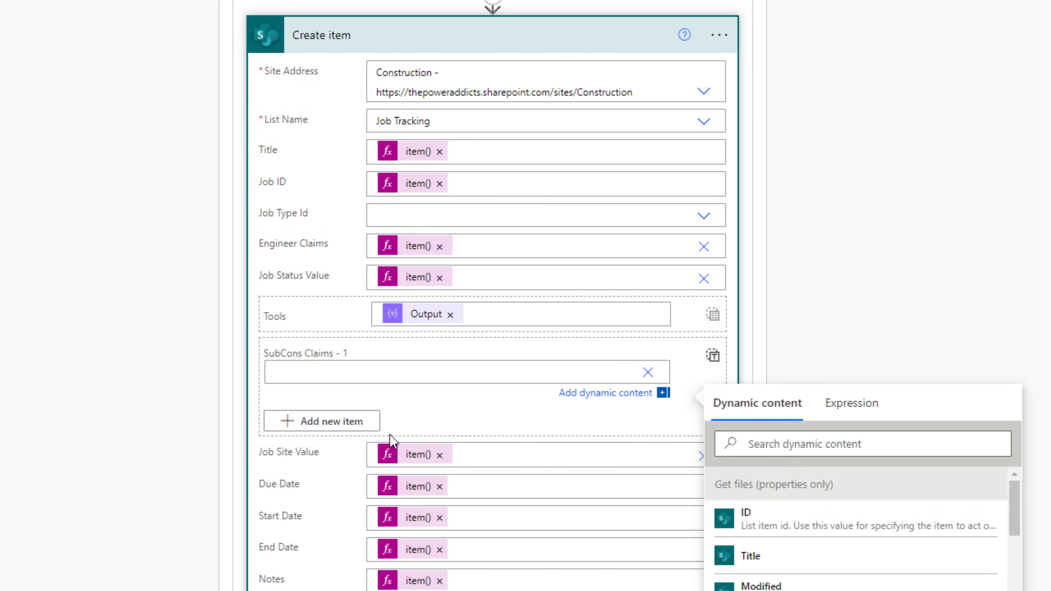
text(a)
click(340, 423)
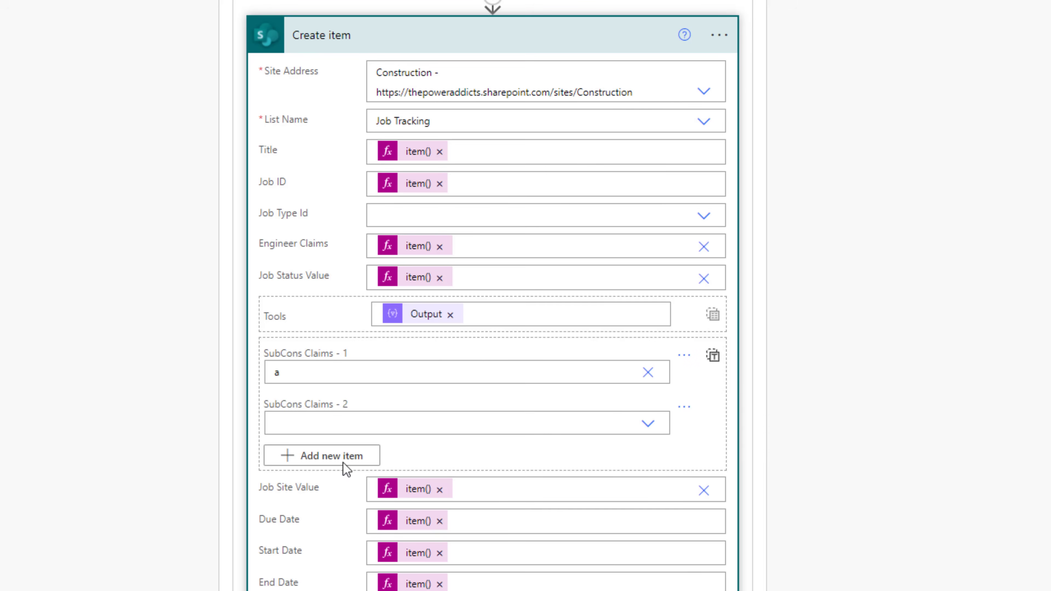
click(648, 427)
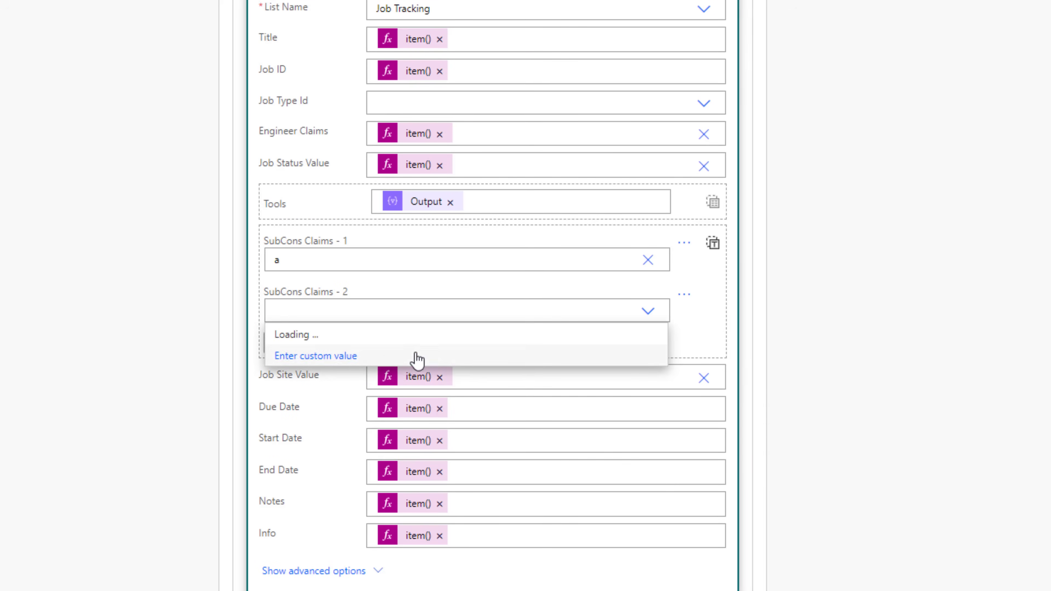
click(422, 357)
text(b)
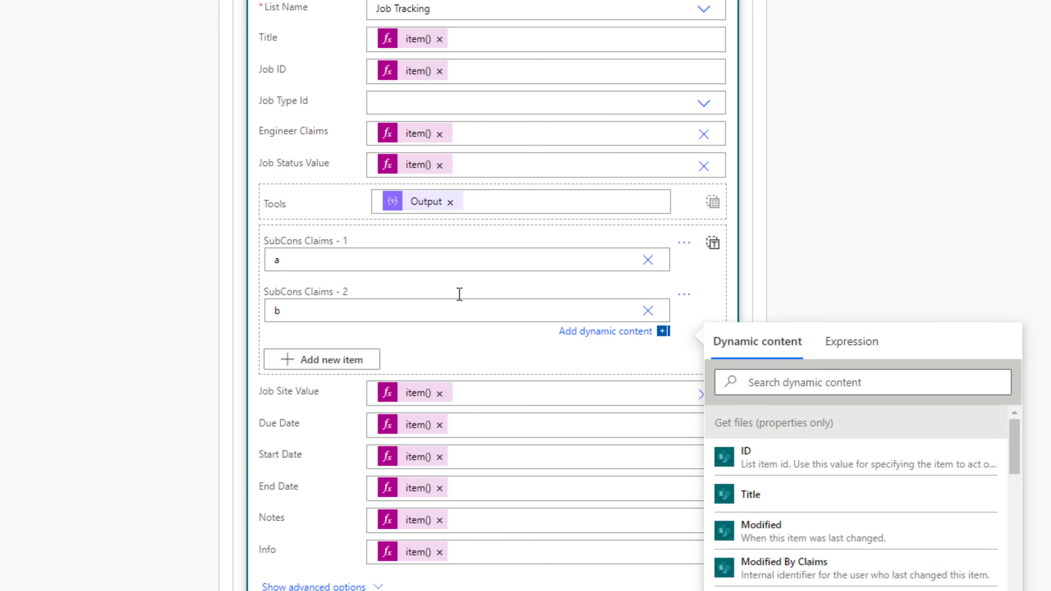
click(713, 244)
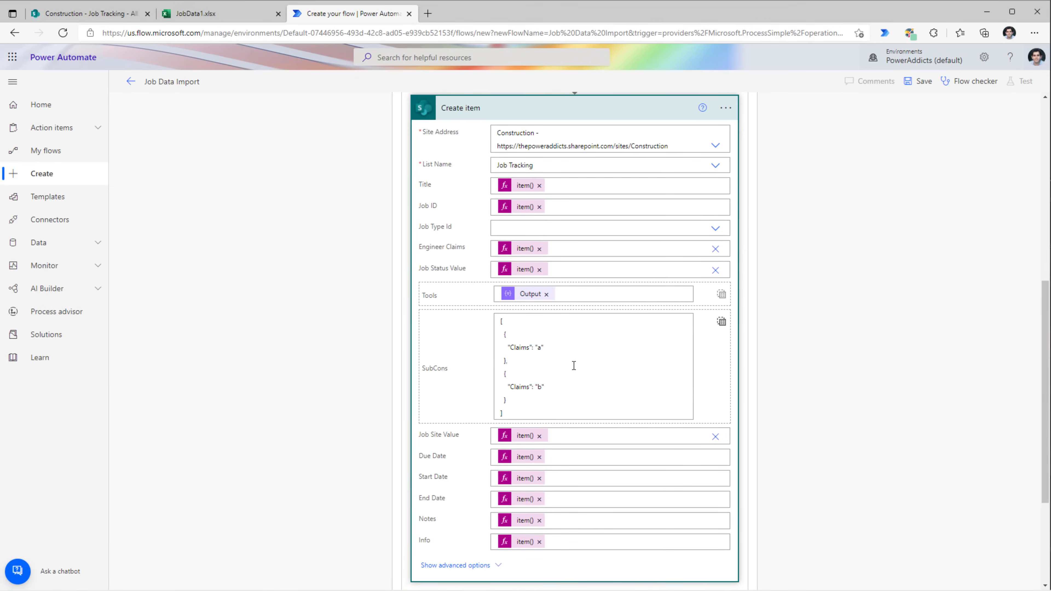
scroll(574, 365, up, 4)
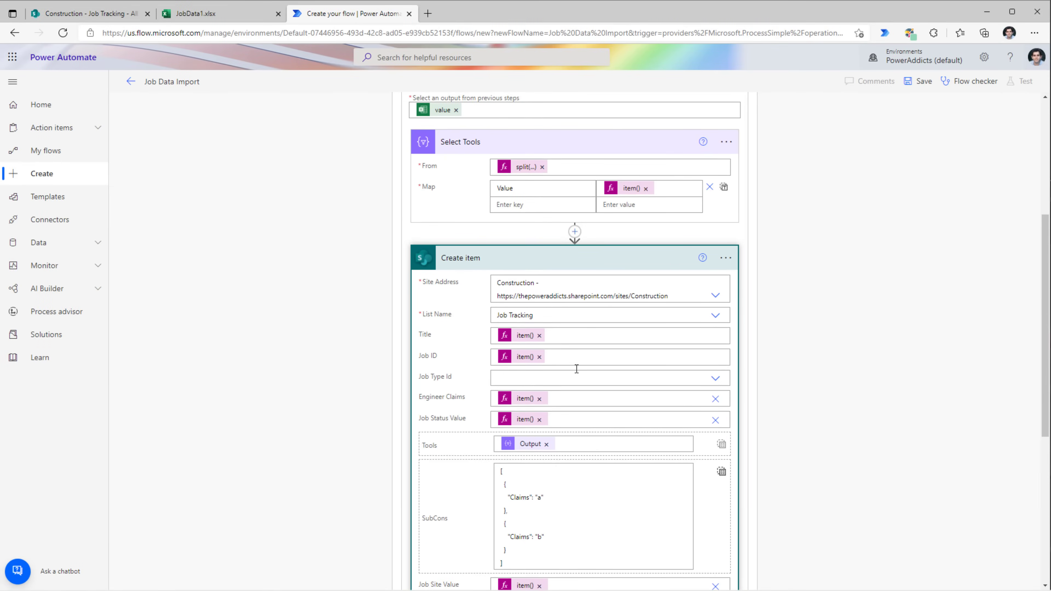
click(575, 229)
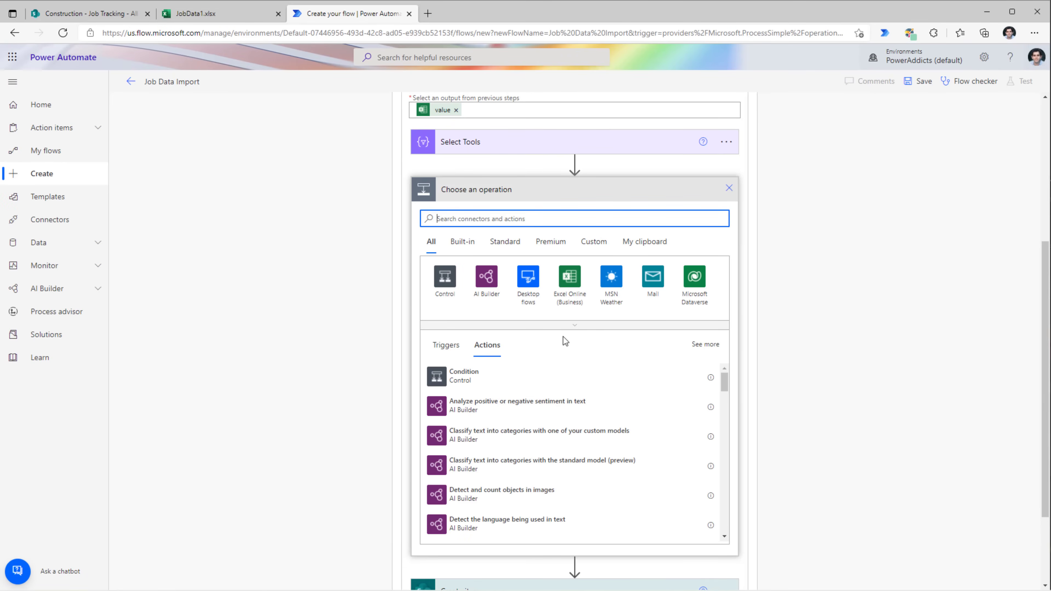
- Add a Select action with From set to split(item()?['SubCons'],';')
text(select)
click(478, 380)
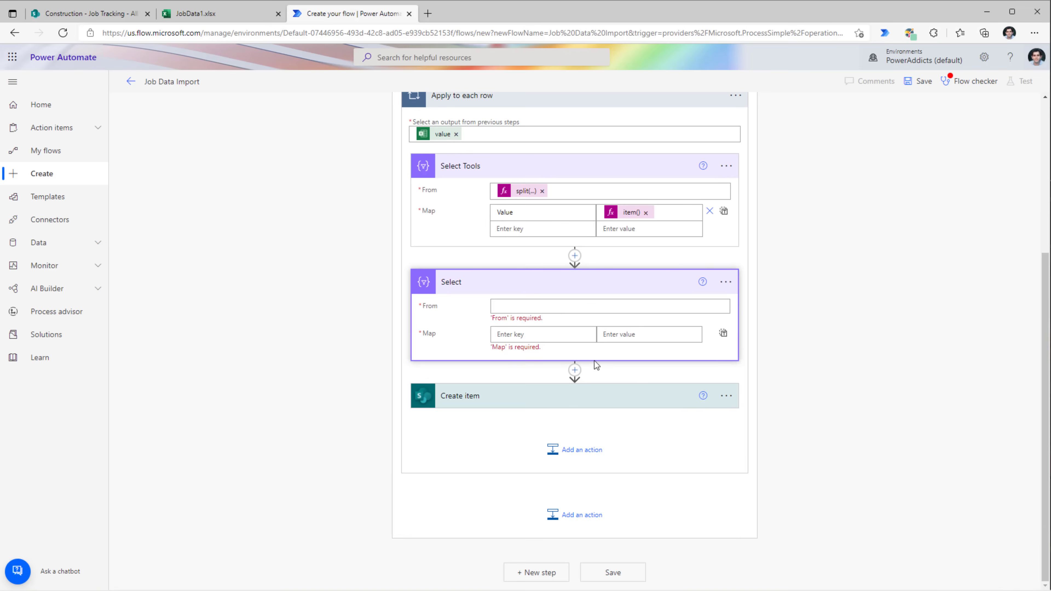
click(531, 313)
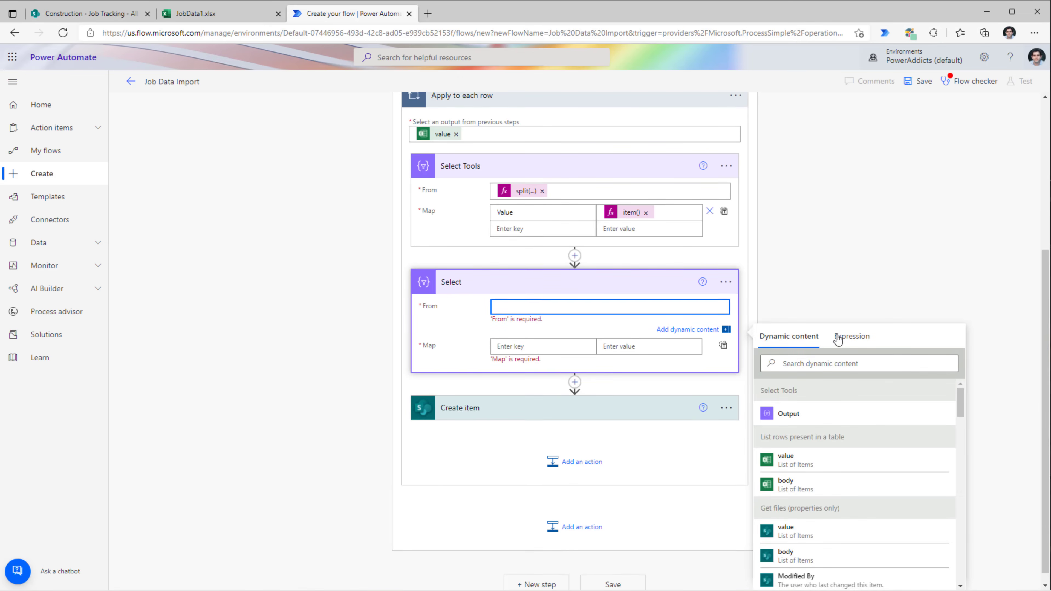
click(837, 338)
text(split)
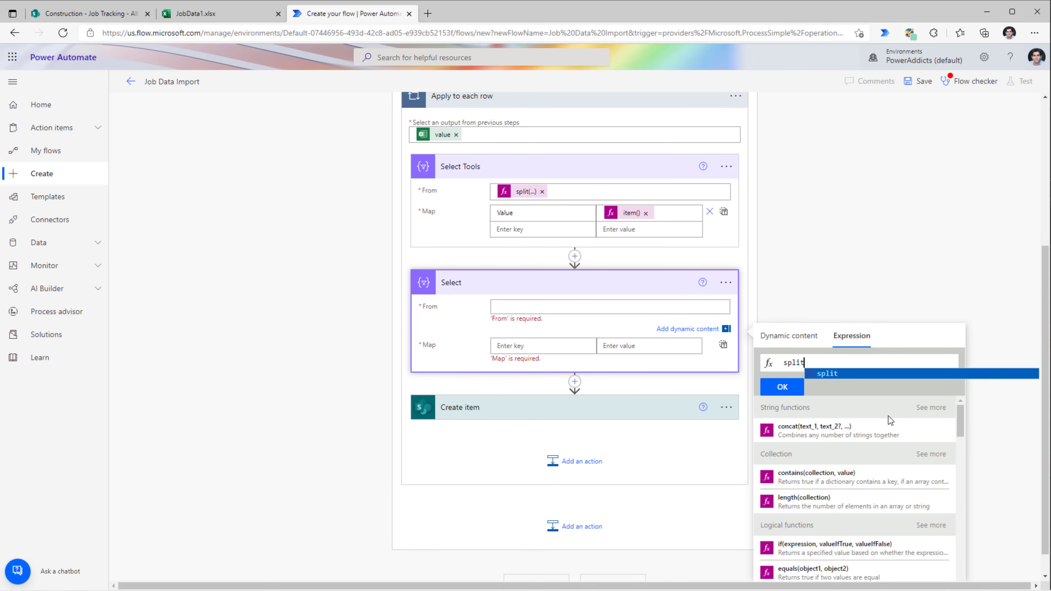
text((item()?['SubCons)
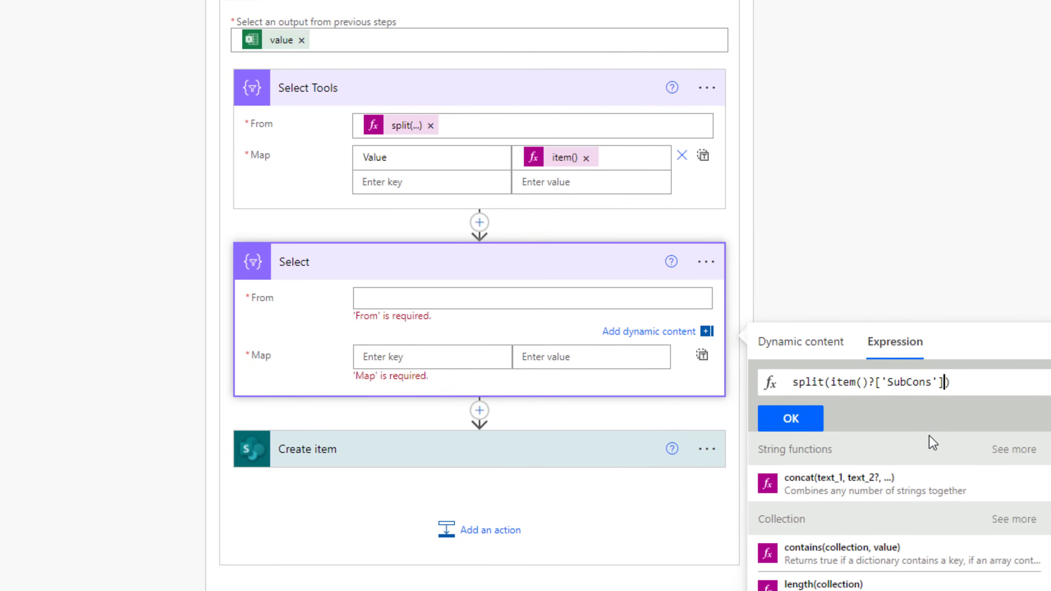
key(Right)
key(Right)
text(,';)
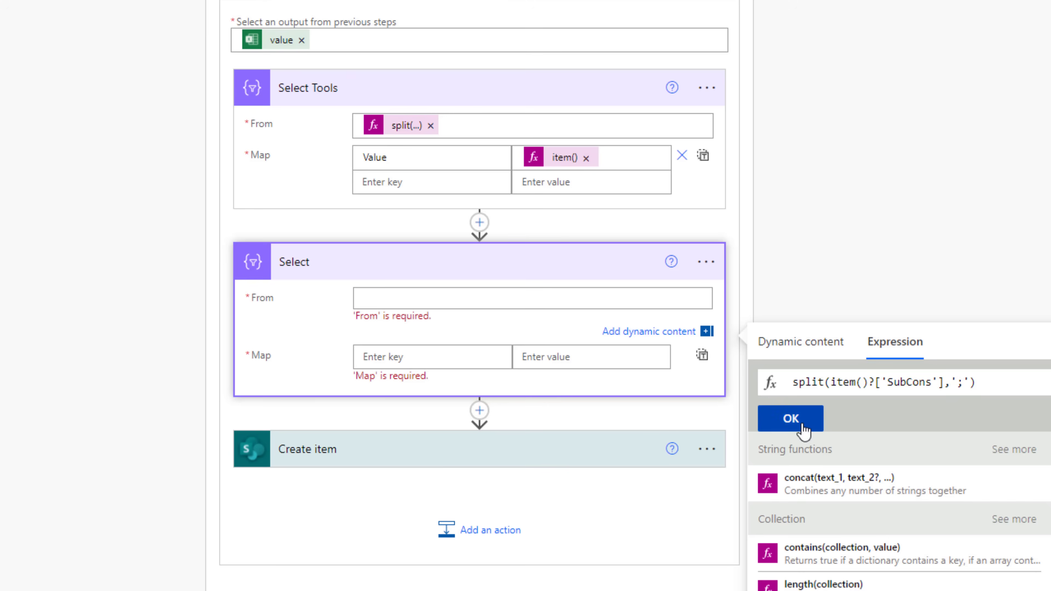
click(795, 422)
click(445, 309)
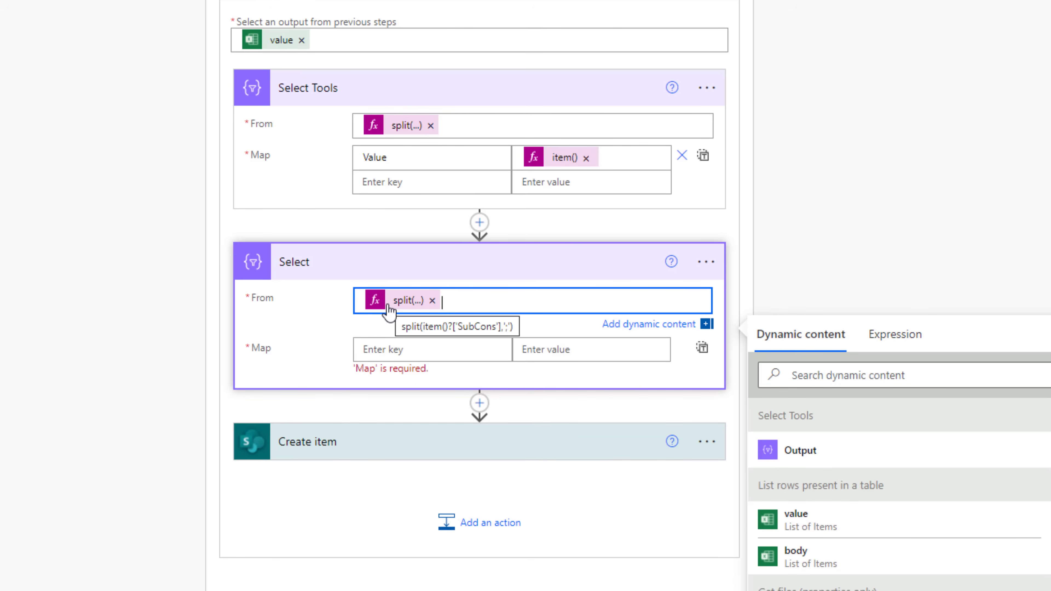
- Map the key Claims to the expression item()
click(459, 371)
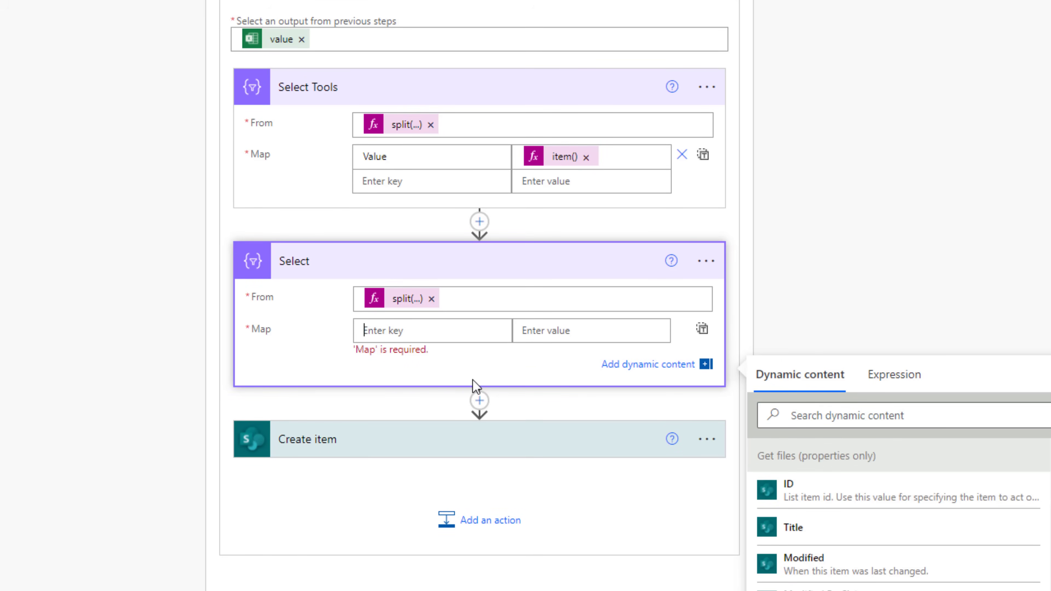
text(Claims)
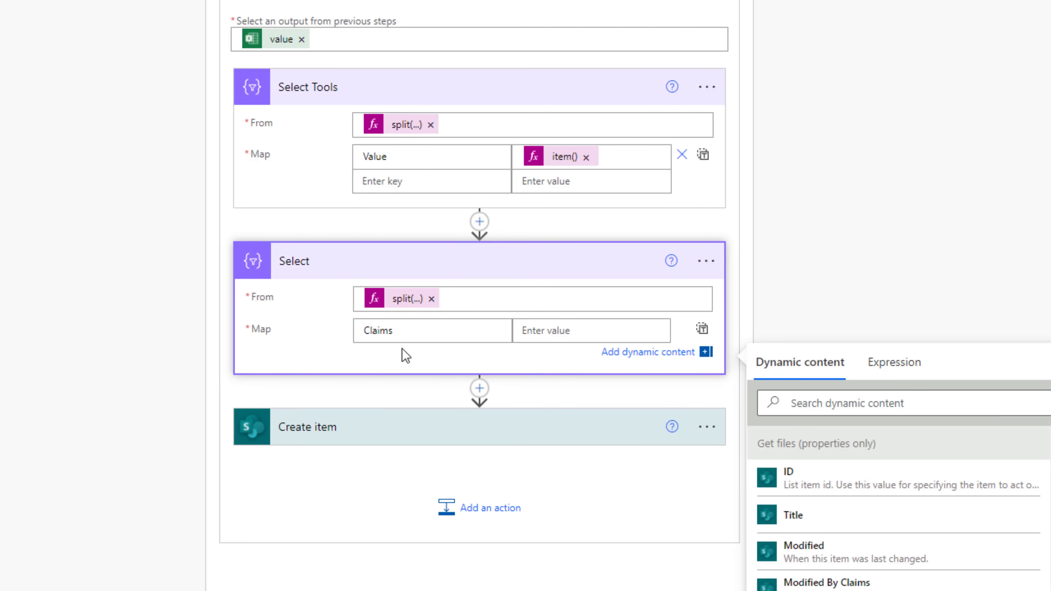
click(532, 331)
click(894, 386)
text(item())
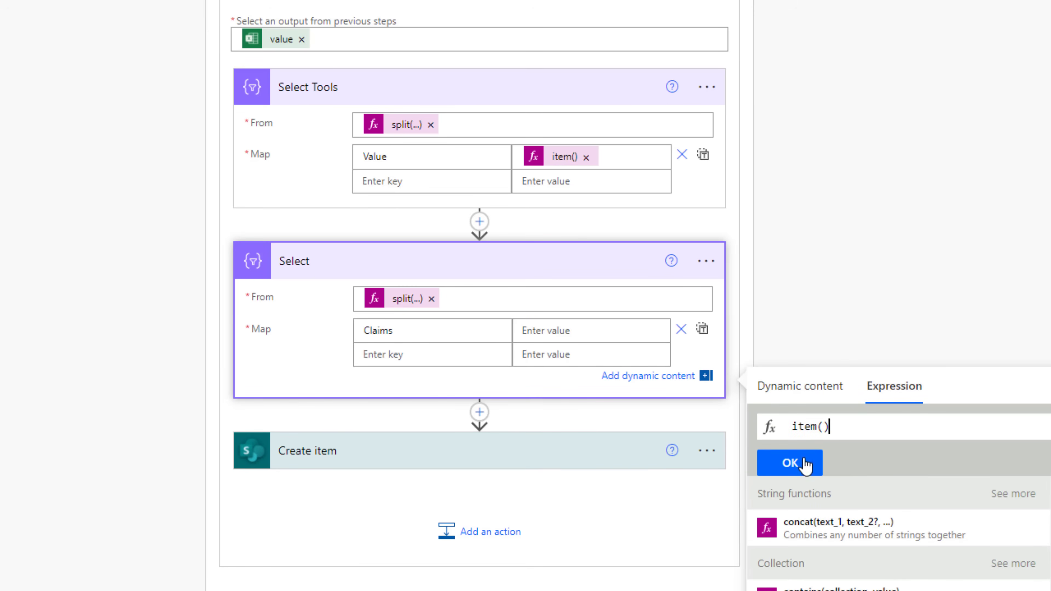
click(790, 463)
- Rename the new action Select SubCons
click(706, 261)
click(745, 290)
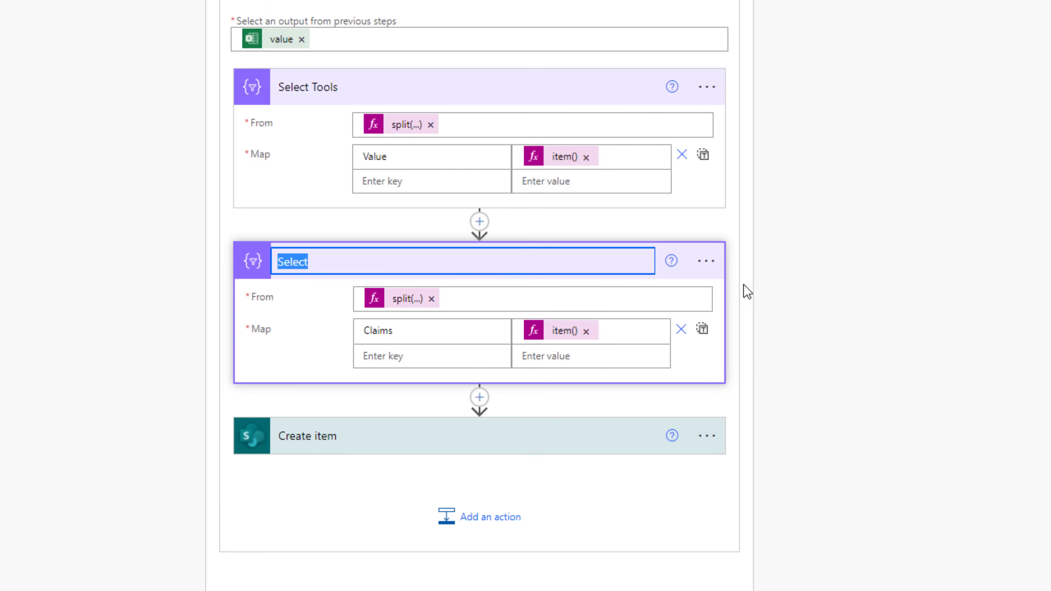
click(500, 265)
text(SubCons)
click(350, 437)
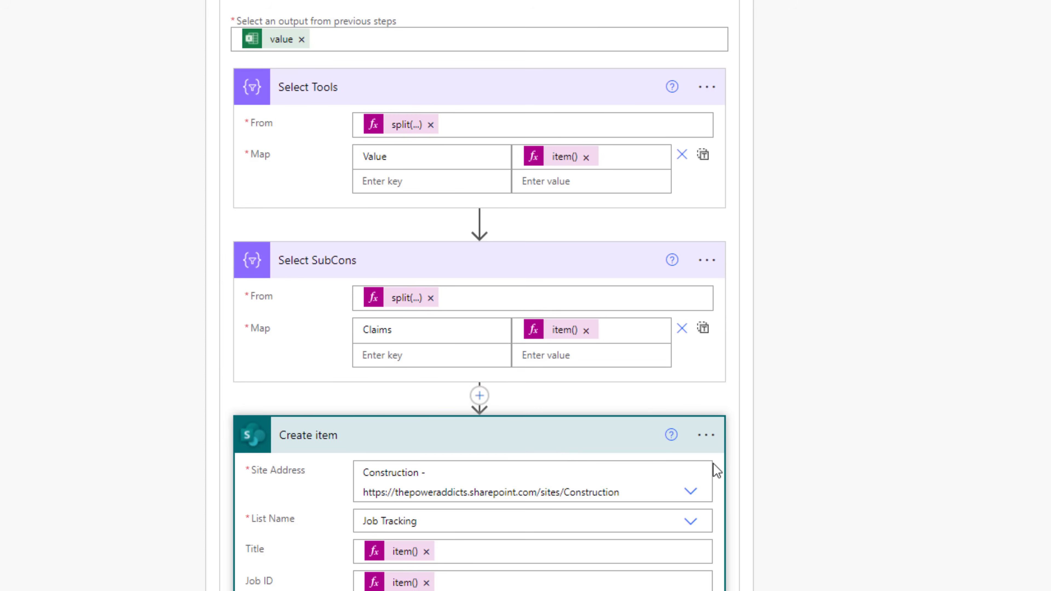
scroll(717, 470, down, 3)
- Replace the sample SubCons array with the Select SubCons Output, then open the Job Type Id choices
click(620, 468)
key(ctrl+a)
key(BackSpace)
scroll(832, 390, up, 1)
scroll(832, 390, down, 2)
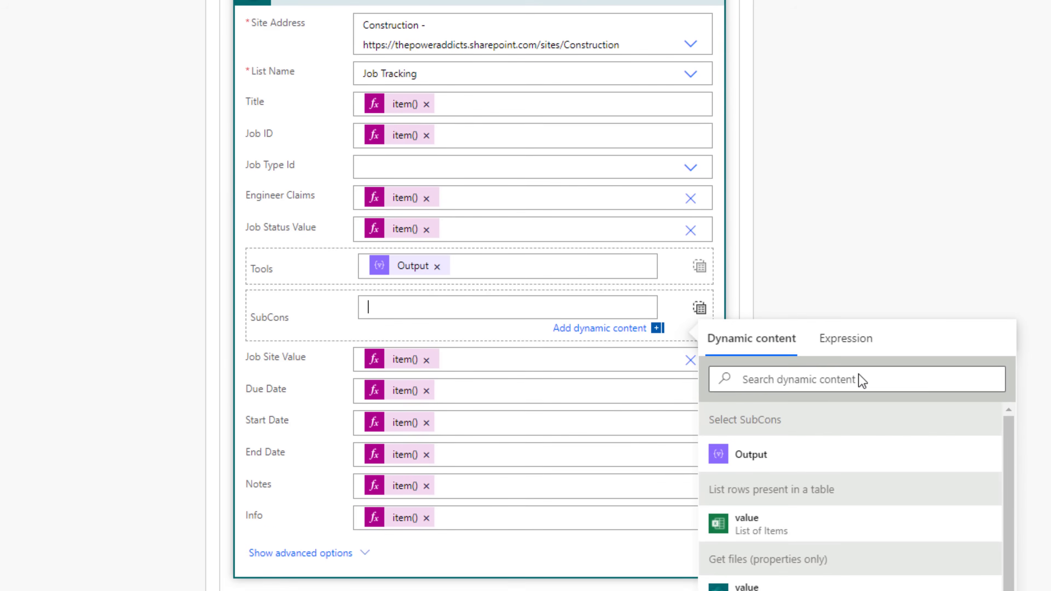
click(764, 453)
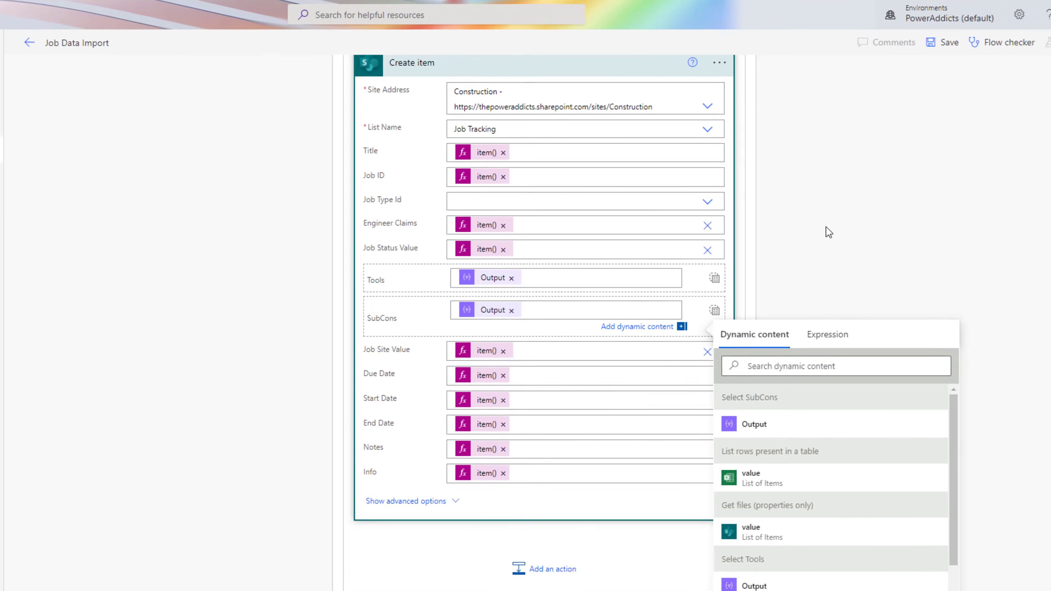
click(843, 204)
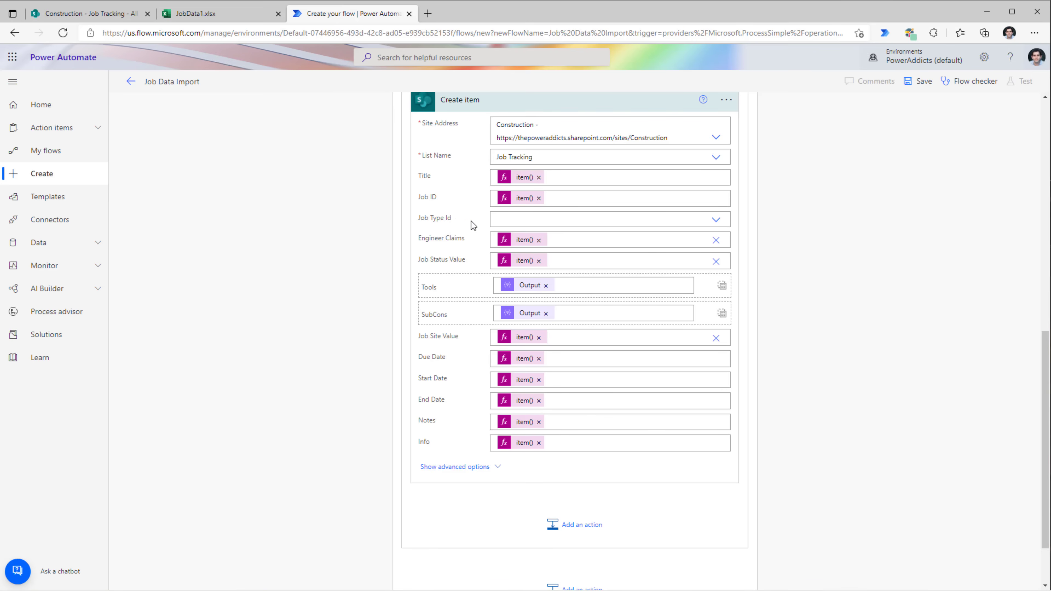
click(712, 223)
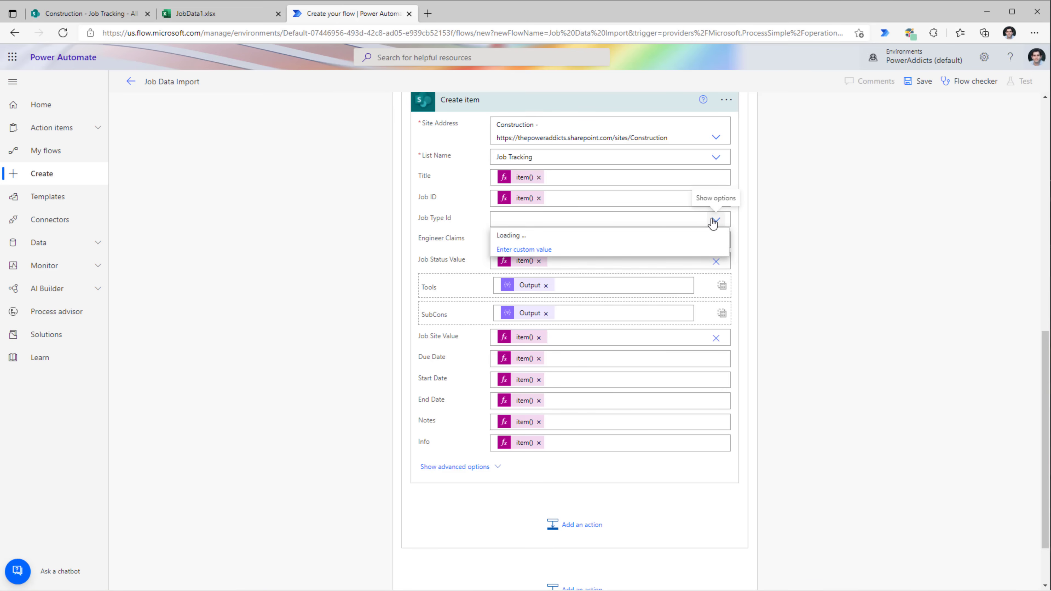
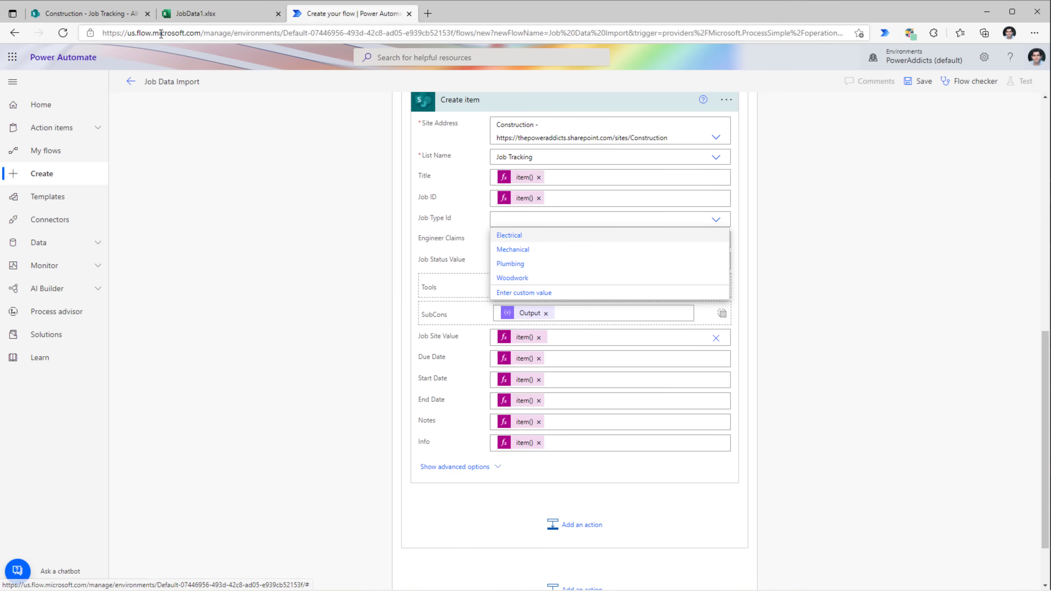
- Check the Job Type values in cells D2–D4 of JobData1.xlsx, then go to the Job Tracking list
click(183, 15)
click(275, 189)
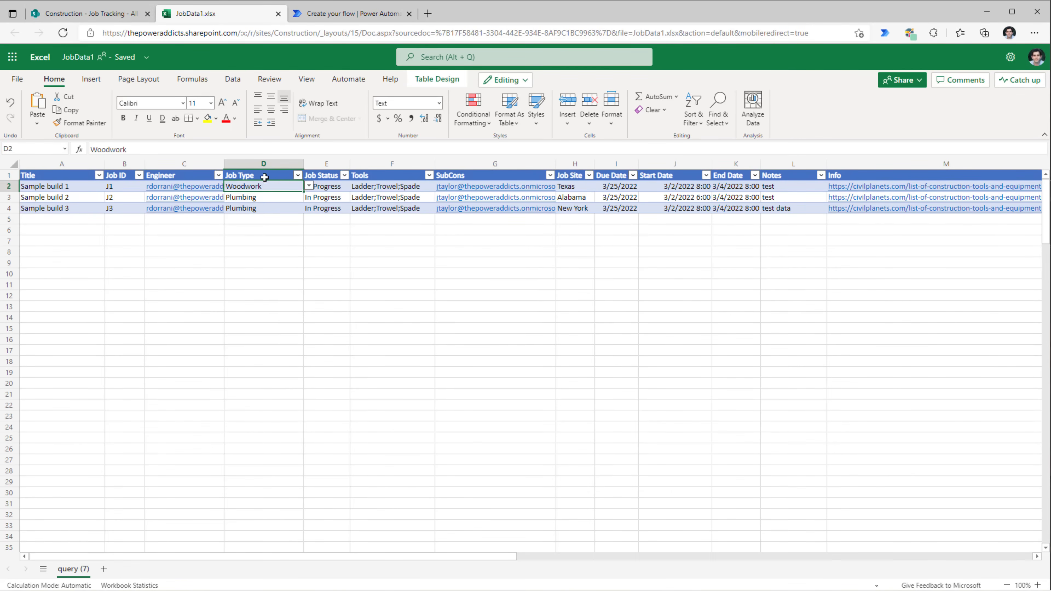
click(275, 198)
click(272, 207)
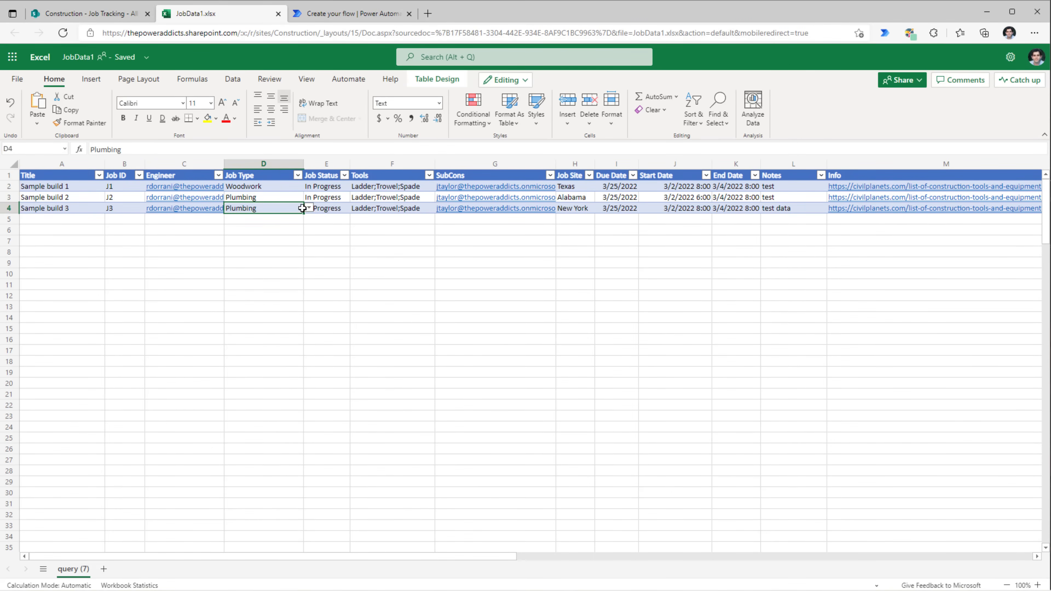
click(110, 16)
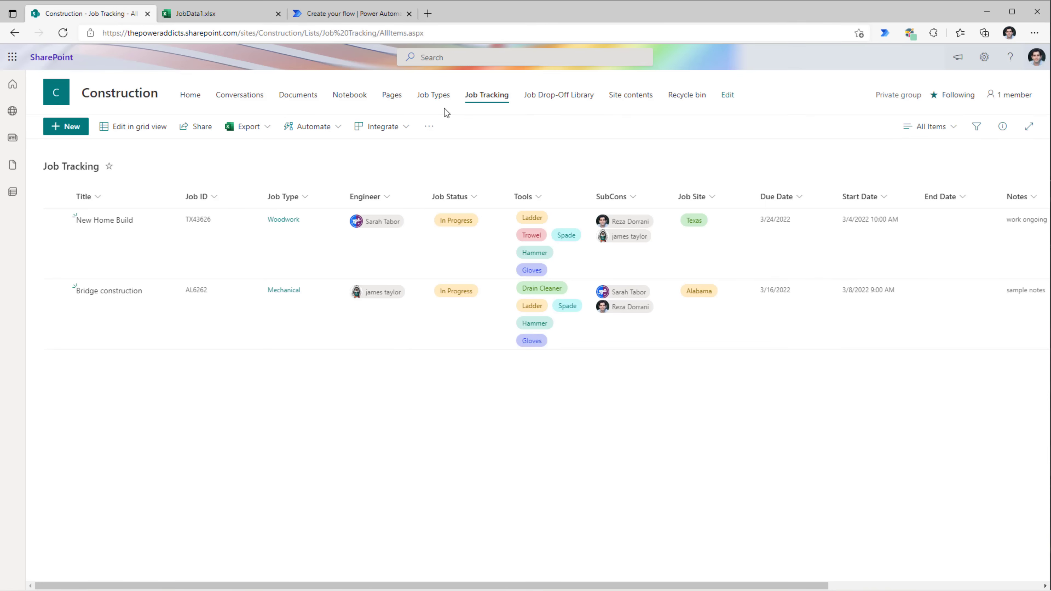
- Show the ID column in the SharePoint Job Types list view
click(434, 96)
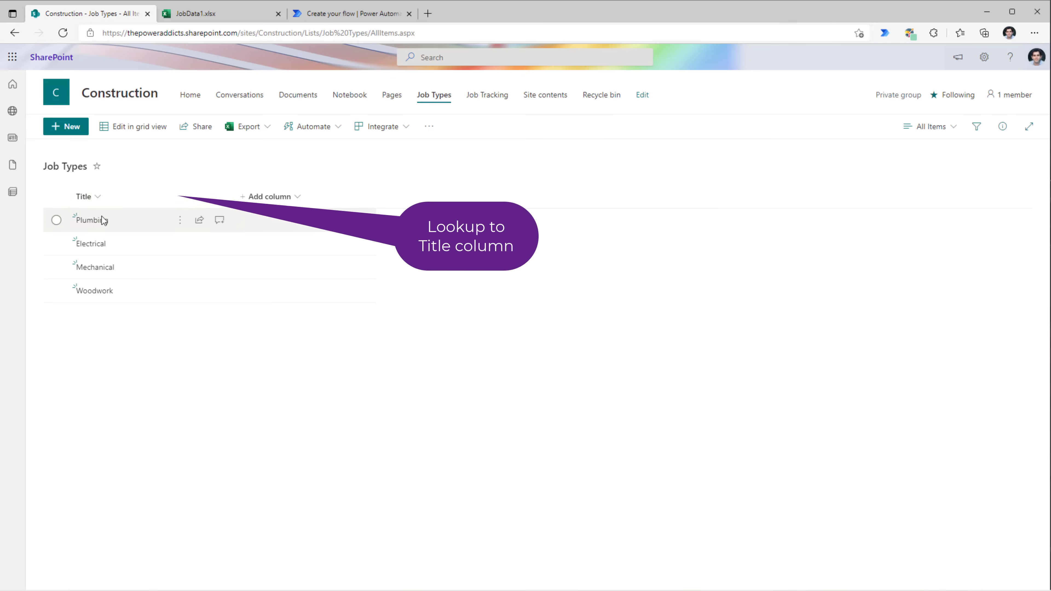
click(294, 196)
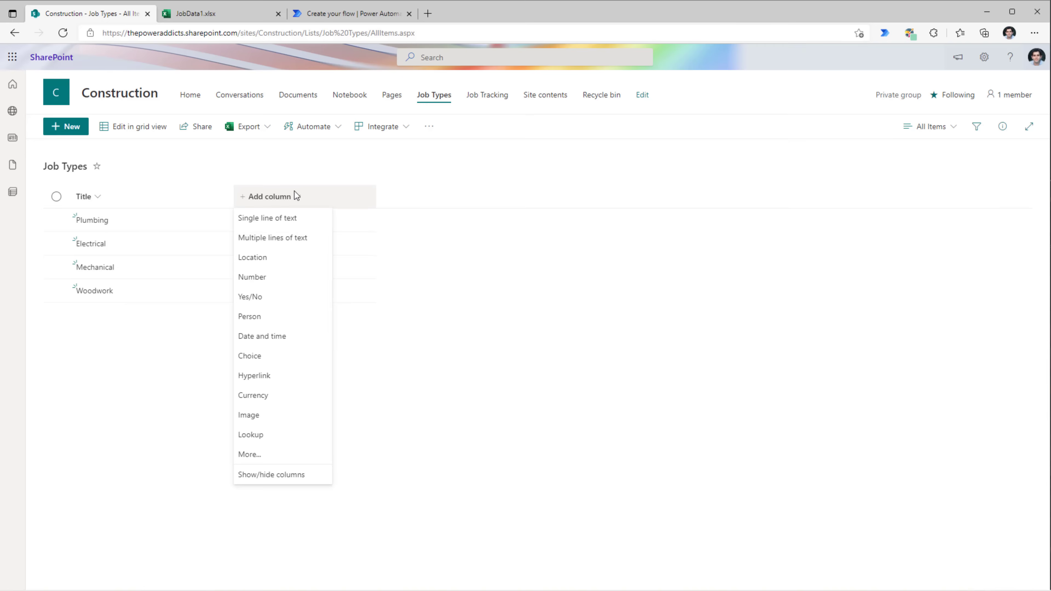
click(281, 474)
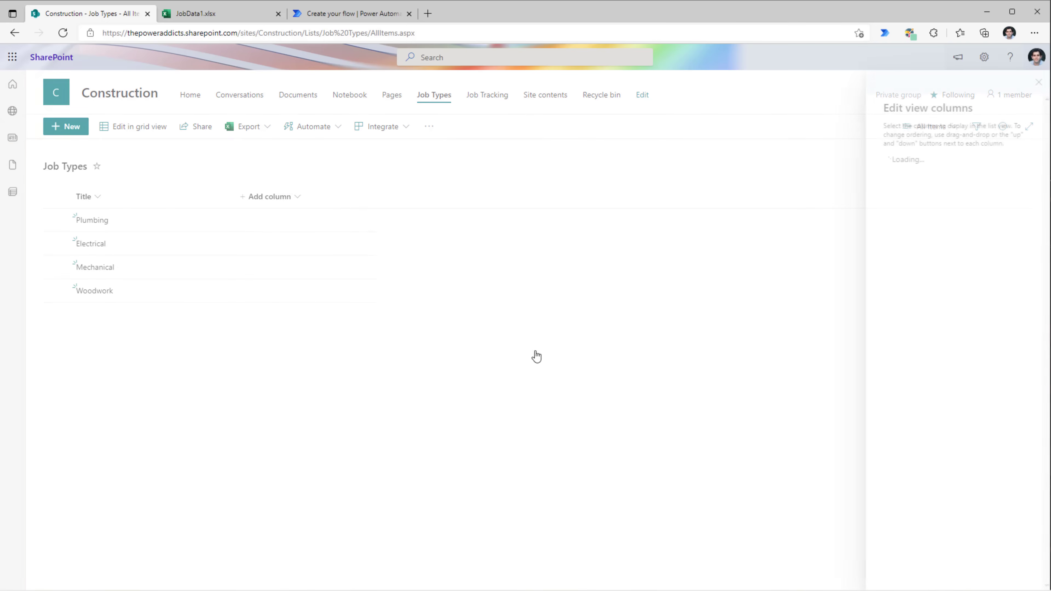
click(890, 183)
click(904, 83)
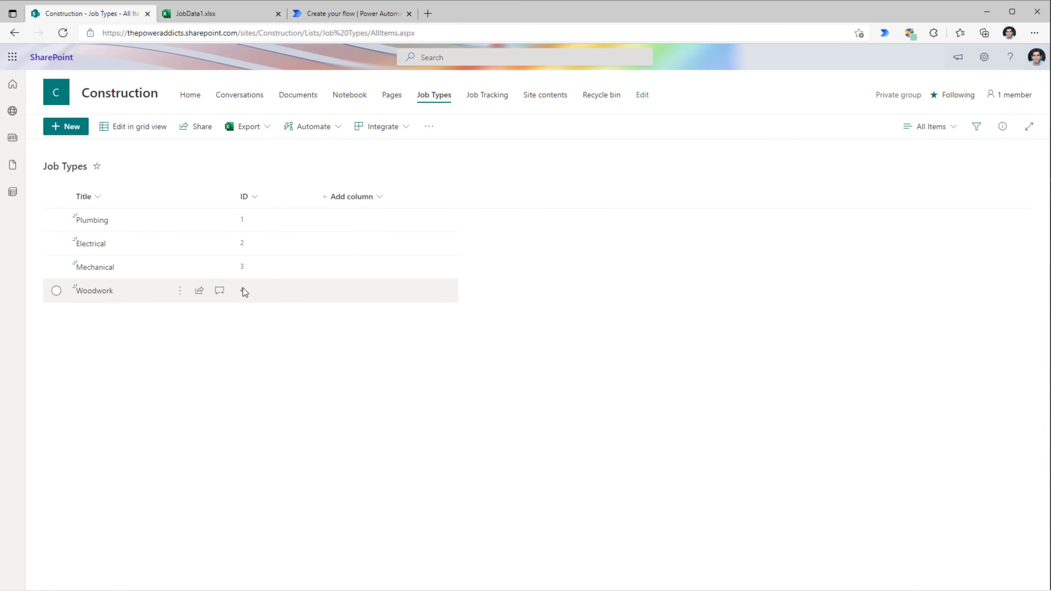
- Check the Woodwork job type in Excel's D2, then return to the flow editor
click(221, 17)
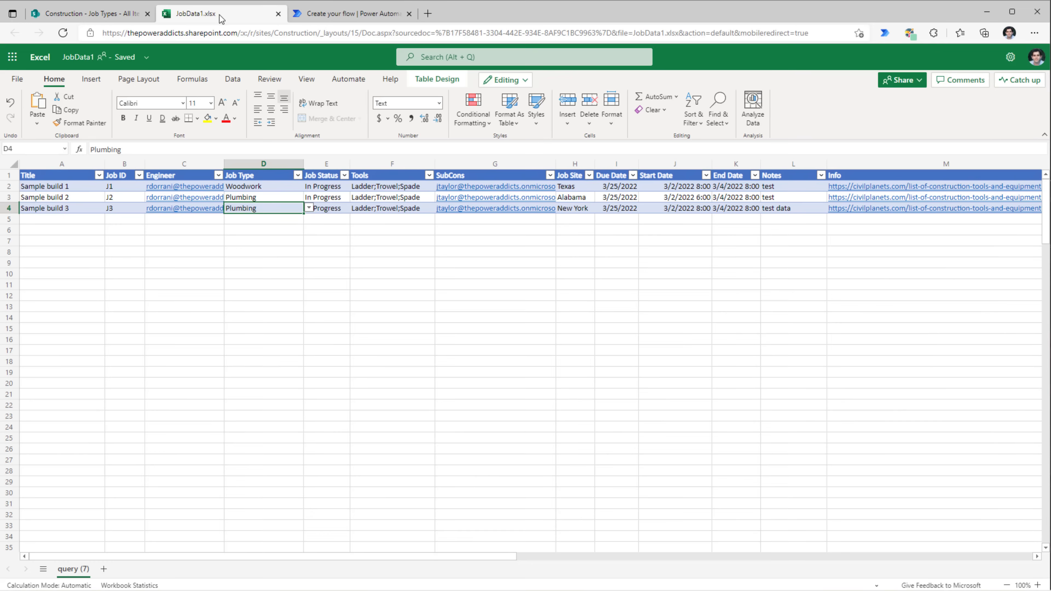
click(246, 188)
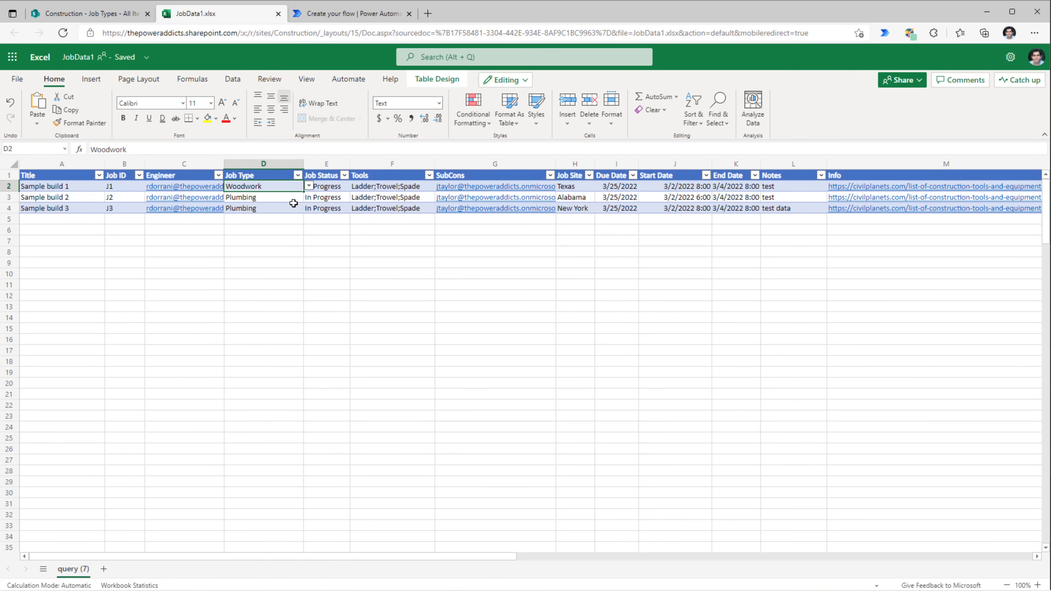
click(328, 21)
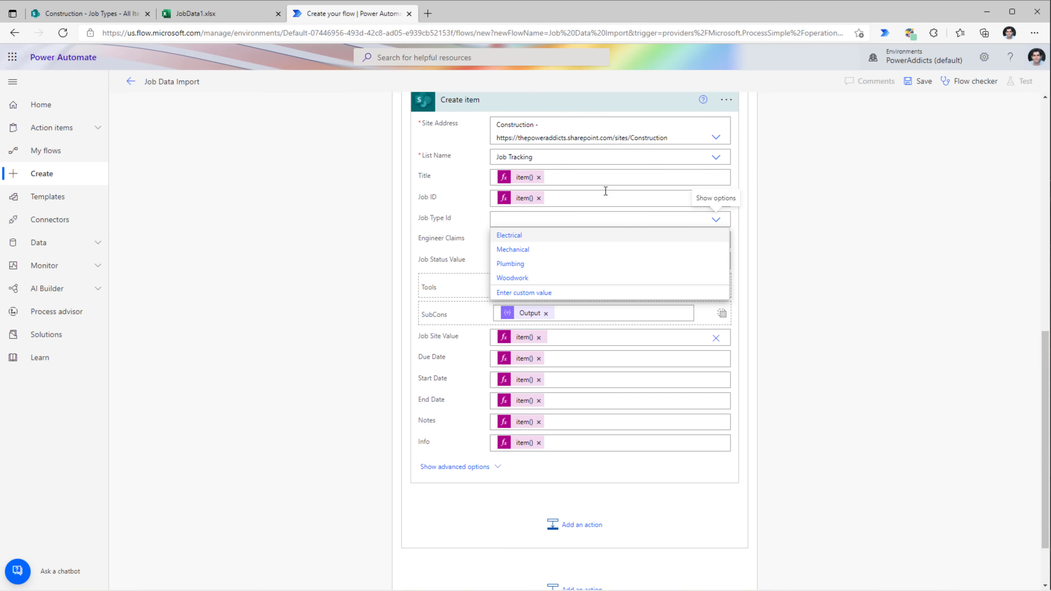
- Add a SharePoint Get items action after Get files, reading the Construction site's Job Types list
click(618, 282)
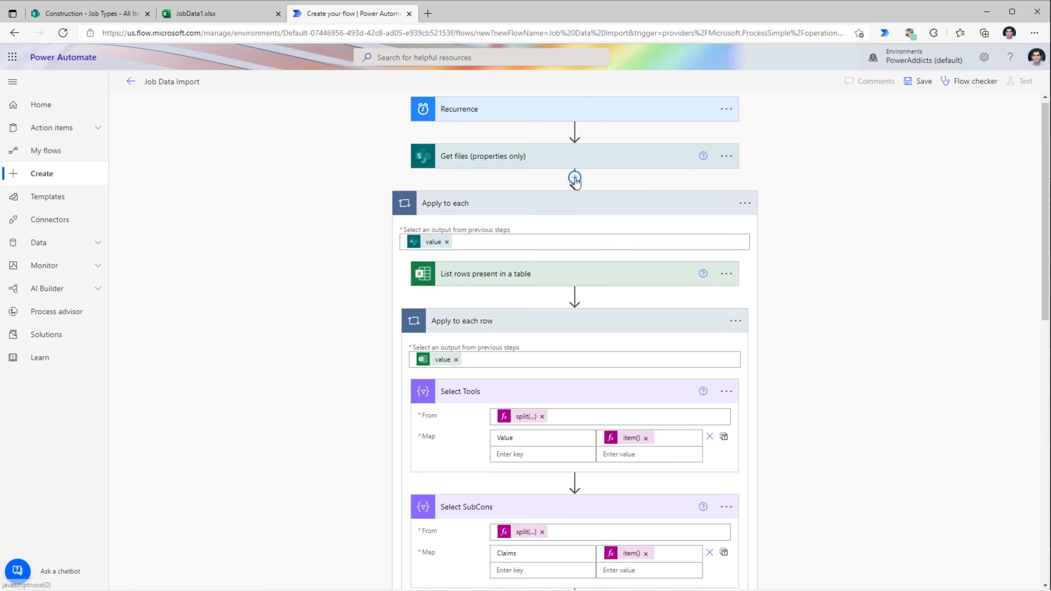
click(575, 178)
click(569, 194)
text(get item)
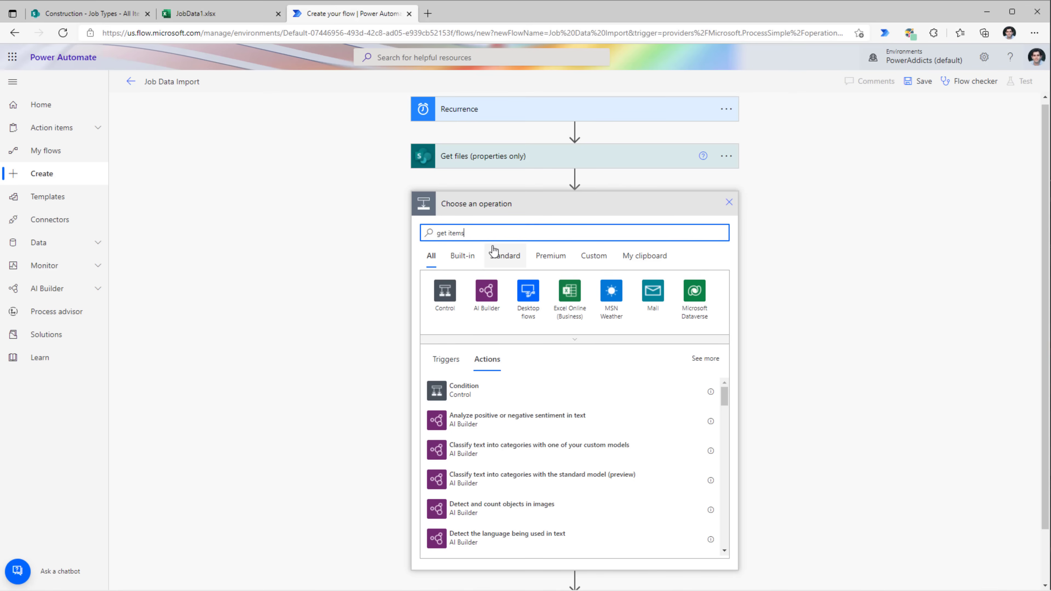
text(s)
click(486, 401)
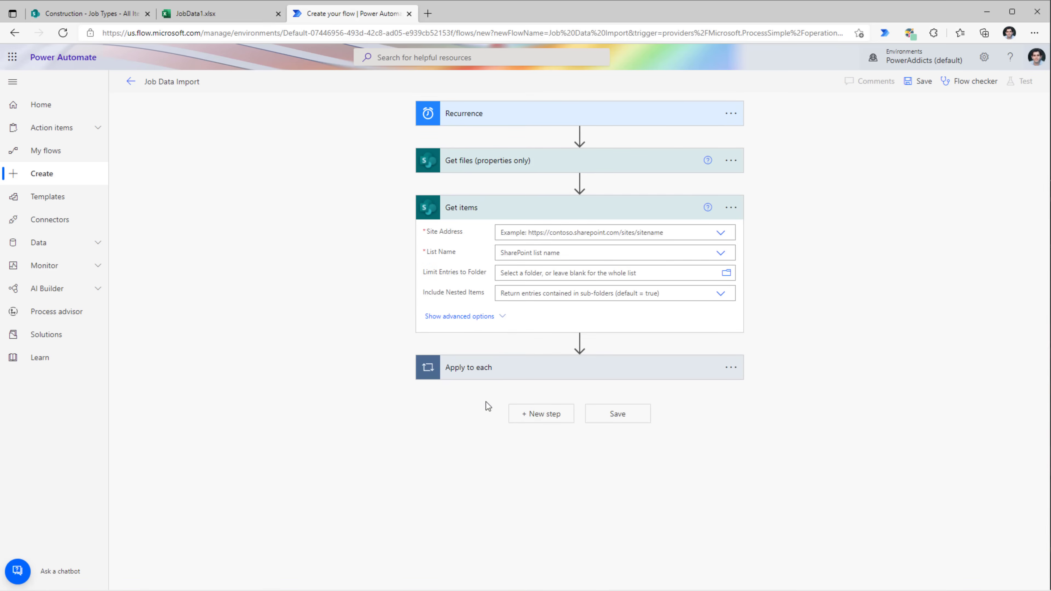
click(721, 232)
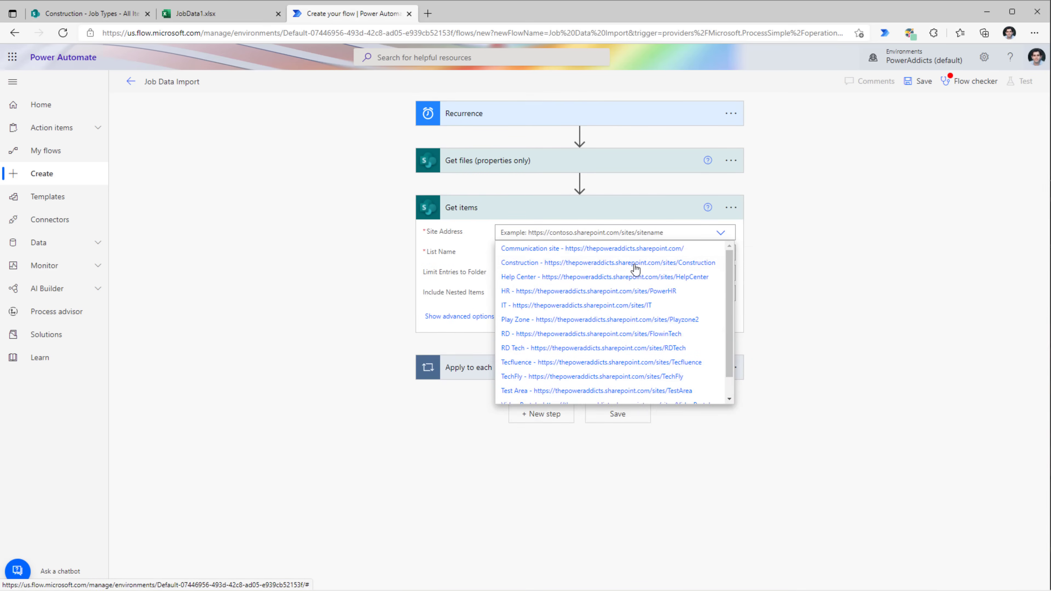
click(644, 263)
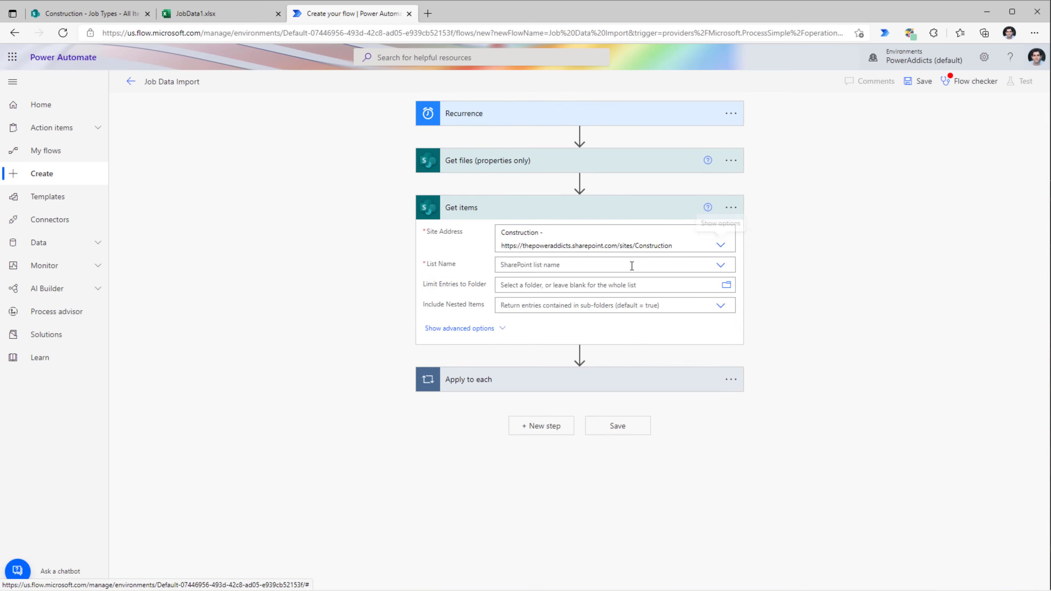
click(606, 264)
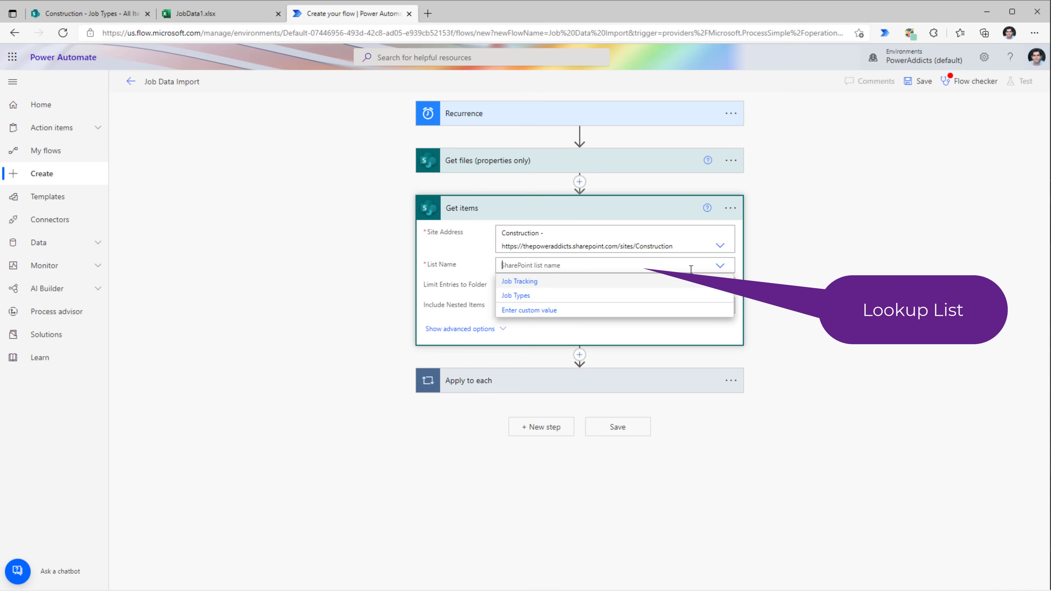
click(530, 296)
- Rename the Get items action to Get Job Types
click(730, 207)
click(771, 226)
text(Job Types)
click(800, 242)
- Expand the Apply to each, Apply to each row and Create item steps
click(517, 381)
scroll(780, 287, down, 2)
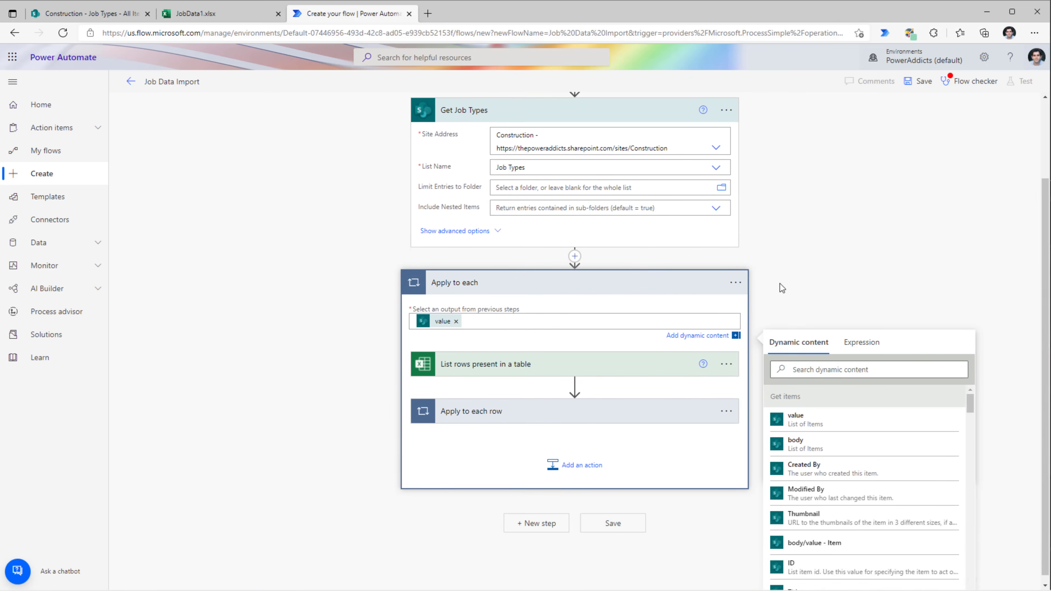
click(522, 410)
scroll(463, 264, down, 4)
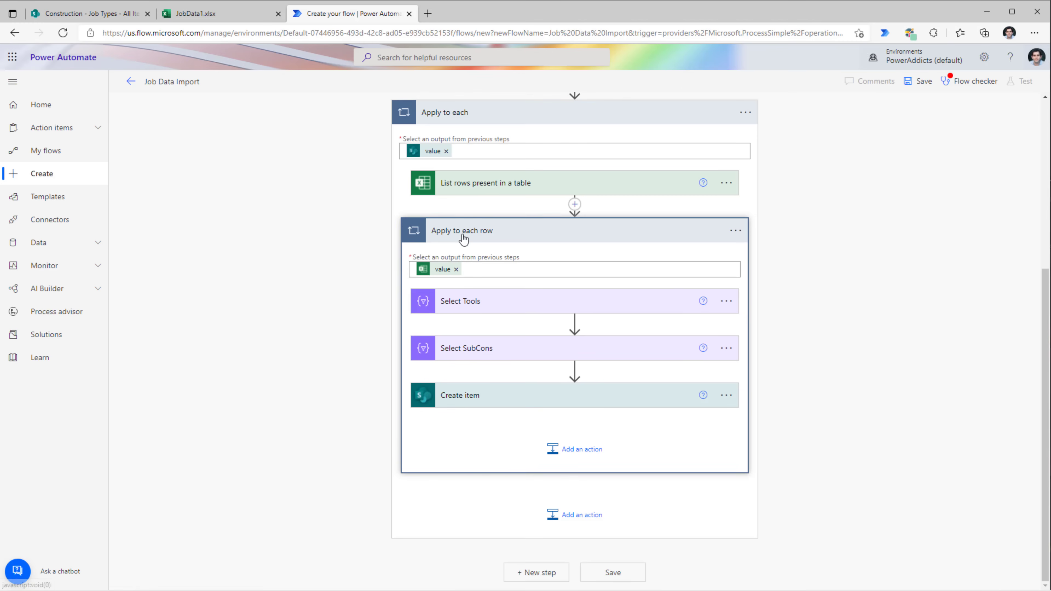
click(517, 386)
scroll(517, 386, down, 3)
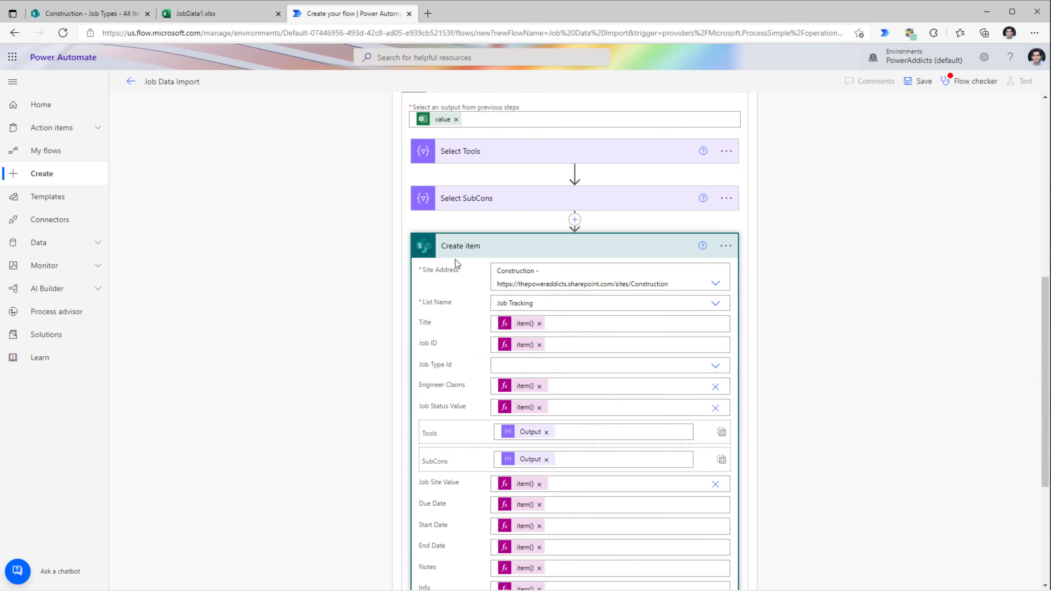
click(574, 224)
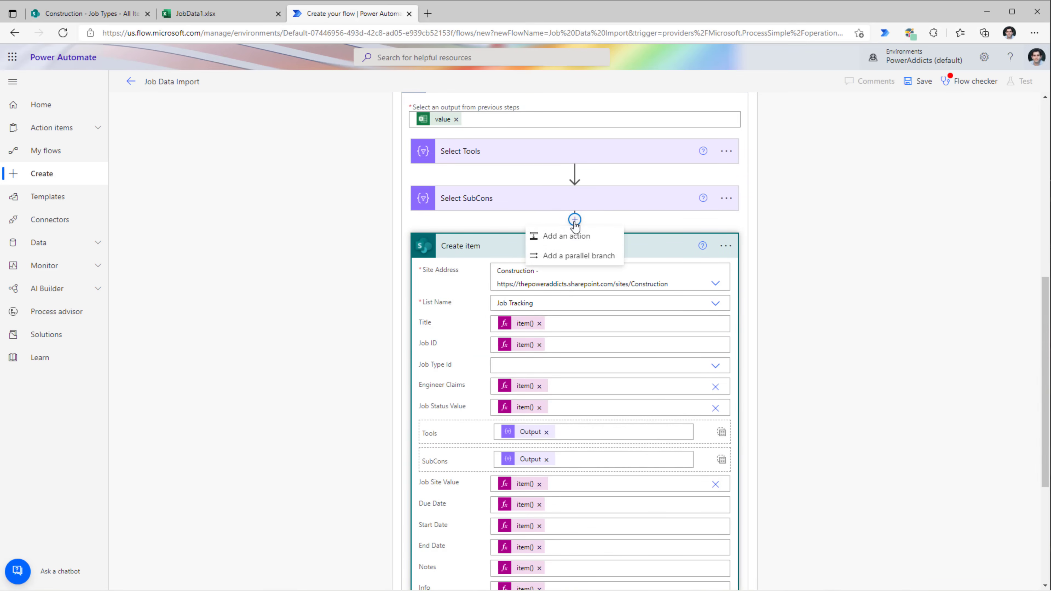
- Add a Filter array action above Create item that filters the Get Job Types items
click(576, 239)
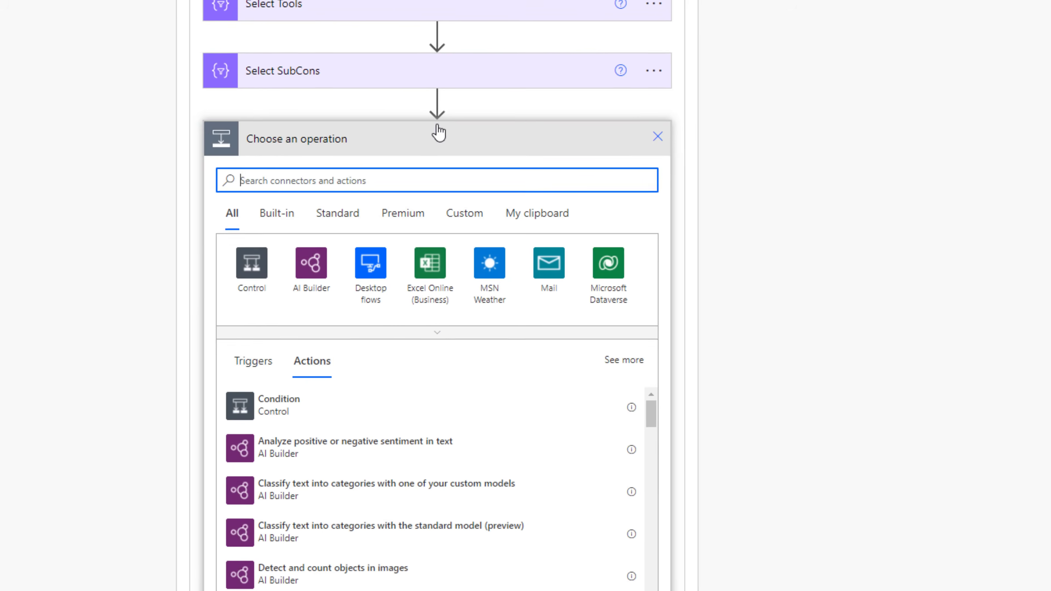
text(filter)
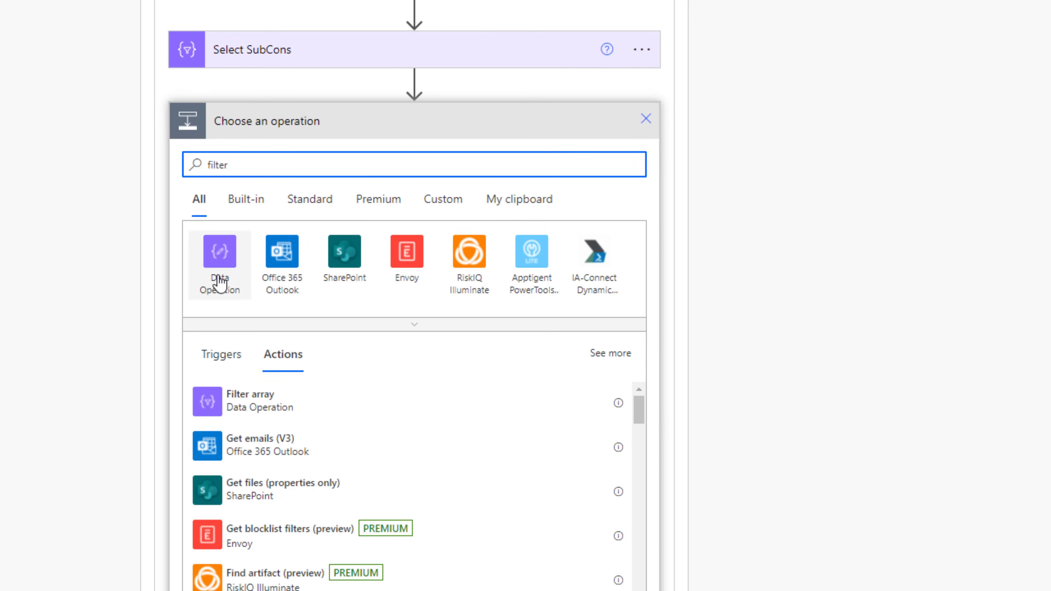
click(262, 412)
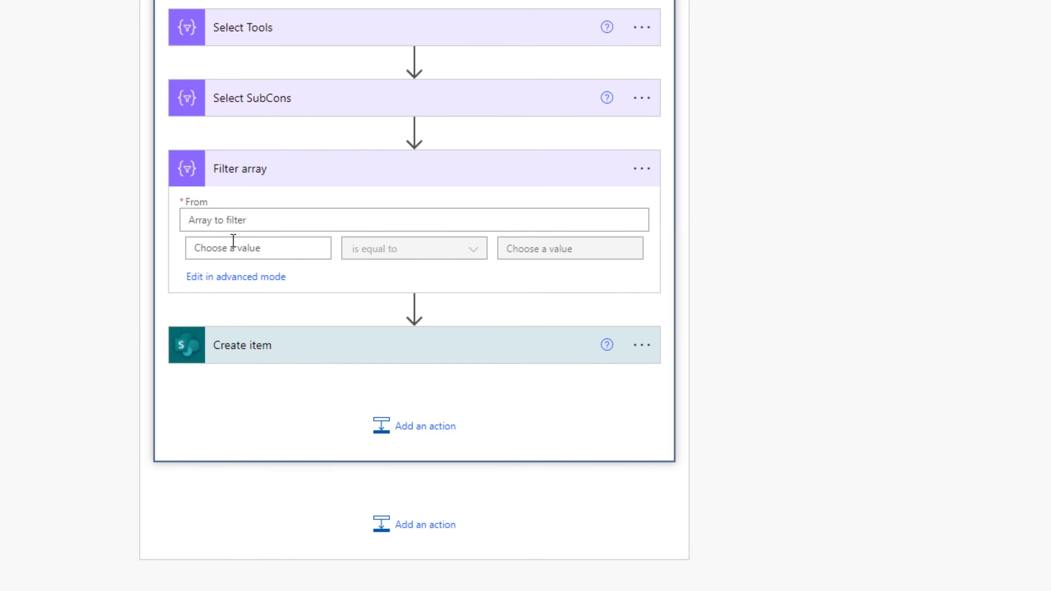
click(231, 220)
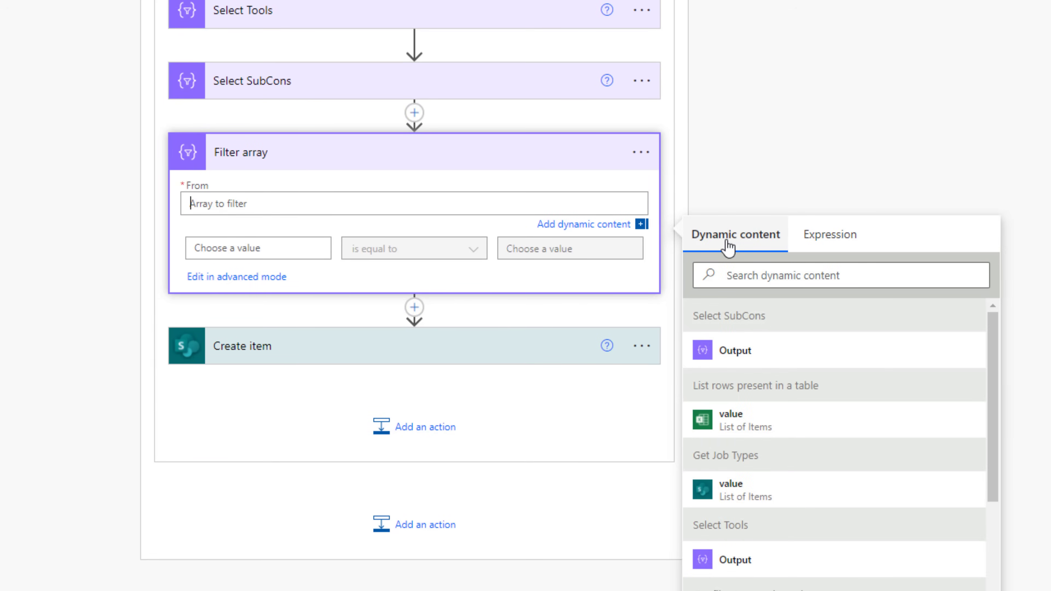
scroll(758, 394, down, 1)
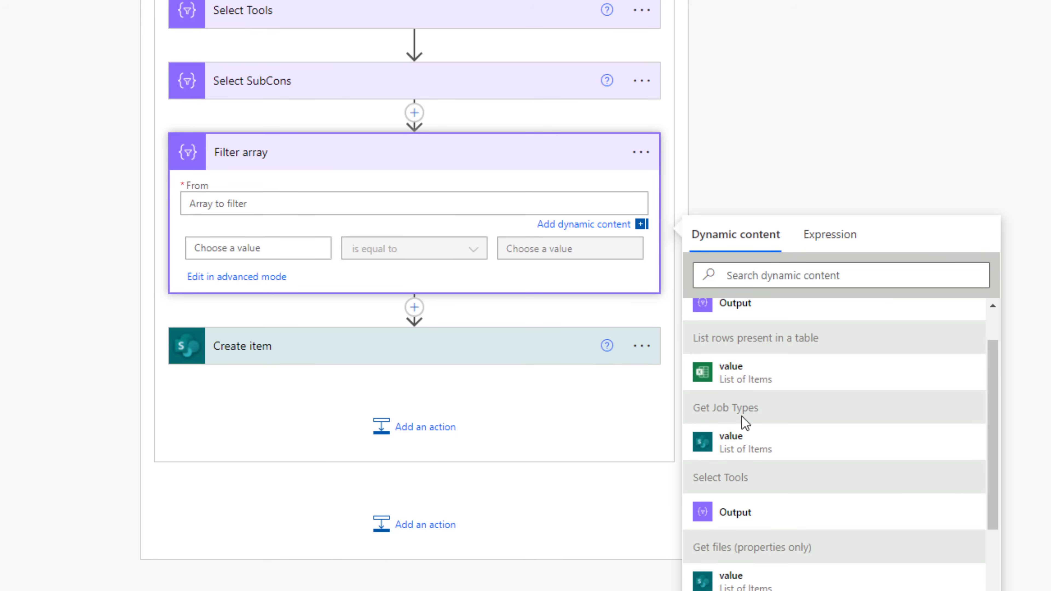
click(744, 447)
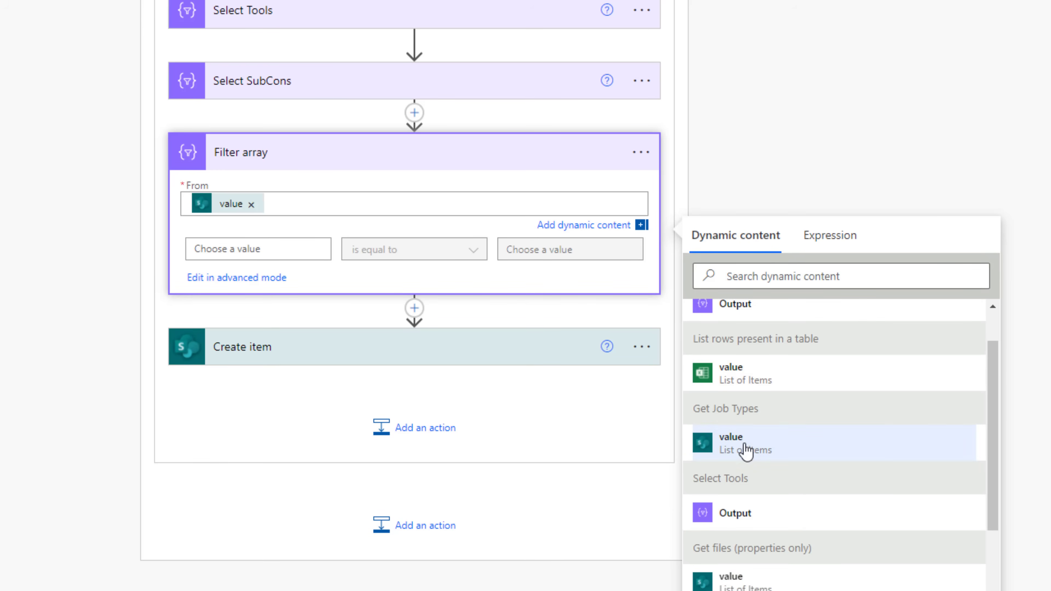
- Set the filter condition's left value to the expression item()?['Title']
click(247, 253)
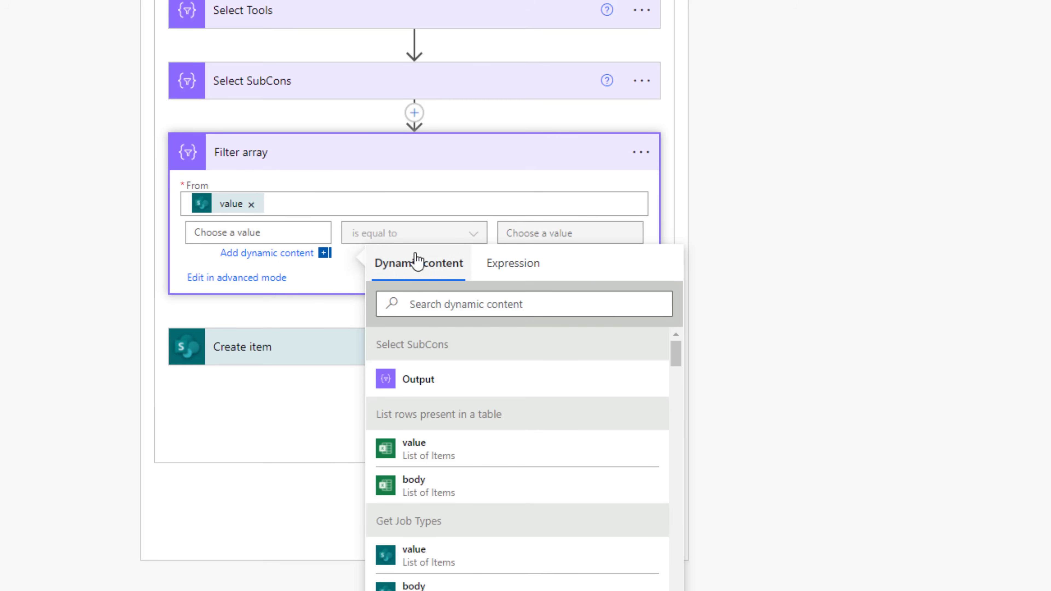
click(510, 273)
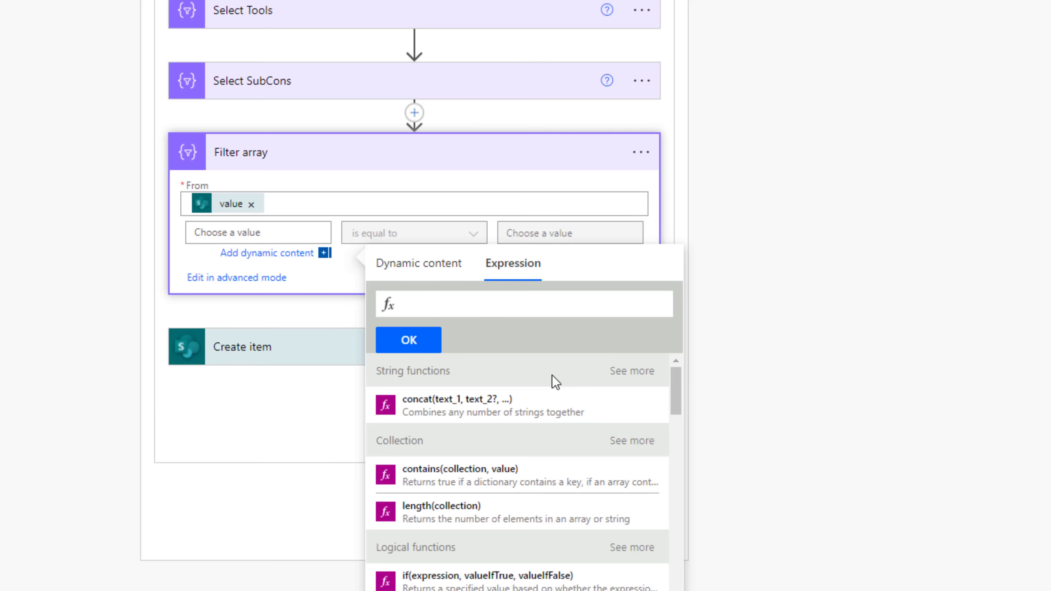
text(item()?['Title)
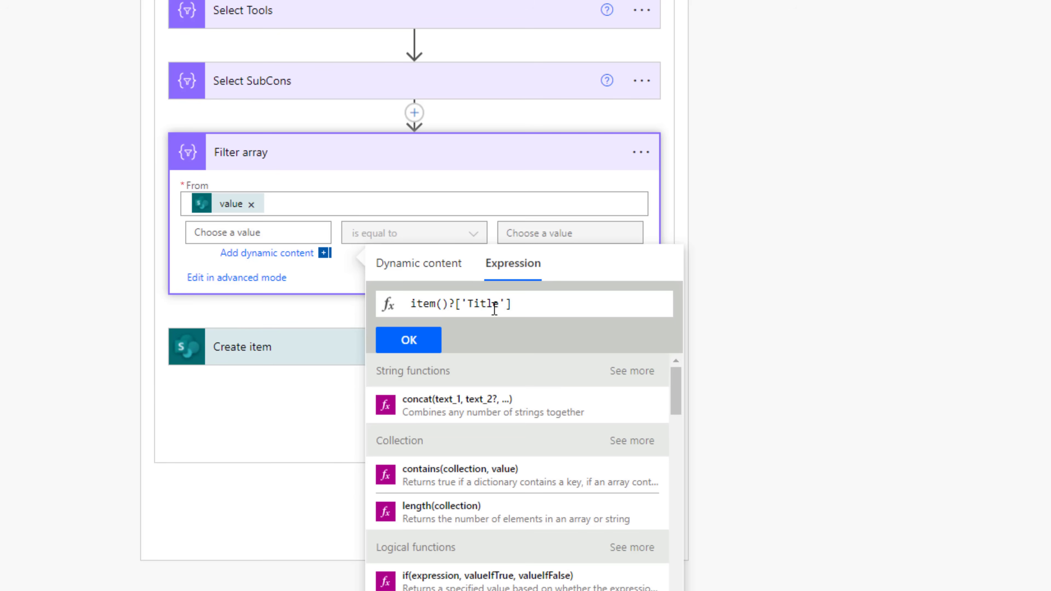
click(412, 343)
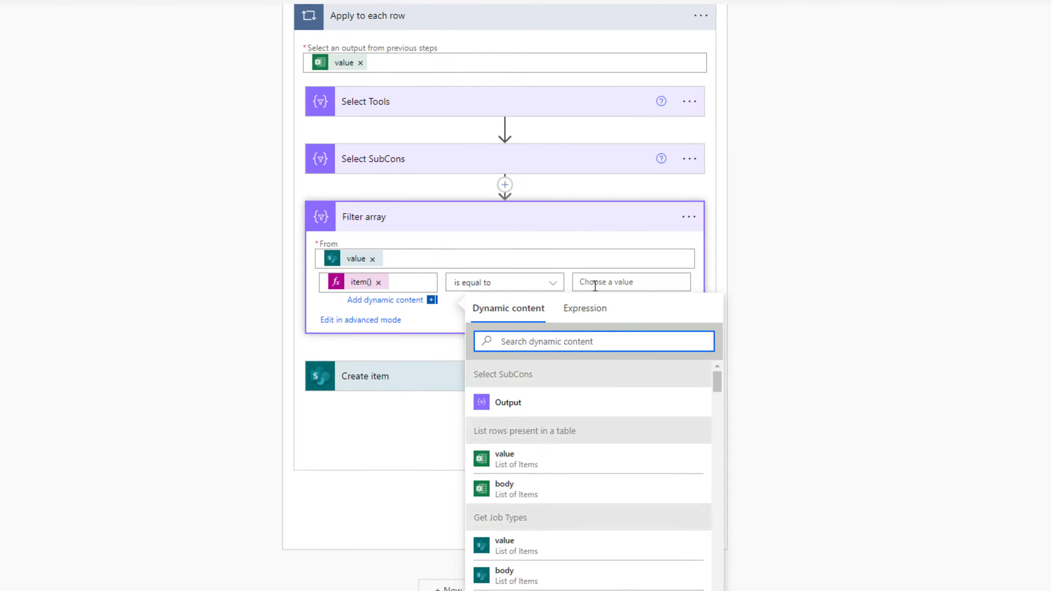
- Check the Excel column names, try Current item as the right-hand value, then remove it
click(571, 233)
click(223, 14)
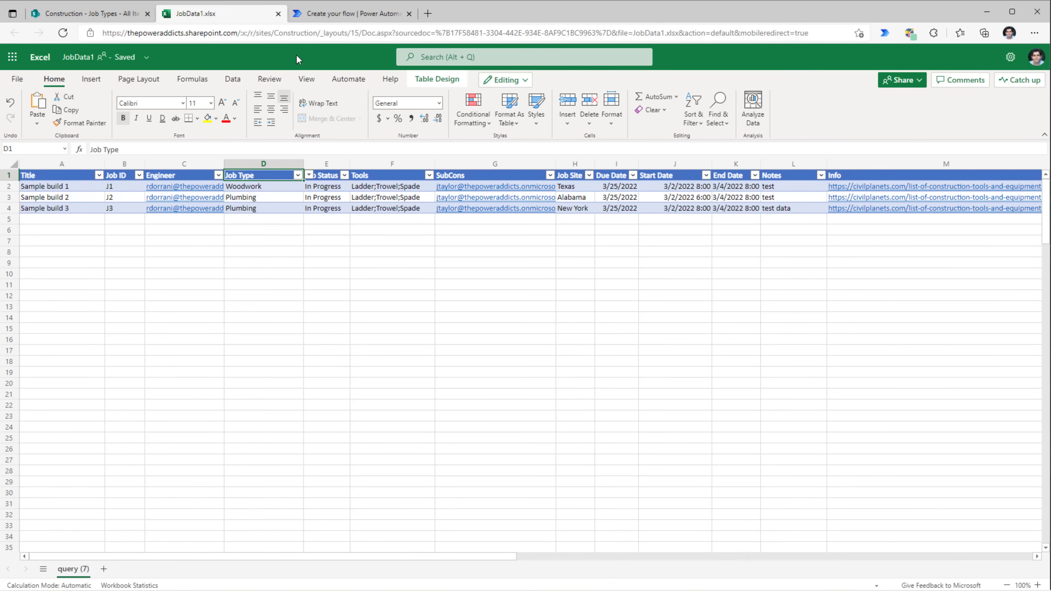
click(322, 13)
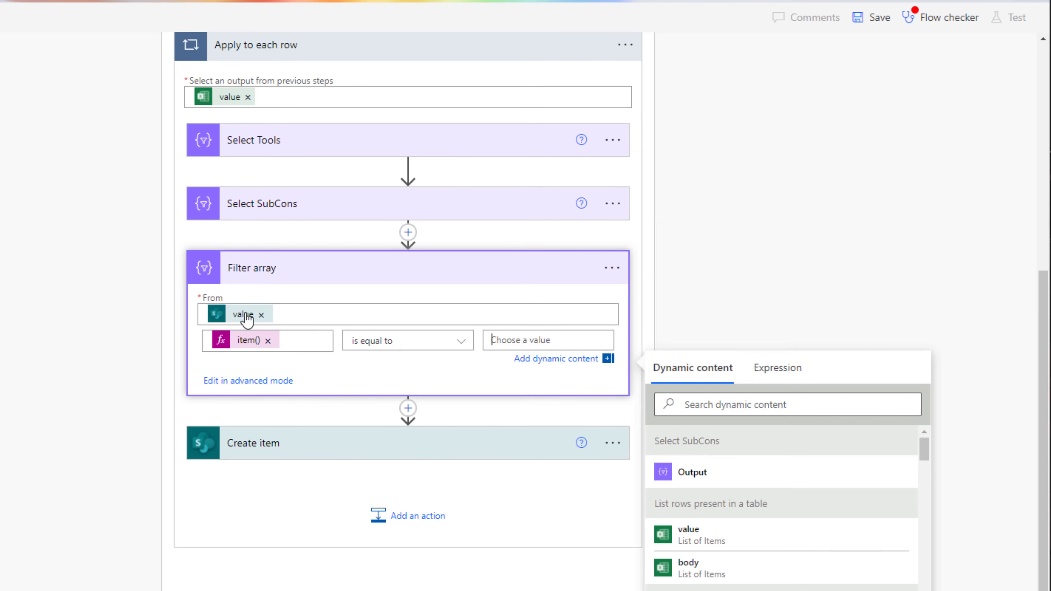
click(555, 343)
scroll(710, 367, down, 1)
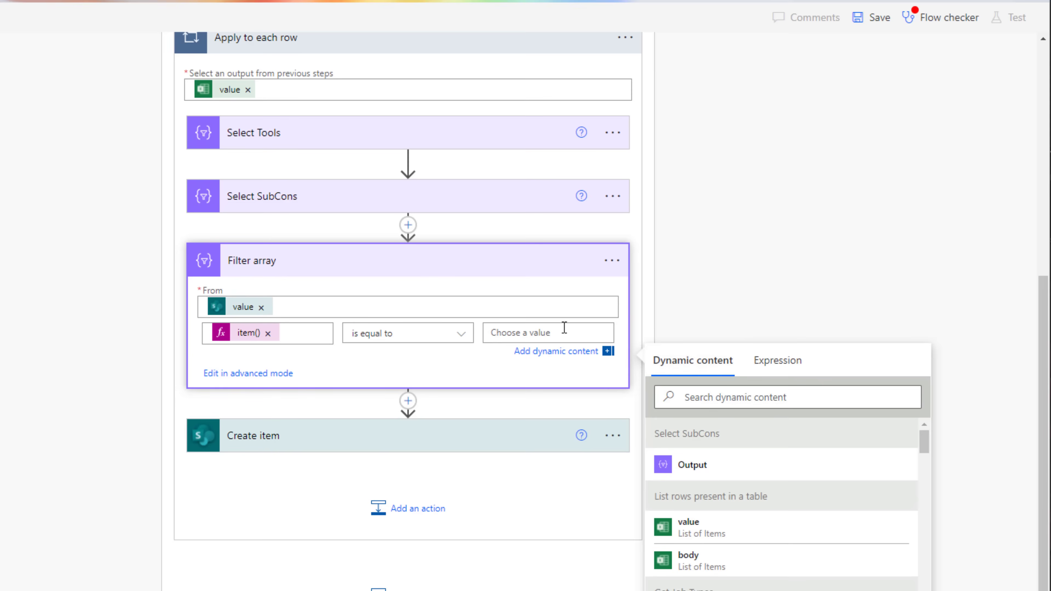
click(742, 396)
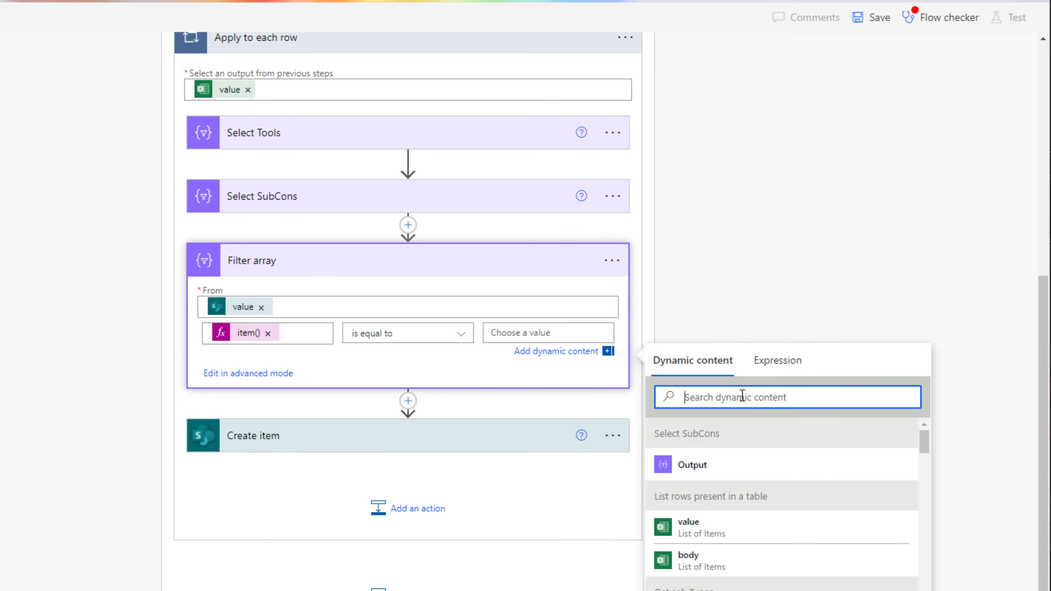
text(current)
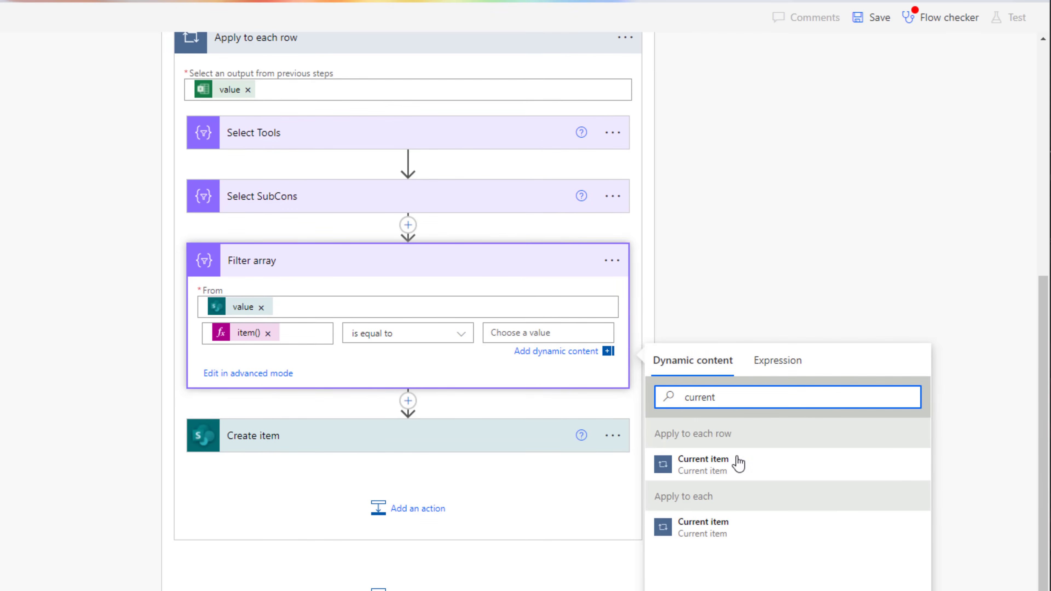
scroll(439, 298, up, 3)
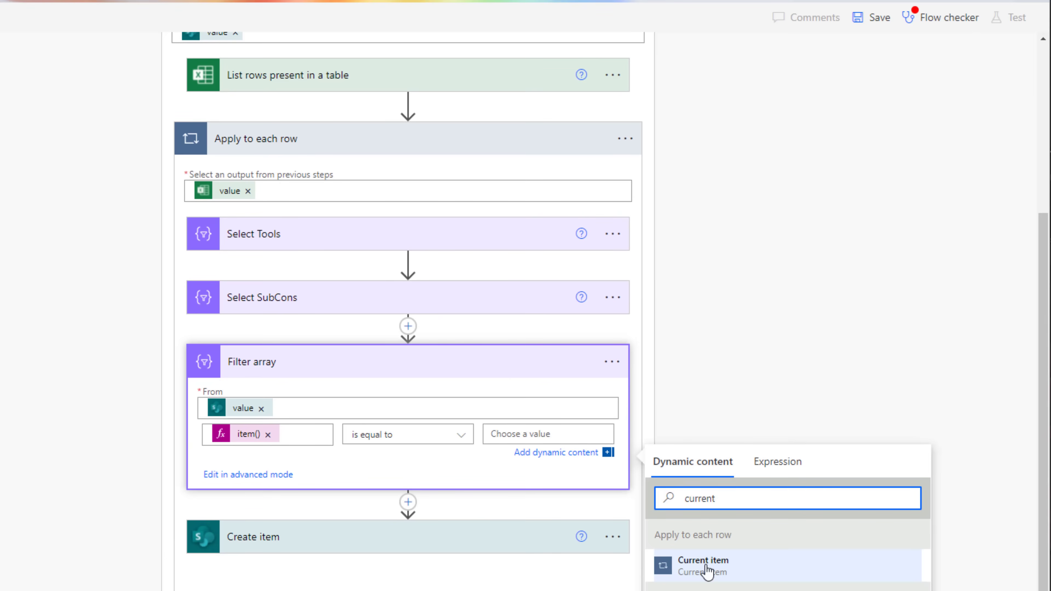
click(743, 570)
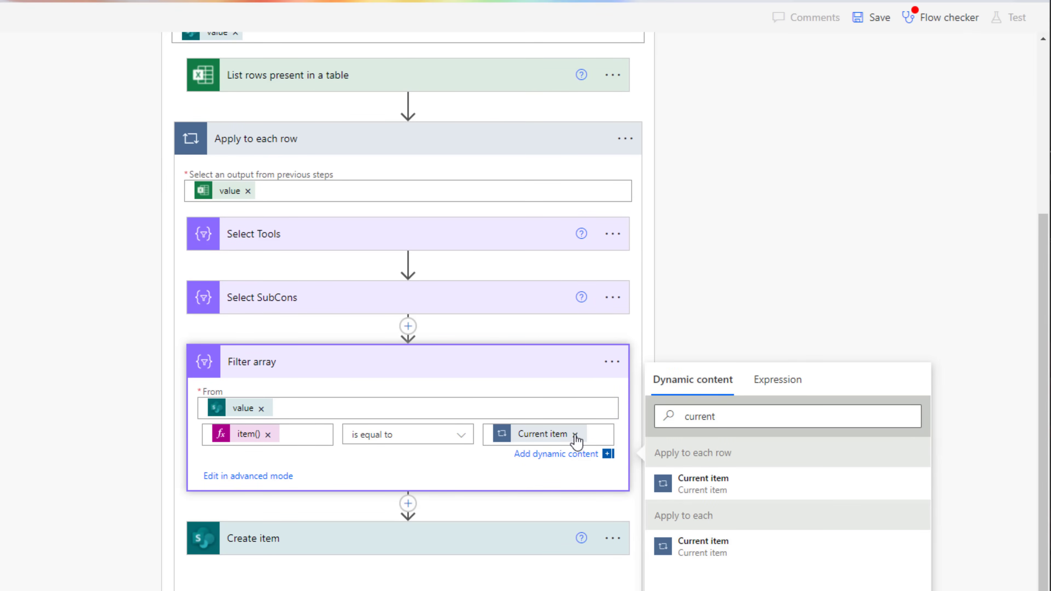
click(610, 432)
double_click(602, 432)
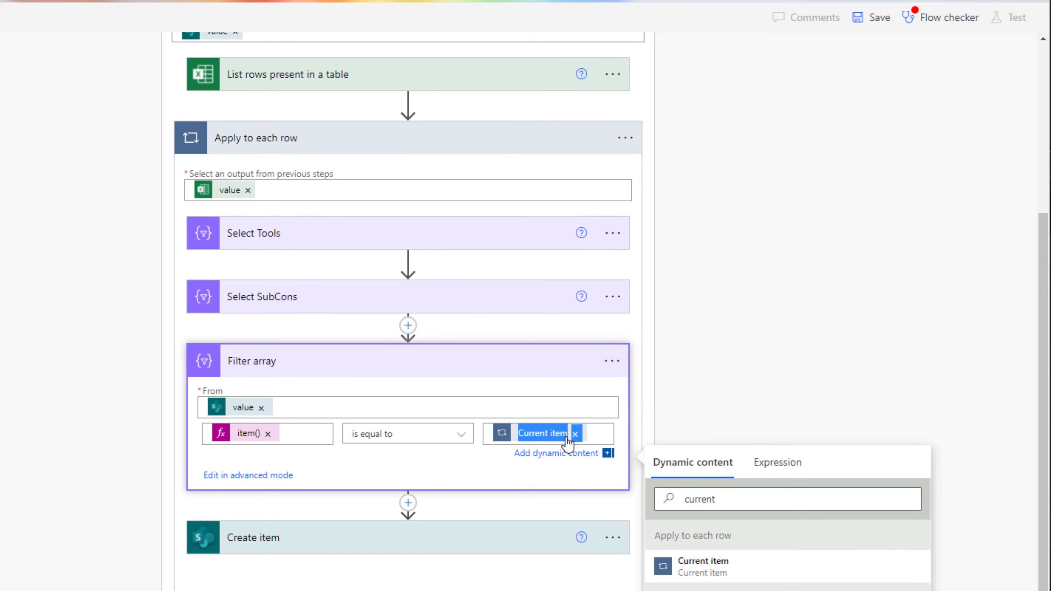
click(575, 435)
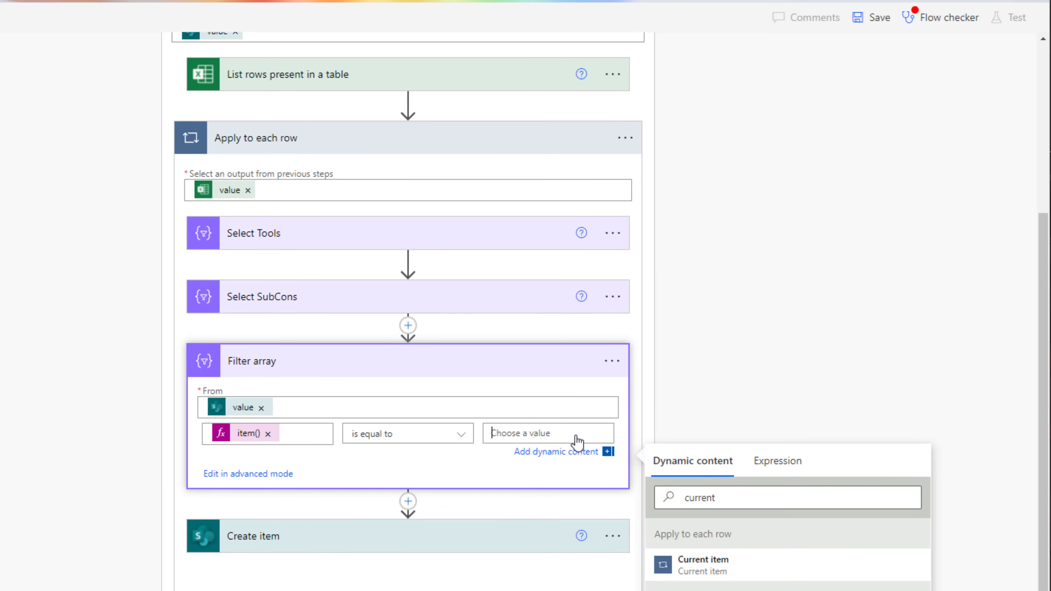
- Start the right-hand expression as items('Apply_to_each_row')?[' with the leading @ removed
click(761, 462)
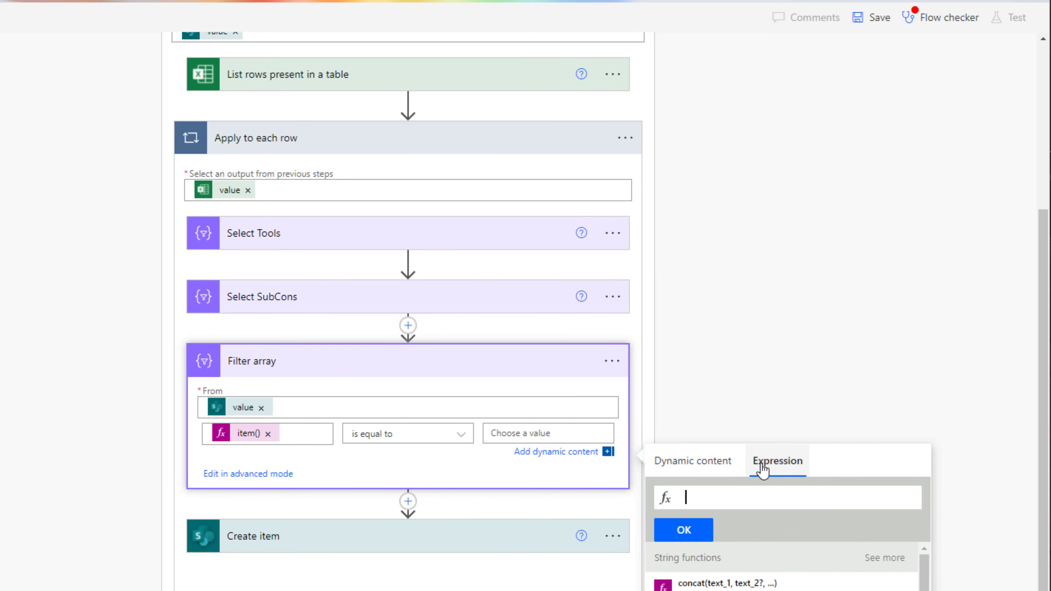
text(@items('Apply_to_each_row'))
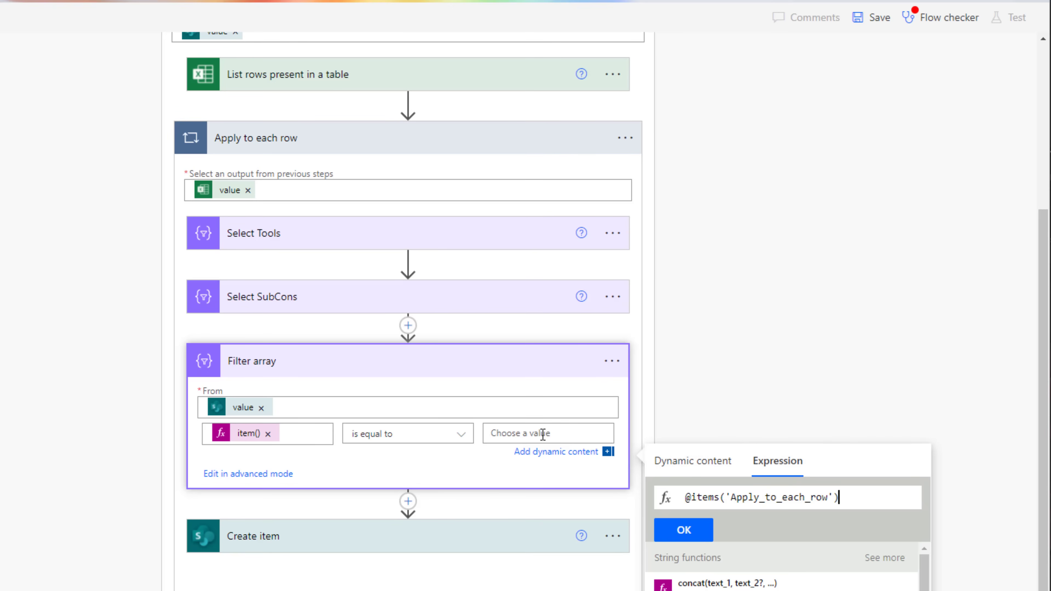
click(693, 502)
key(BackSpace)
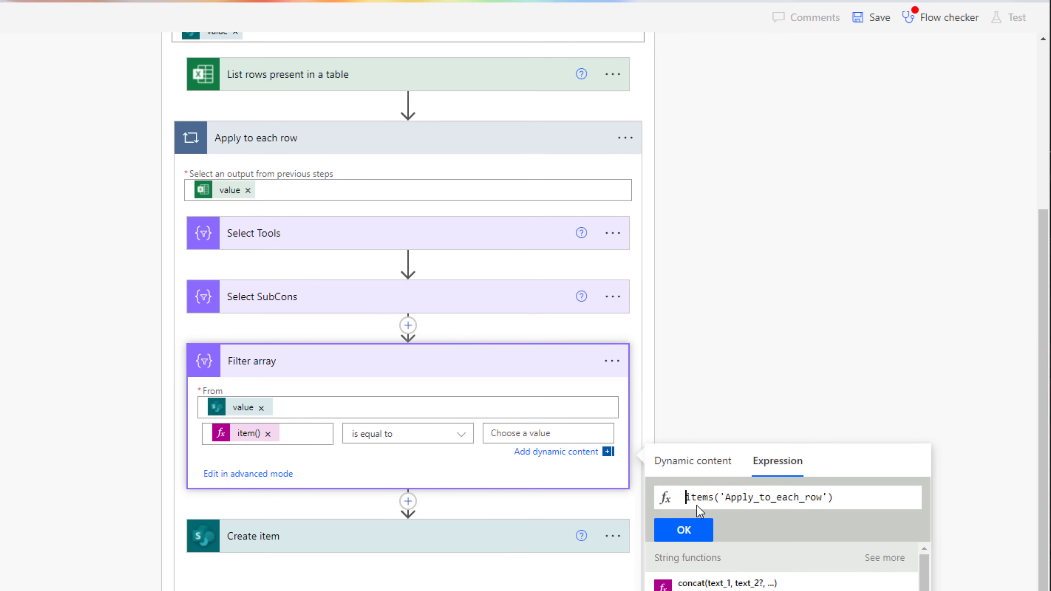
drag(854, 498, 687, 498)
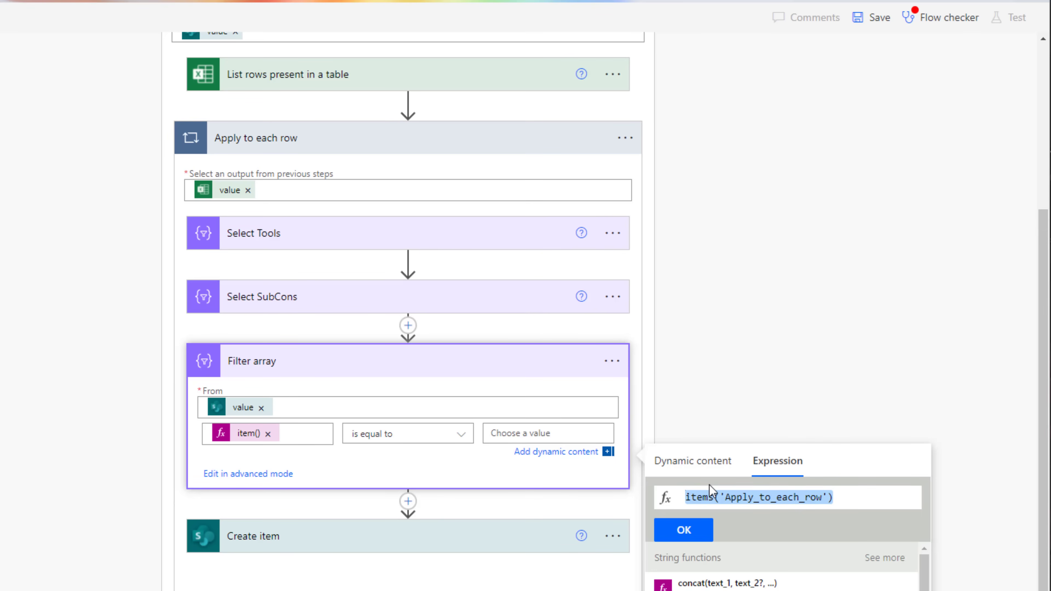
click(844, 497)
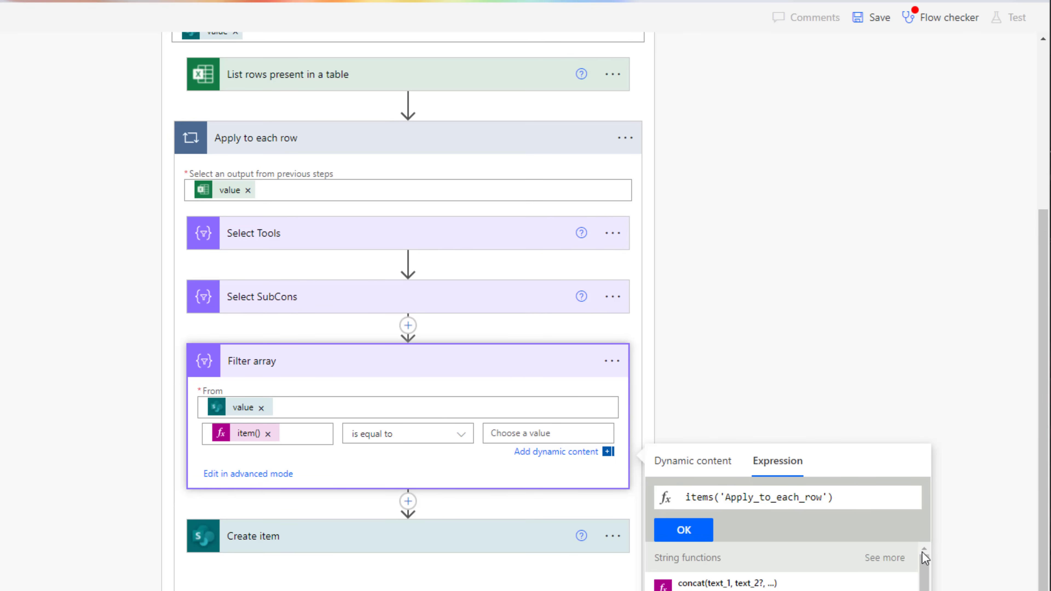
text(?[')
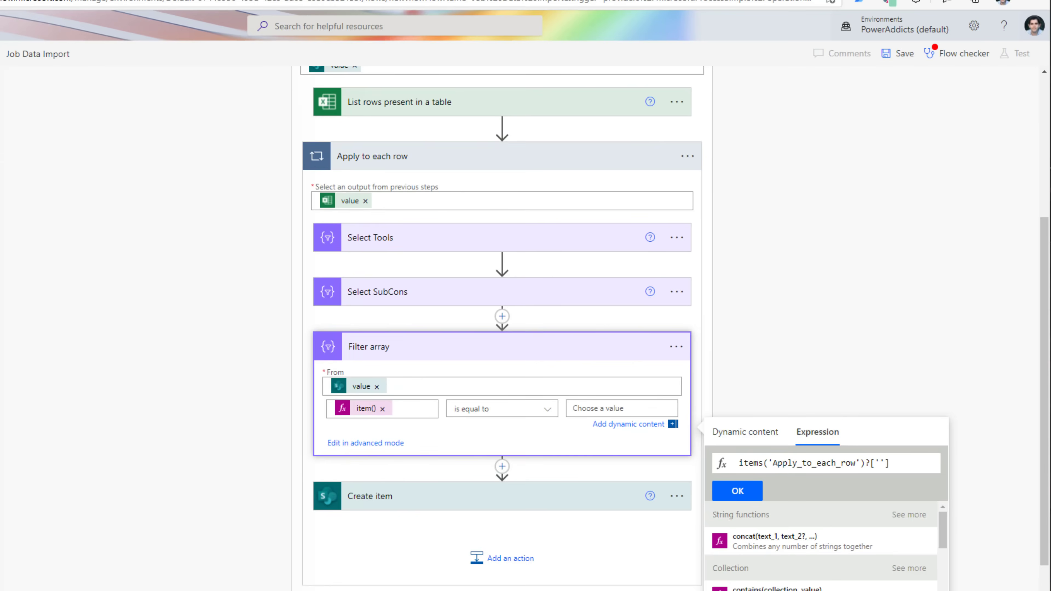
- Copy 'Job Type' from Excel's D1 header to complete items('Apply_to_each_row')?['Job Type']
click(230, 20)
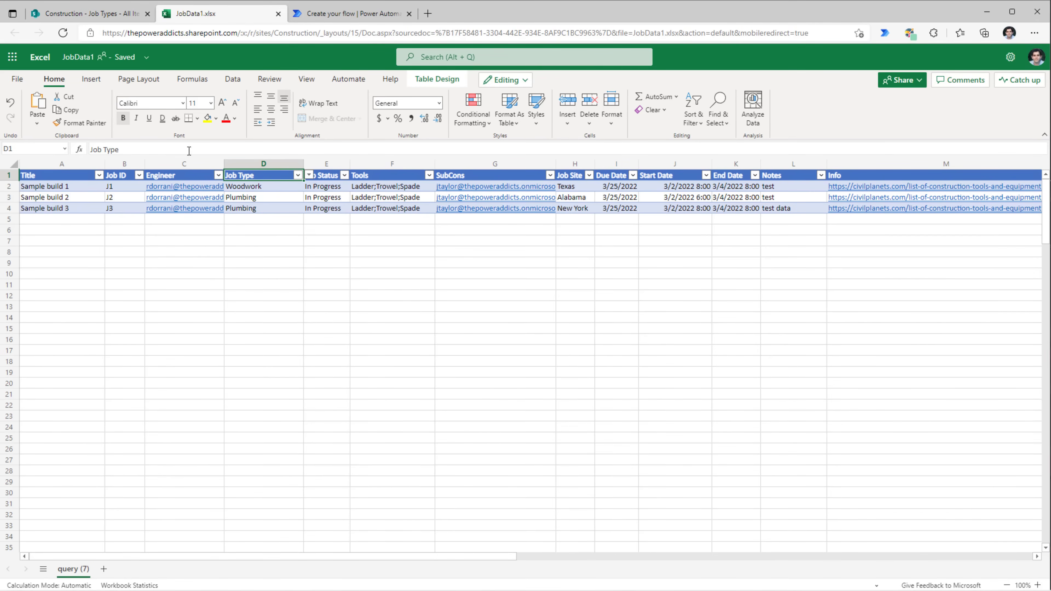
drag(189, 151, 89, 144)
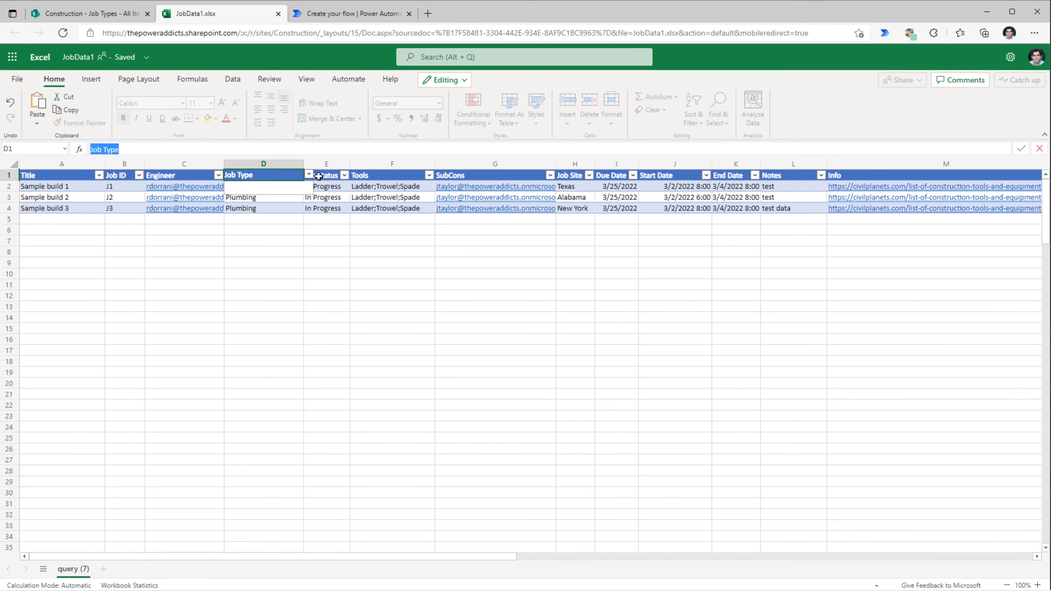
key(ctrl+c)
key(ctrl+Tab)
key(ctrl+v)
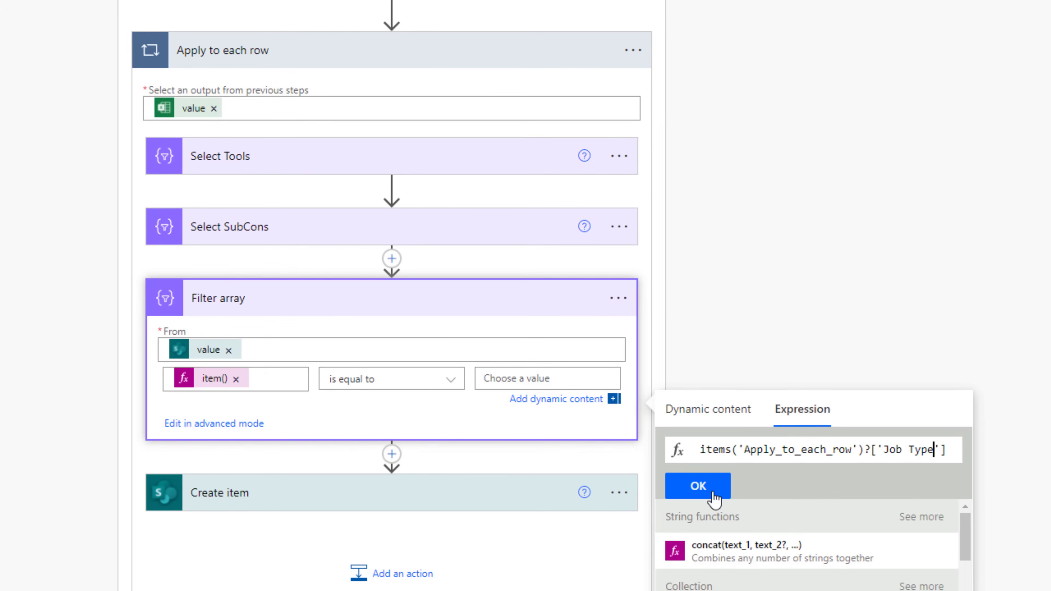
click(714, 495)
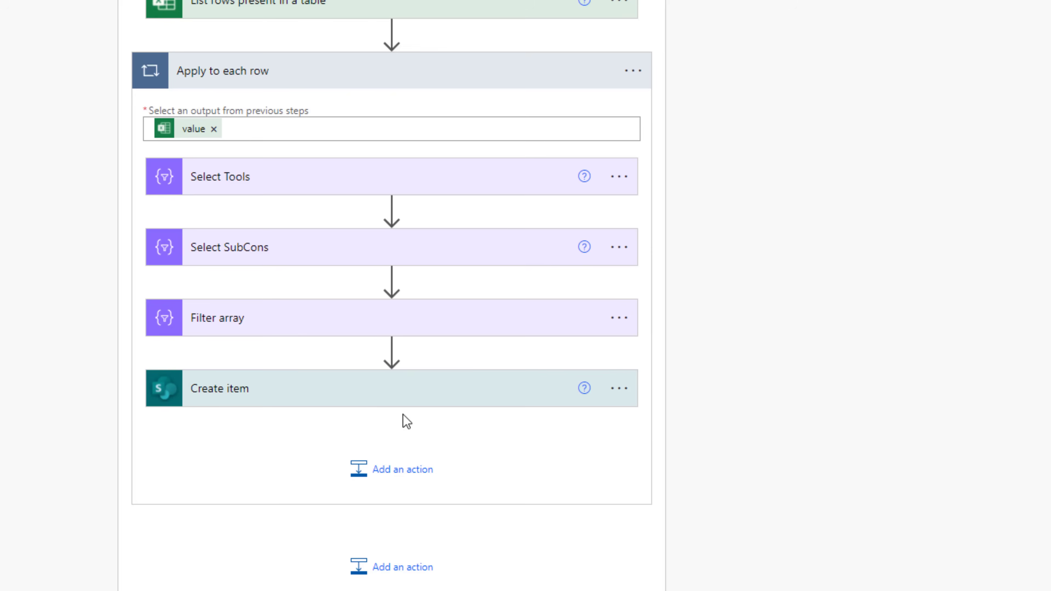
- Set Create item's Job Type Id to the custom expression body('Filter_array')?[0]?['ID']
click(396, 398)
scroll(395, 403, down, 3)
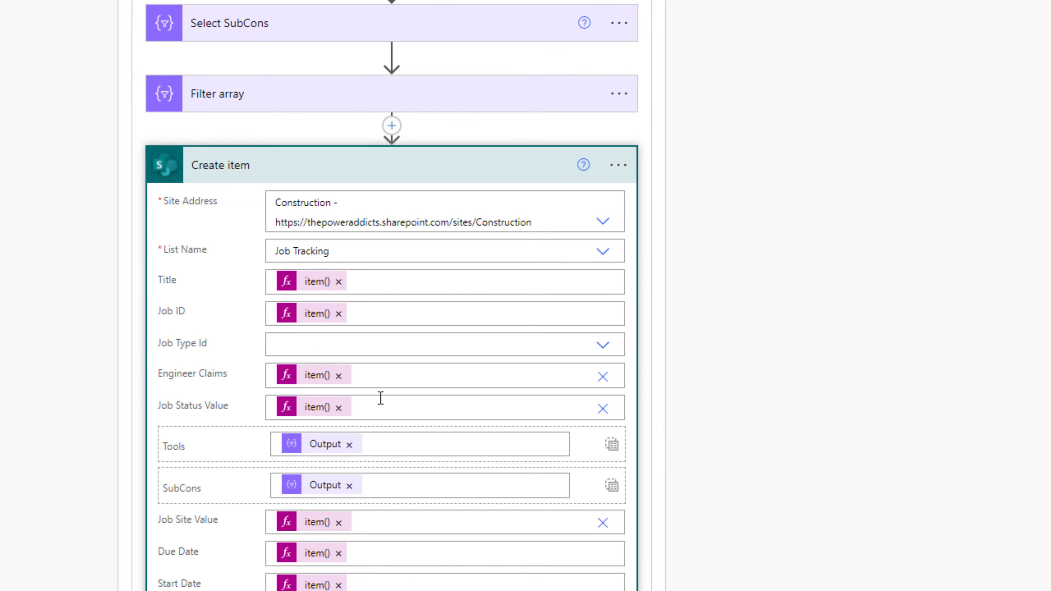
click(331, 344)
click(345, 455)
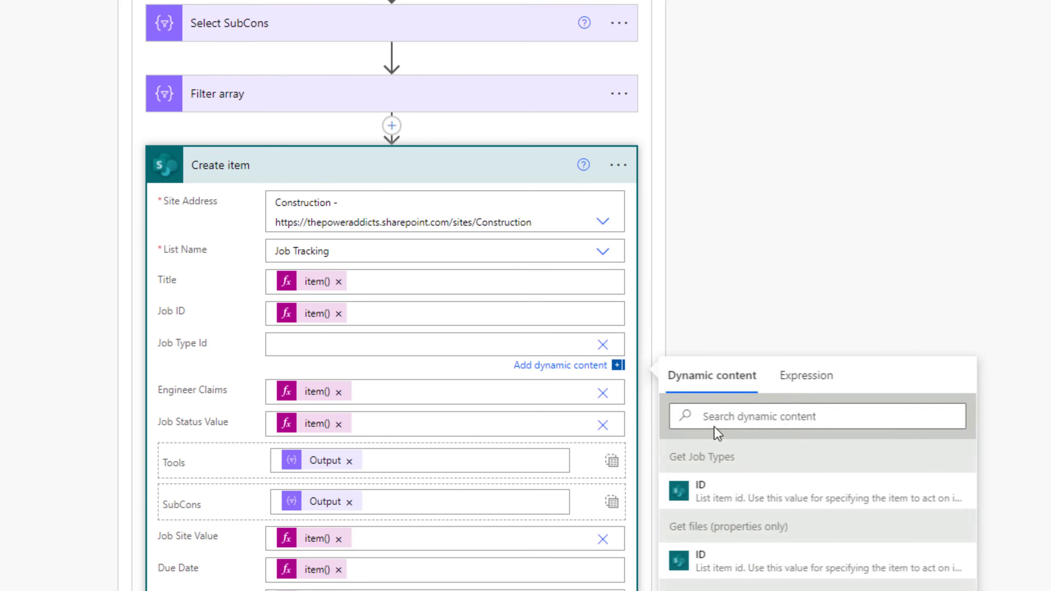
click(791, 386)
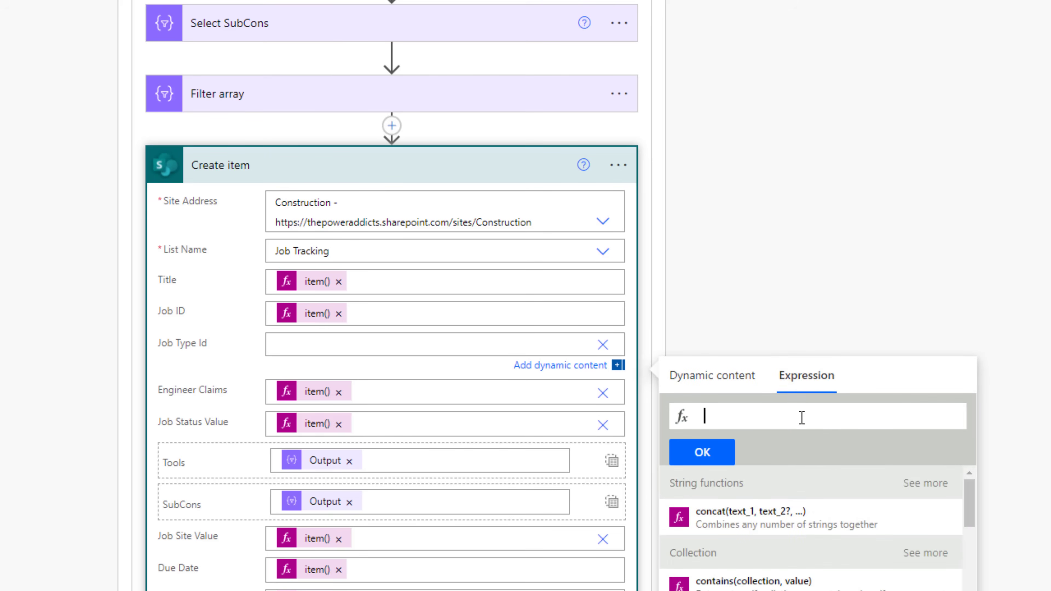
text(bod)
click(811, 433)
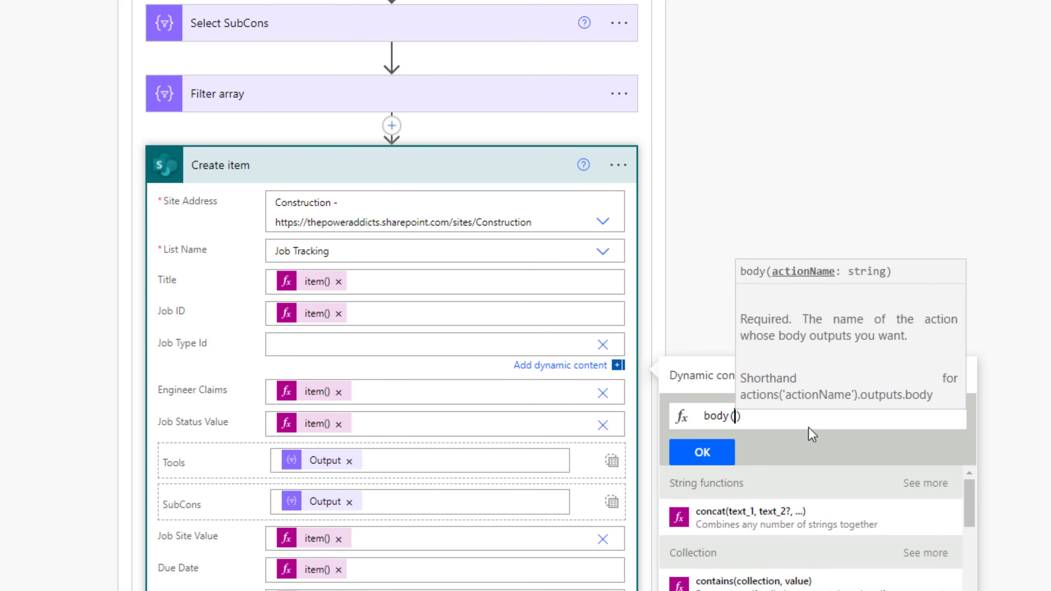
text(')
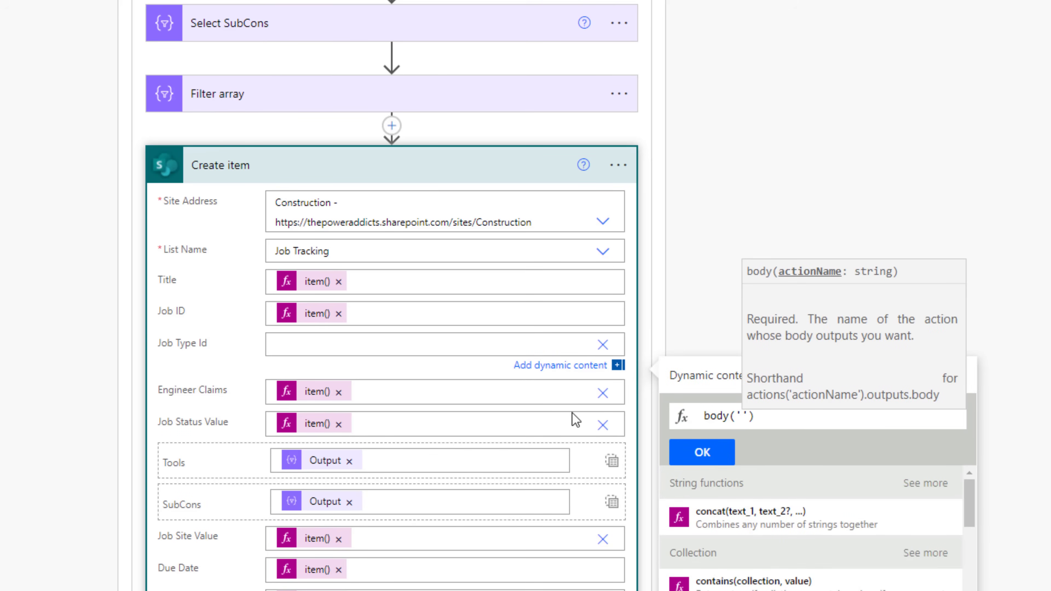
text(Filter)
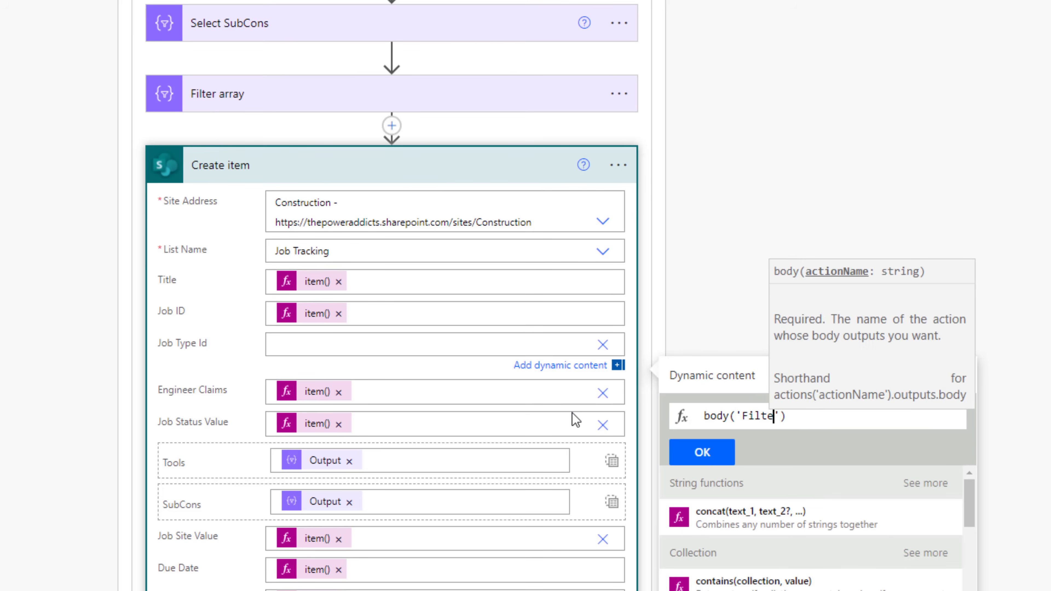
text(_)
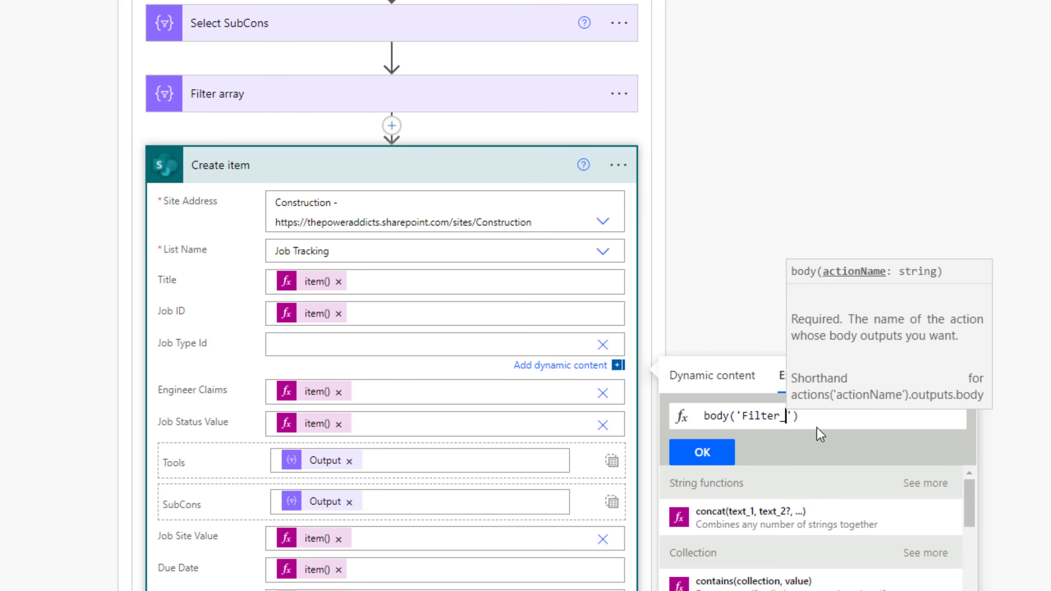
text(array)
key(End)
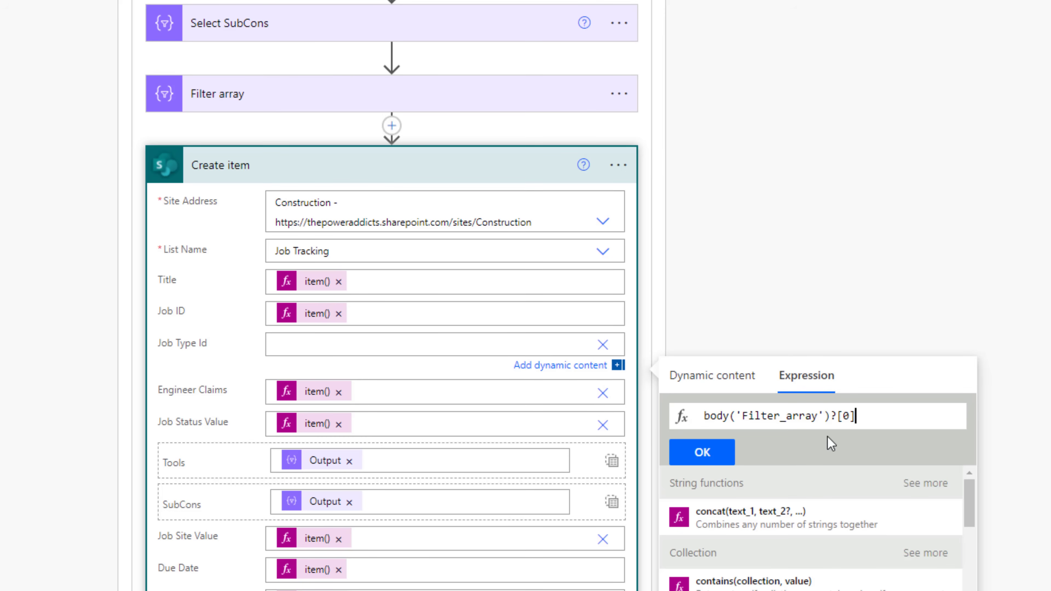
text(?[''])
text(ID)
click(688, 460)
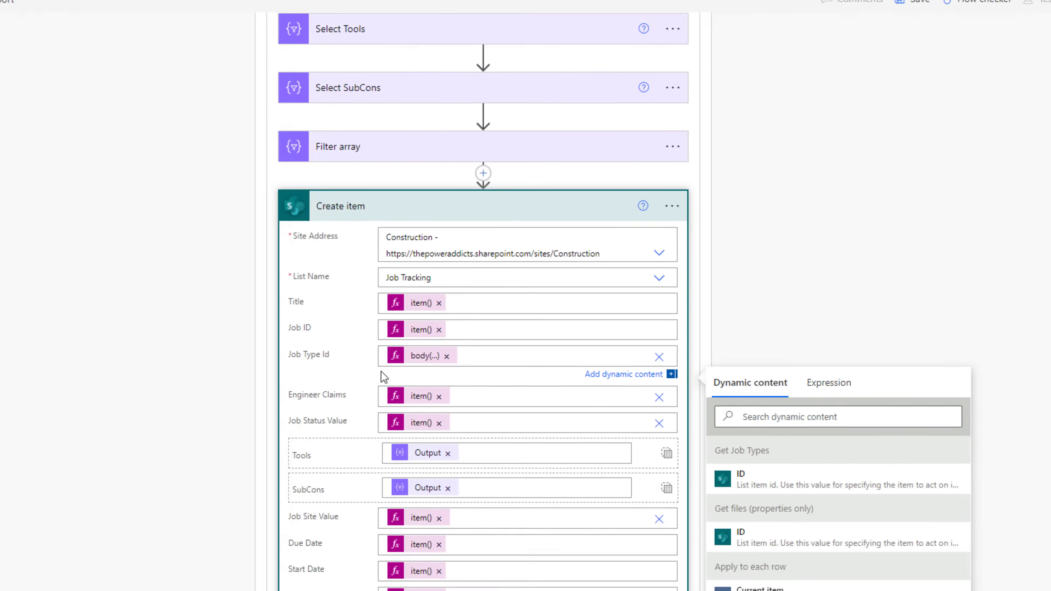
- Save the Job Data Import flow and close the Flow checker warnings
scroll(900, 131, down, 3)
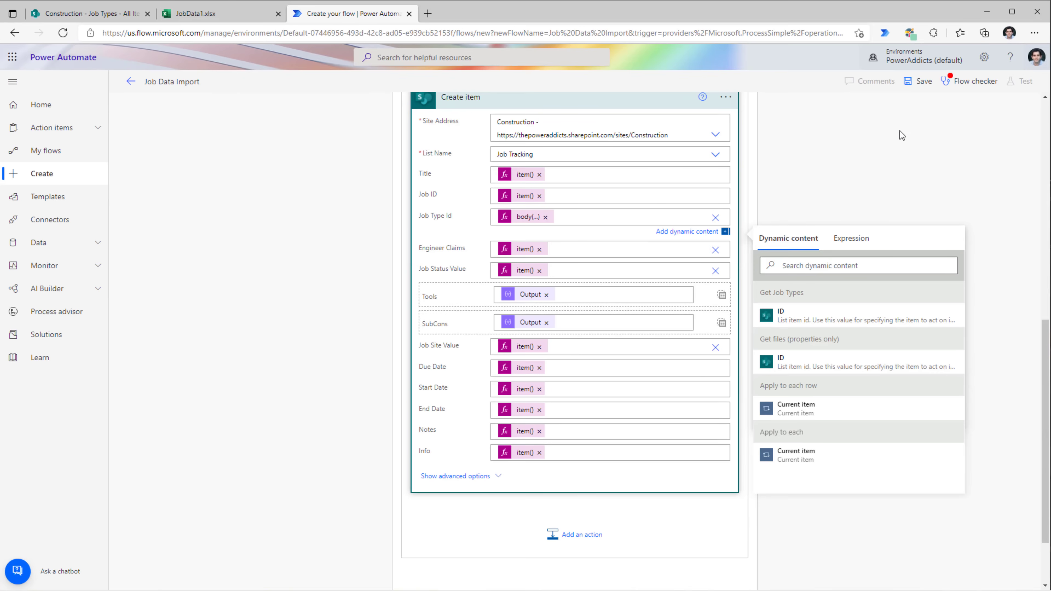
click(921, 90)
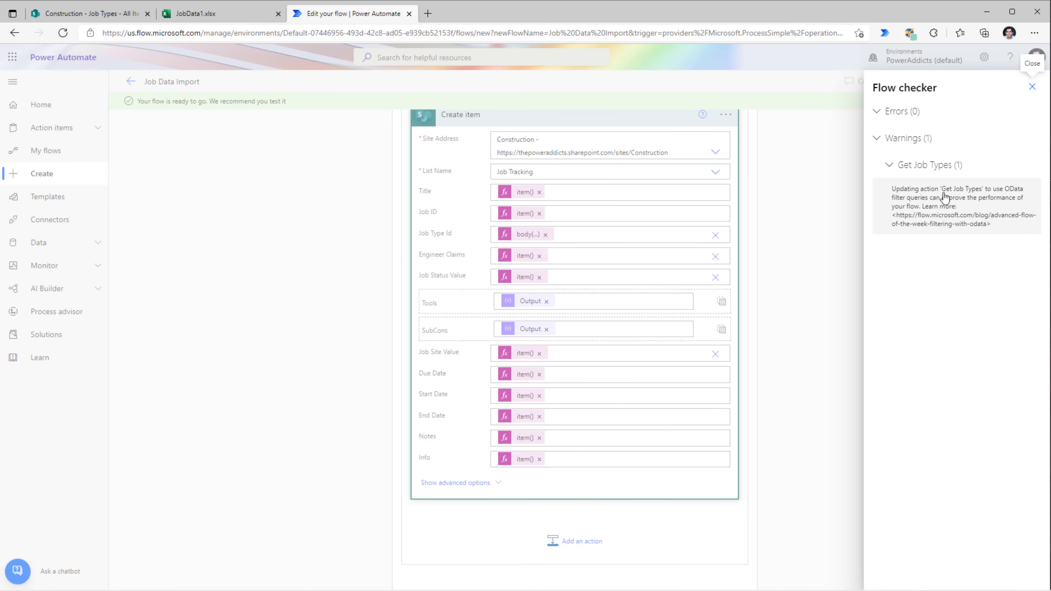
click(121, 13)
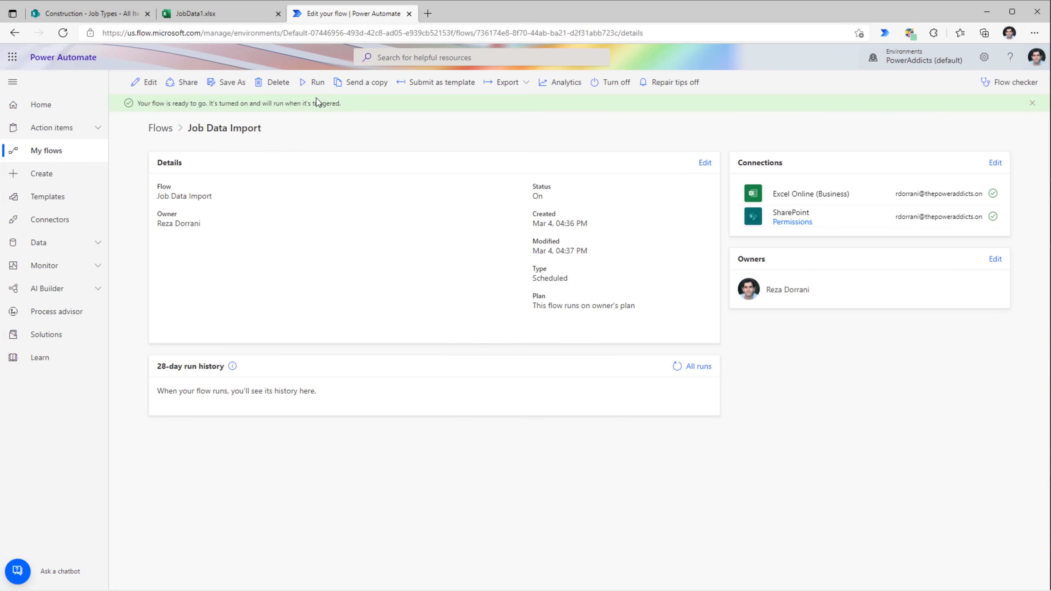
- Run Job Data Import manually, open the successful run, and go back to SharePoint
click(317, 82)
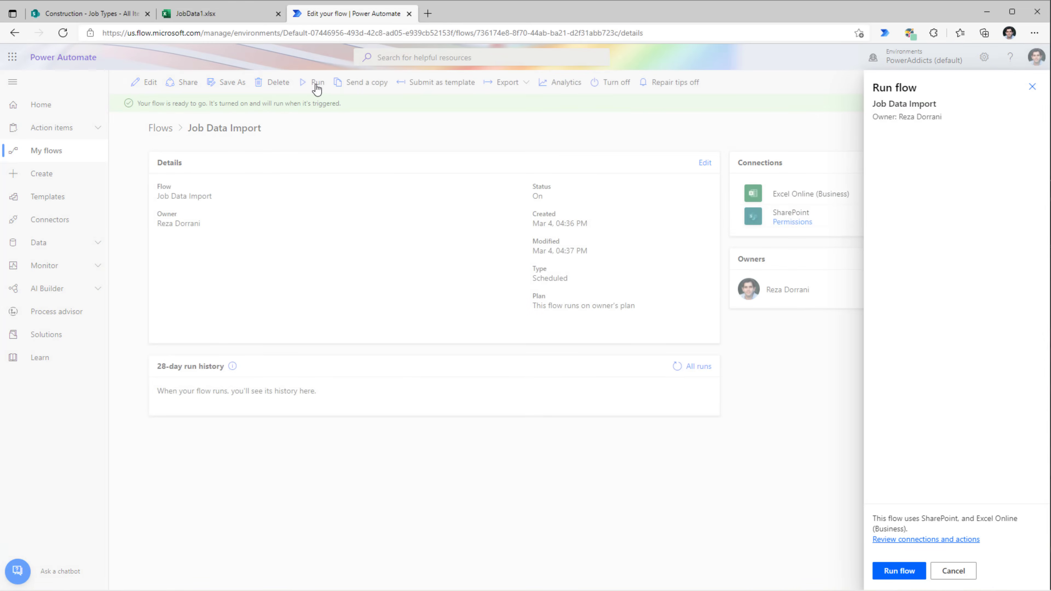
click(899, 574)
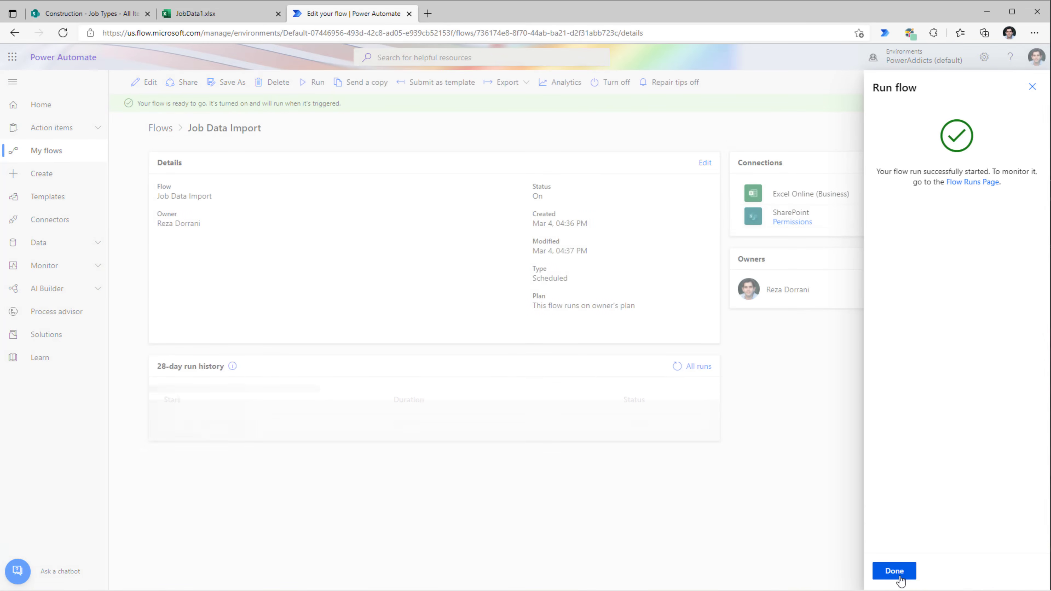
click(900, 576)
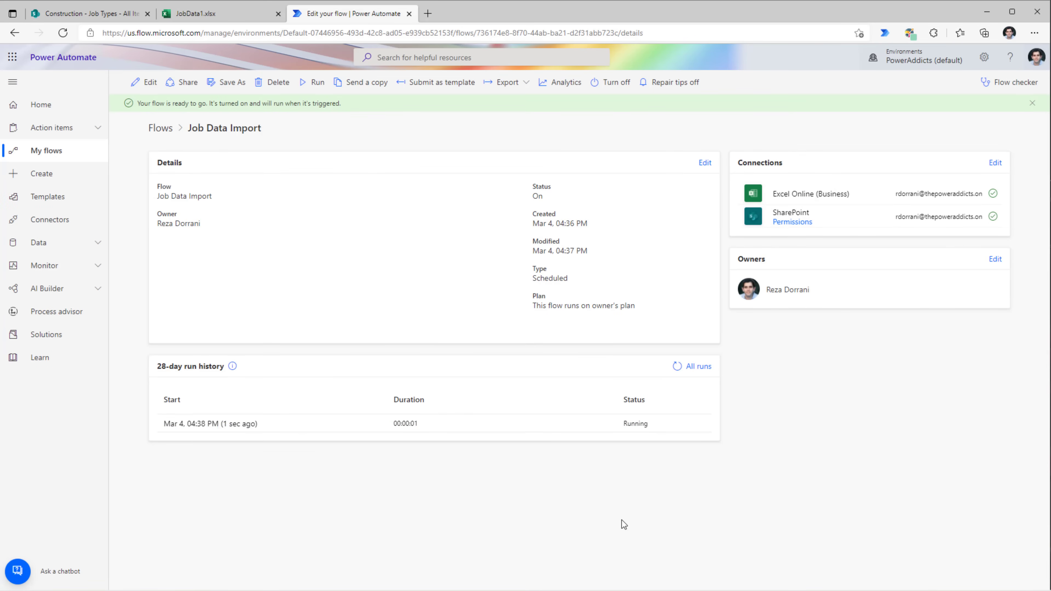
click(223, 424)
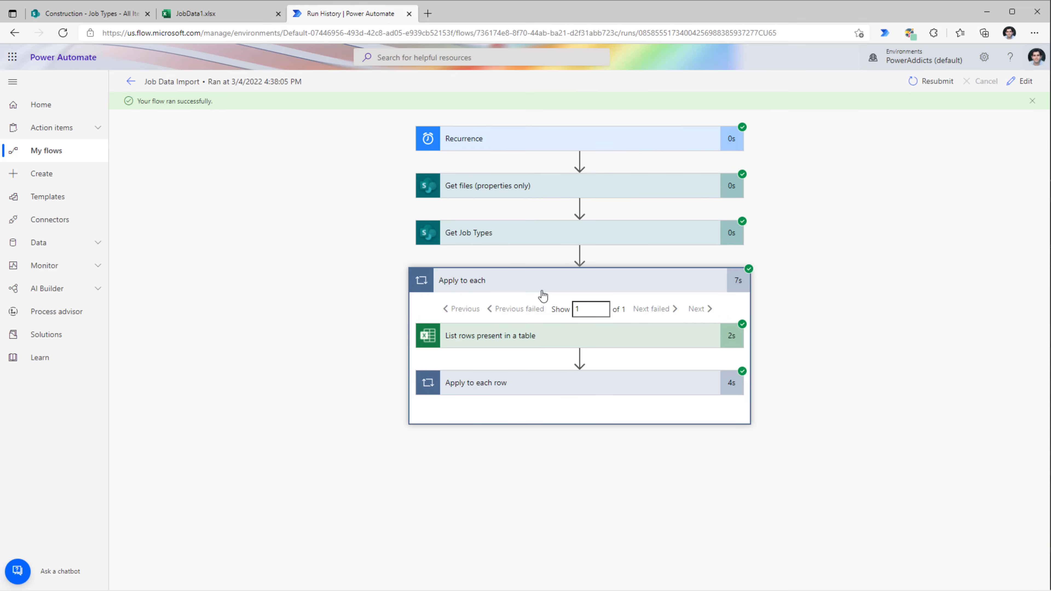
click(106, 14)
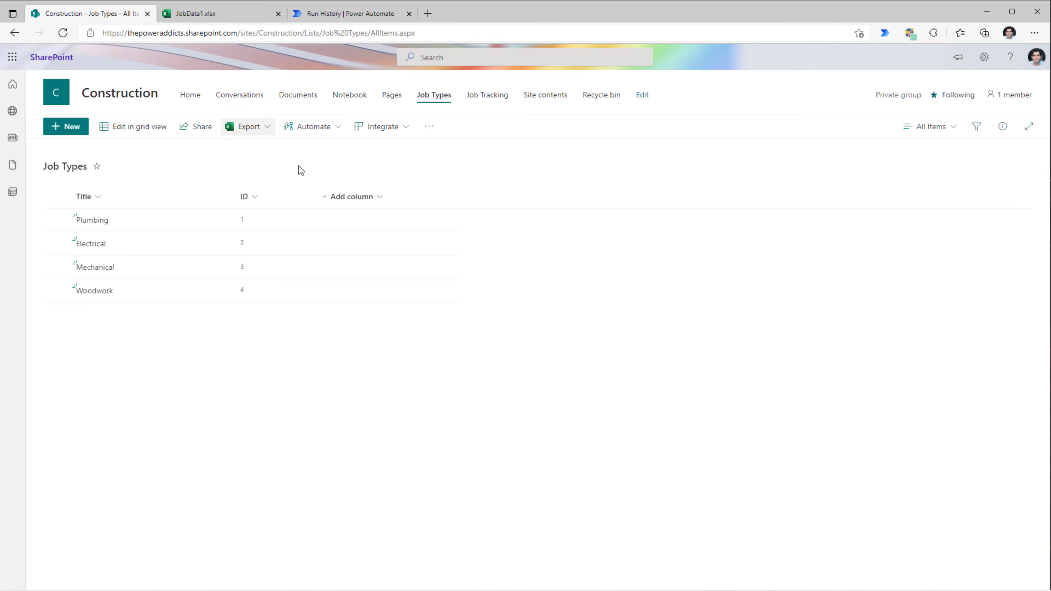
- Open the Job Tracking list and check that Sample builds 1–3 imported with job types
click(501, 100)
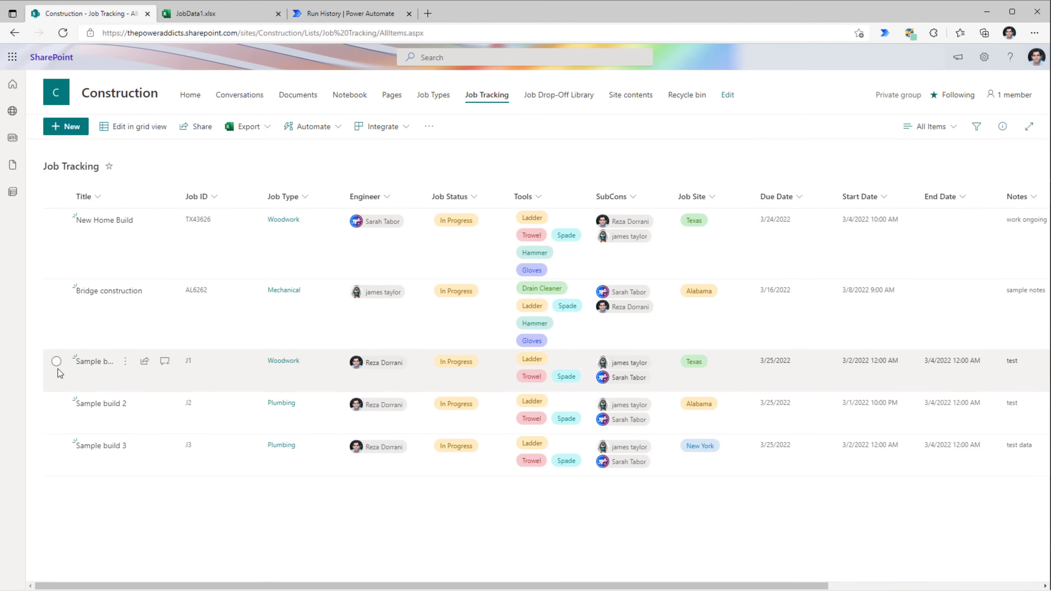
click(58, 364)
click(56, 405)
click(56, 450)
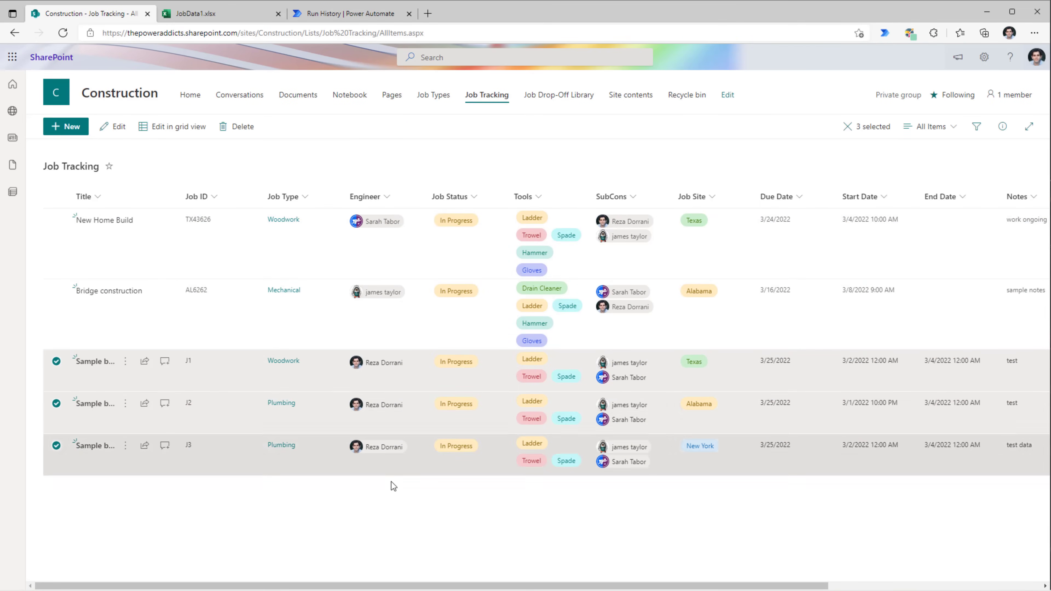
click(377, 483)
drag(178, 197, 211, 198)
drag(518, 585, 977, 588)
click(195, 13)
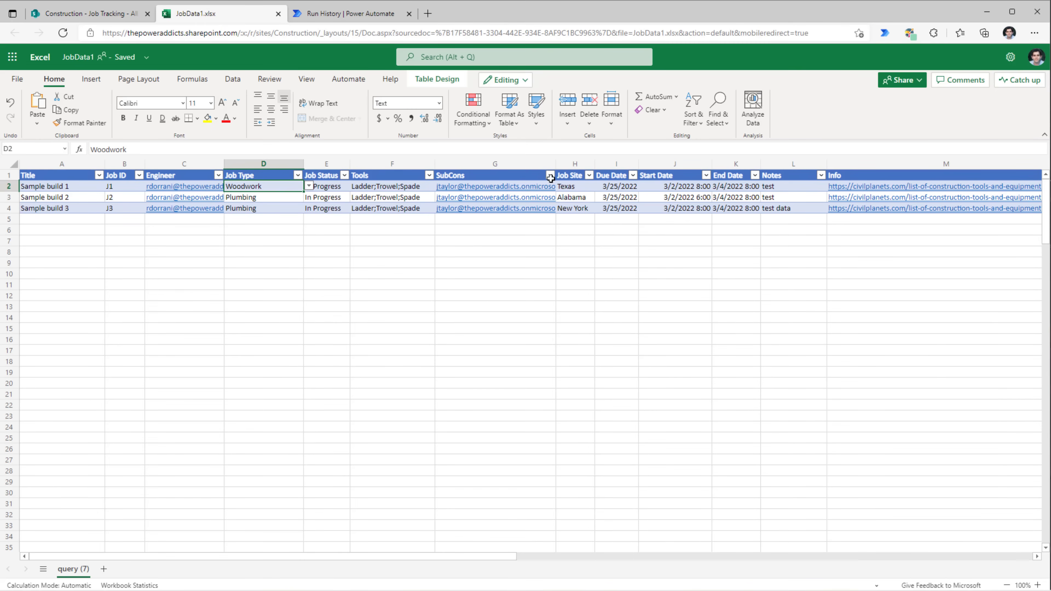
- Delete Sample build 2's Info link in cell M3 of JobData1.xlsx
click(87, 13)
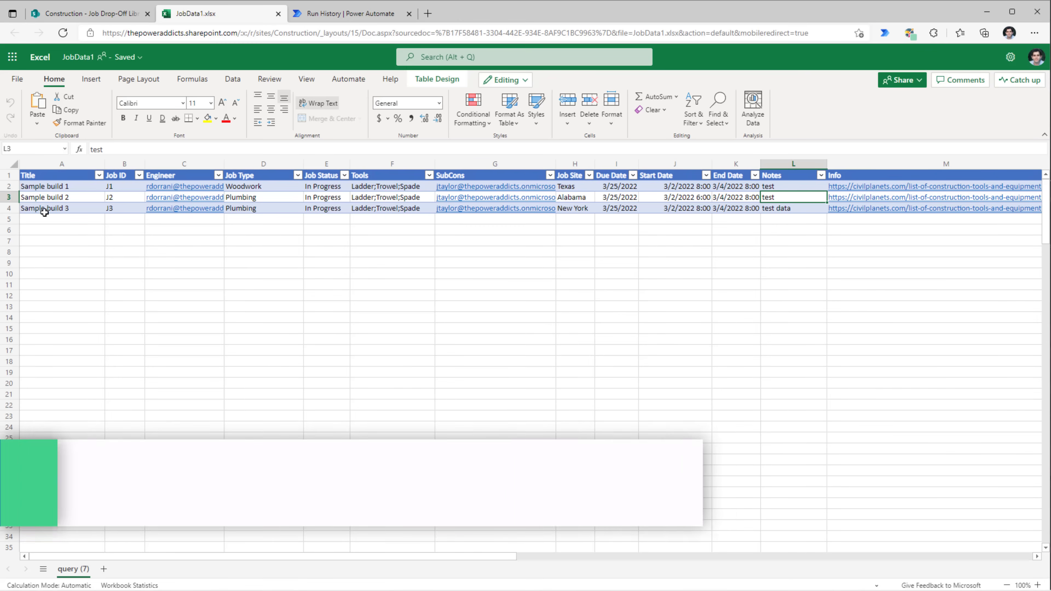
click(789, 198)
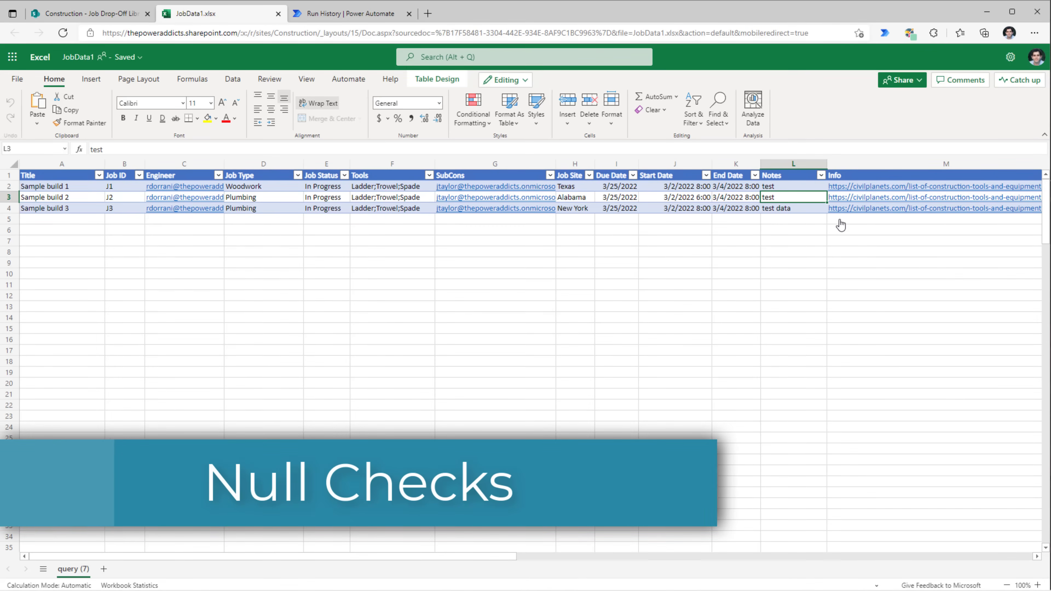
key(Right)
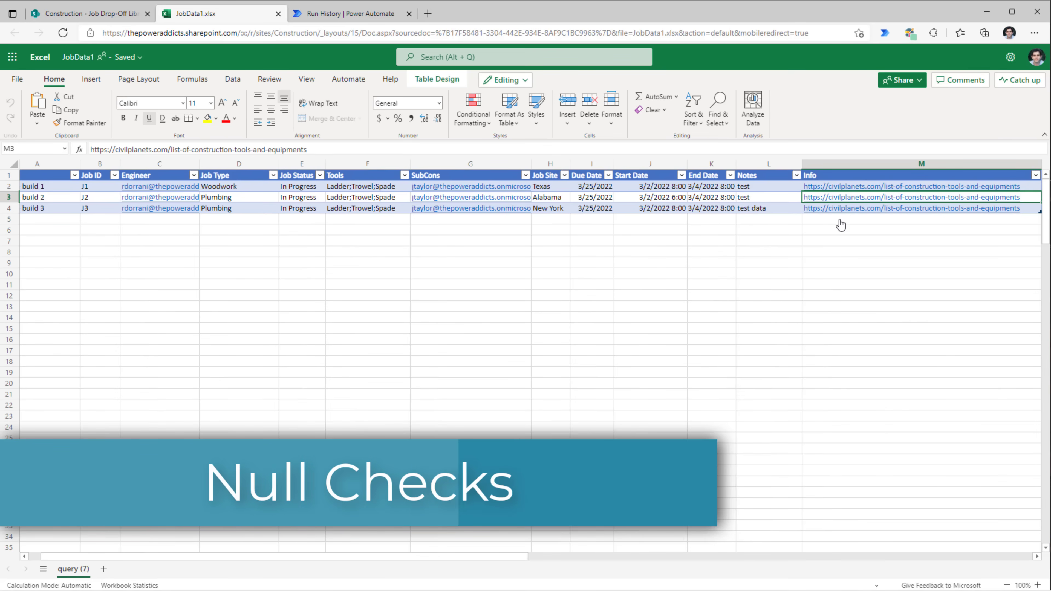
key(Delete)
key(Left)
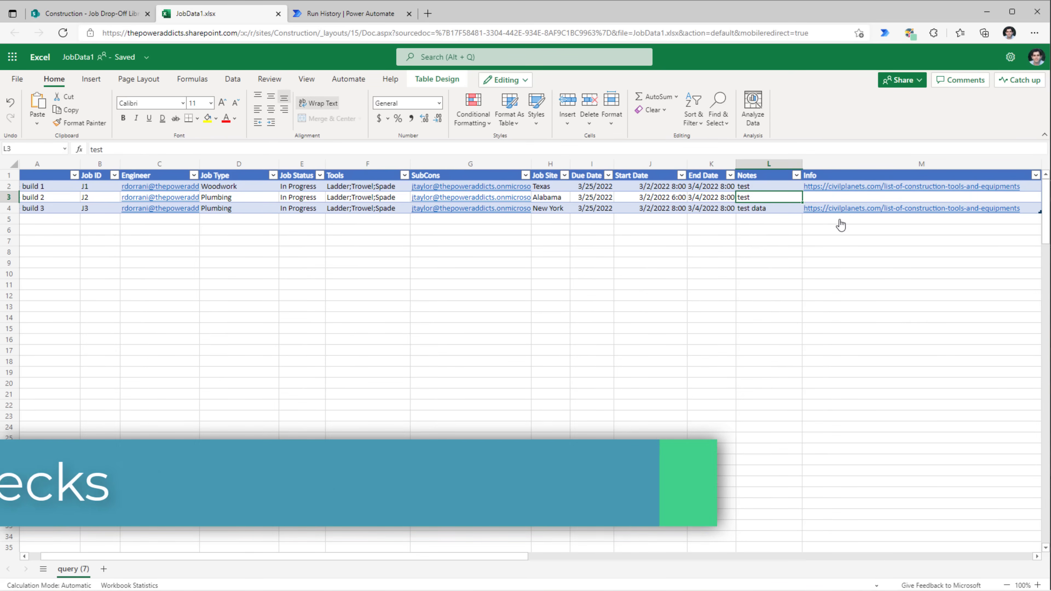
key(Home)
- Clear Sample build 3's Tools in F4, close the workbook, and return to the flow
click(82, 209)
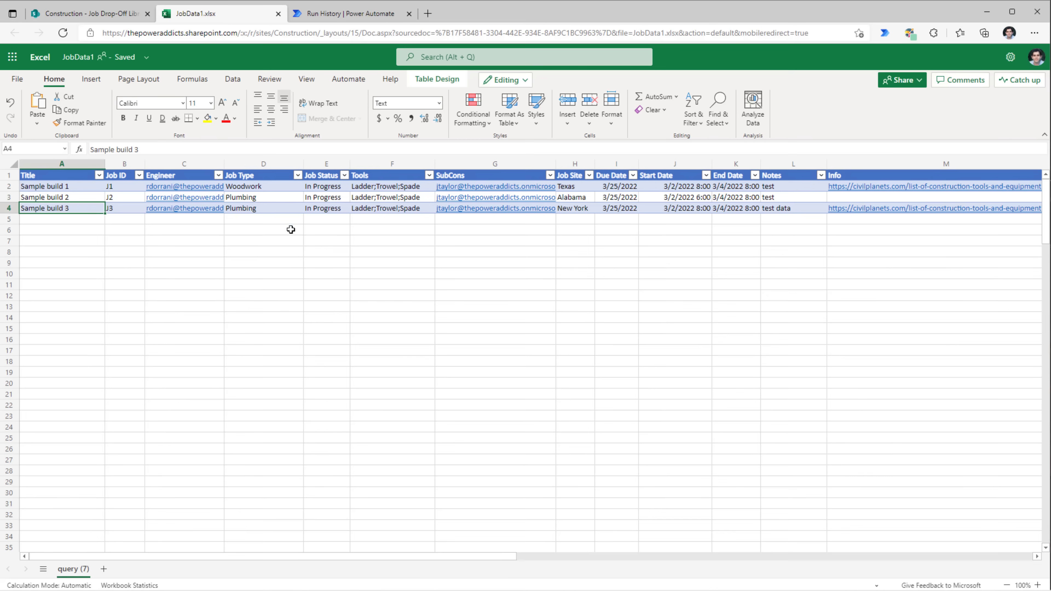
click(373, 209)
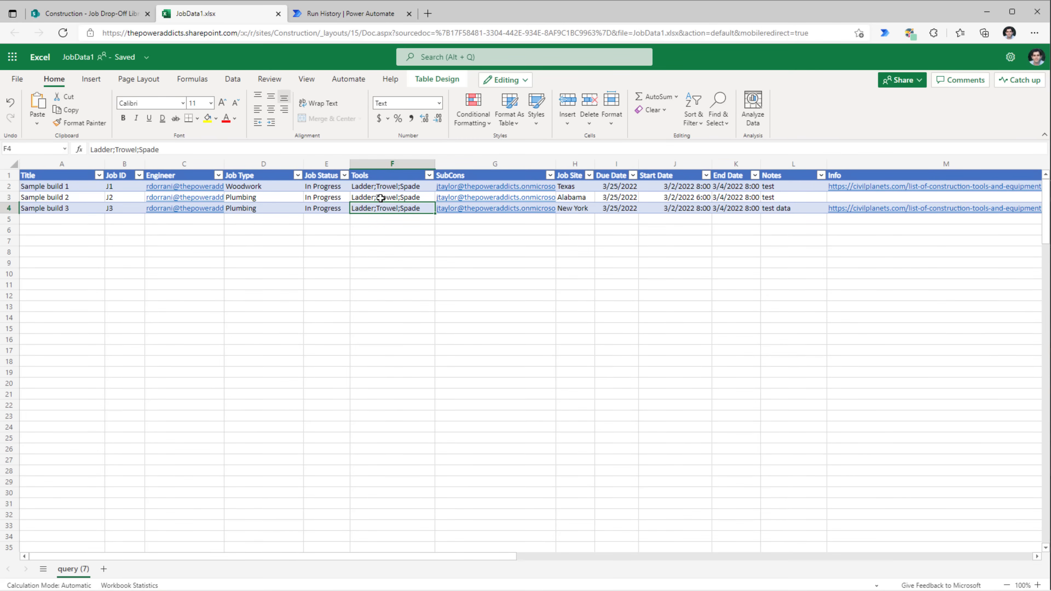
key(Delete)
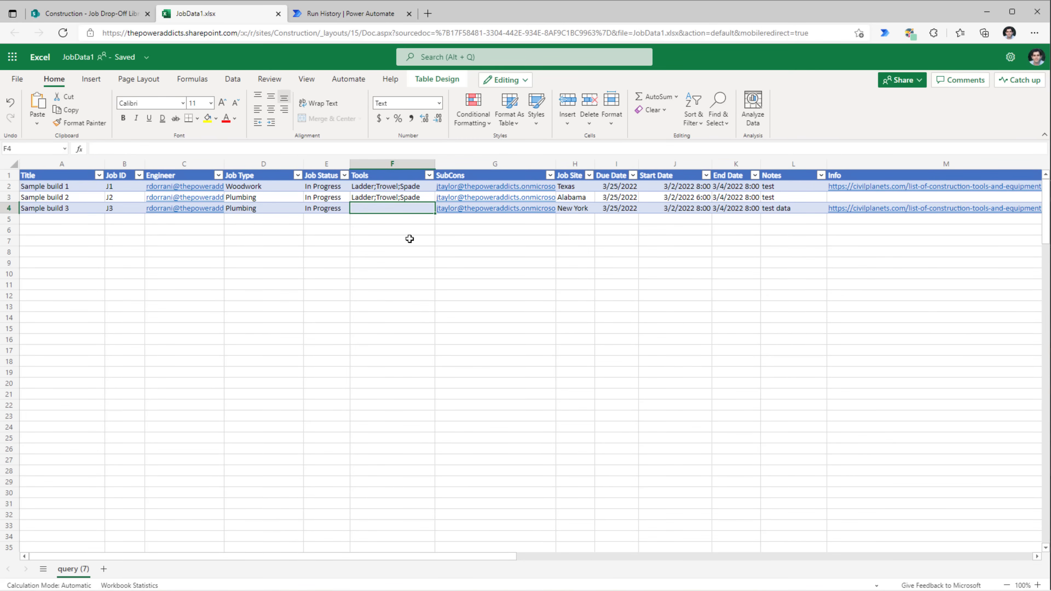
click(278, 13)
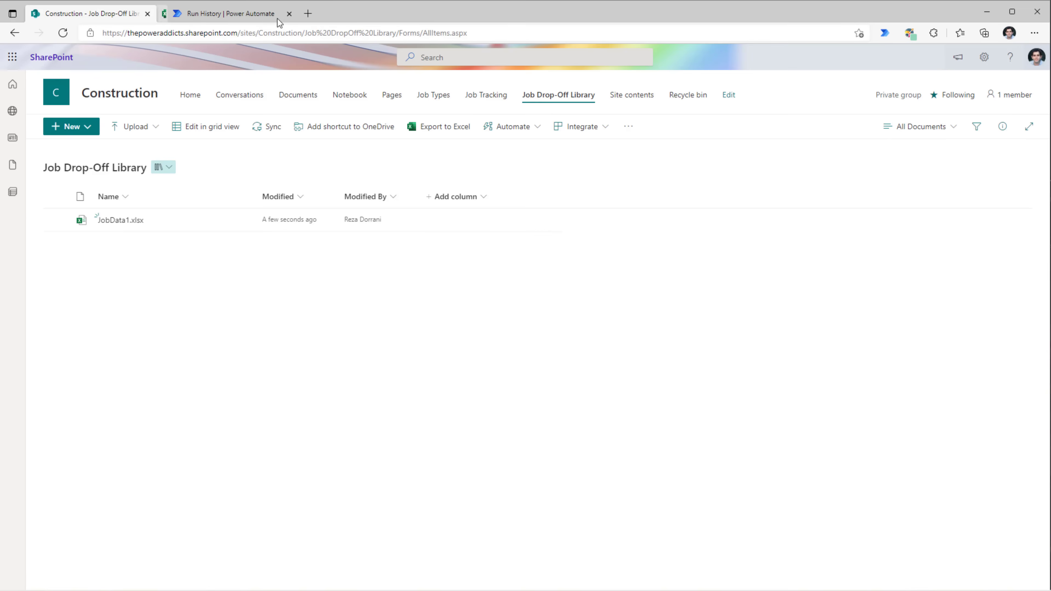
click(227, 15)
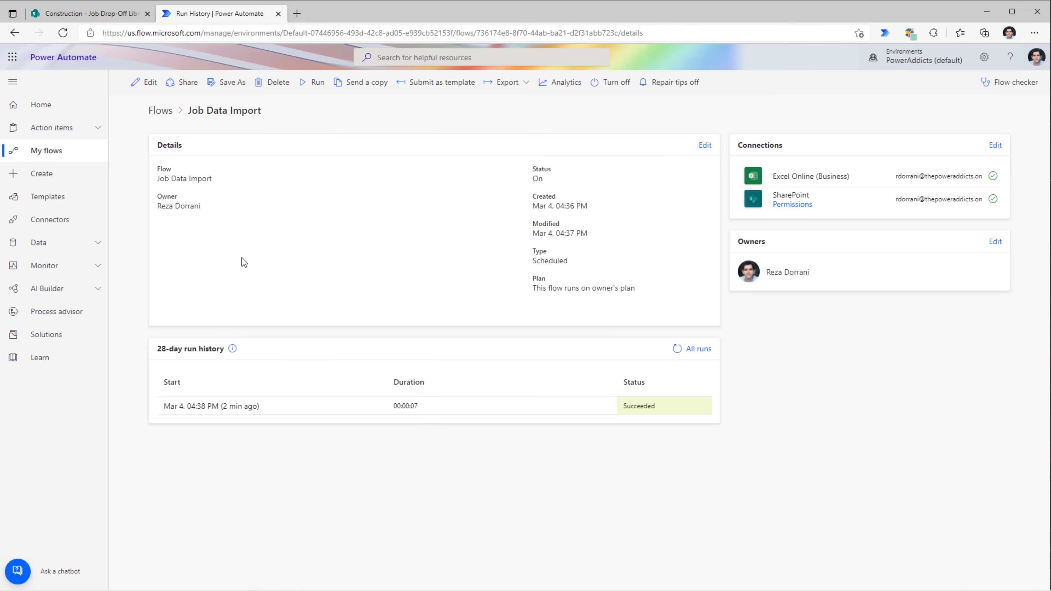
- Rerun the flow and drill into the failed run's Apply to each iteration
click(314, 81)
click(898, 571)
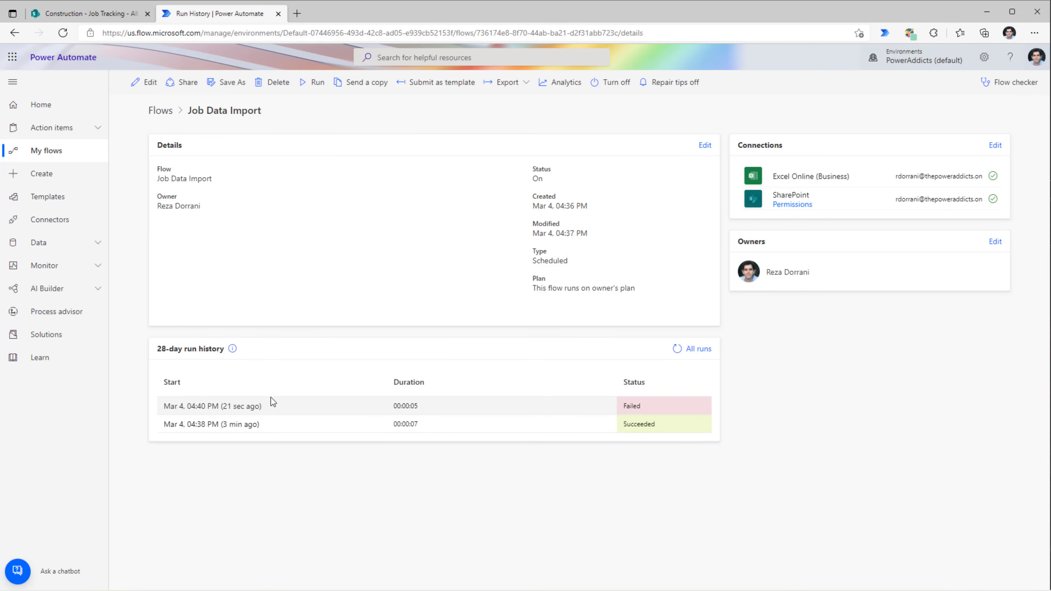
click(209, 408)
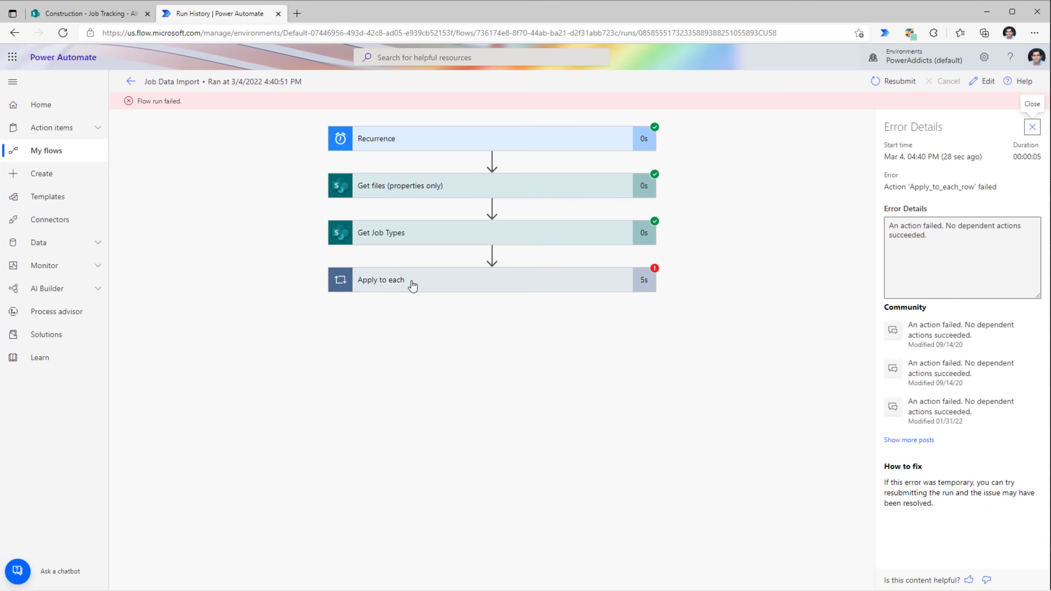
click(412, 285)
click(594, 391)
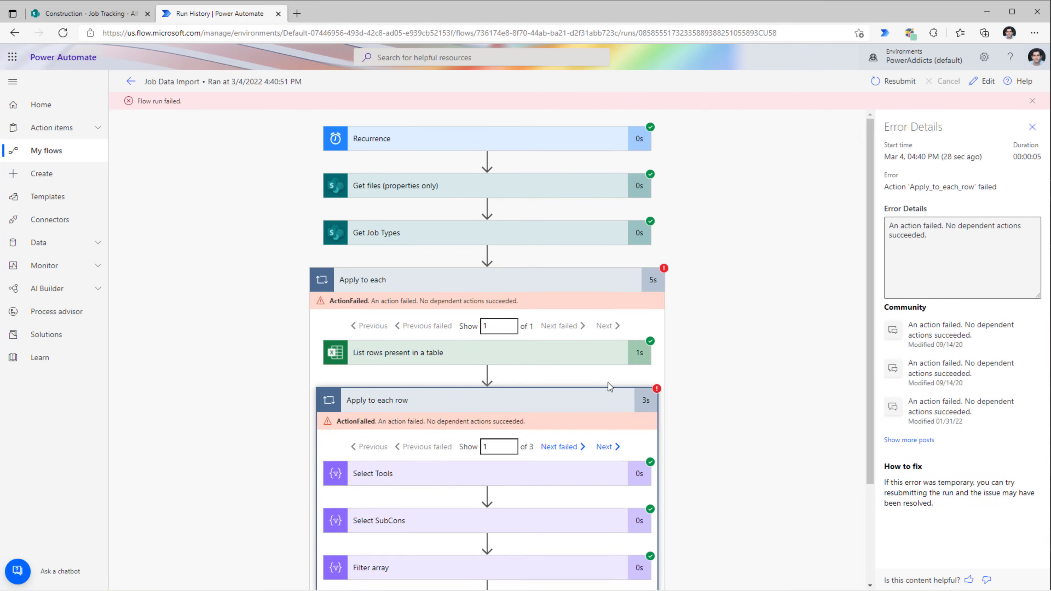
scroll(607, 381, down, 3)
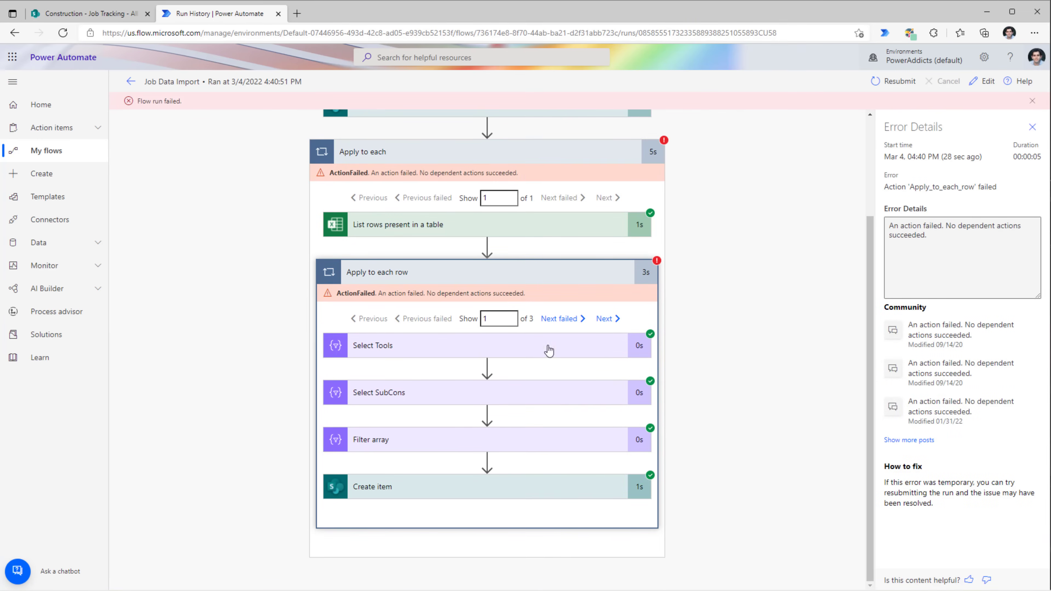
click(569, 323)
- Read the Create item error: the empty Info value is rejected as not String/uri
click(408, 486)
scroll(588, 416, down, 3)
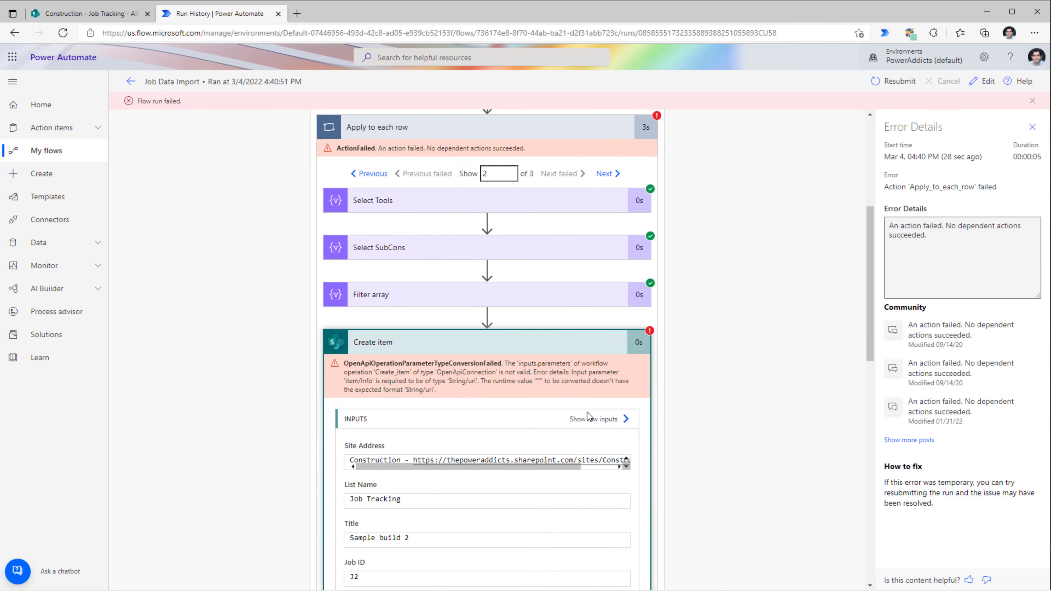
scroll(588, 416, down, 3)
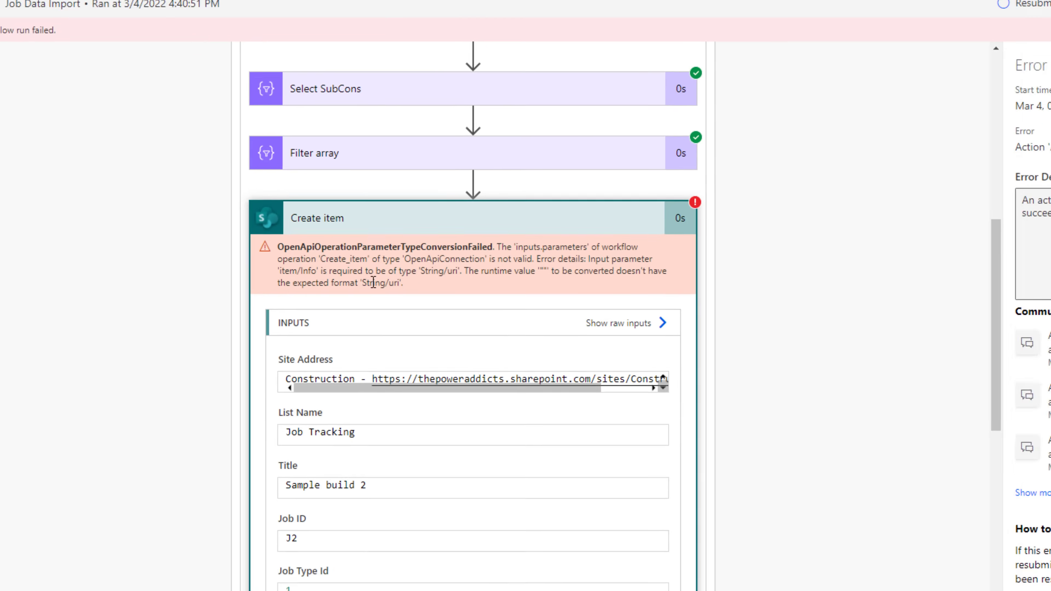
double_click(362, 277)
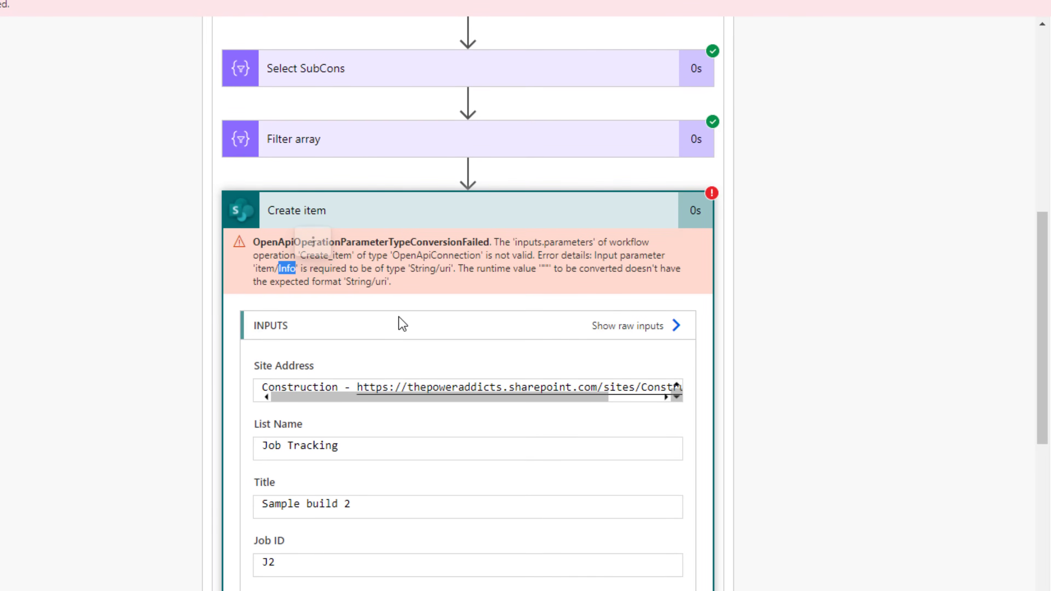
click(343, 275)
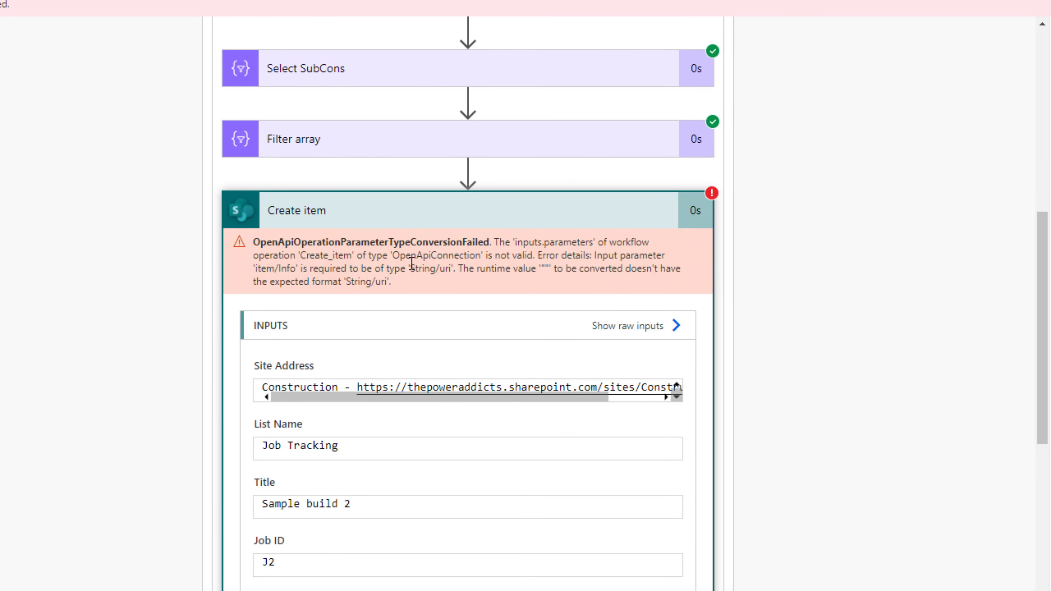
drag(410, 268, 452, 268)
drag(541, 270, 550, 264)
click(550, 265)
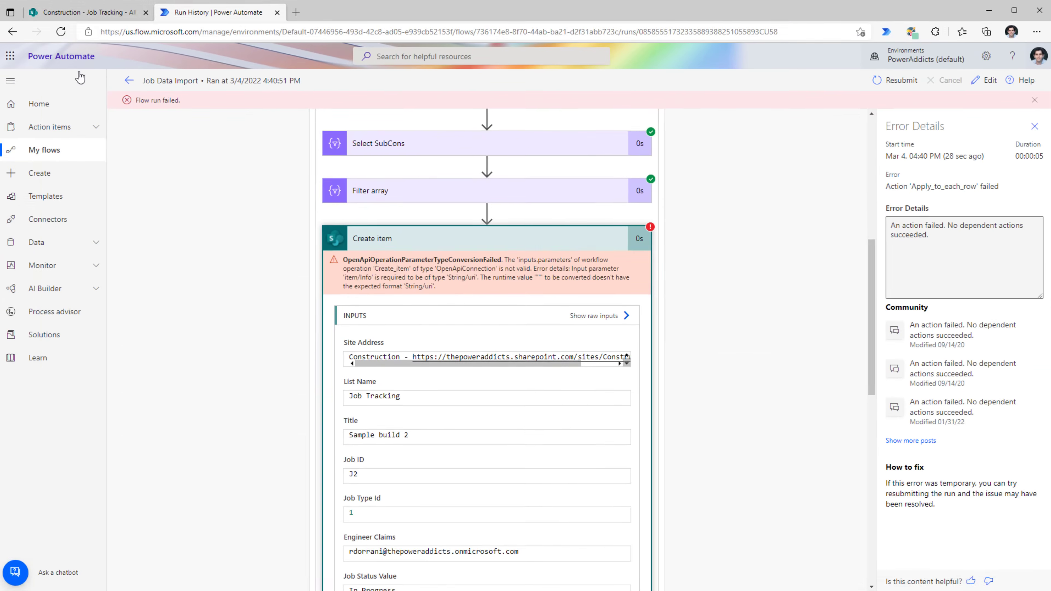
click(99, 13)
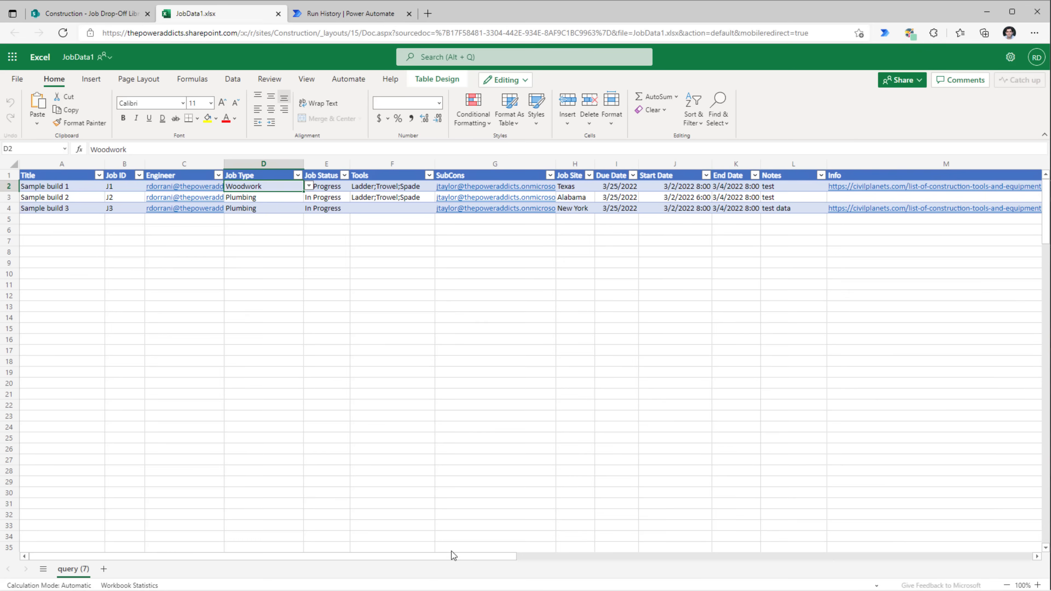
- Compare Info cells M2 and M3: Sample build 1 has a link, Sample build 2 is empty
click(854, 192)
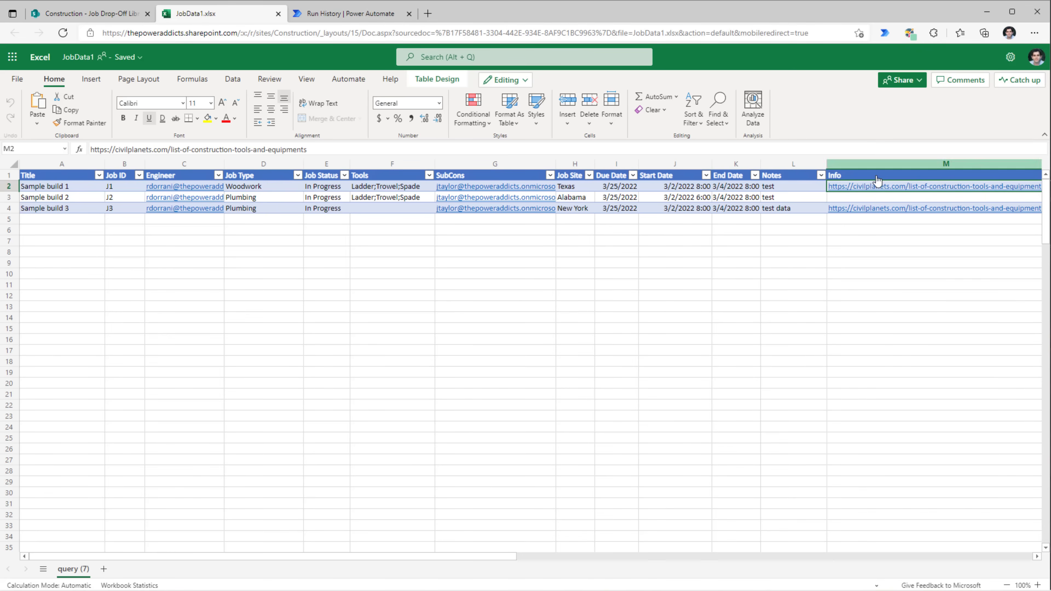
click(859, 198)
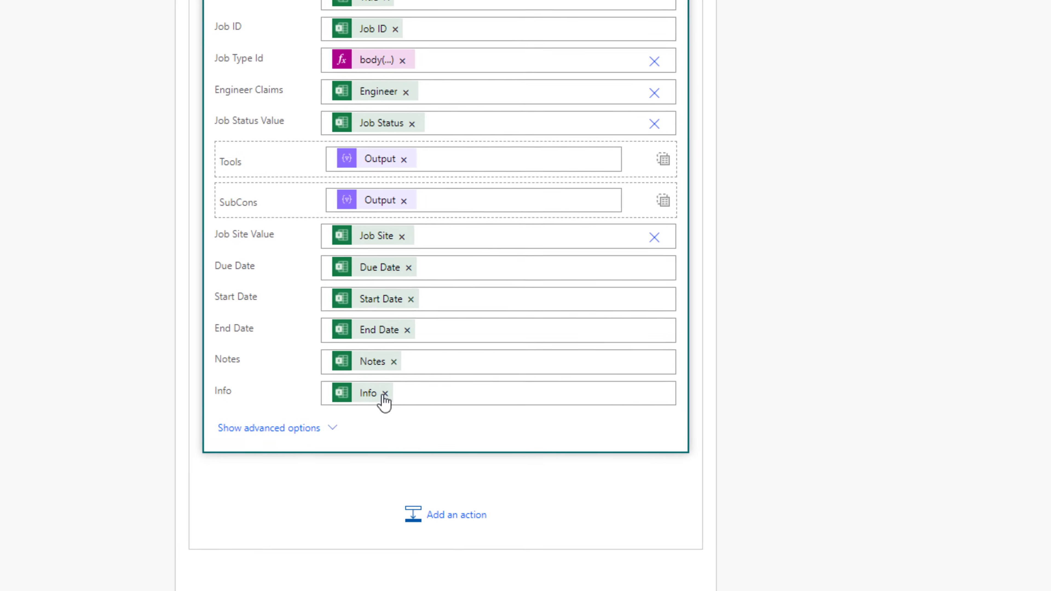
- Clear the Info field and begin the expression if(equals(item()?['Info'],'')
click(462, 370)
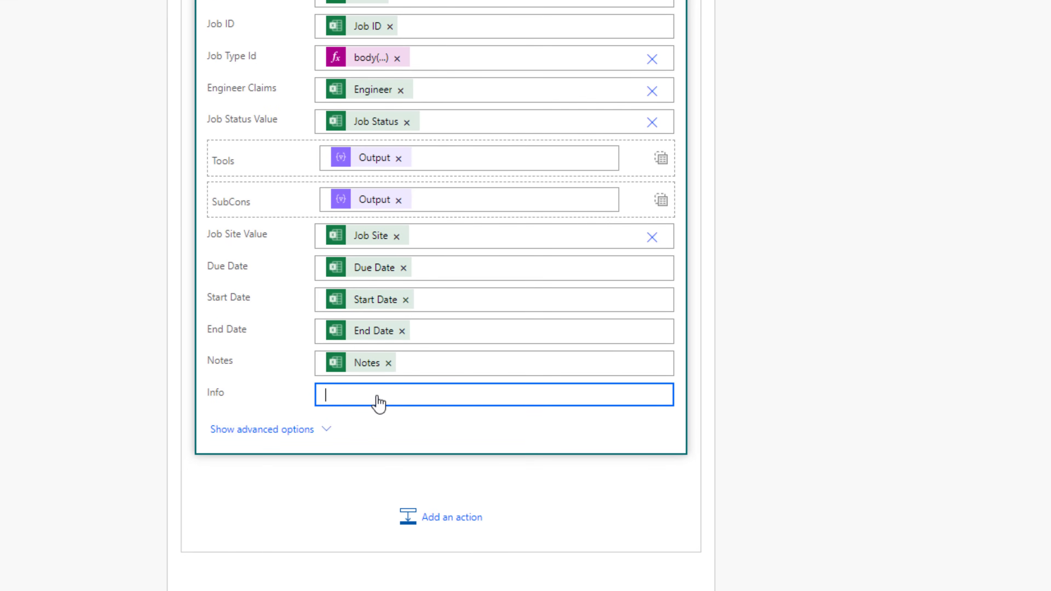
click(380, 396)
click(870, 427)
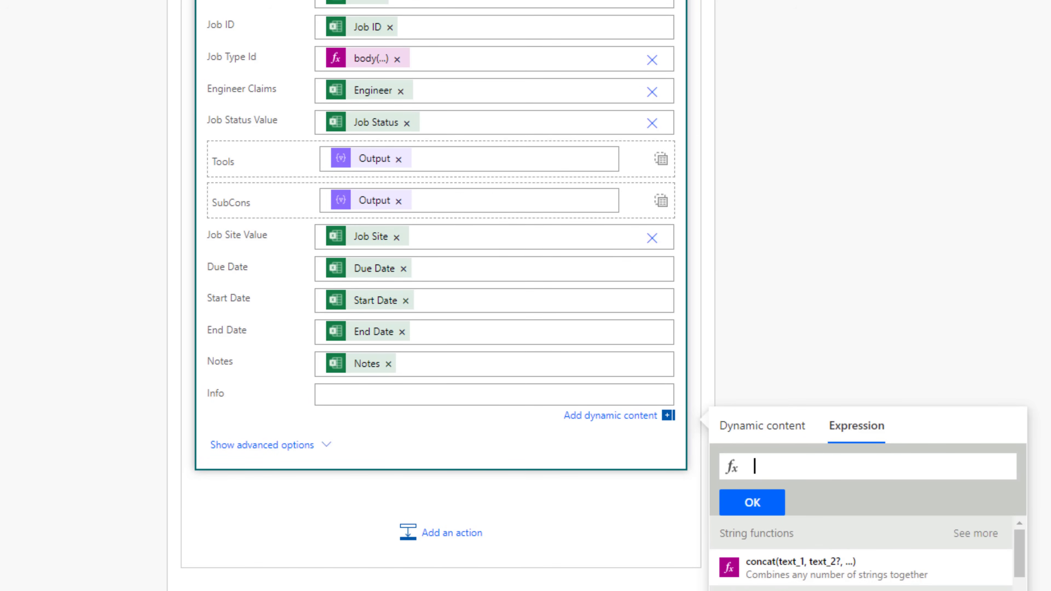
text(if(equ)
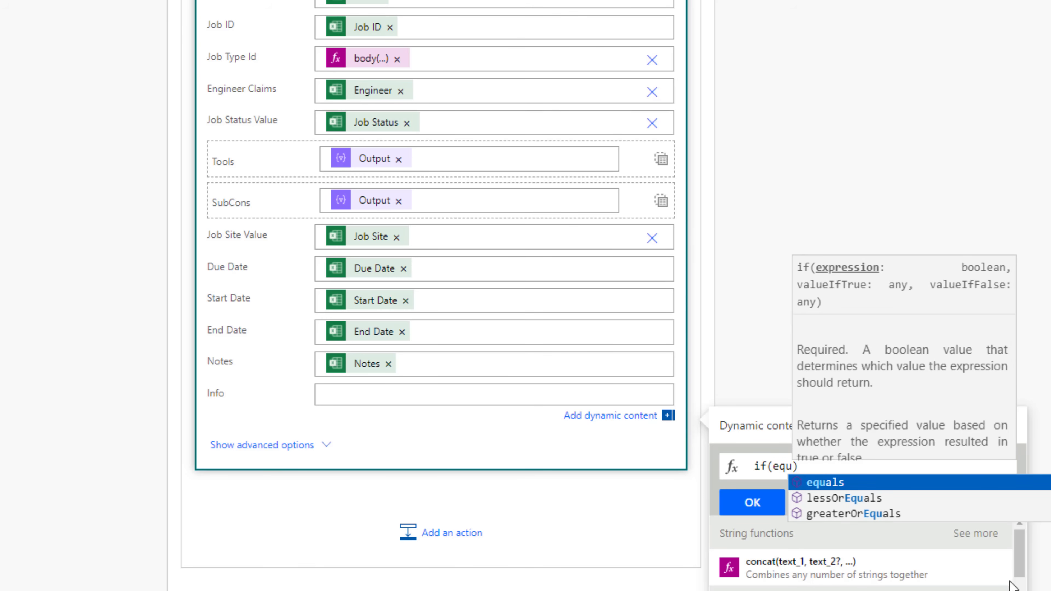
key(Return)
text(()
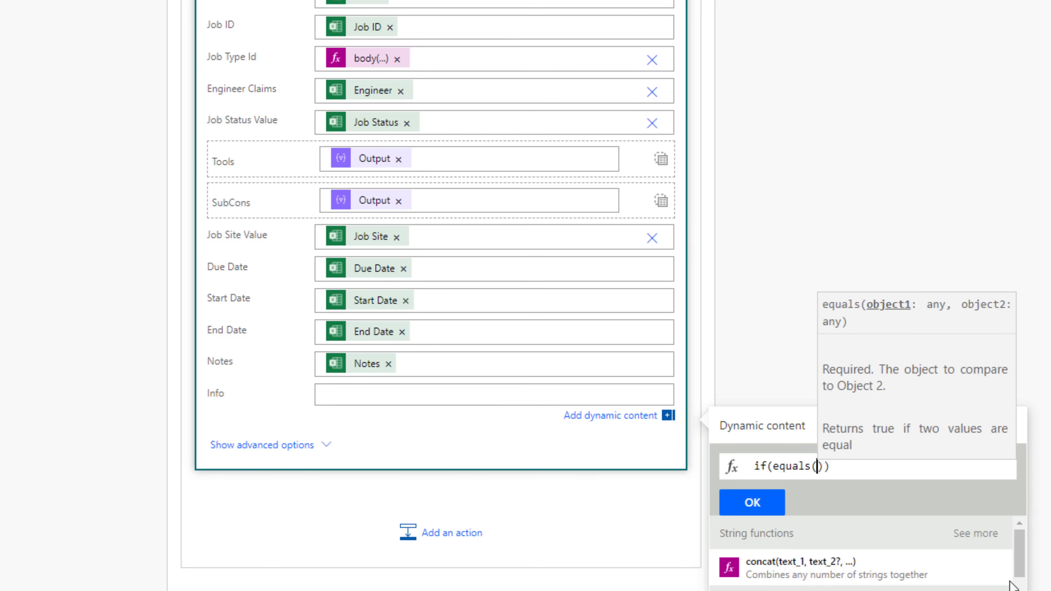
text(item()?['Info'])
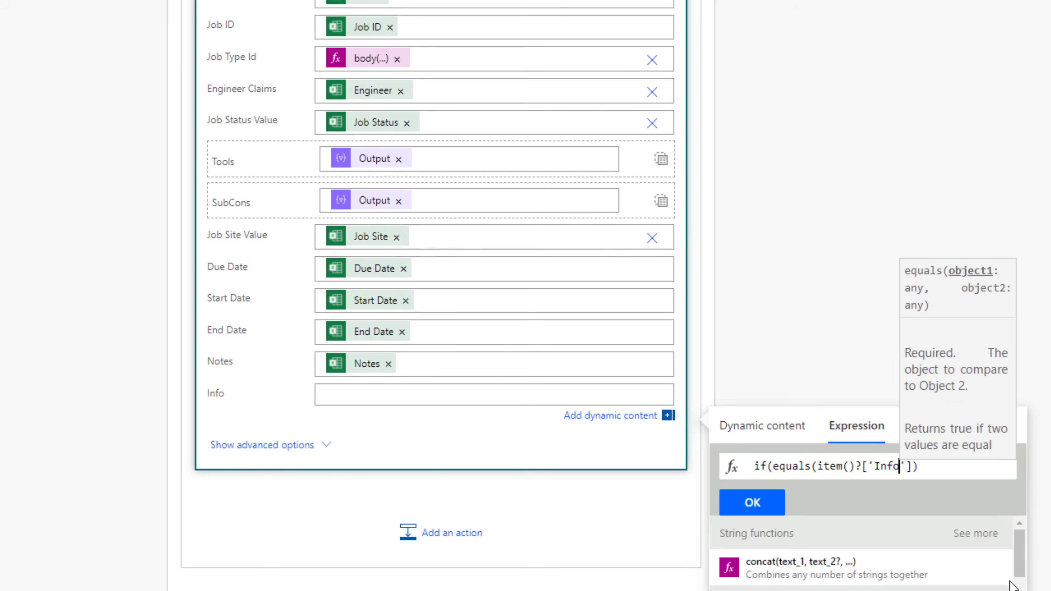
key(Right)
key(Right)
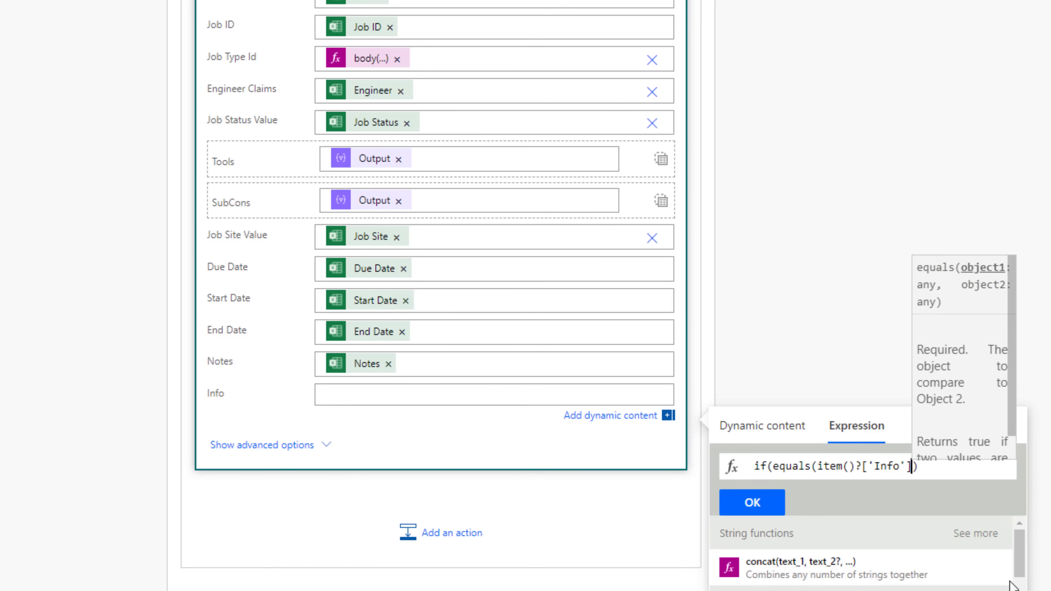
text(,'')
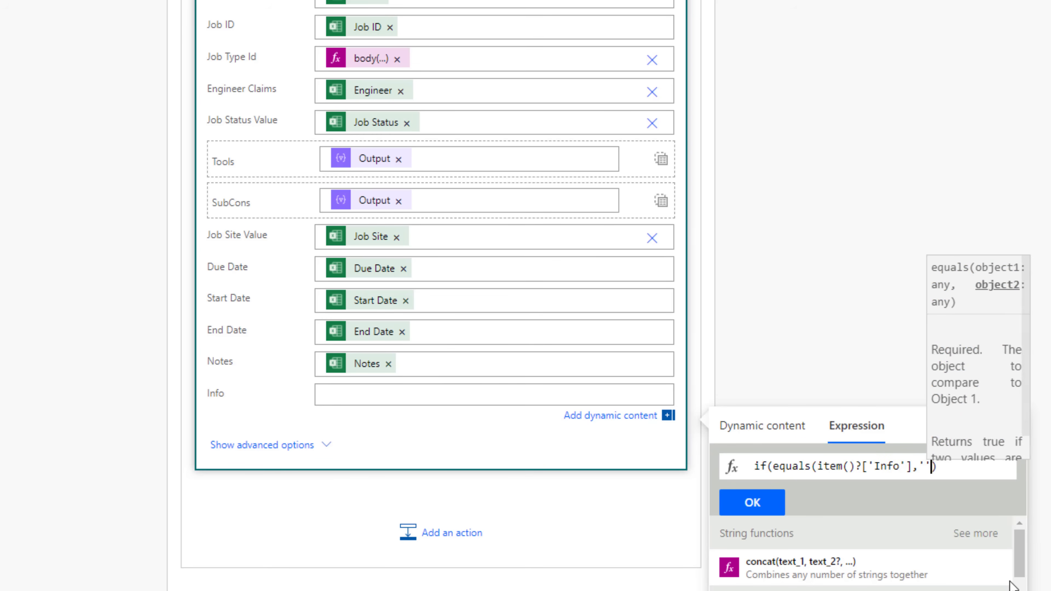
- Complete it as if(equals(item()?['Info'],''),null,item()?['Info']) and insert it into Info
key(Right)
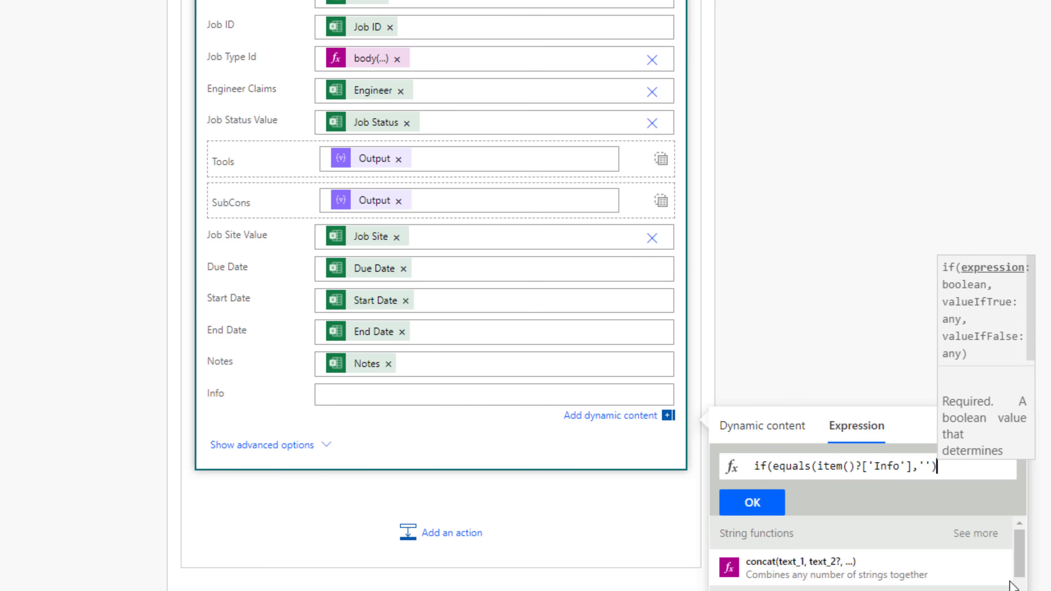
text(,)
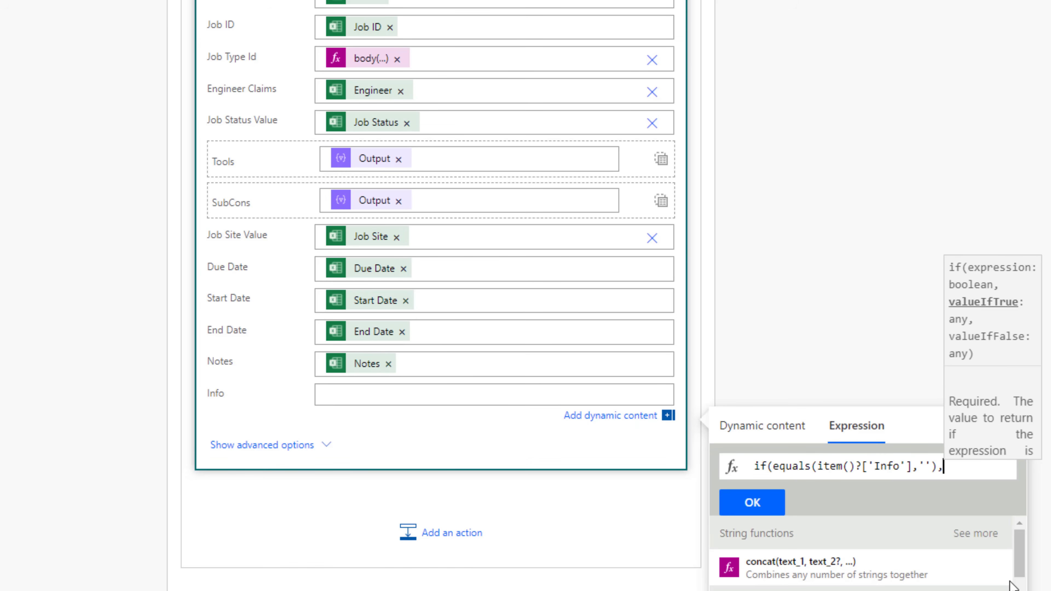
text(null)
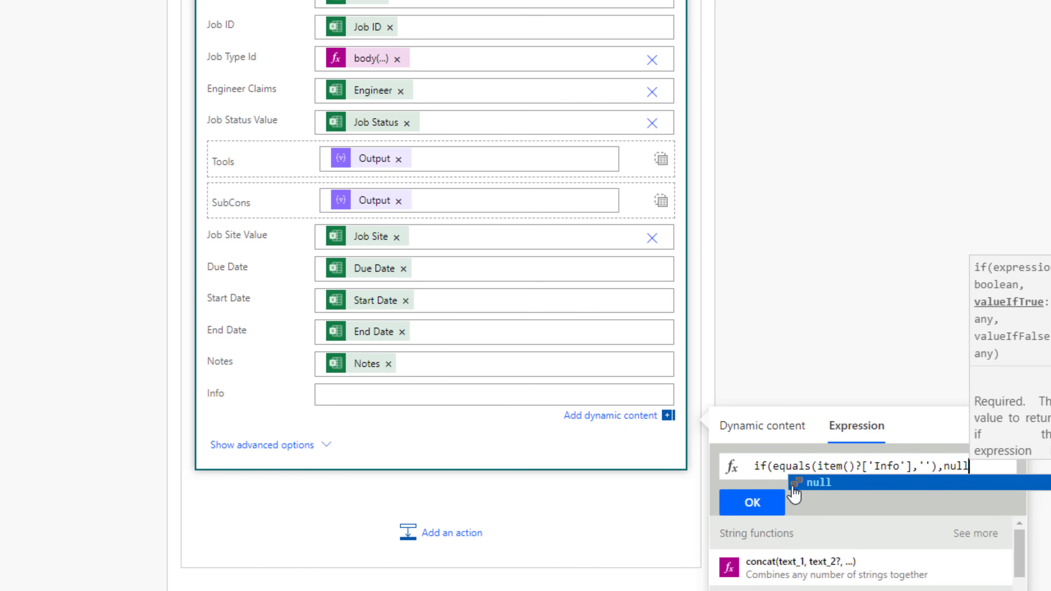
click(979, 474)
text(,)
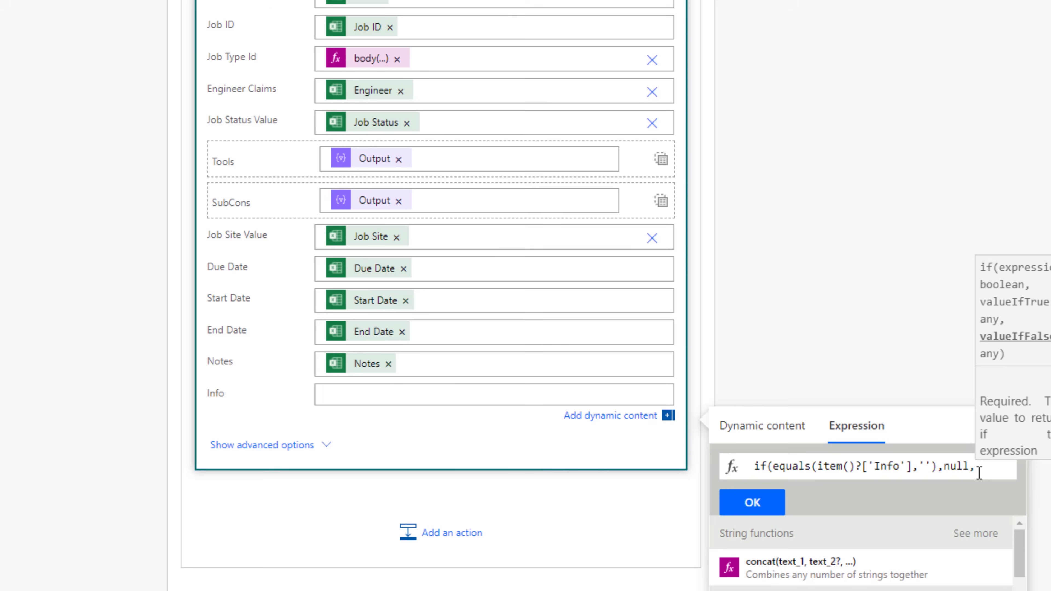
text(item()?['Info)
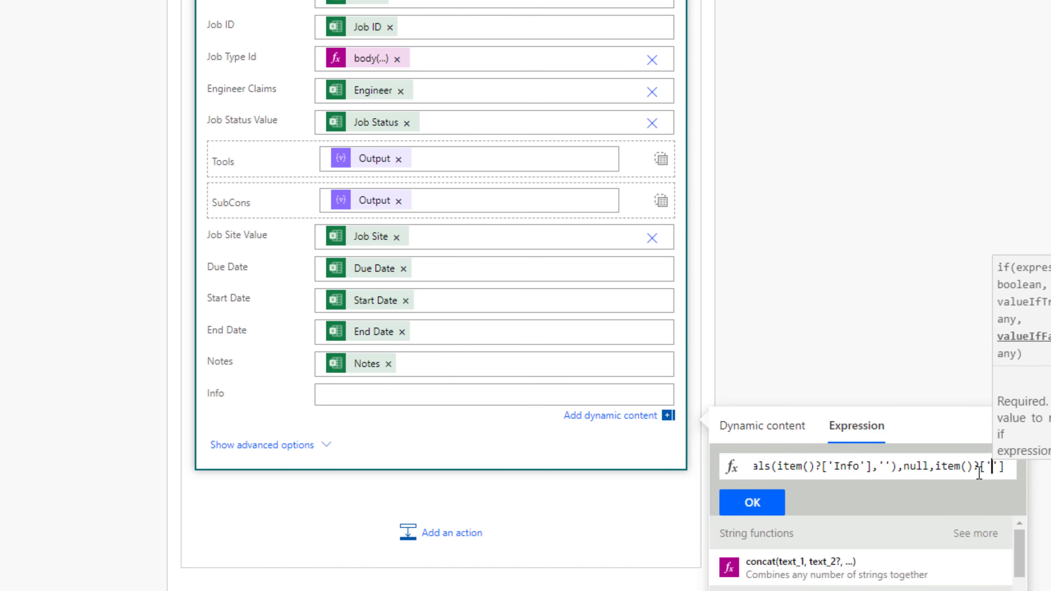
key(Right)
key(Right)
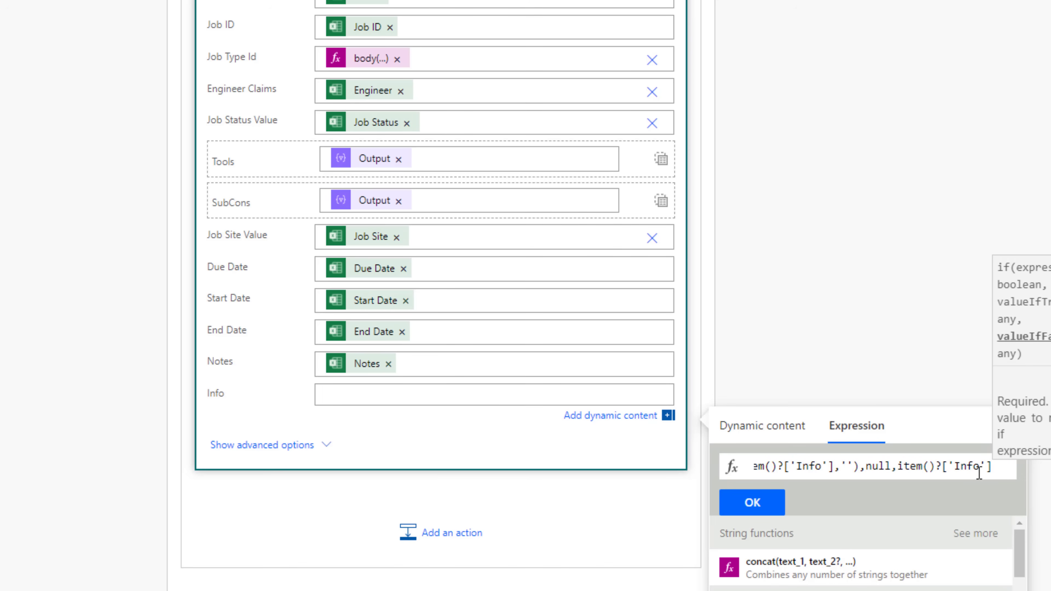
text())
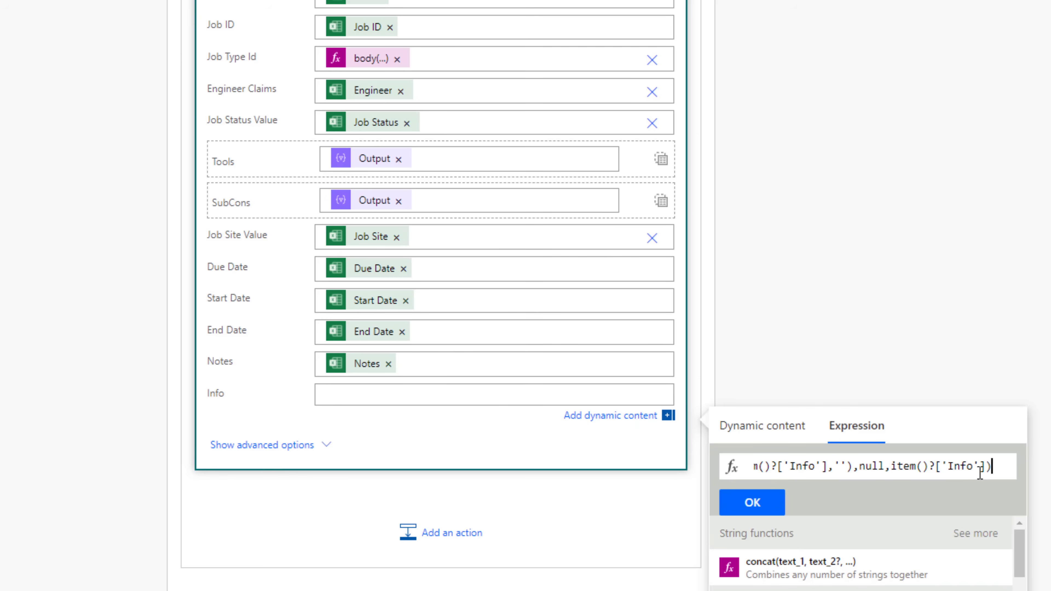
drag(995, 467, 722, 466)
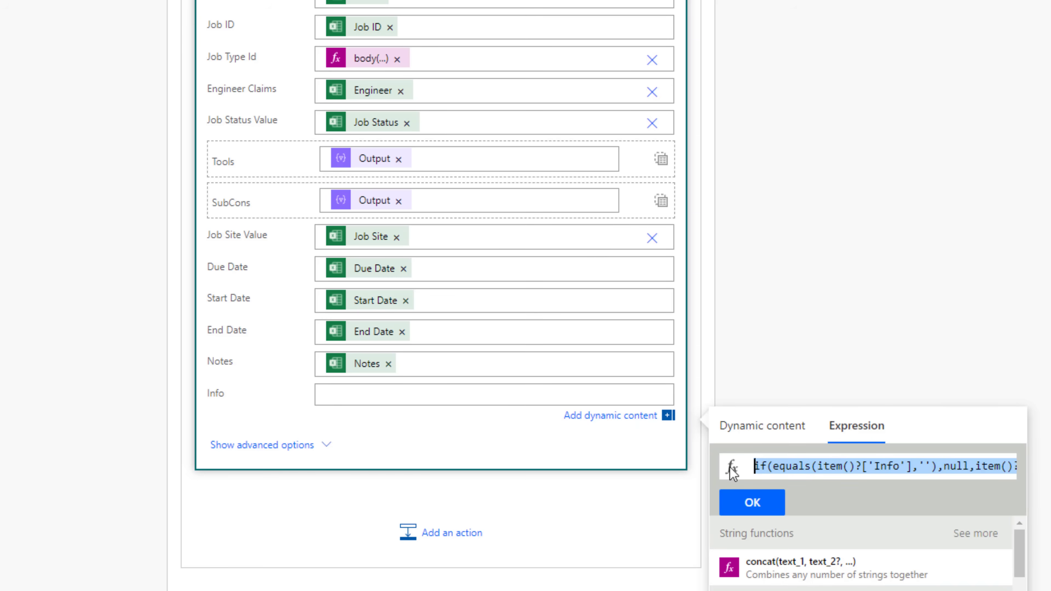
click(773, 501)
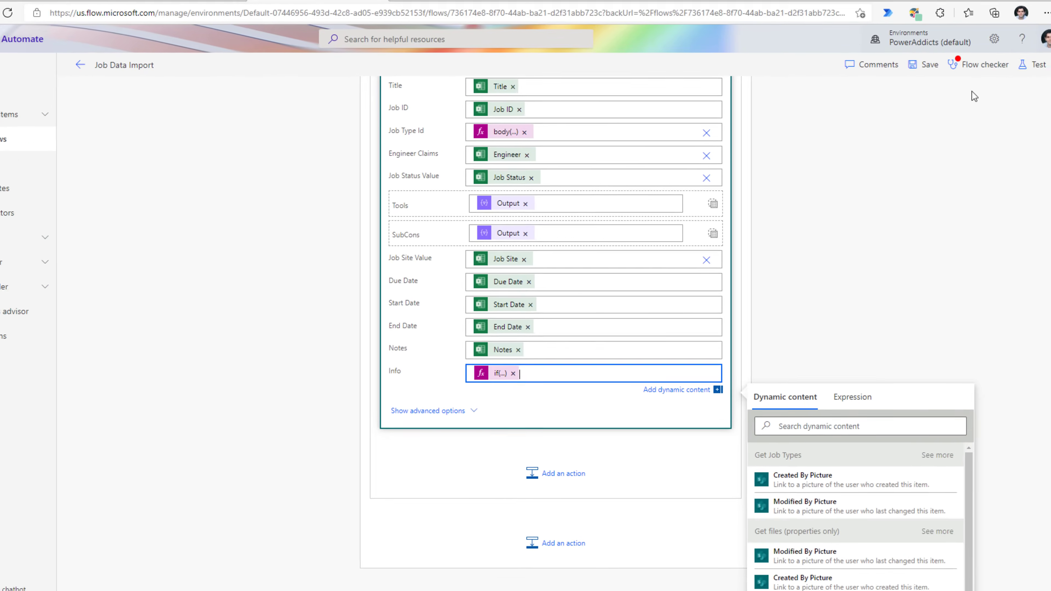
- Save the flow and start a manual run
click(924, 65)
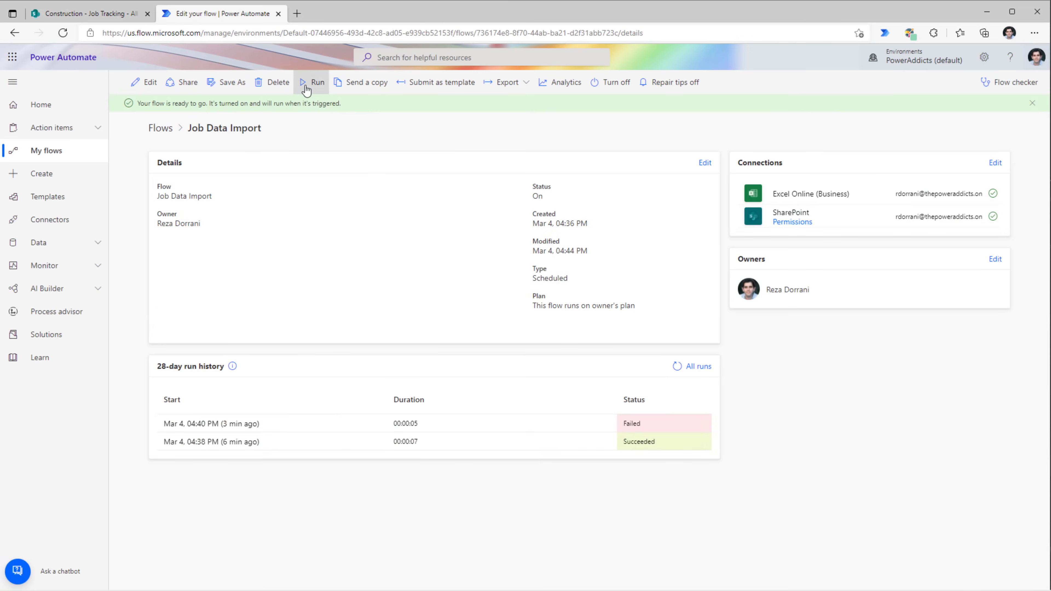
click(313, 83)
click(914, 575)
click(914, 577)
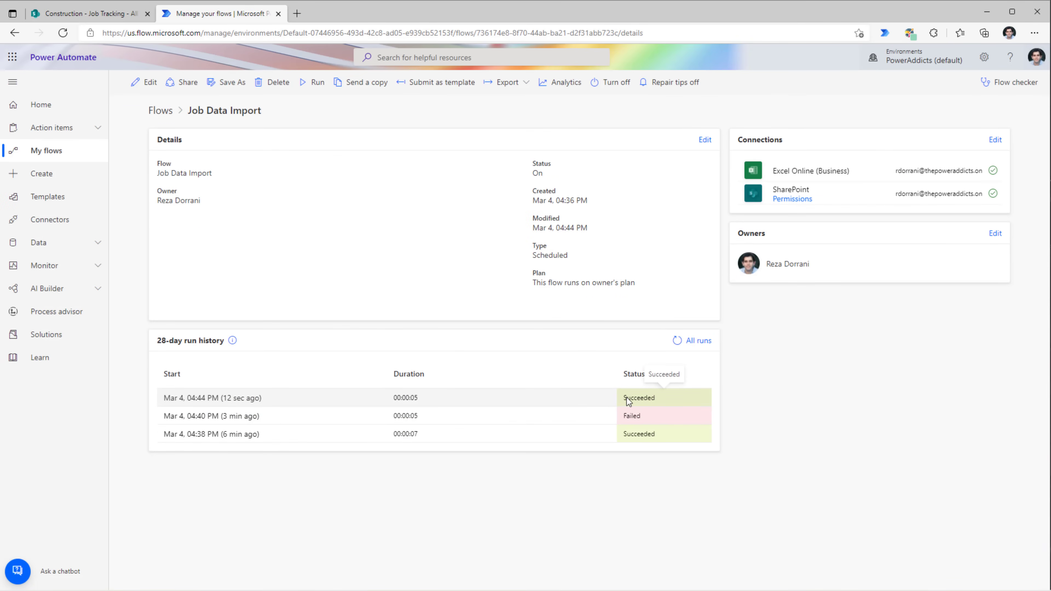
- Refresh the Job Tracking list to see Sample builds 1–3 imported
click(82, 14)
key(F5)
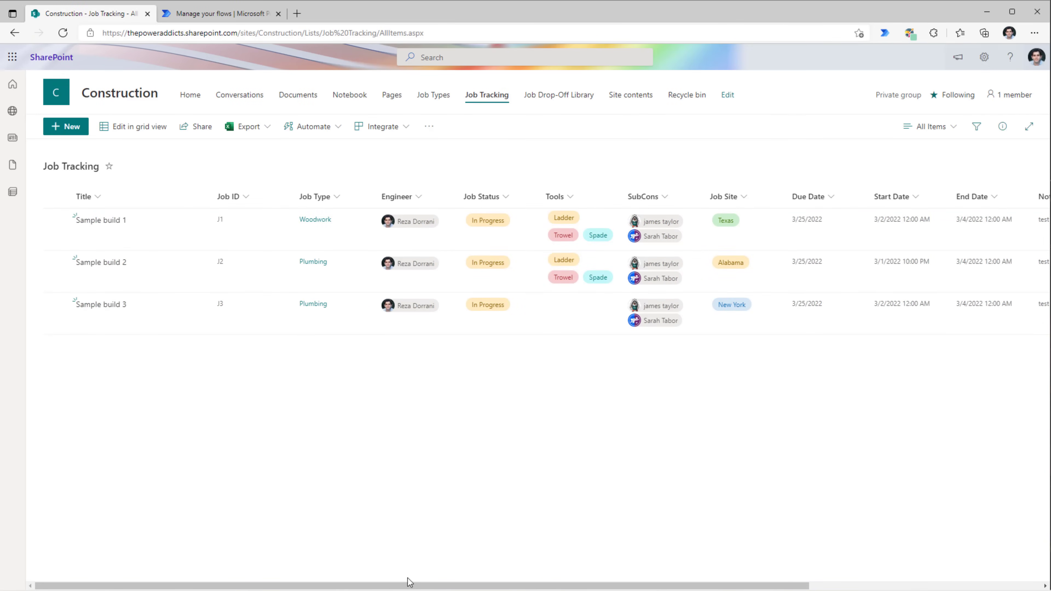
drag(429, 585, 793, 573)
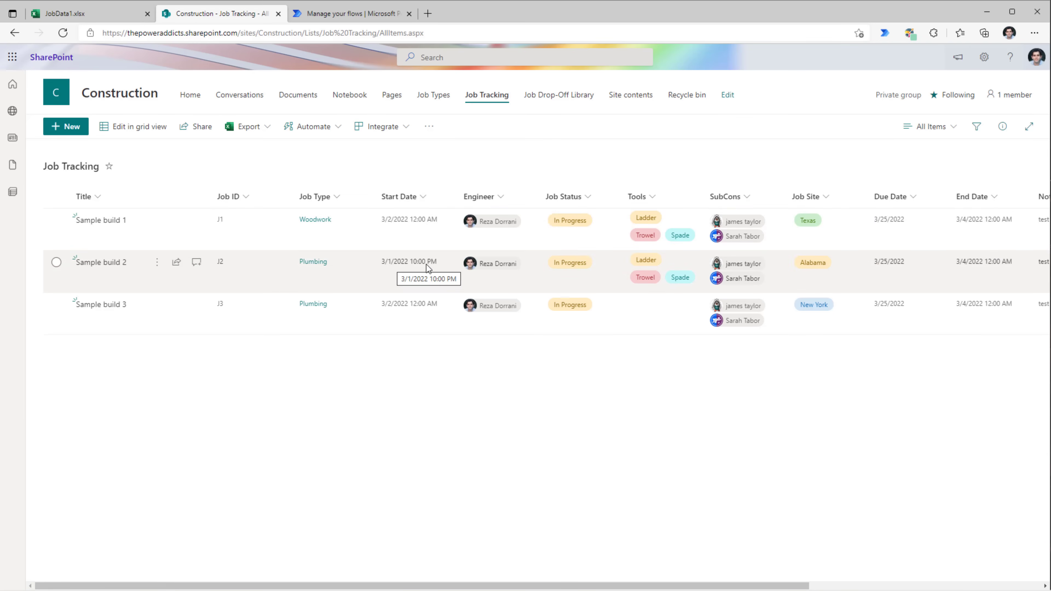
click(137, 13)
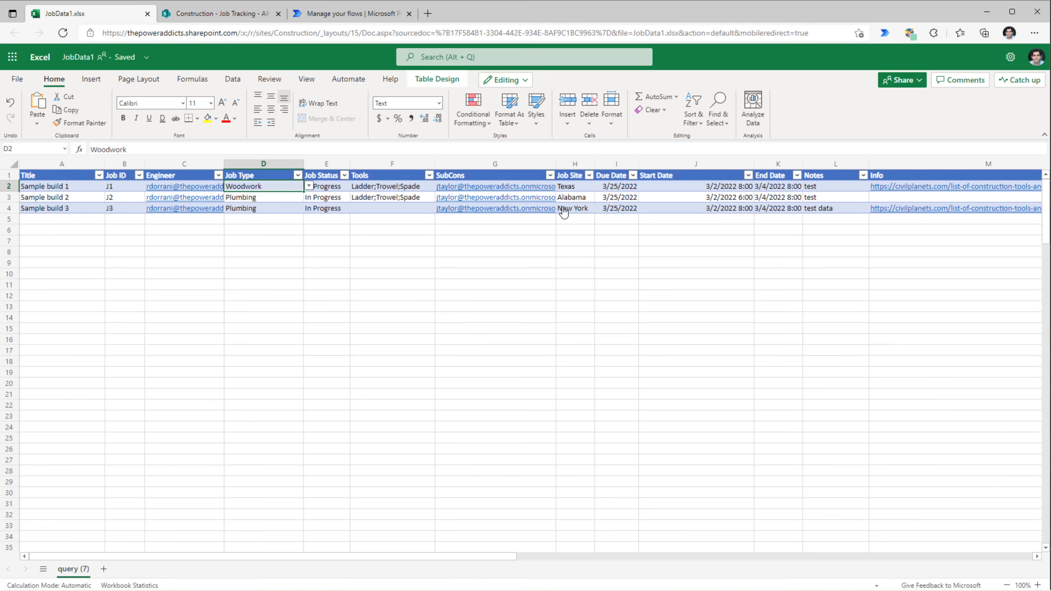
click(677, 199)
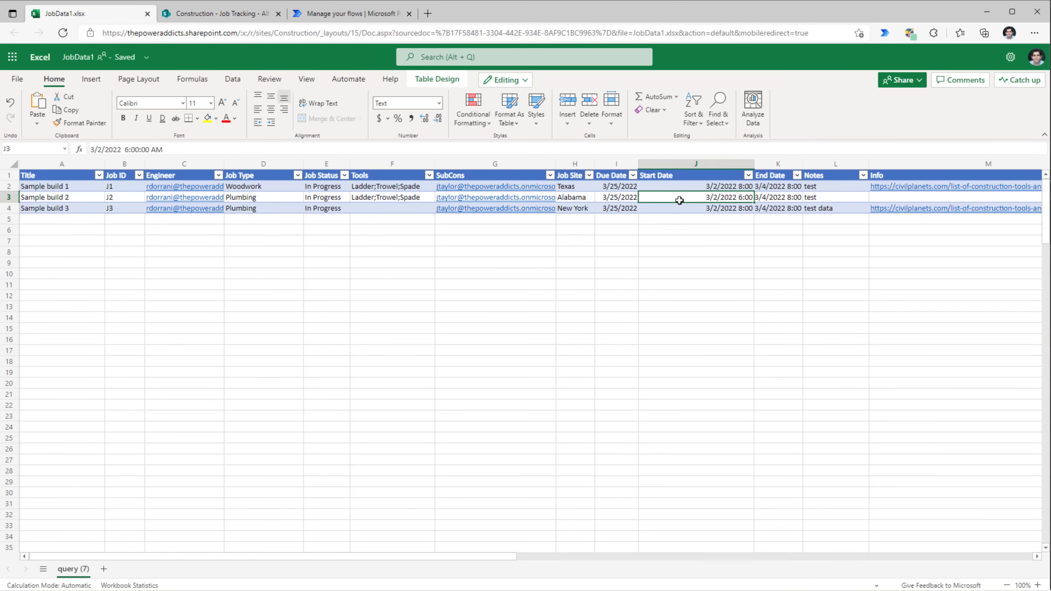
click(9, 198)
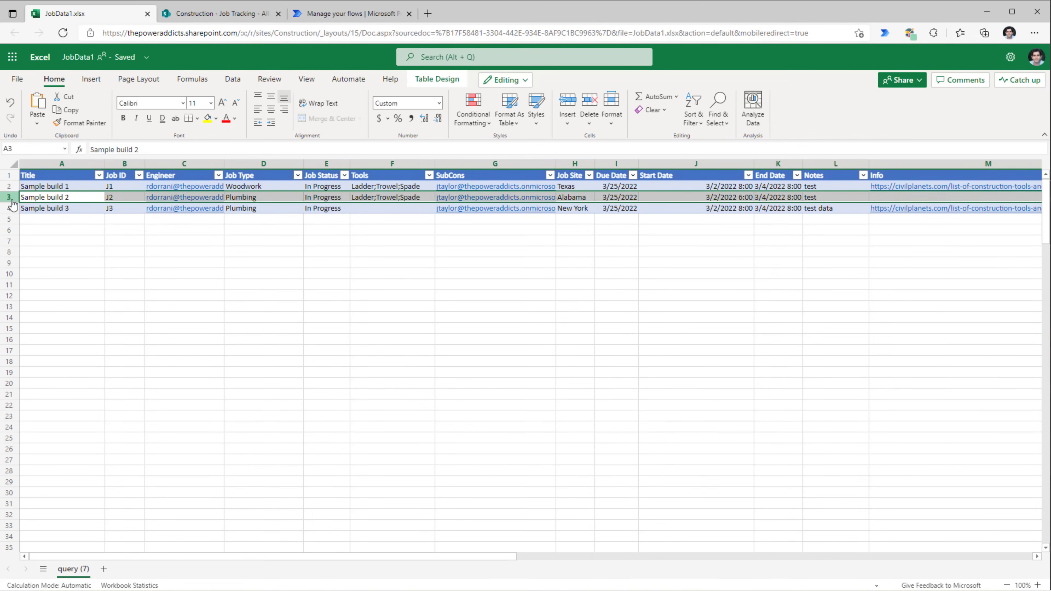
double_click(681, 198)
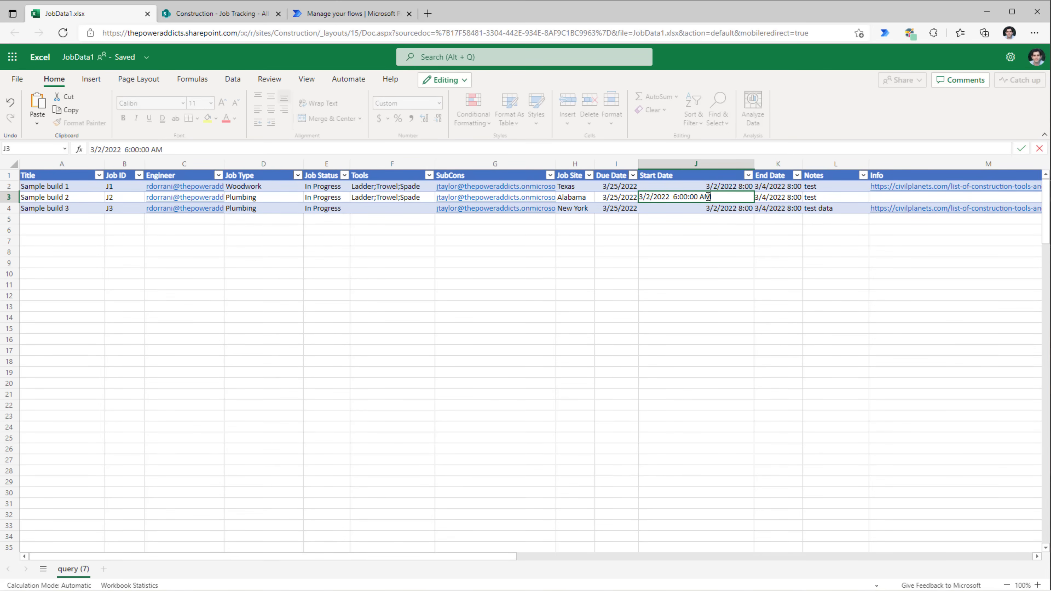
click(219, 13)
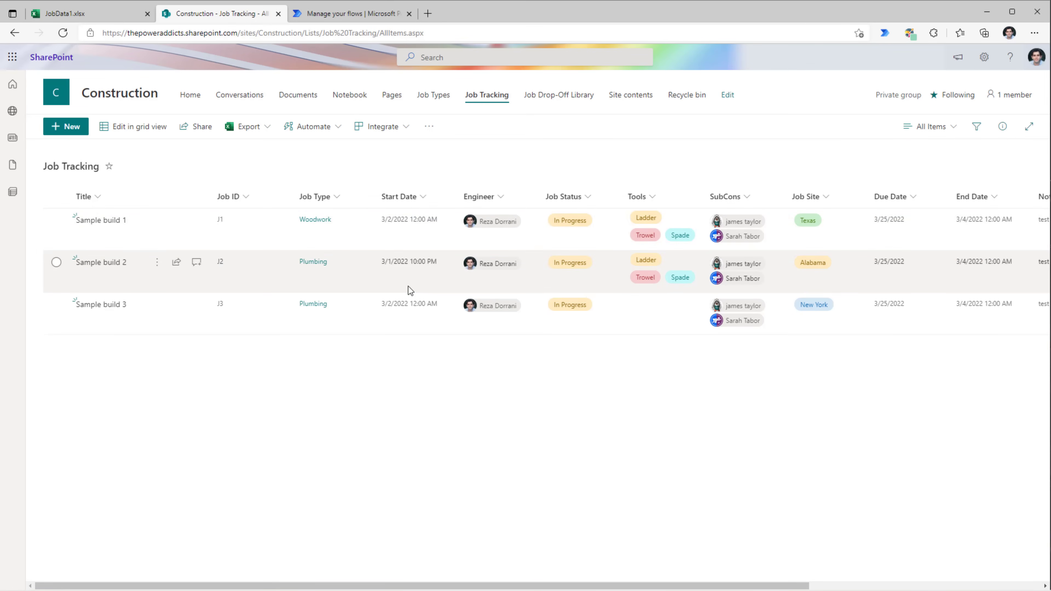
- Check Site Settings' Regional settings shows Pacific Time (UTC-08:00), then go back to Job Tracking
click(984, 58)
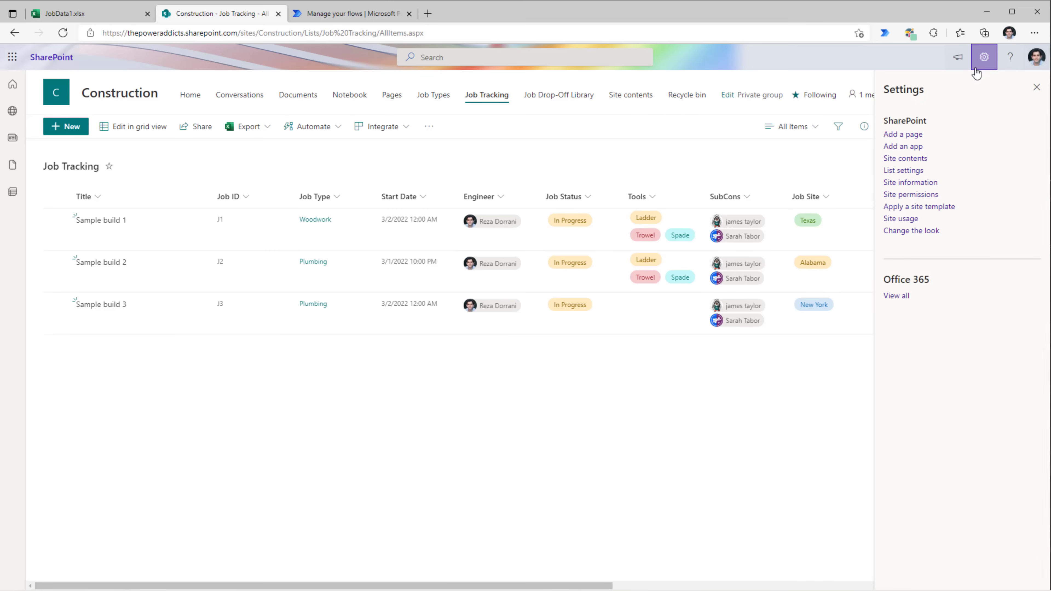
click(906, 182)
click(909, 350)
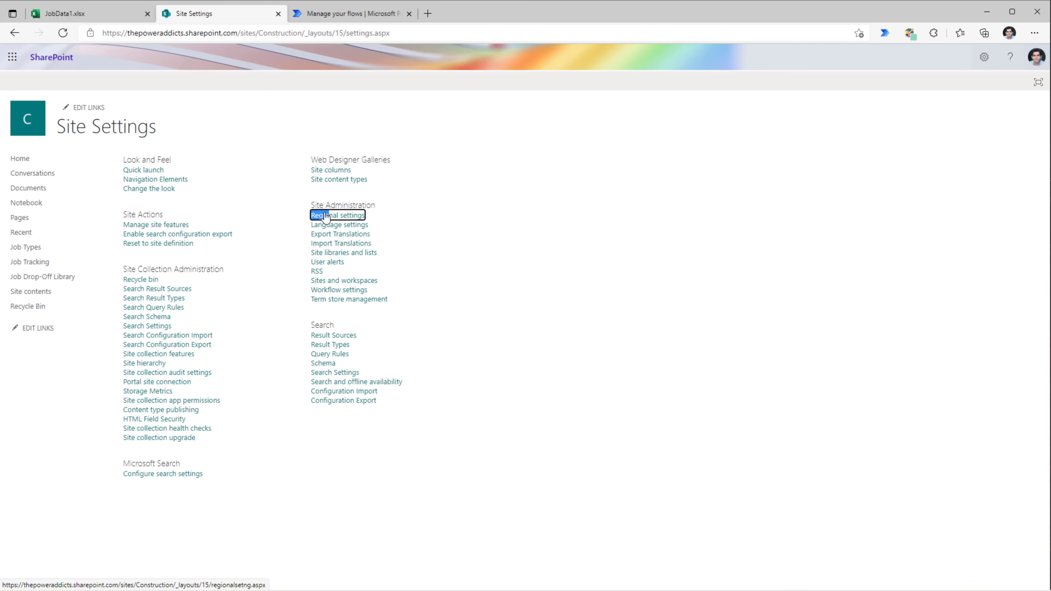
click(342, 217)
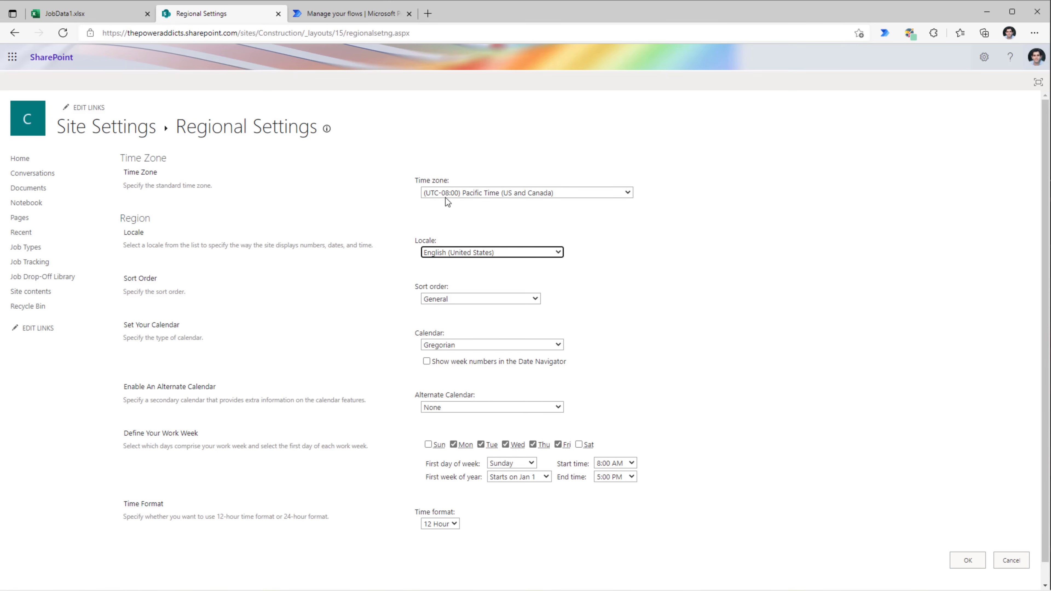
key(alt+Left)
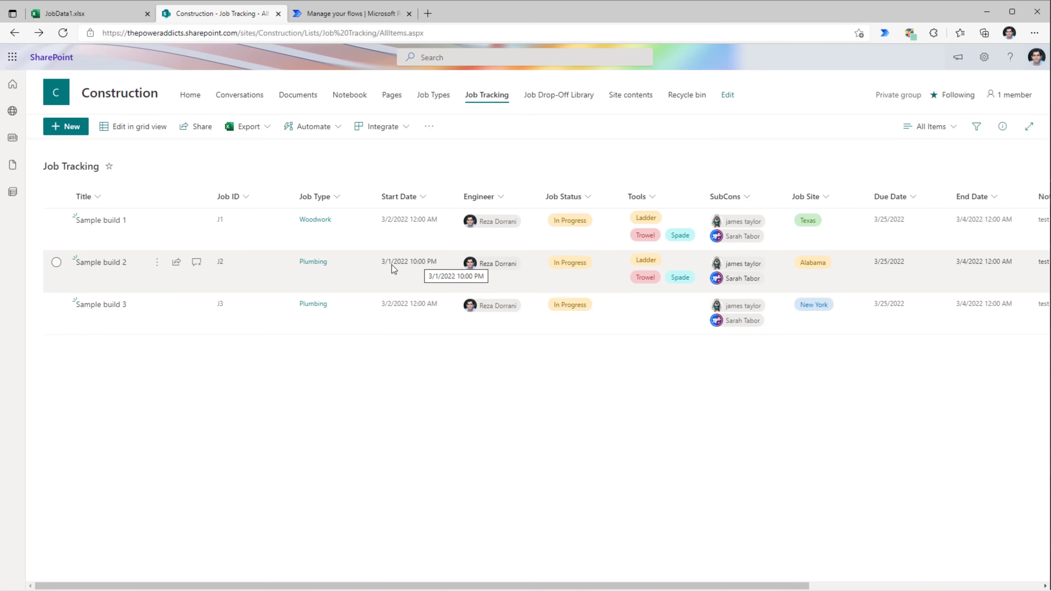
- Inspect Start Dates J2 and J3: 3/2/2022 8:00:00 AM and 6:00:00 AM
click(94, 17)
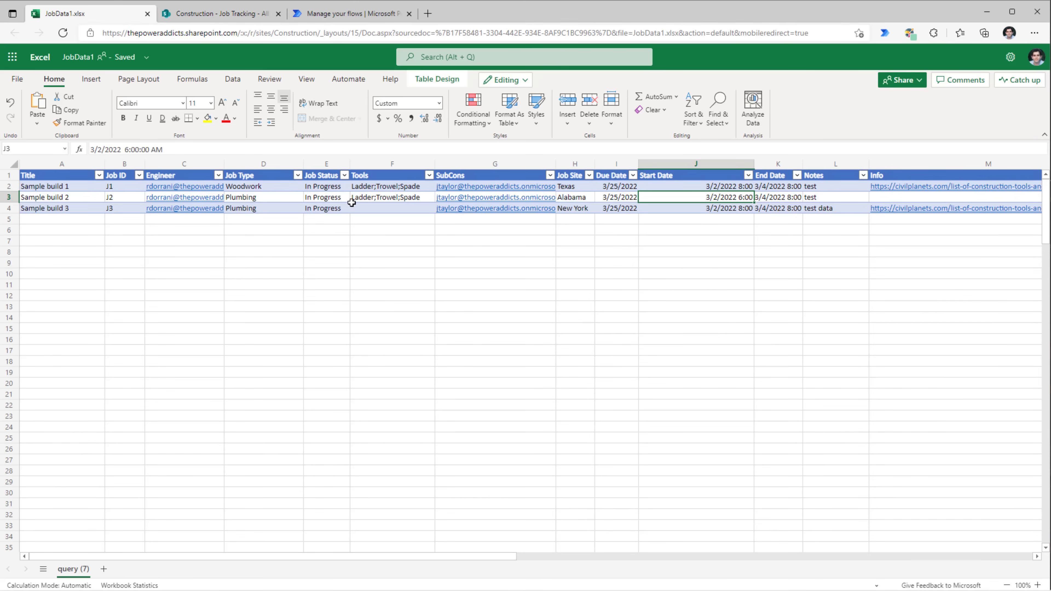
double_click(745, 198)
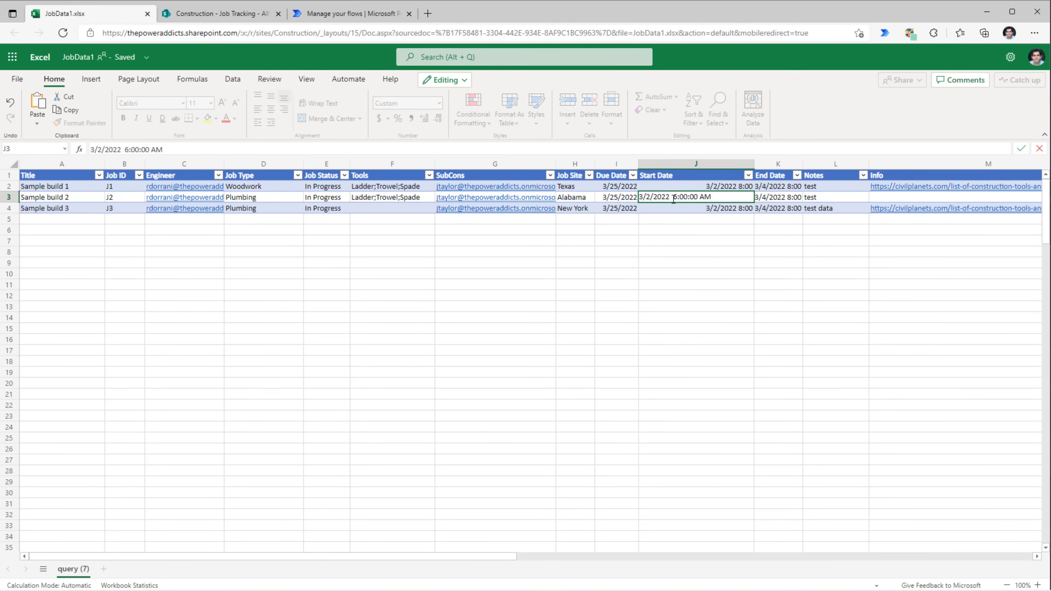
drag(712, 196, 639, 197)
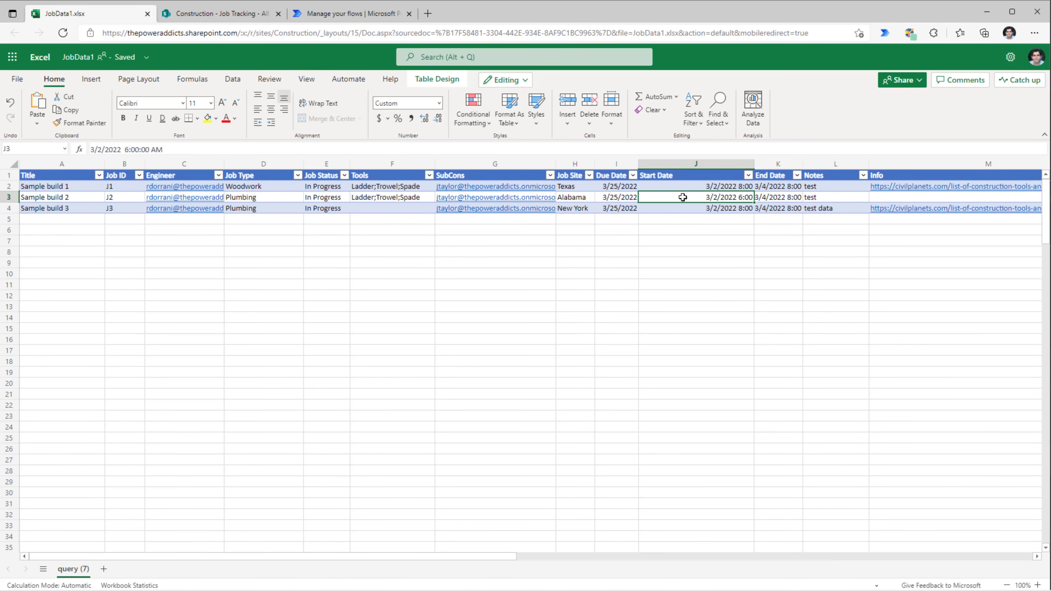
click(672, 187)
click(686, 202)
double_click(686, 196)
double_click(683, 188)
click(694, 198)
double_click(696, 198)
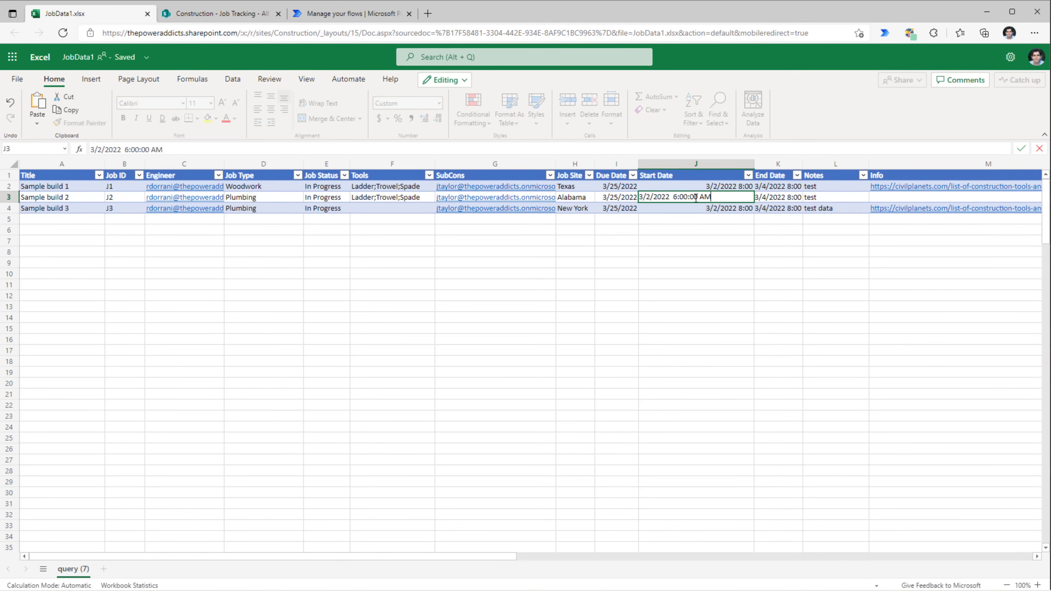
drag(723, 198, 638, 197)
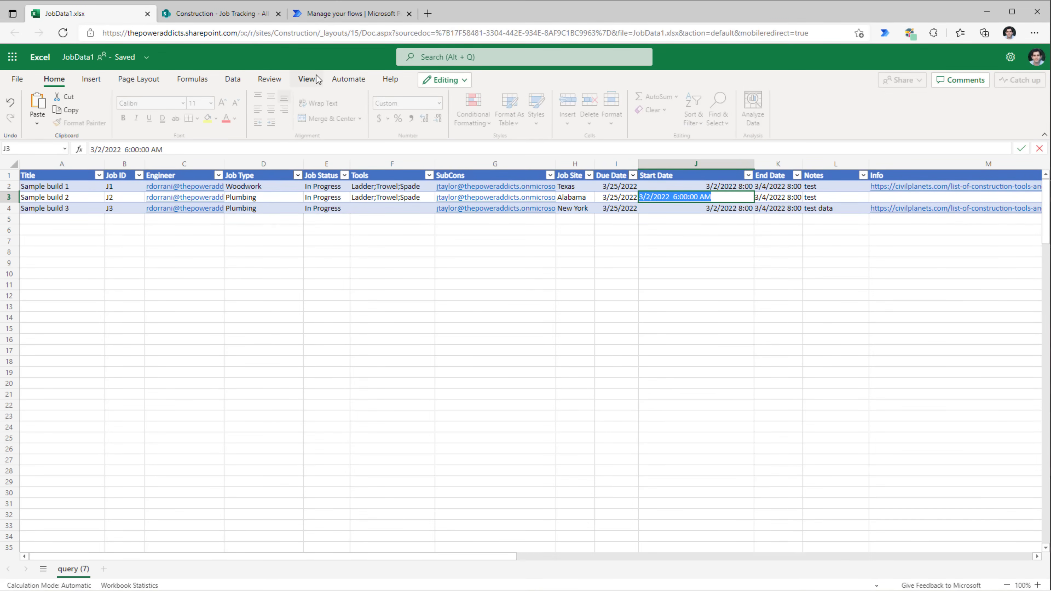
key(Return)
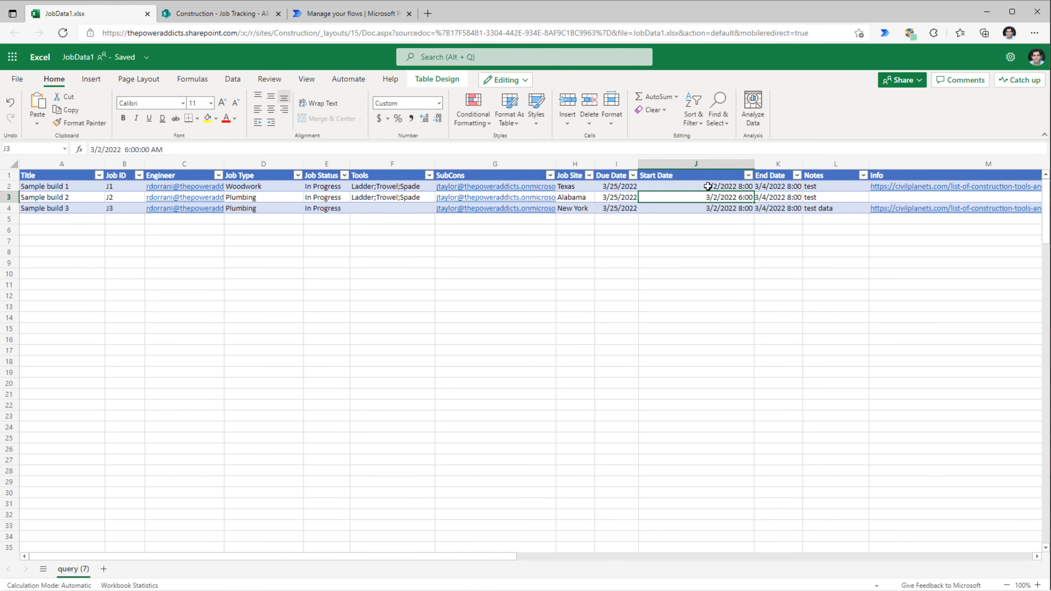
double_click(710, 186)
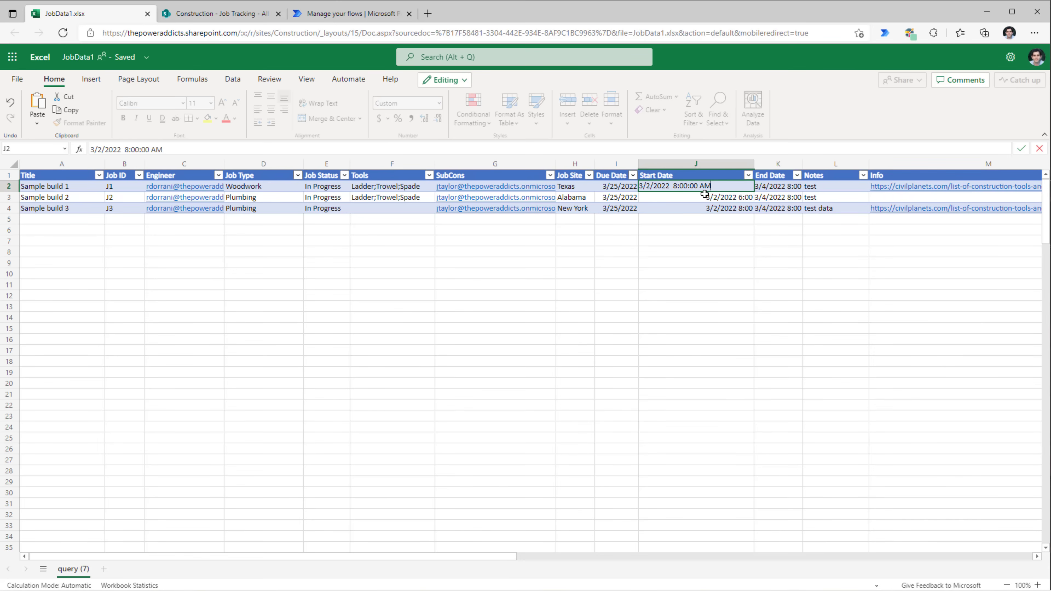
key(Escape)
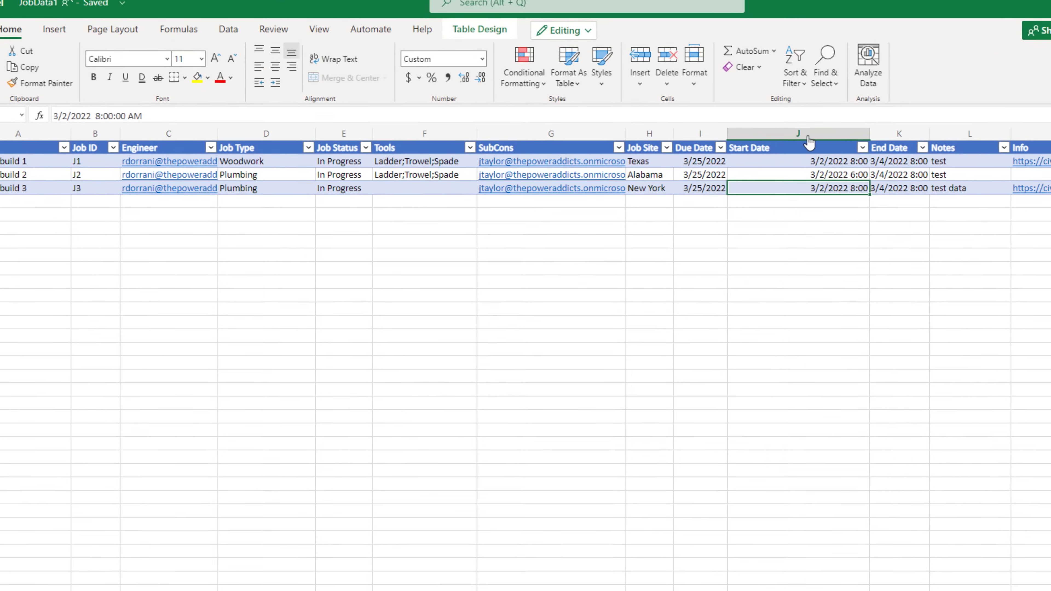
- Insert a new column before End Date headed 'Start Date UTC'
click(696, 165)
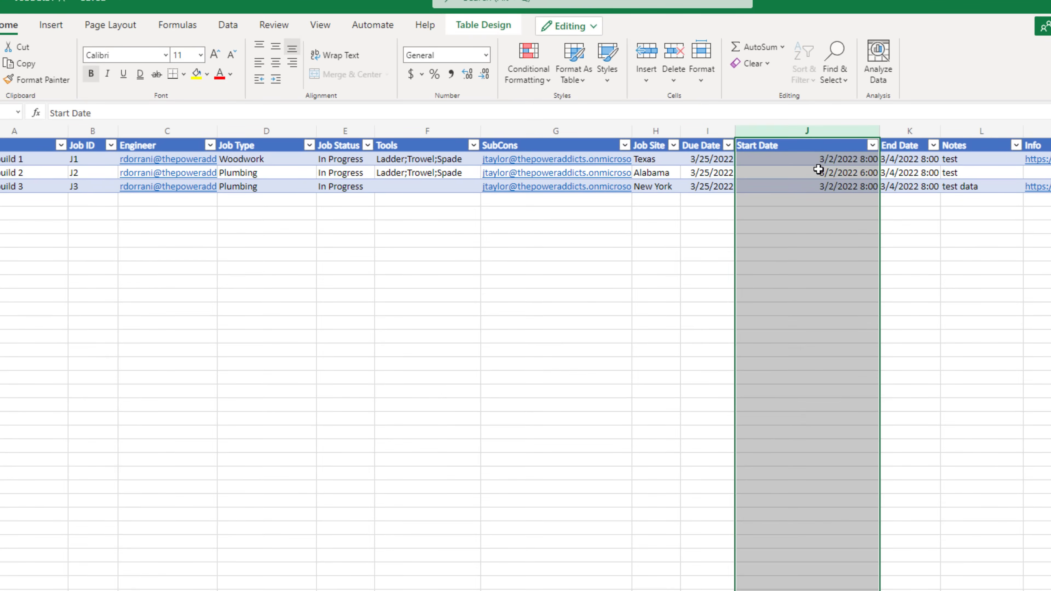
right_click(806, 137)
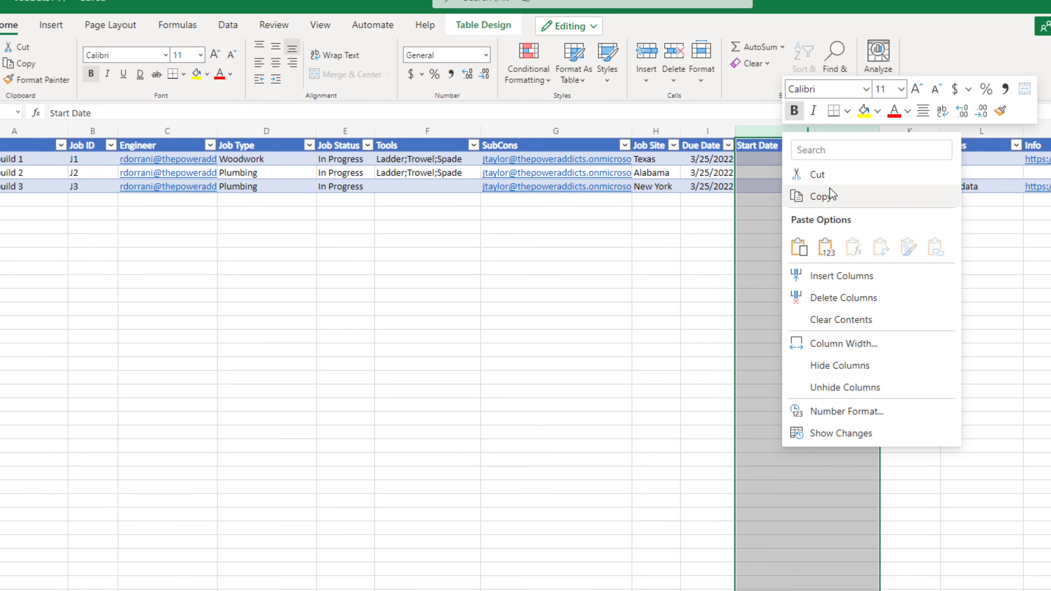
click(831, 197)
click(908, 131)
right_click(908, 131)
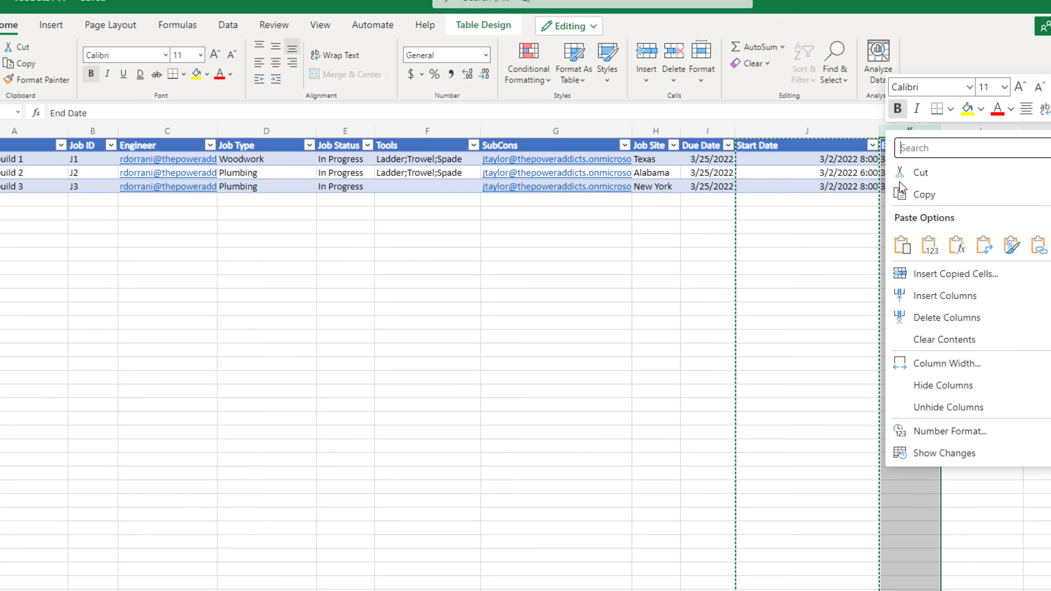
click(925, 295)
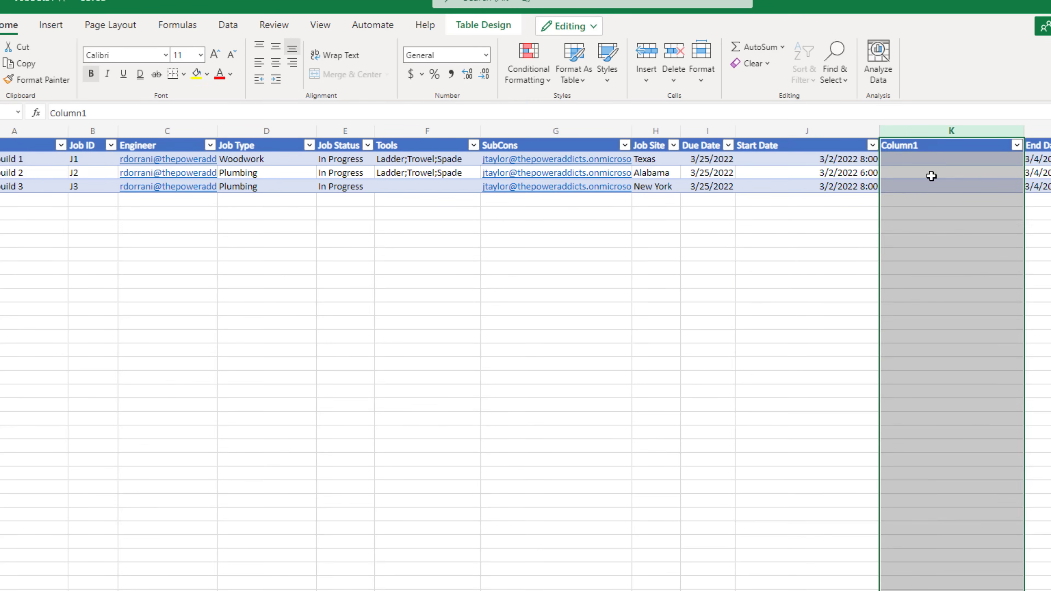
click(929, 173)
click(908, 145)
text(Start Date )
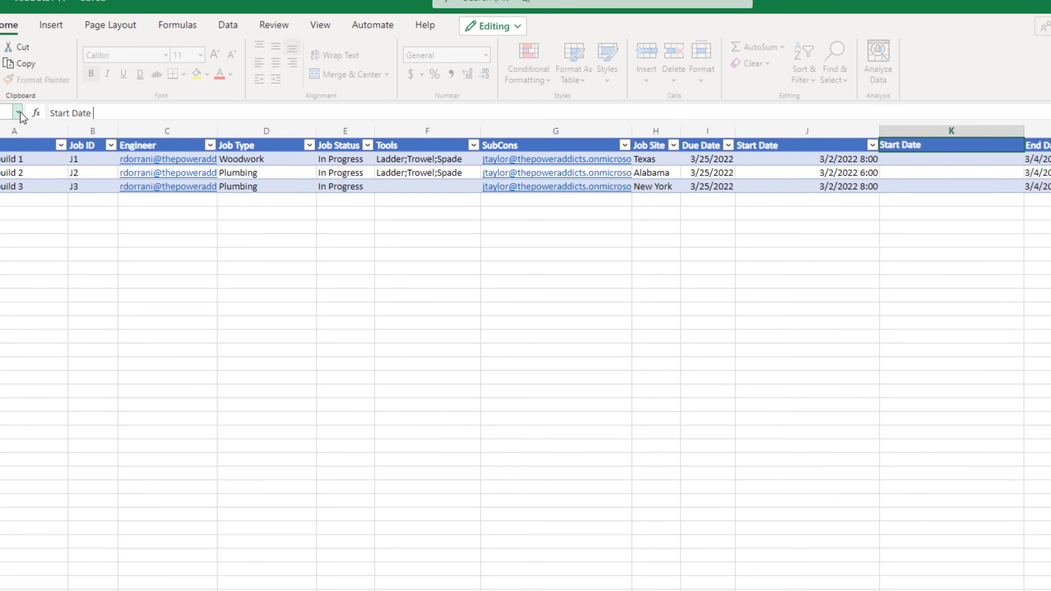
text(UTC)
click(913, 162)
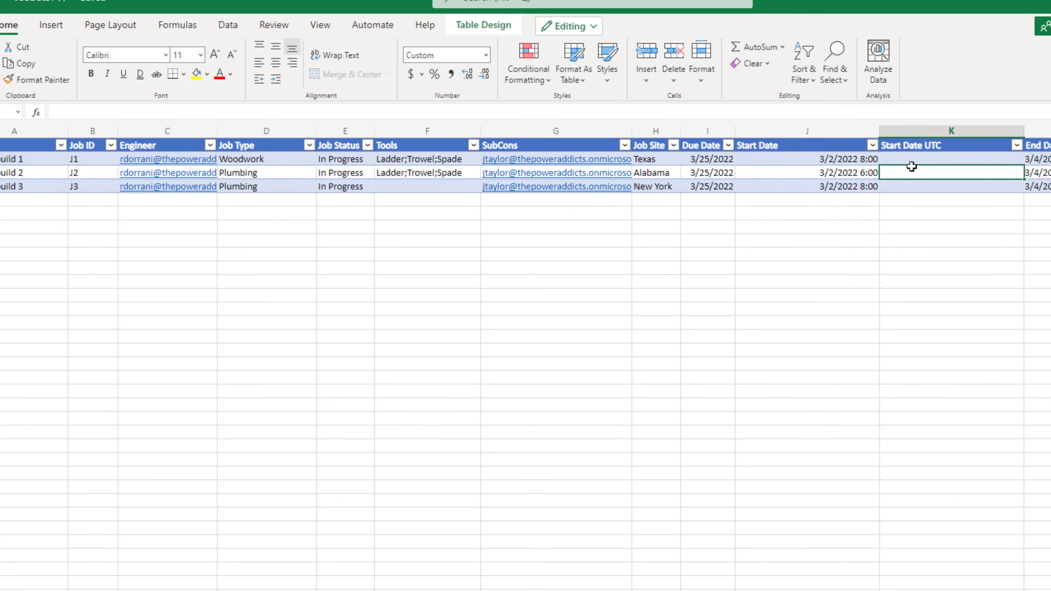
- Enter =J2 + TIME(8,0,0) in K2 and fill it down to K4
double_click(915, 159)
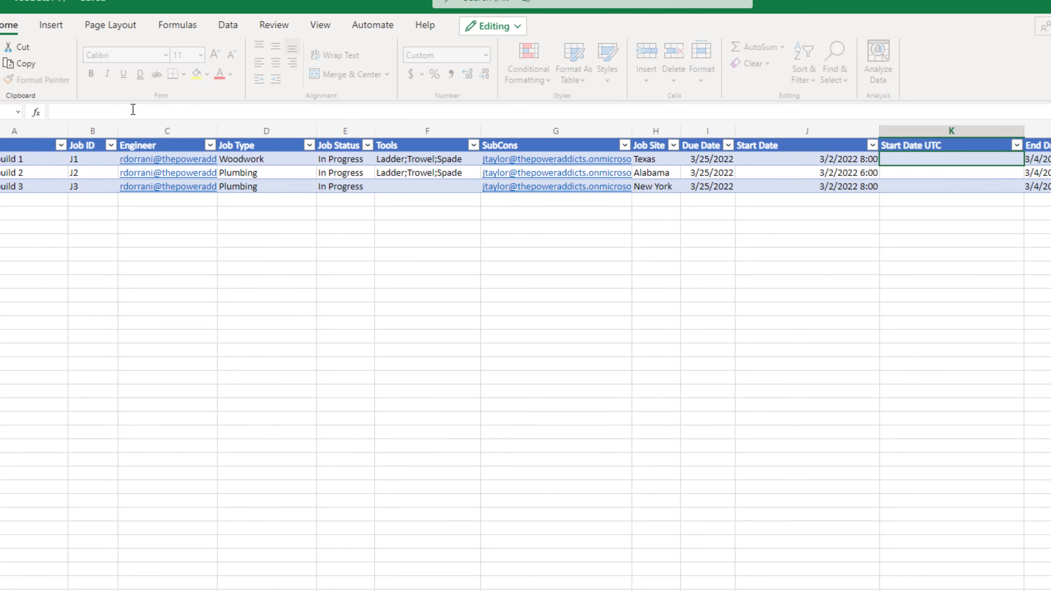
text(=J2)
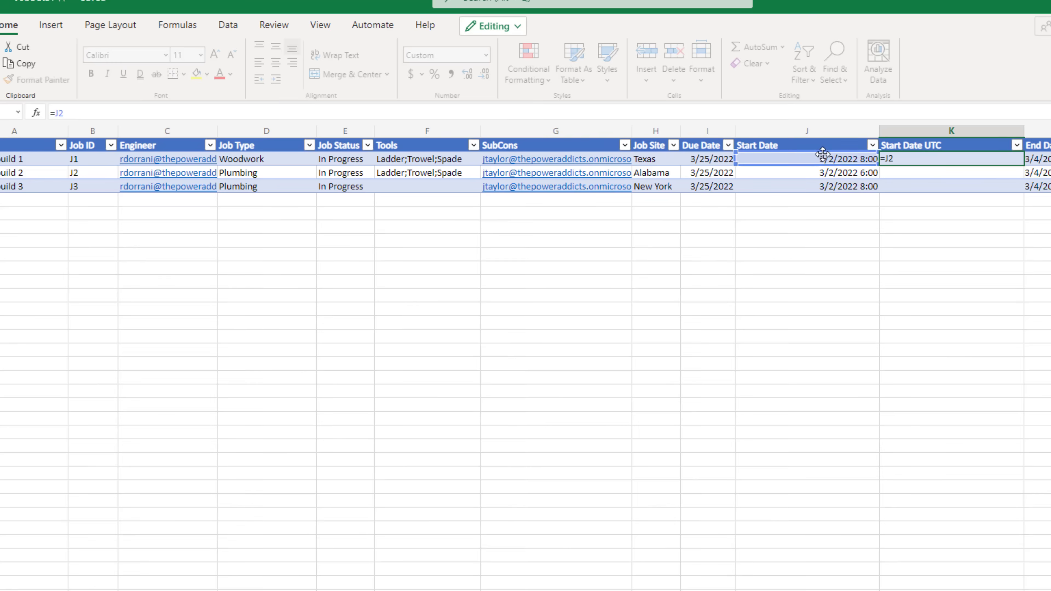
text( + Time(8,0,0))
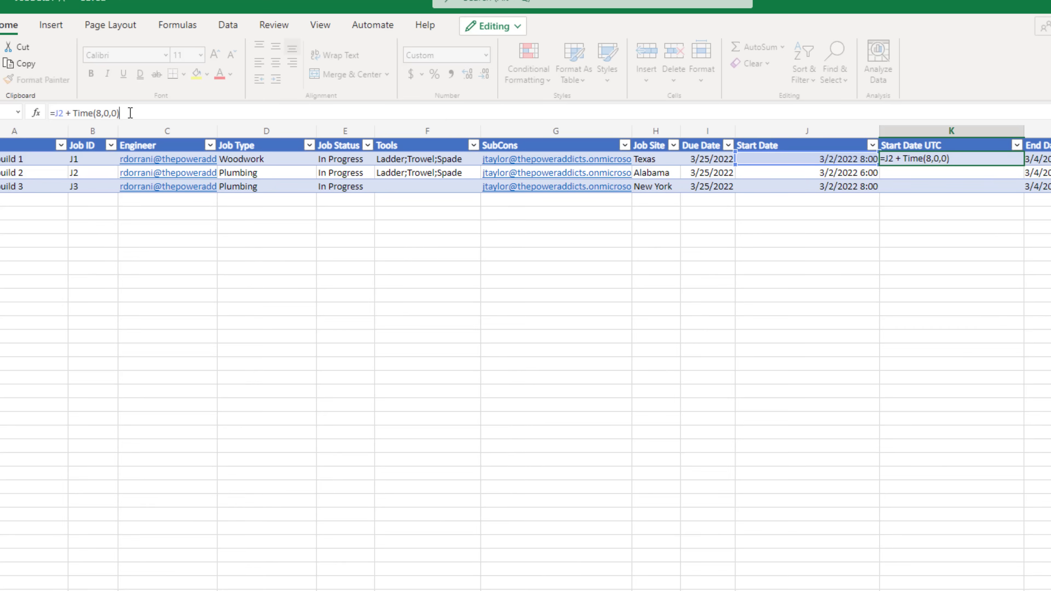
key(Return)
click(934, 165)
double_click(934, 162)
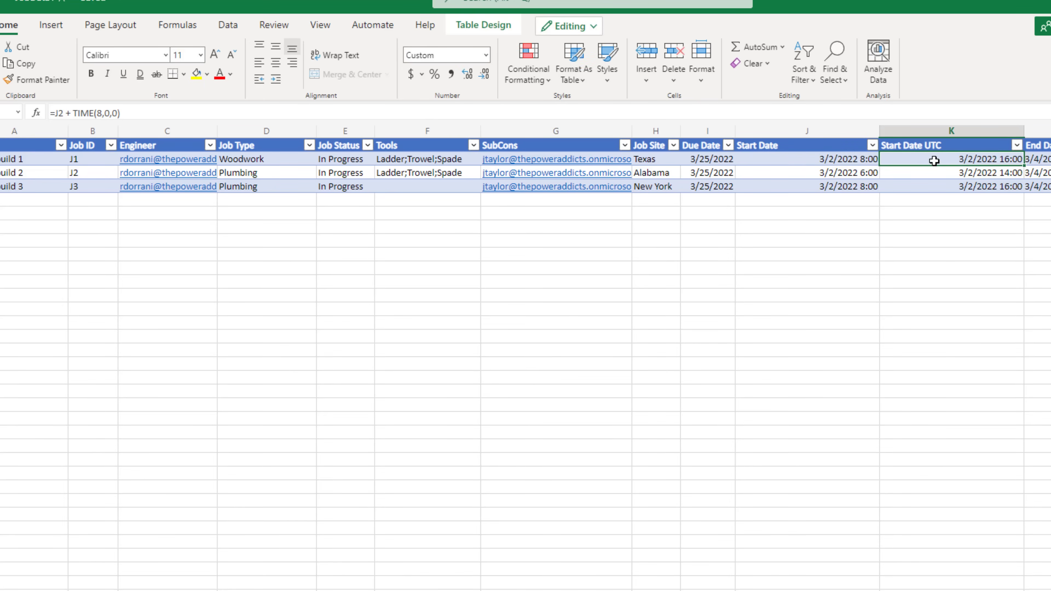
click(959, 171)
double_click(957, 159)
key(Escape)
drag(1019, 182, 1017, 191)
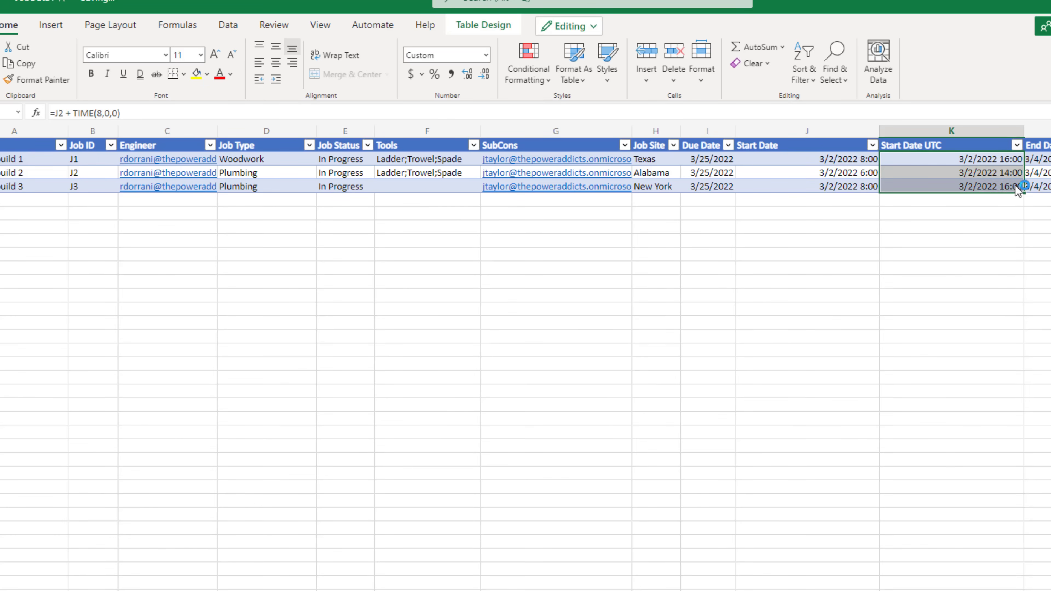
click(942, 174)
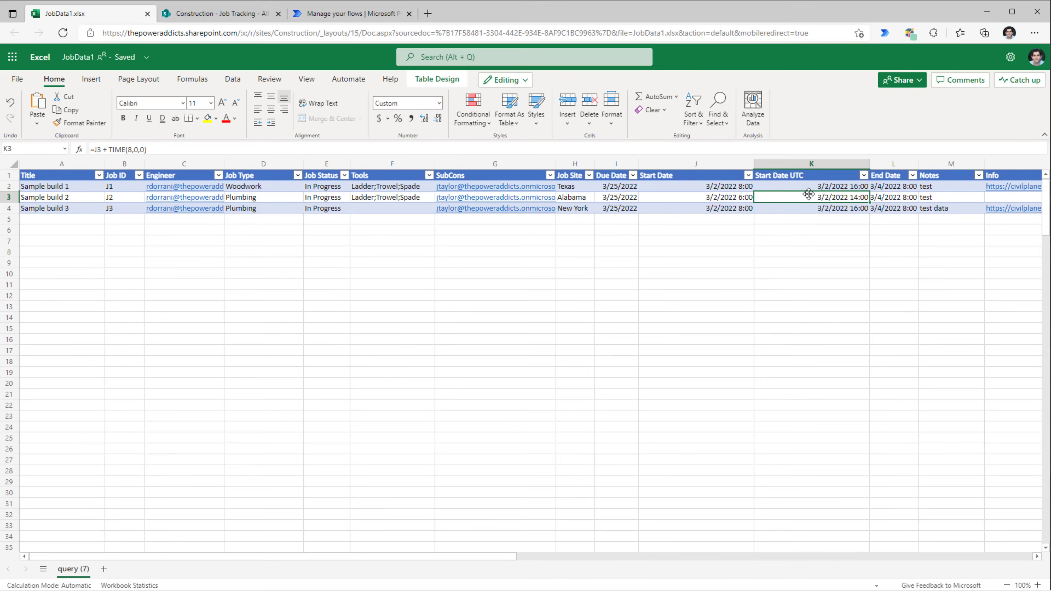
click(331, 13)
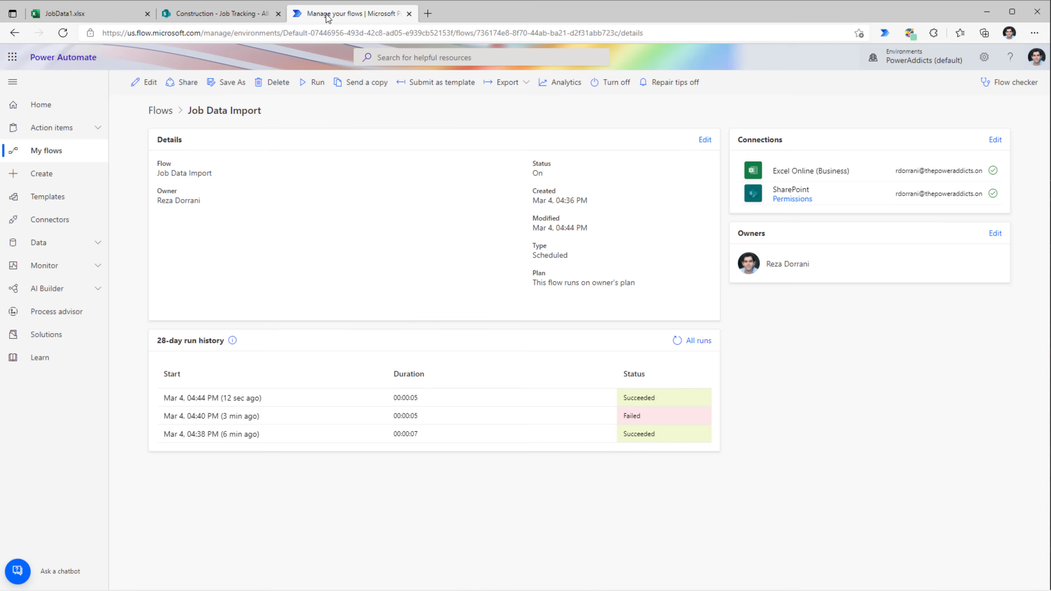
- Set Create item's Start Date to the expression item()?['Start Date UTC']
click(140, 84)
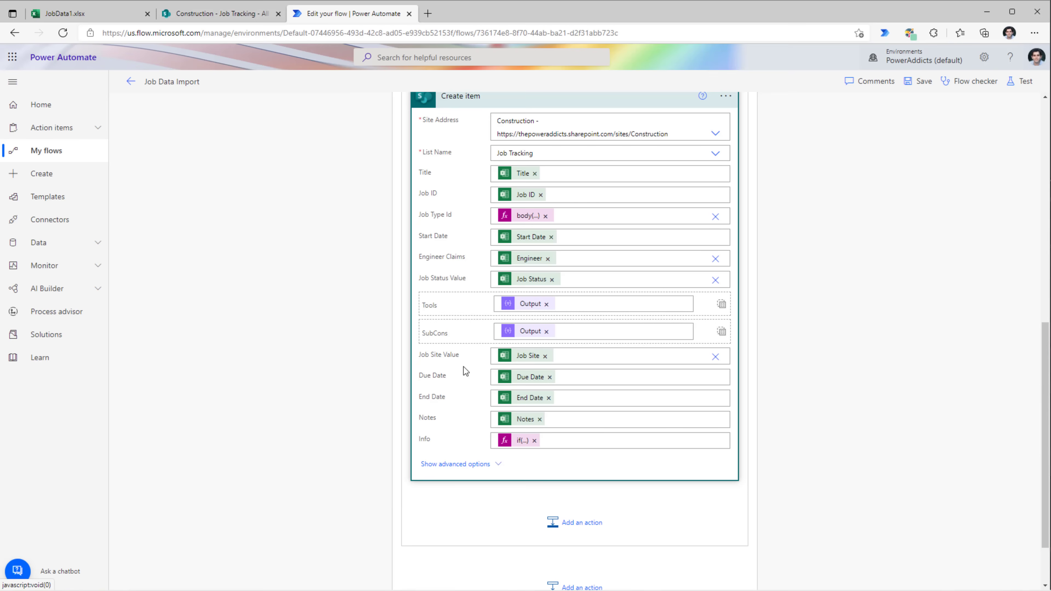
click(551, 237)
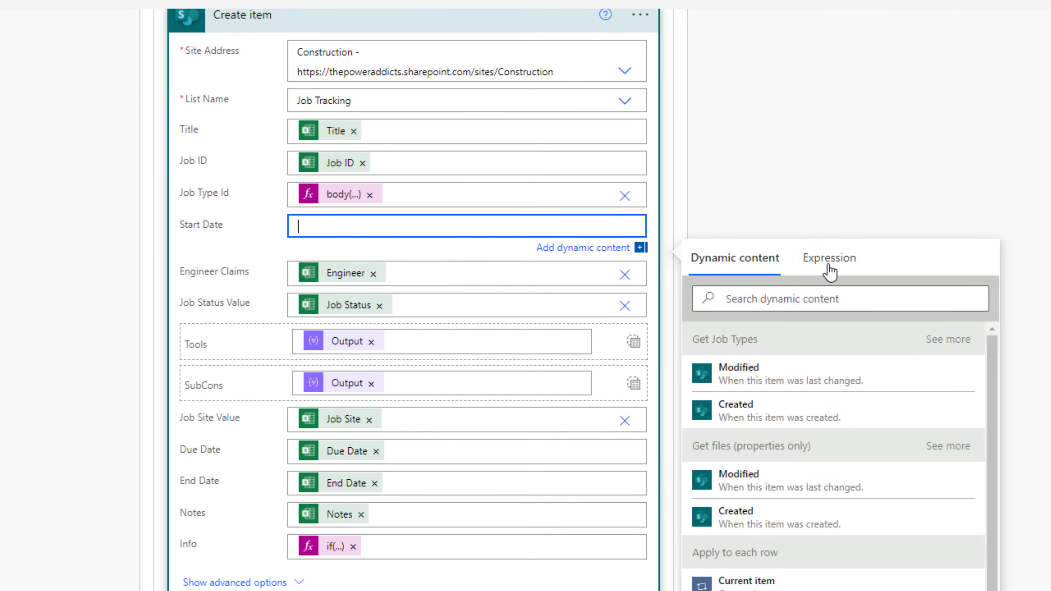
click(851, 239)
text(item()?['Start Date UTC'])
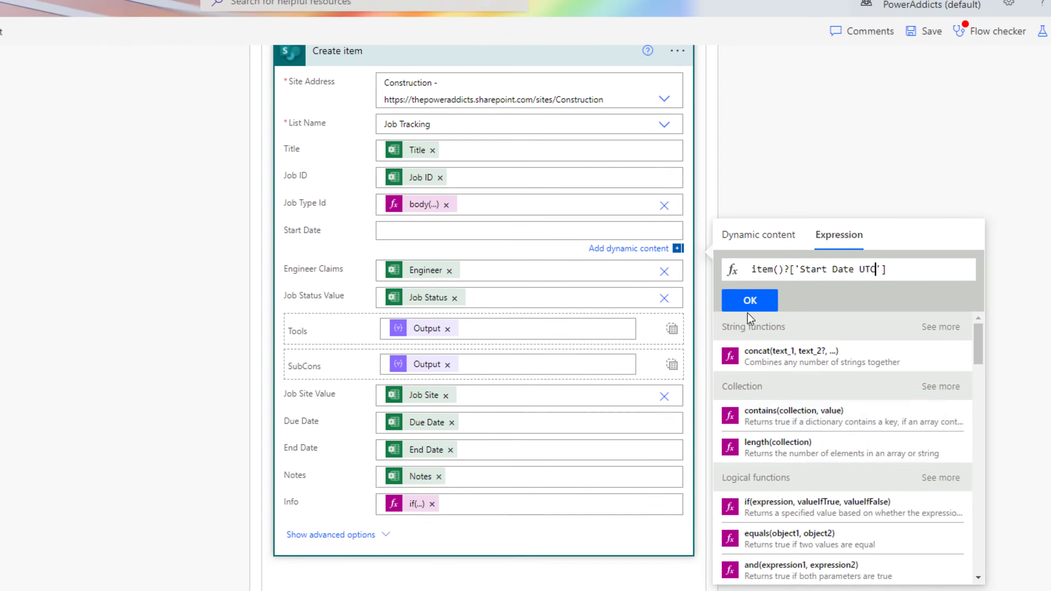
click(724, 307)
- Save and run the flow, then confirm Sample build 2 starts 3/2/2022 6:00 AM
click(915, 81)
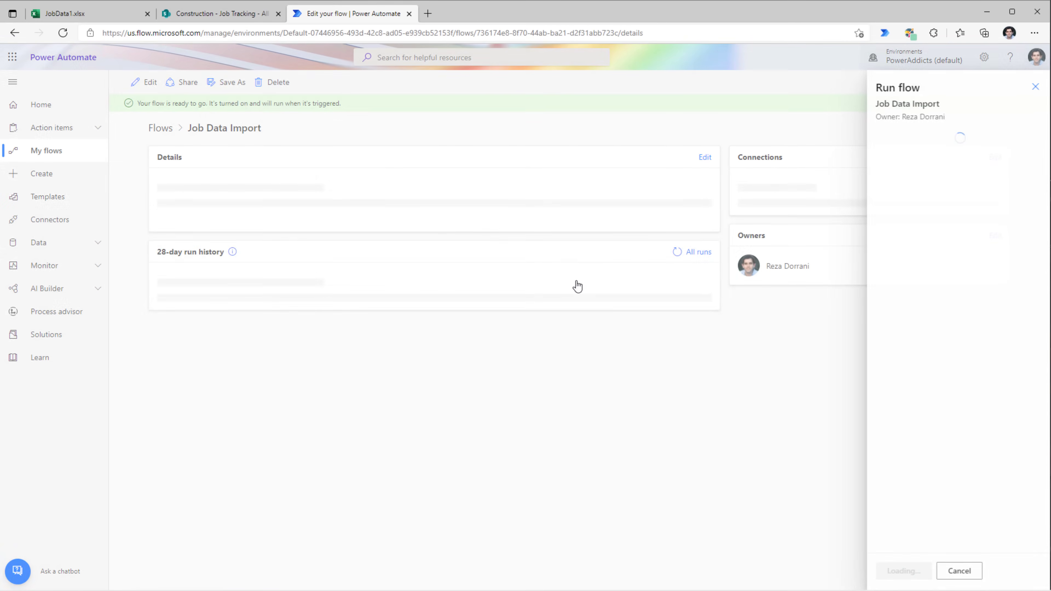
click(902, 569)
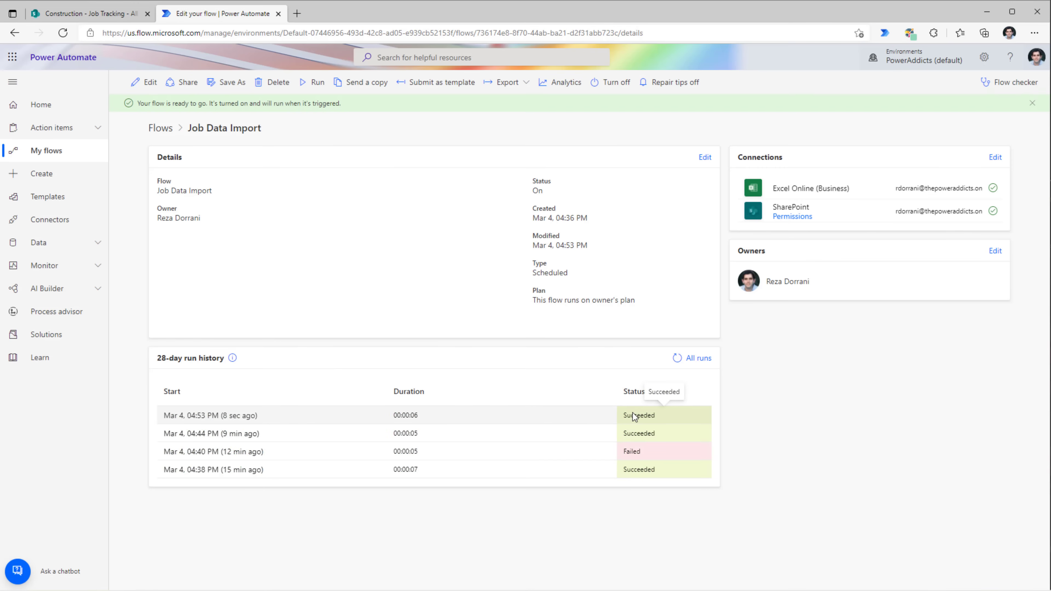
click(88, 18)
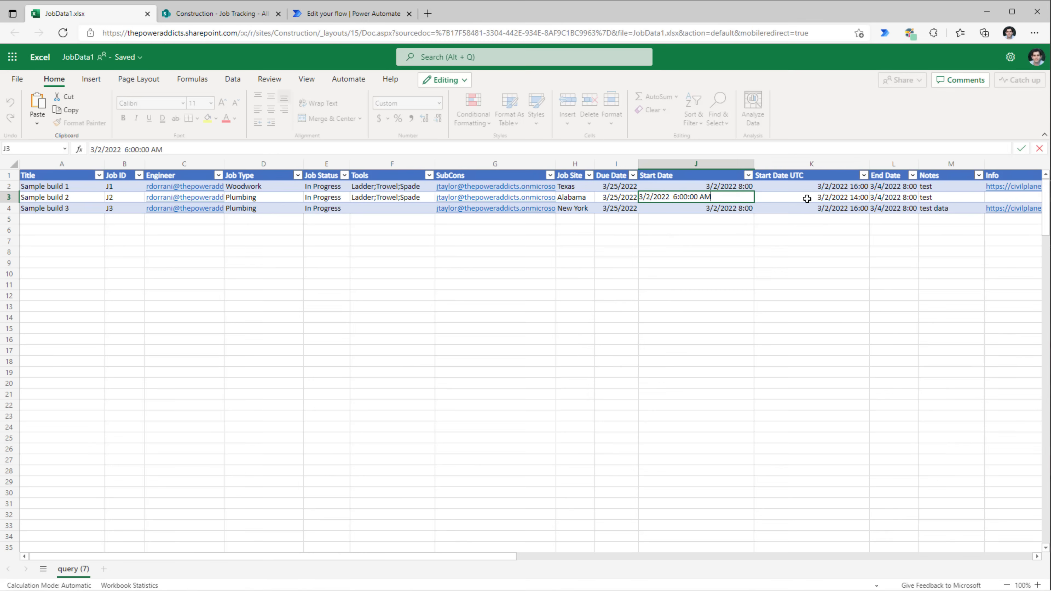
click(722, 197)
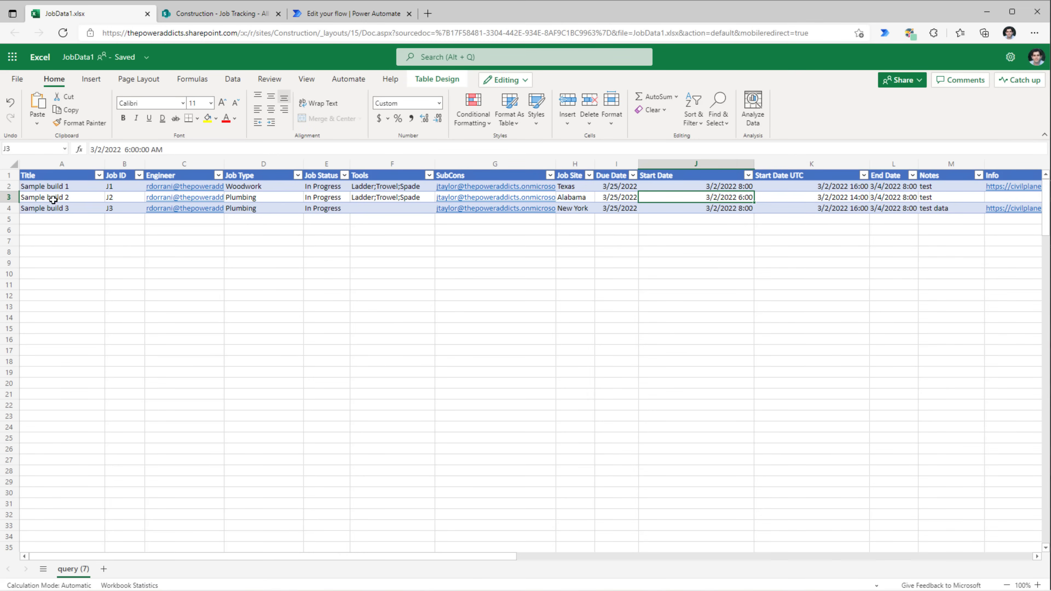
double_click(690, 197)
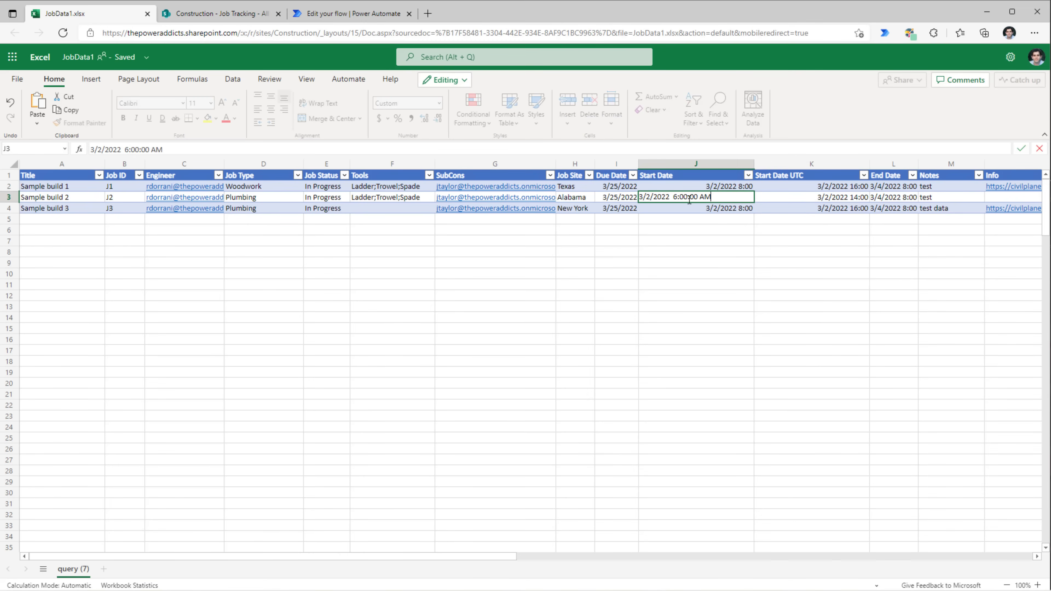
click(249, 13)
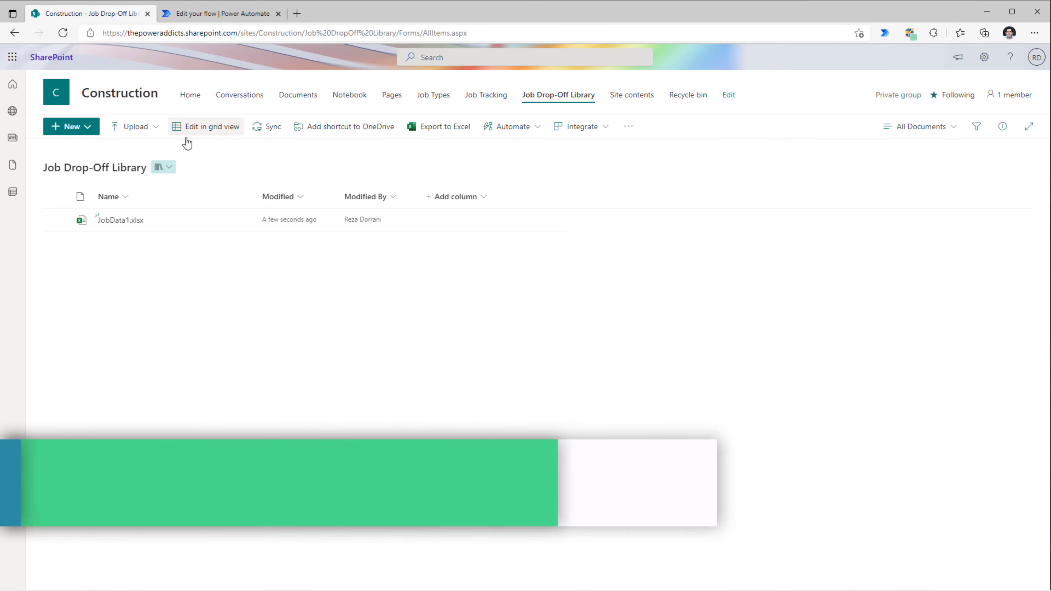
click(154, 127)
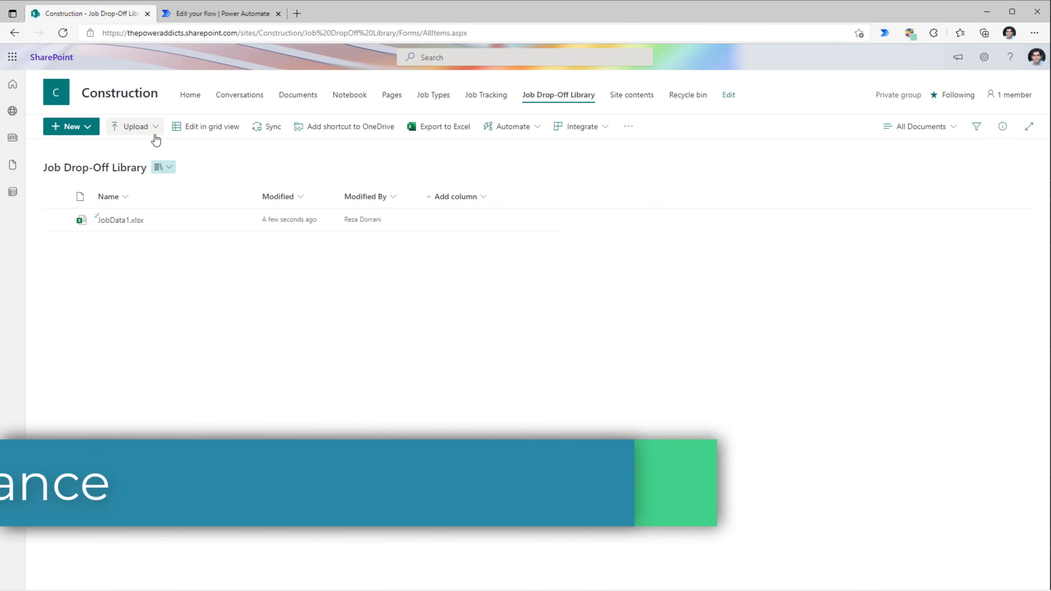
- Upload JobInfoMarch4.xlsx to the Job Drop-Off Library and open it
click(163, 148)
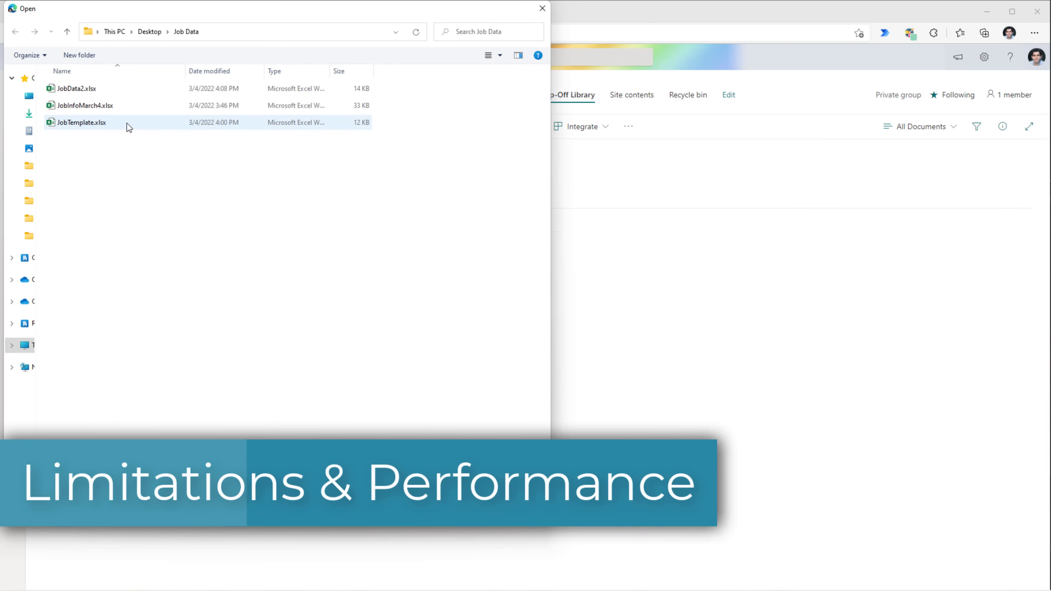
double_click(124, 105)
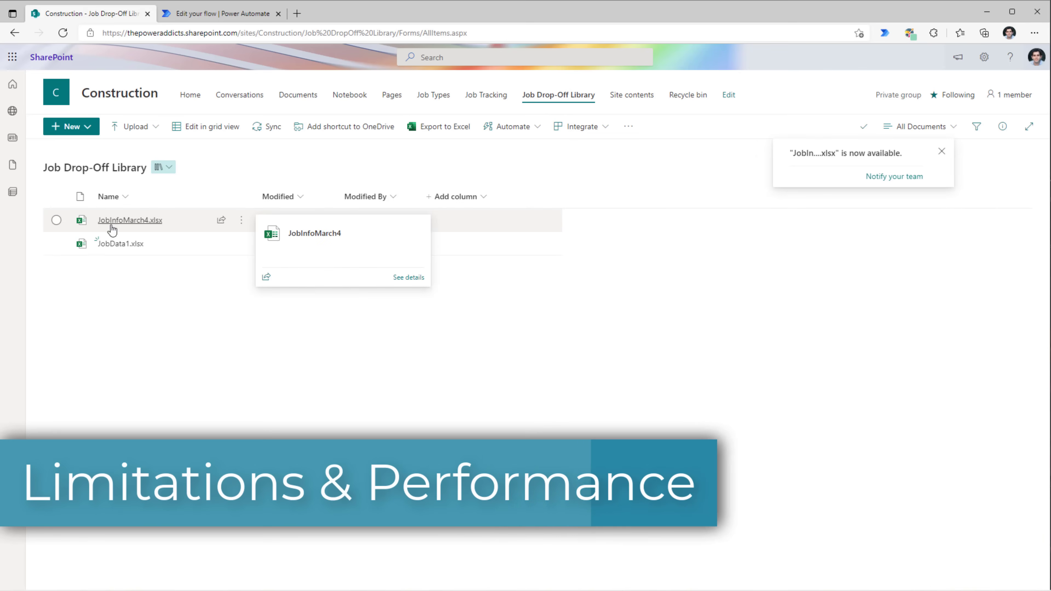
click(130, 220)
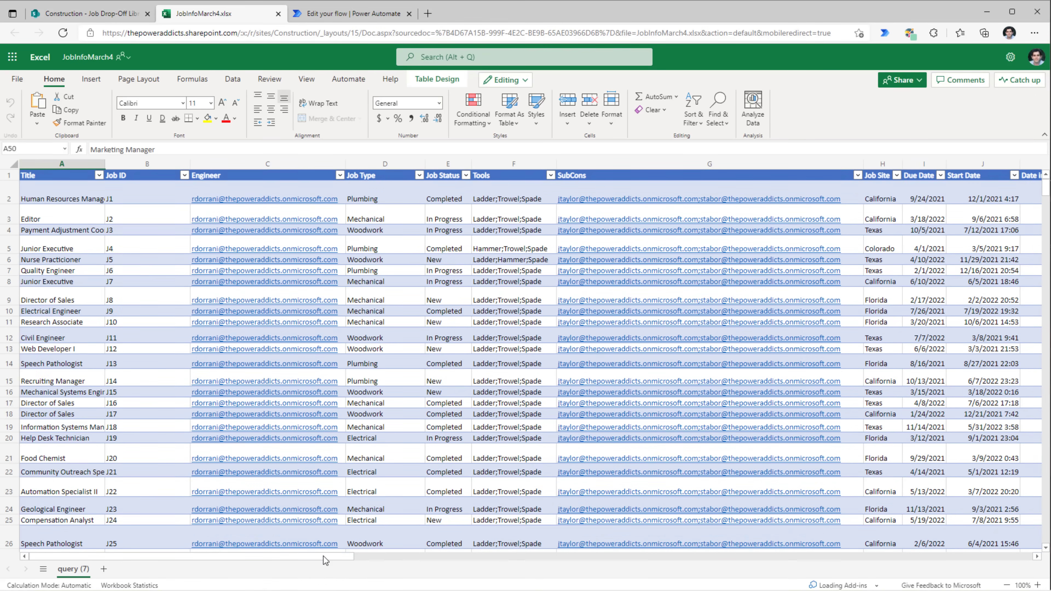
drag(324, 557, 514, 565)
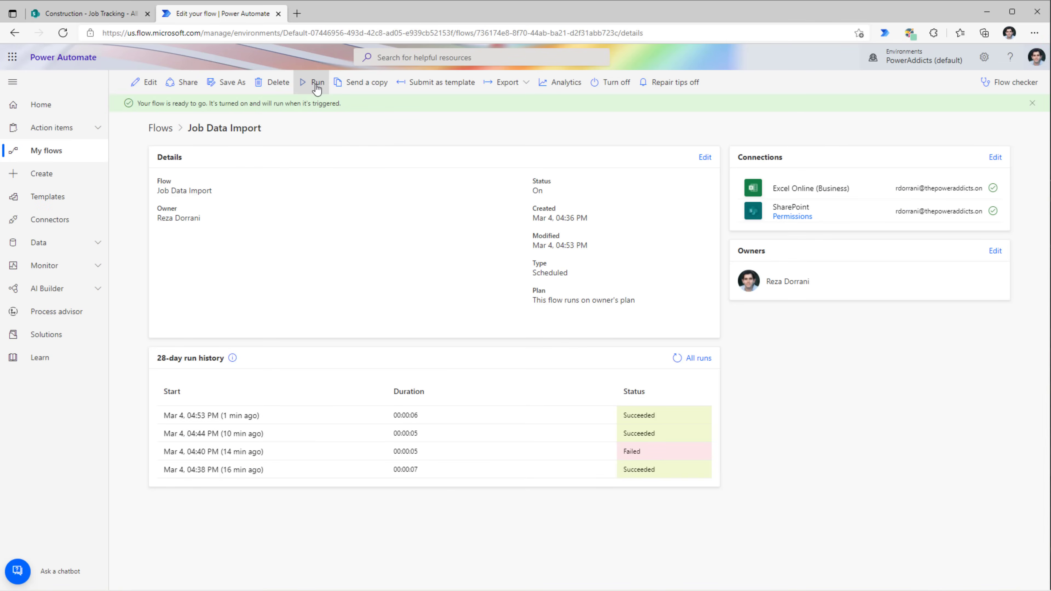
- Run the flow again and reload the Job Tracking list to look for new jobs
click(317, 84)
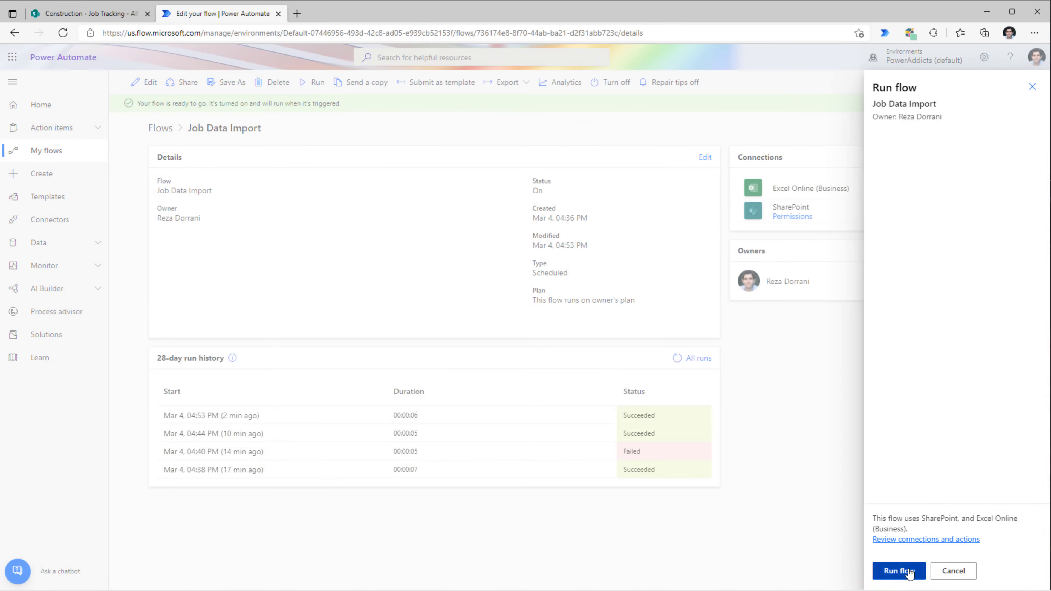
click(909, 572)
click(897, 571)
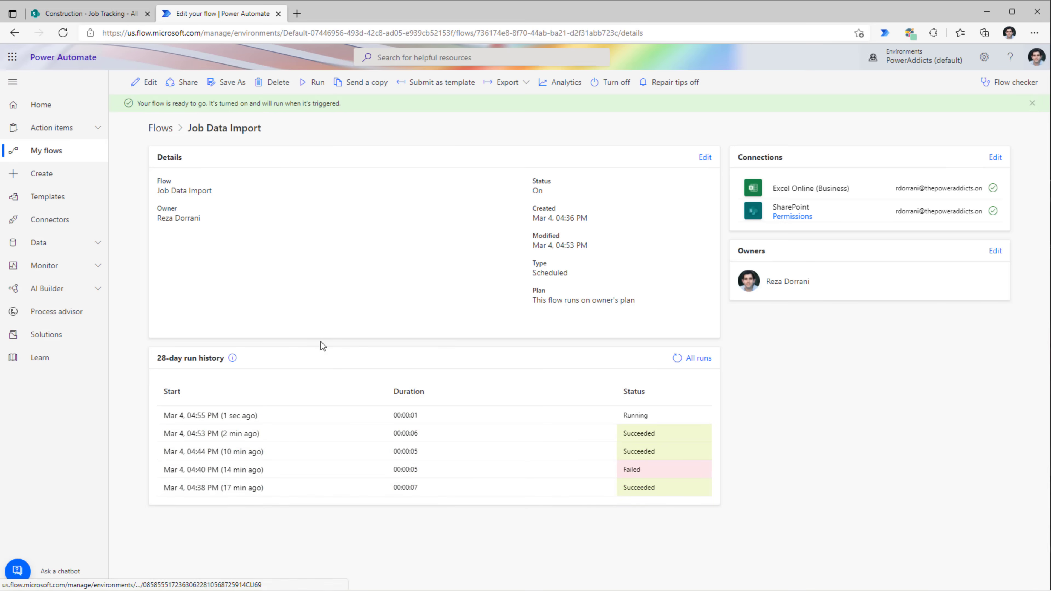
click(105, 14)
right_click(571, 146)
click(608, 185)
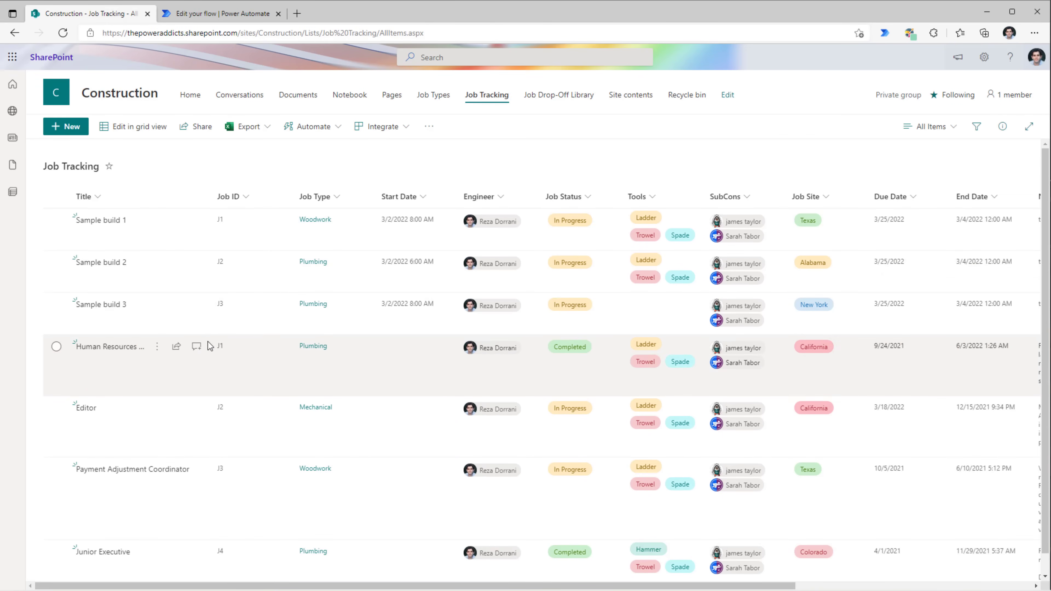
scroll(208, 342, down, 1)
scroll(302, 451, up, 1)
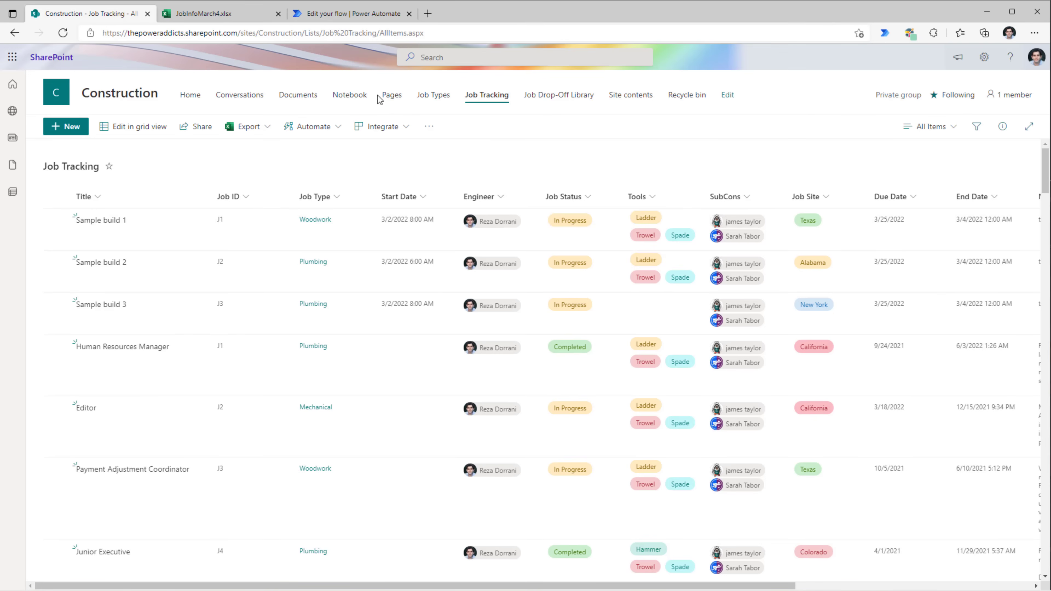
click(355, 21)
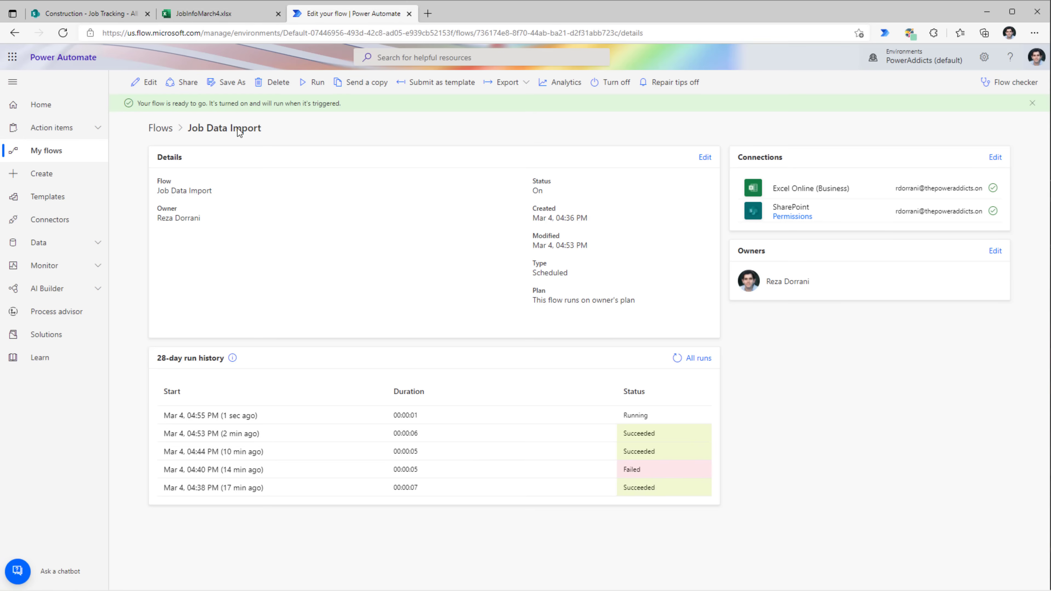
- Open the documentation for the List rows present in a table step
click(144, 81)
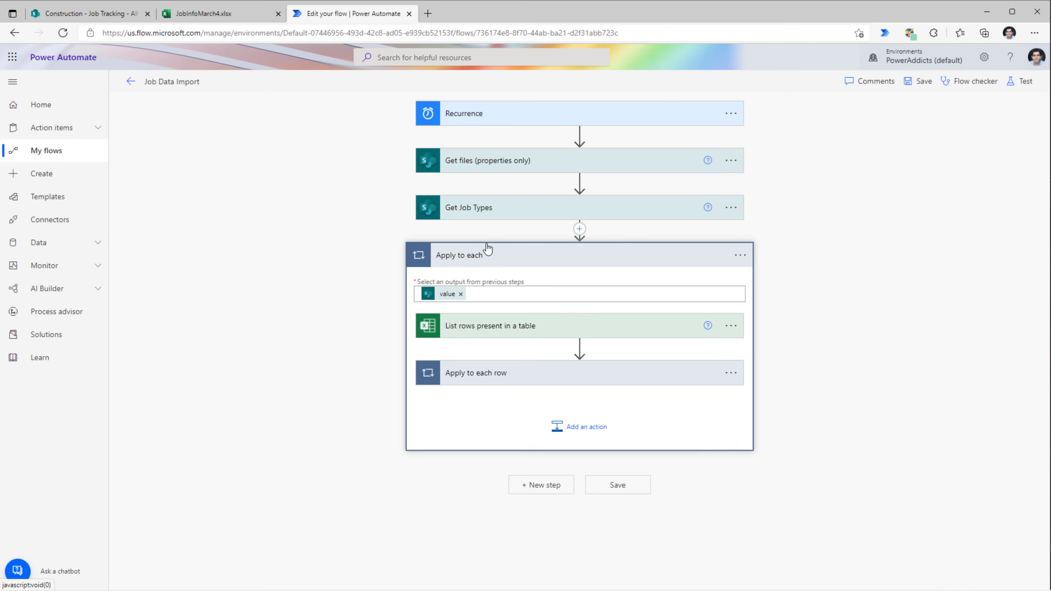
click(475, 329)
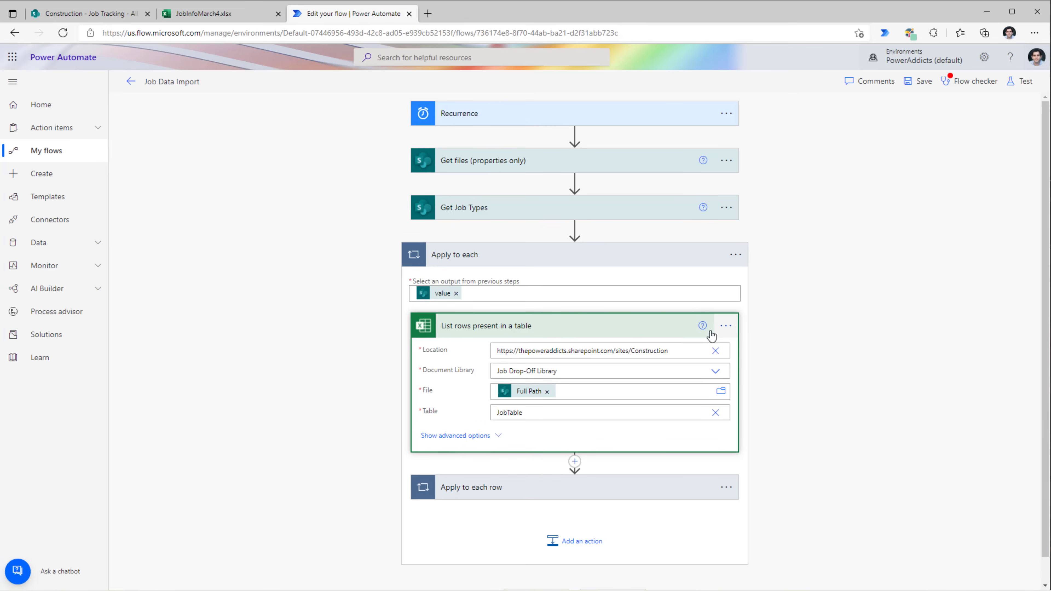
click(703, 326)
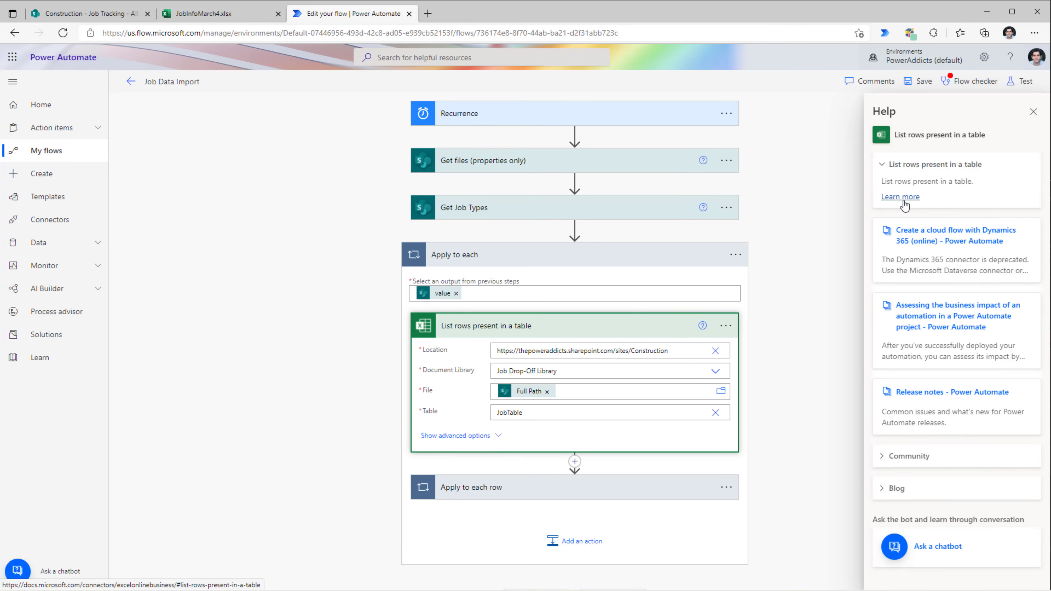
click(903, 202)
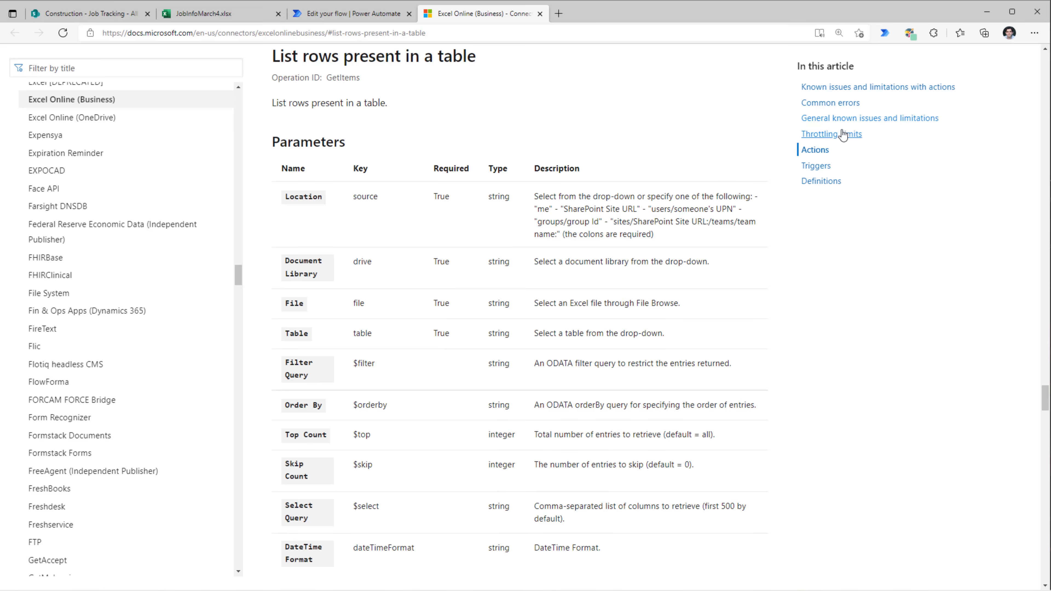
- Read the limits: 25 MB file size, 6-minute file lock, 256-row default
click(838, 121)
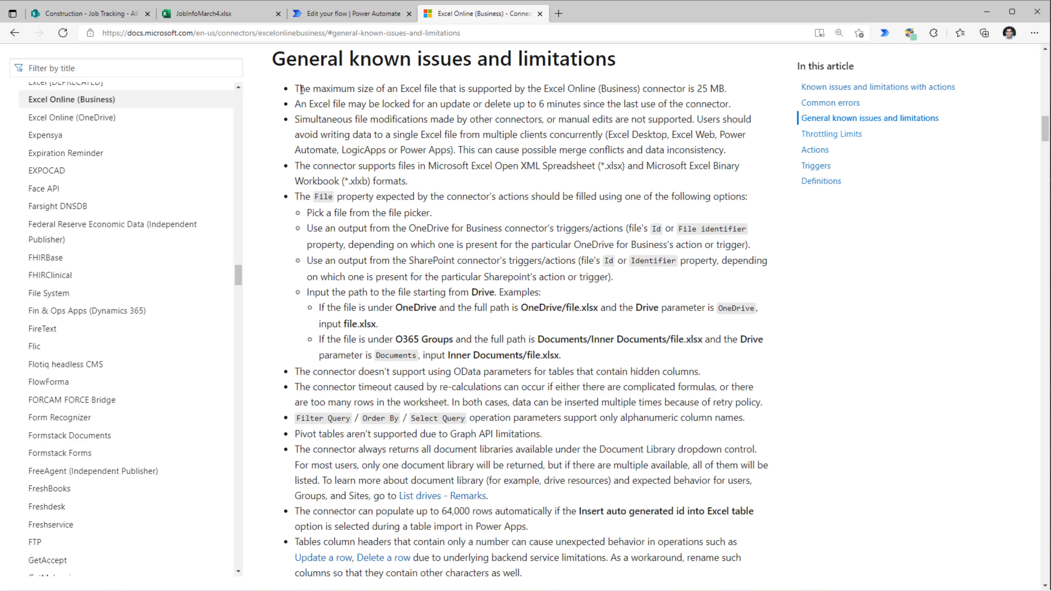
drag(697, 89, 727, 88)
click(581, 115)
drag(301, 105, 748, 103)
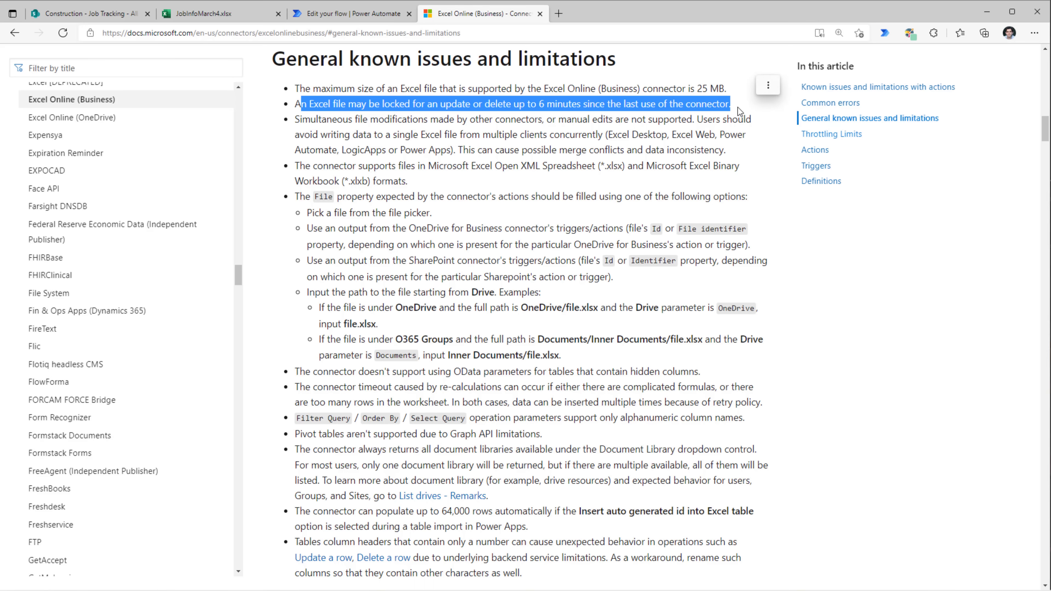
drag(537, 103, 585, 105)
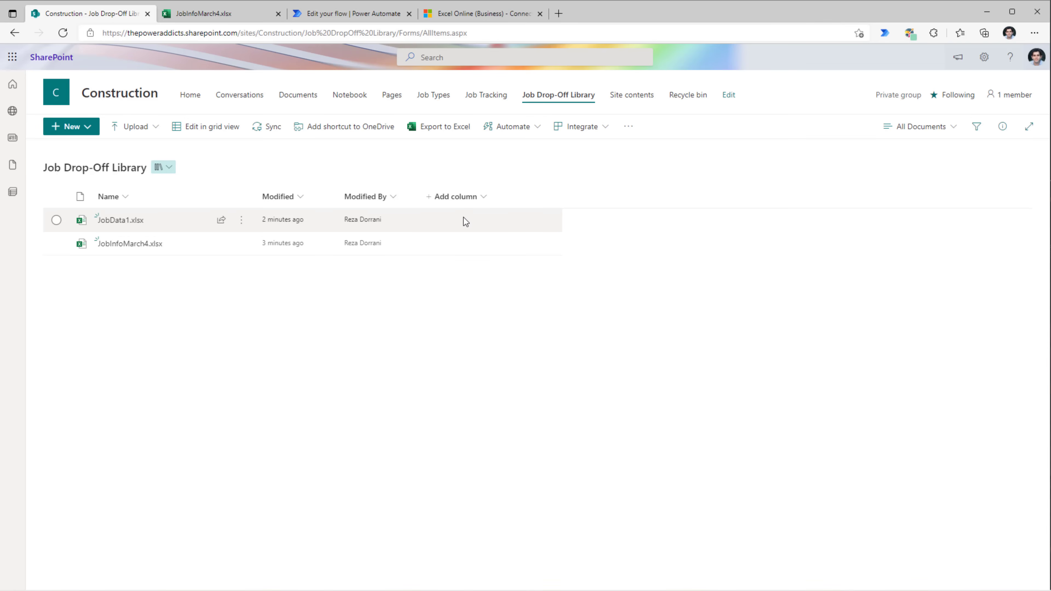
click(478, 13)
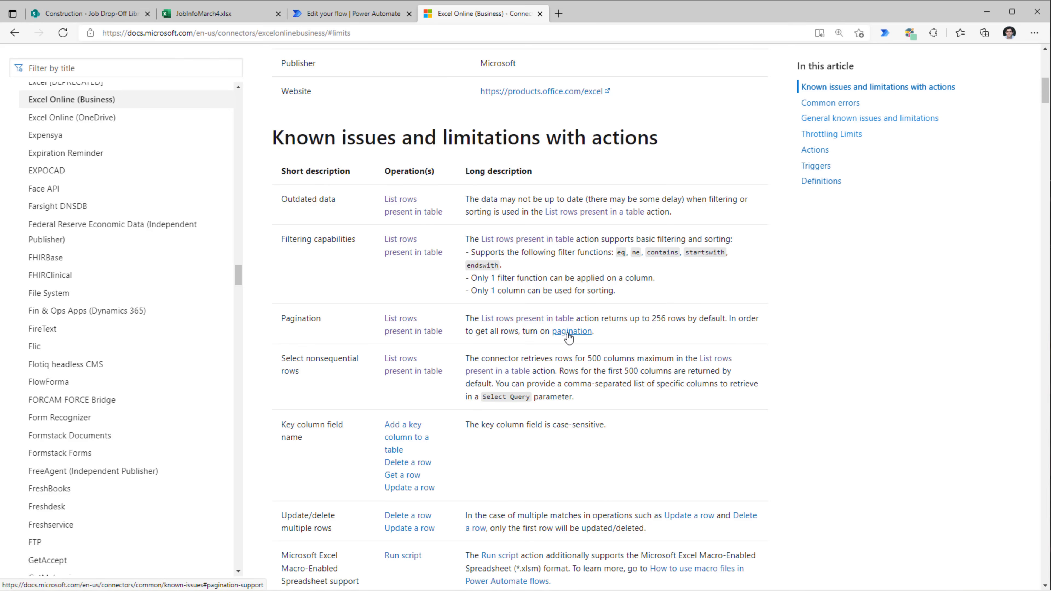
click(308, 15)
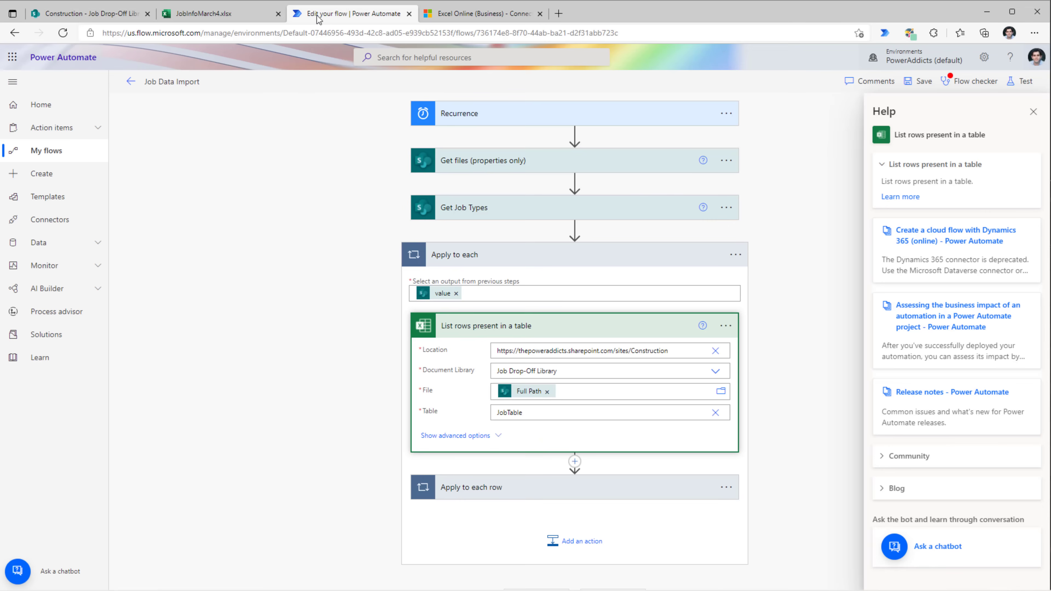
- Switch Pagination on in the settings of the List rows present in a table step
click(725, 327)
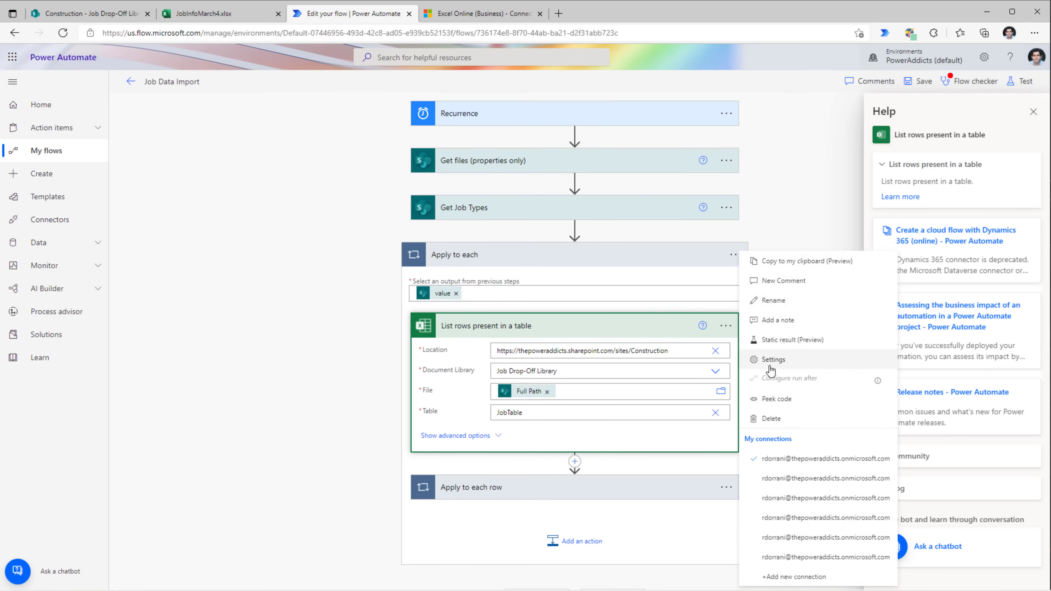
click(772, 360)
scroll(598, 394, down, 2)
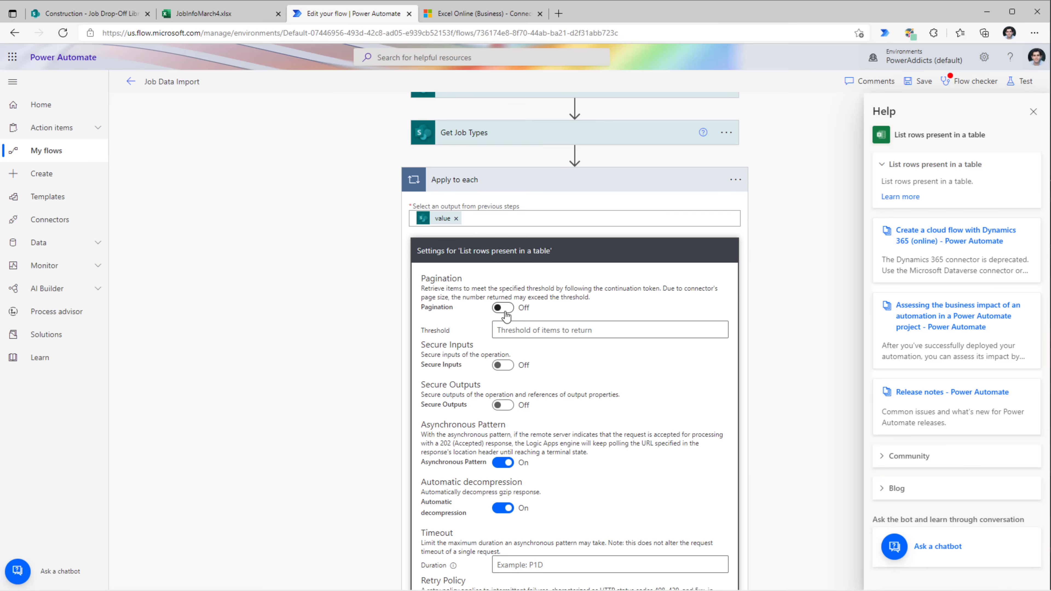
click(505, 315)
- Check the Job Drop-Off Library and the flow's run history, then return to the Apply to each row loop
click(119, 18)
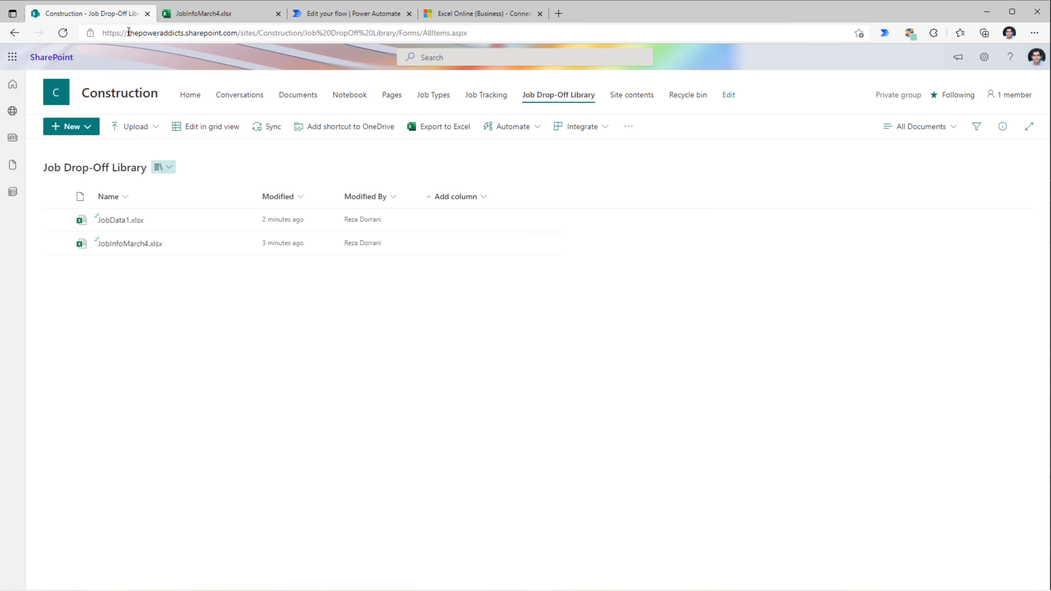
mouse_move(161, 219)
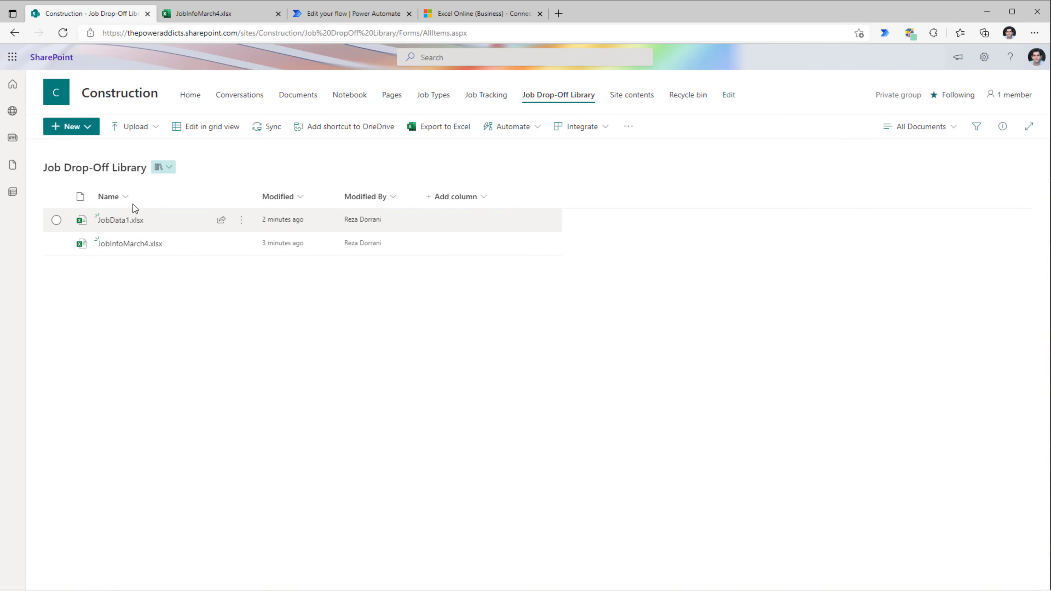
click(352, 14)
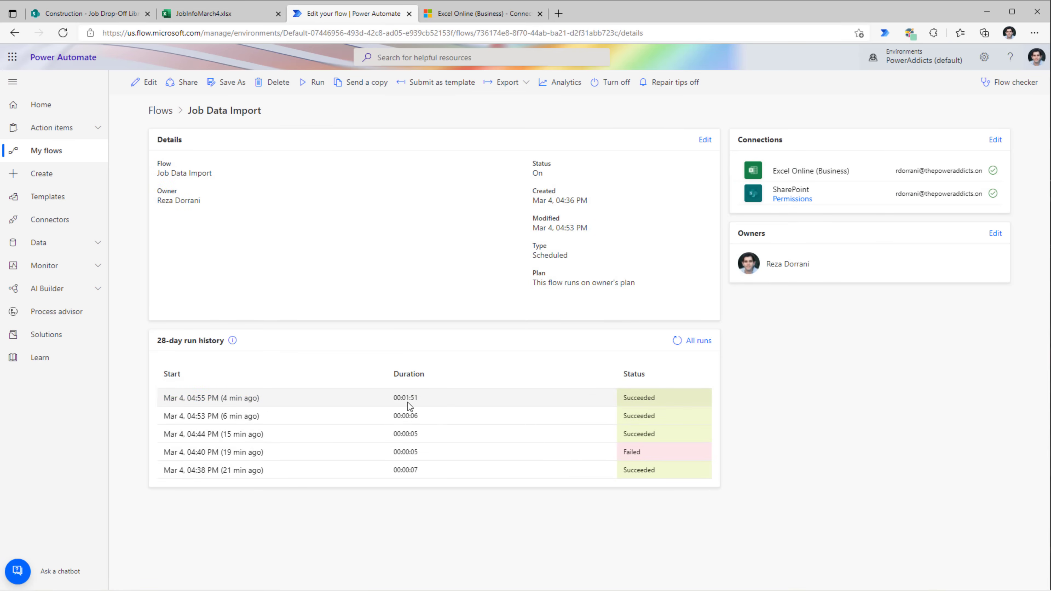
click(96, 14)
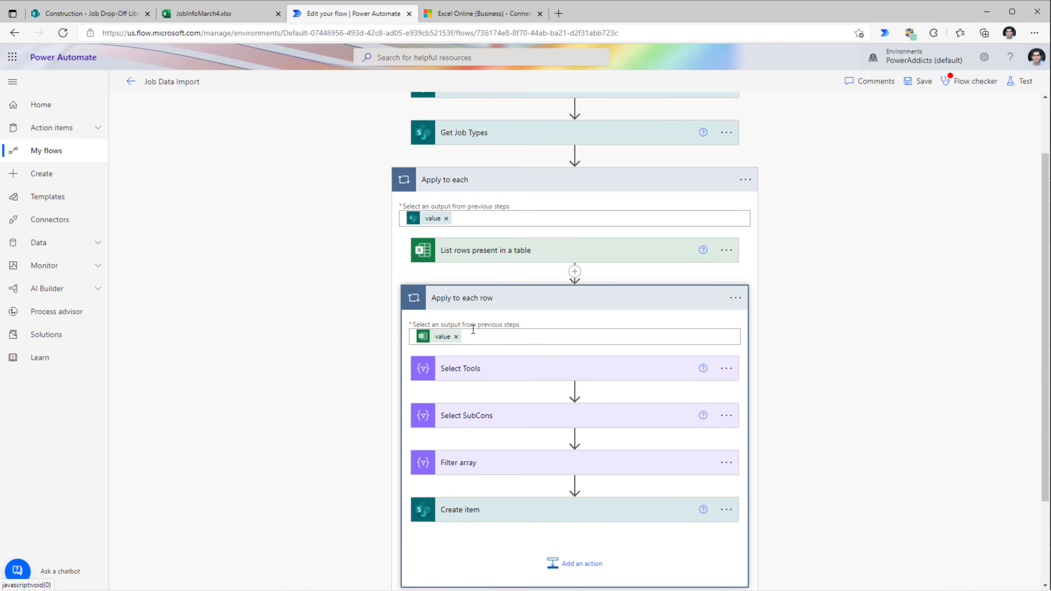
click(744, 301)
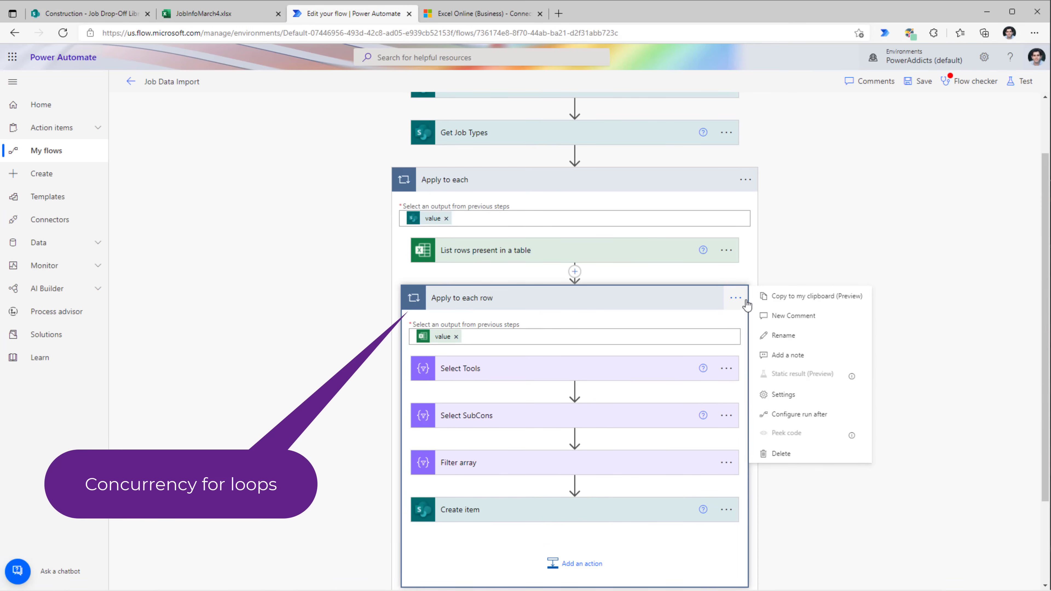
- Turn on Concurrency Control for Apply to each row with Degree of Parallelism 50
click(786, 396)
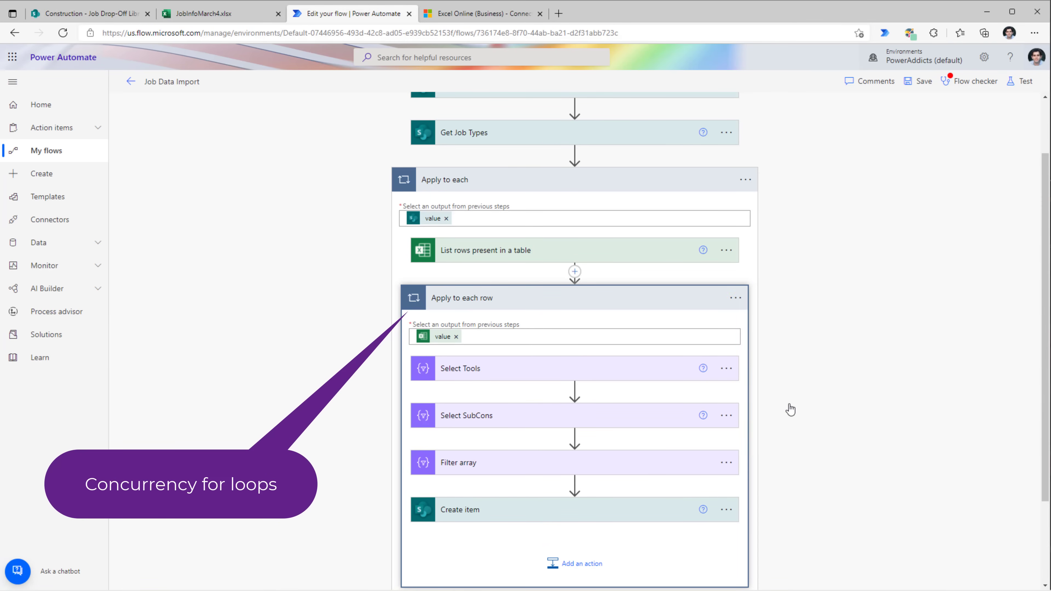
click(508, 392)
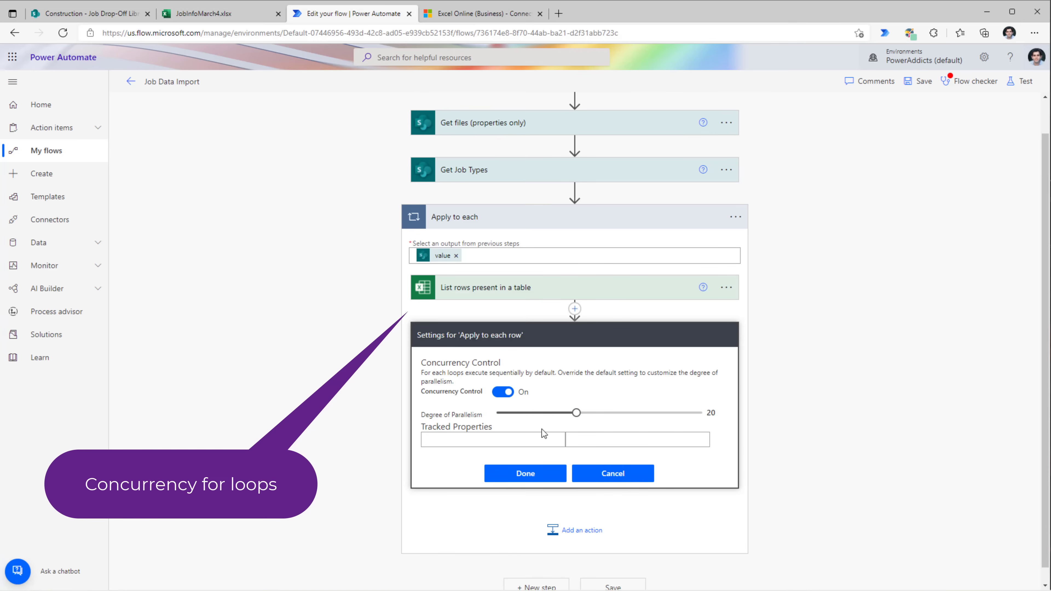
drag(578, 418, 718, 414)
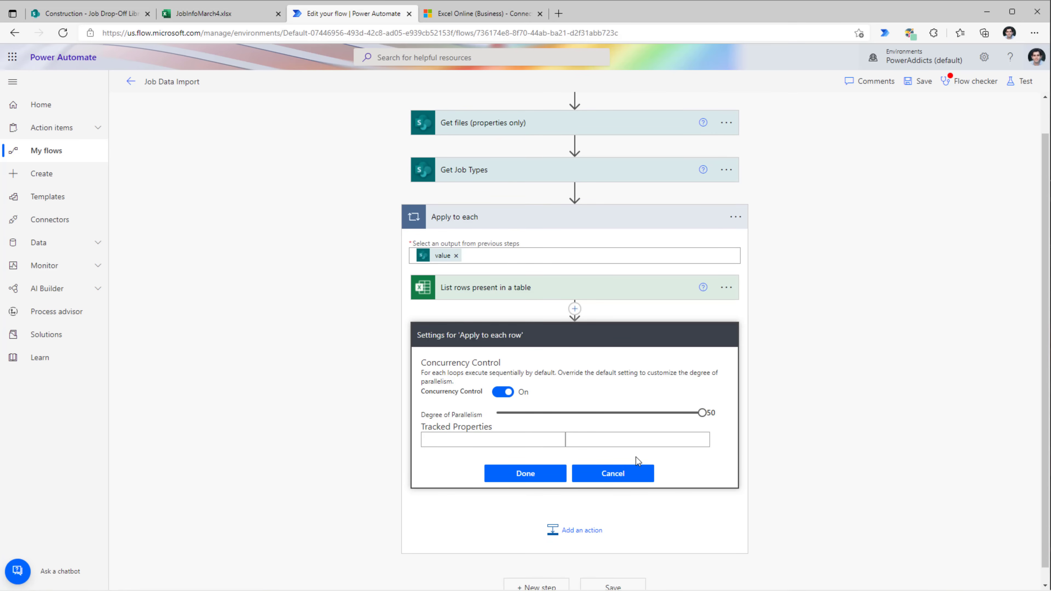
click(562, 476)
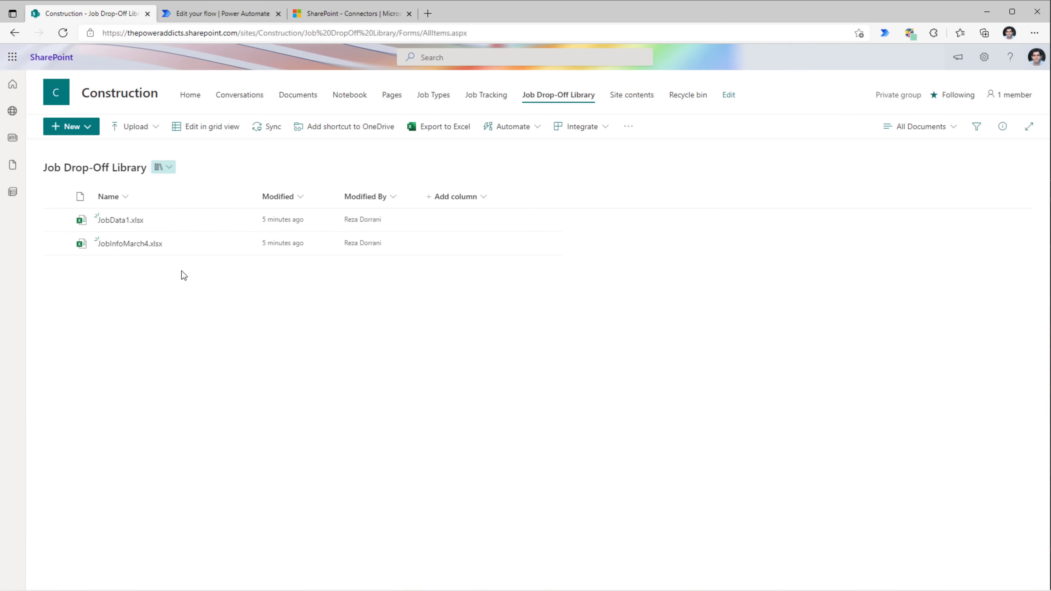
- Add a Status choice column with choices New, Completed, In Progress, defaulting to New
click(475, 200)
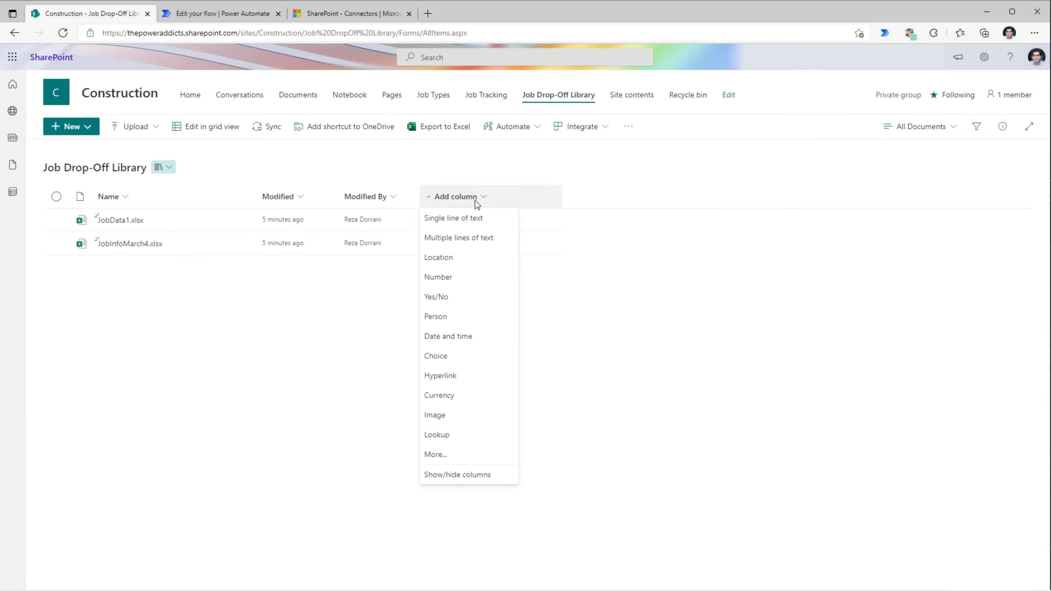
click(462, 357)
text(Status)
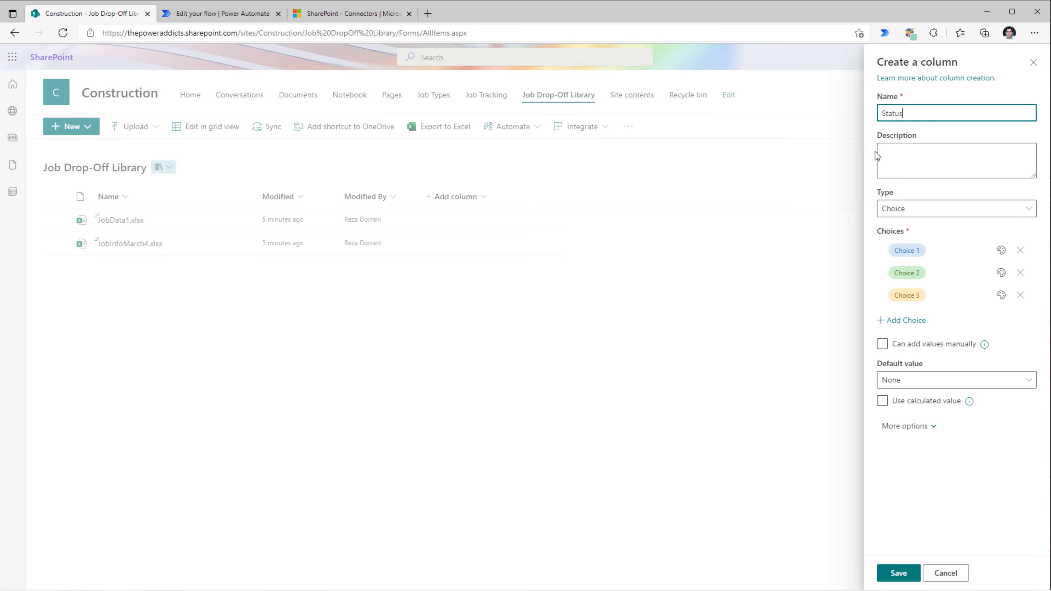
drag(919, 112, 854, 107)
click(939, 250)
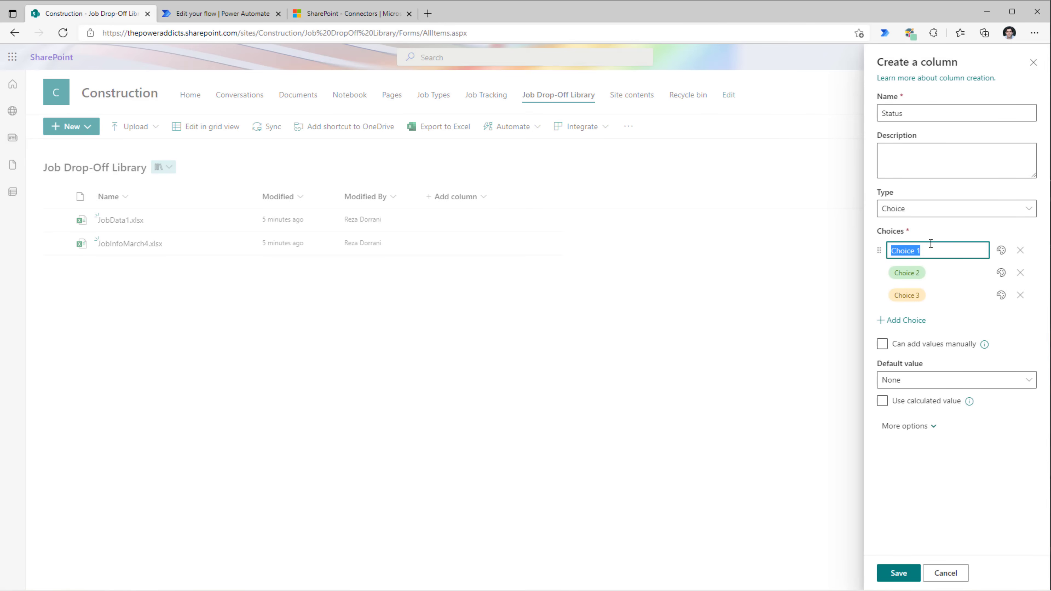
text(New)
click(903, 273)
text(Completed)
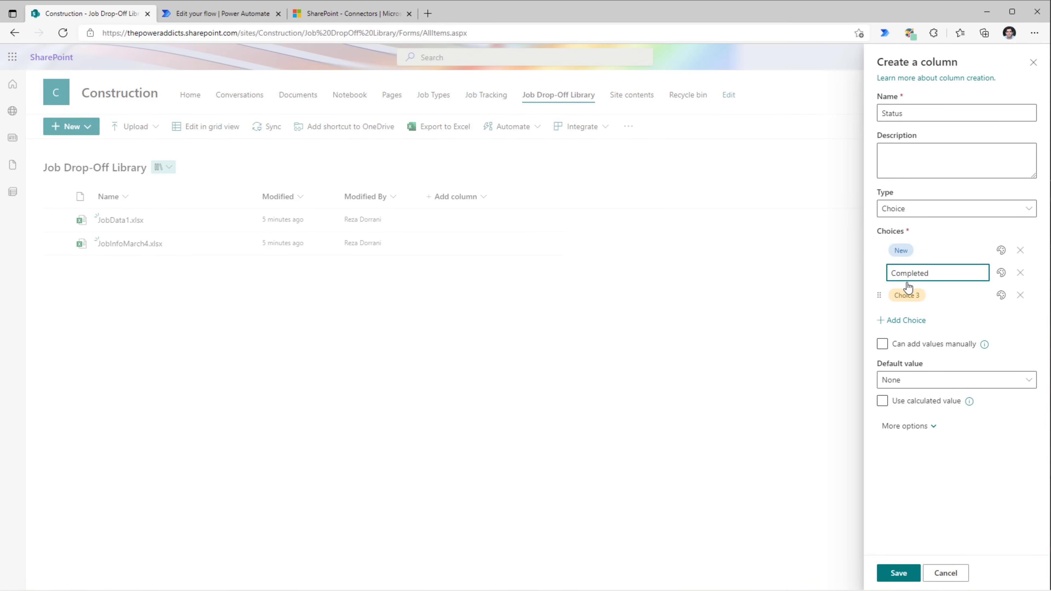
click(910, 290)
text(In Progress)
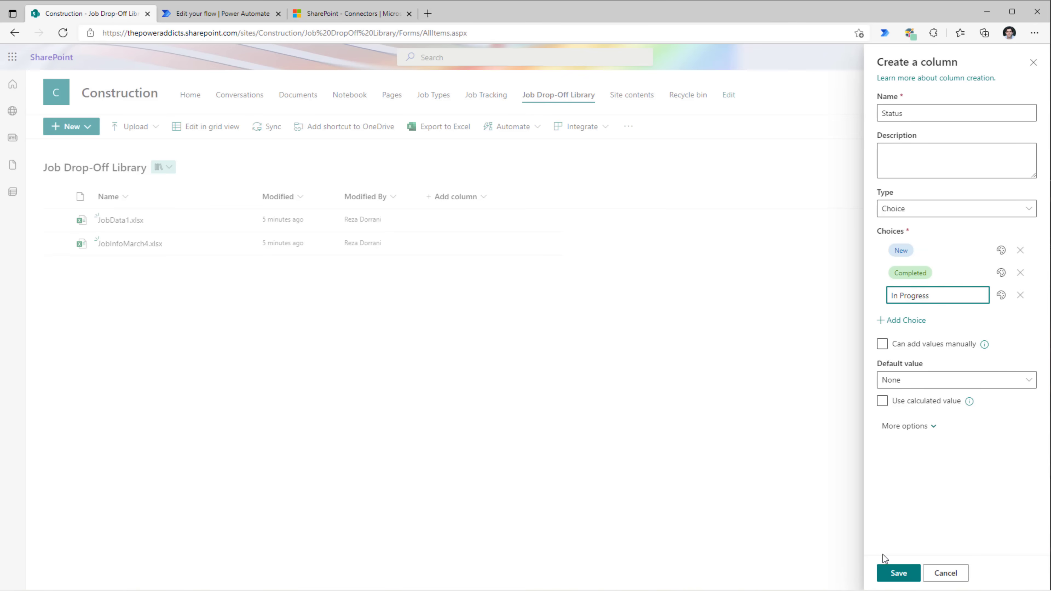
click(915, 378)
click(917, 419)
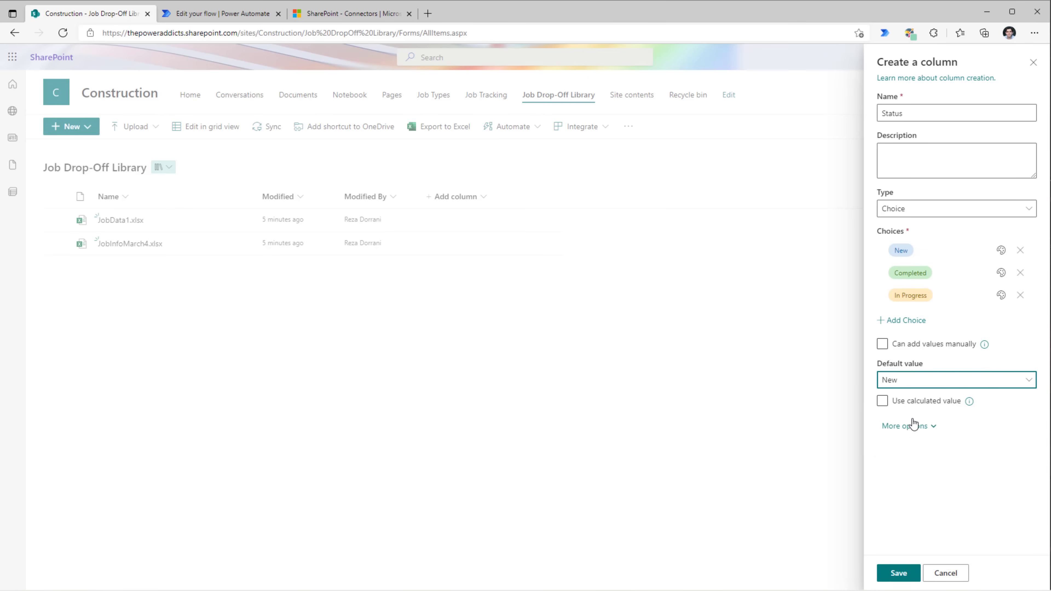
click(903, 569)
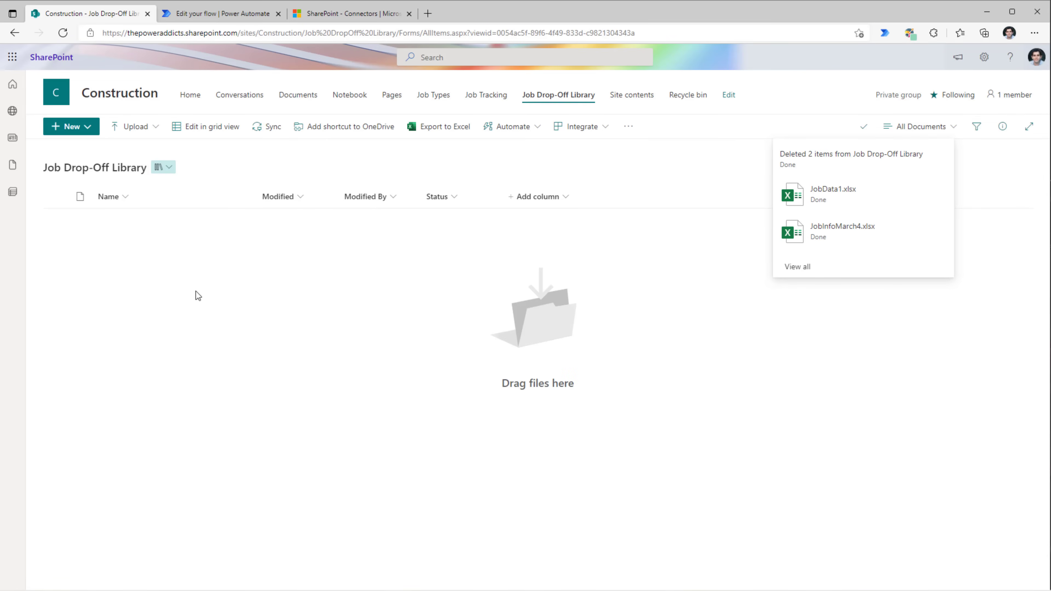
- Upload the two job files JobInfoMarch4.xlsx and JobData2.xlsx into the library
click(151, 127)
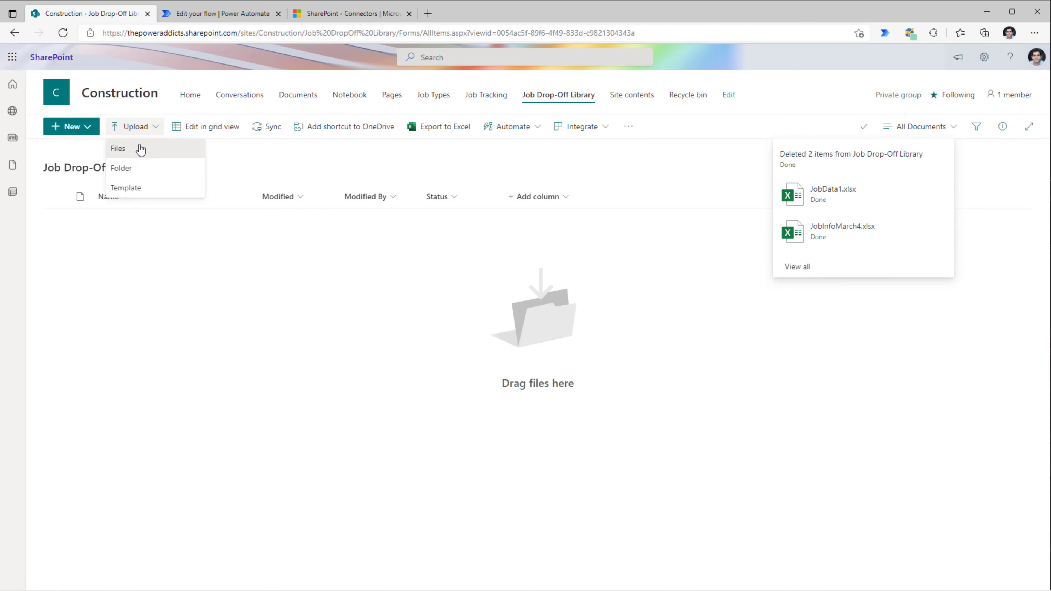
click(118, 148)
click(99, 104)
shift+click(99, 91)
key(Return)
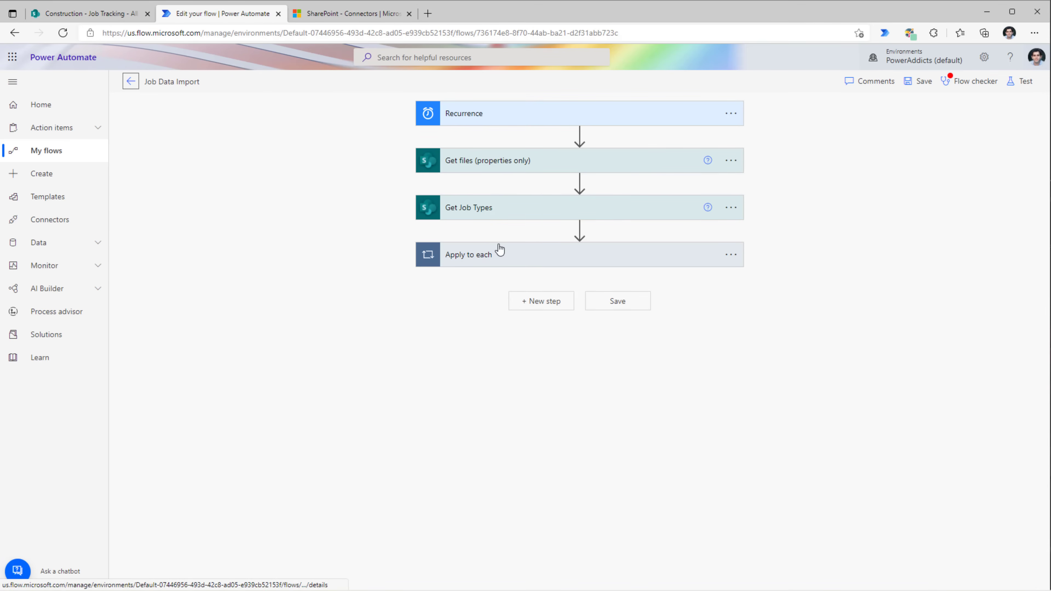
- Add an Update file properties action in the loop for the Construction site's Job Drop-Off Library
click(500, 250)
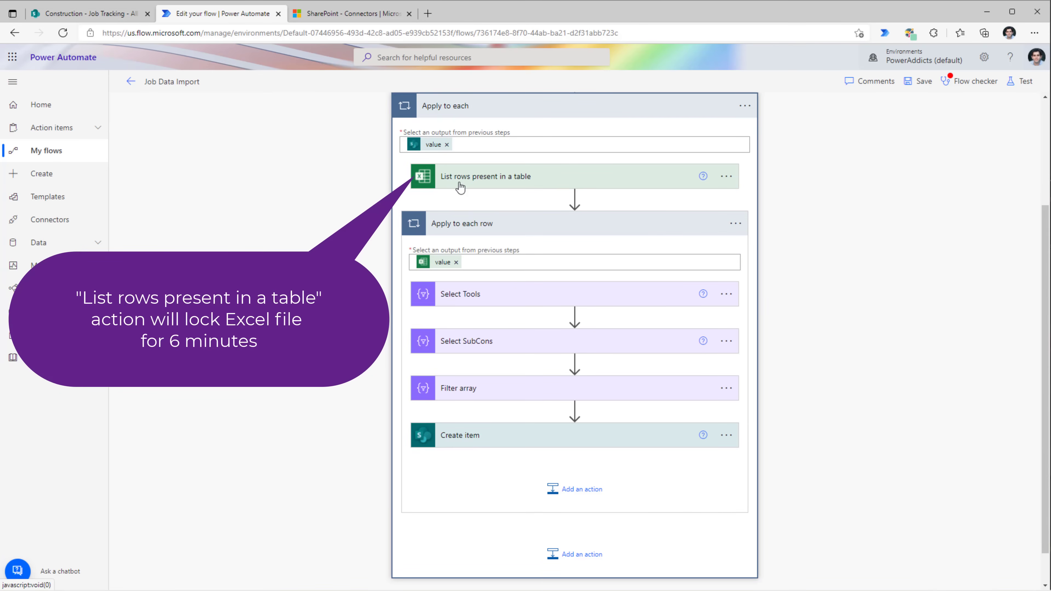
click(574, 198)
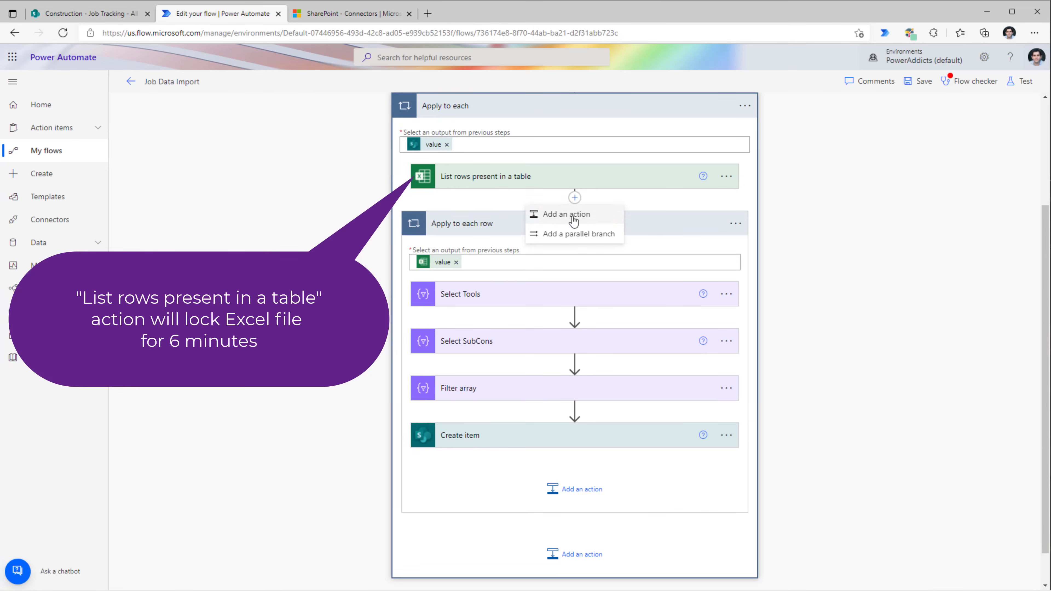
click(574, 222)
click(537, 251)
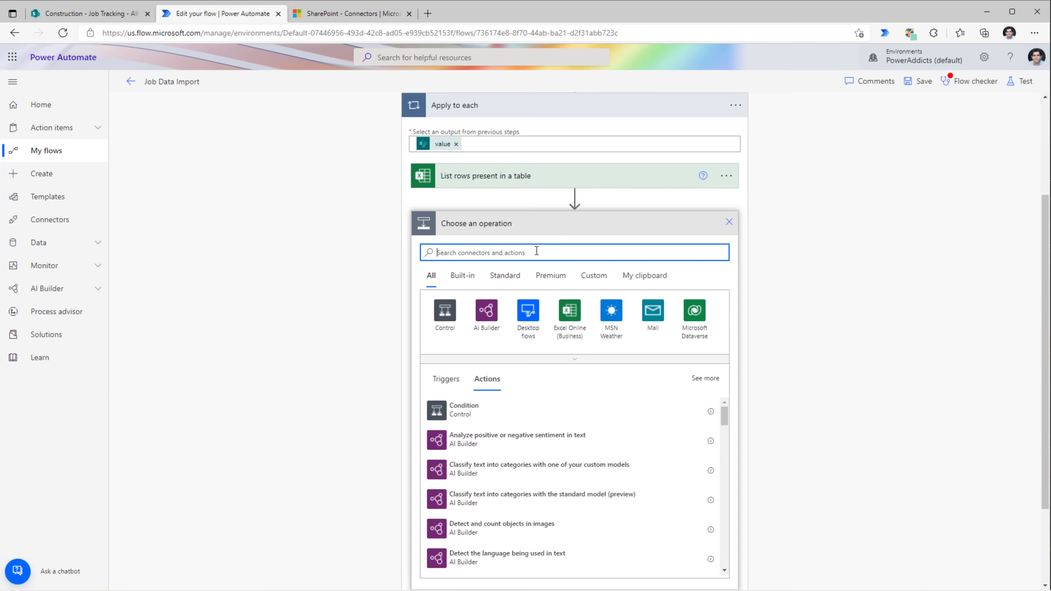
text(update file)
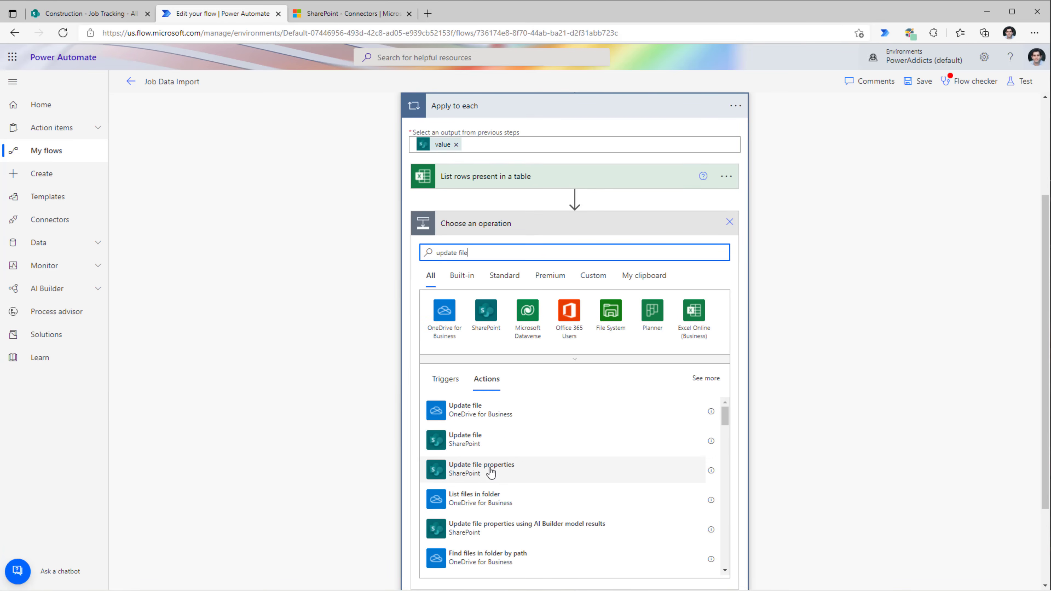
click(491, 472)
click(567, 249)
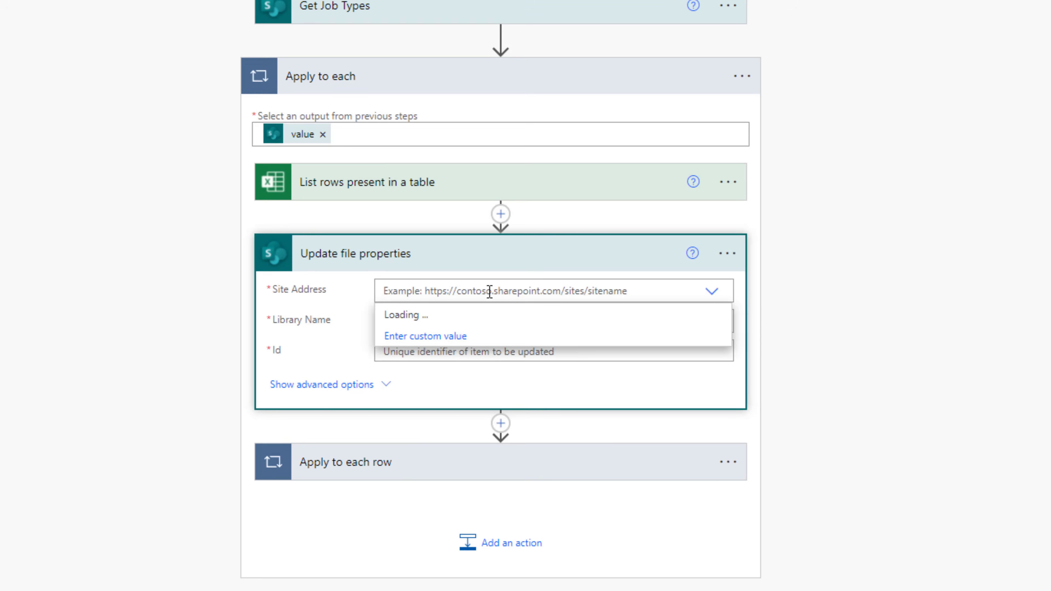
click(518, 336)
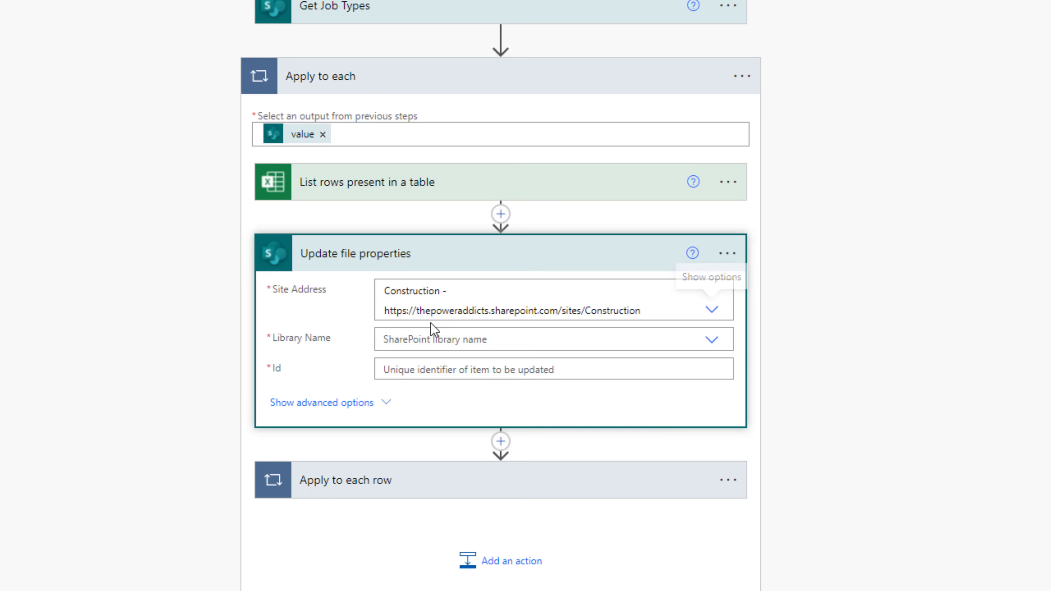
click(441, 339)
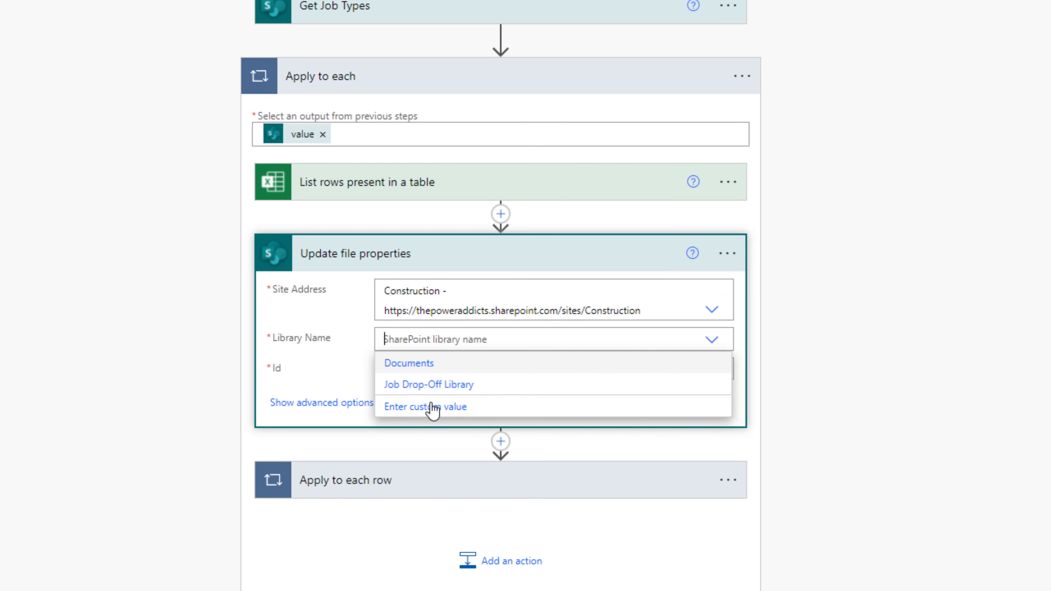
click(429, 387)
- Set its Id to the Get files ID and Status to In Progress, placing List rows below it
scroll(823, 297, down, 1)
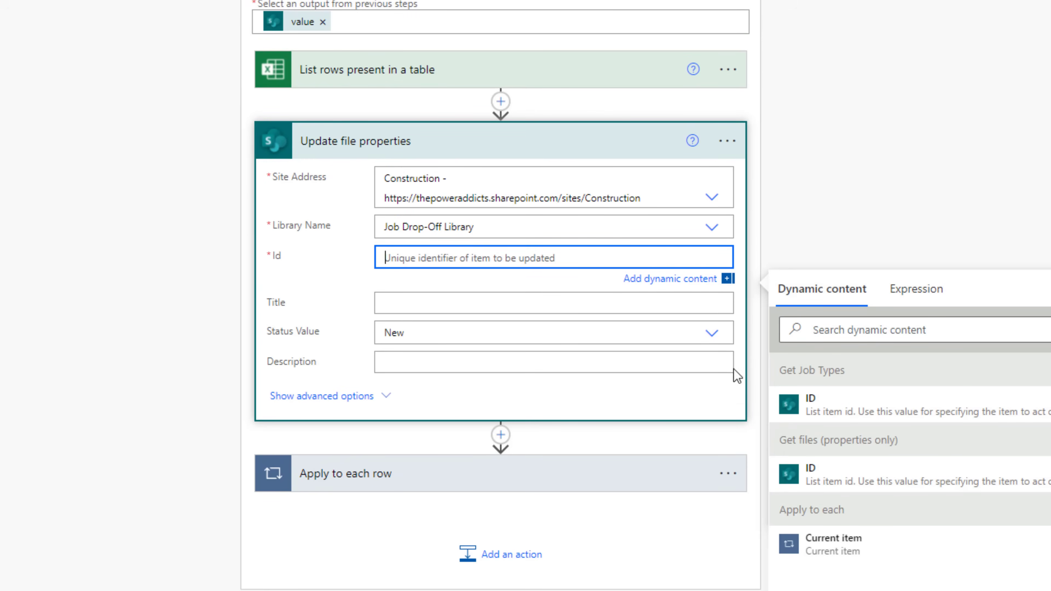
scroll(556, 89, up, 3)
scroll(340, 35, down, 2)
scroll(330, 83, up, 2)
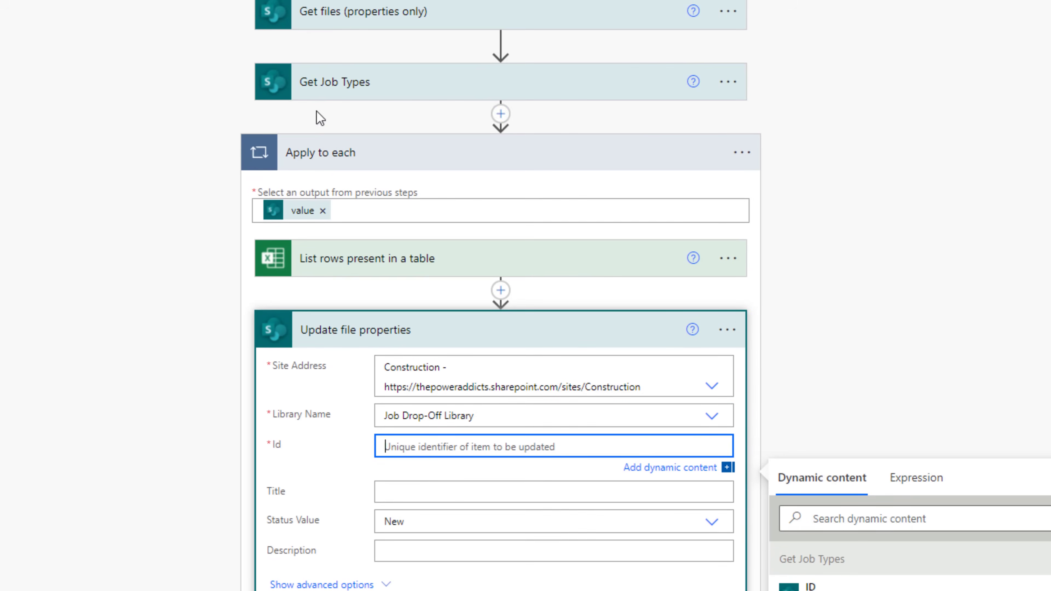
scroll(352, 302, down, 2)
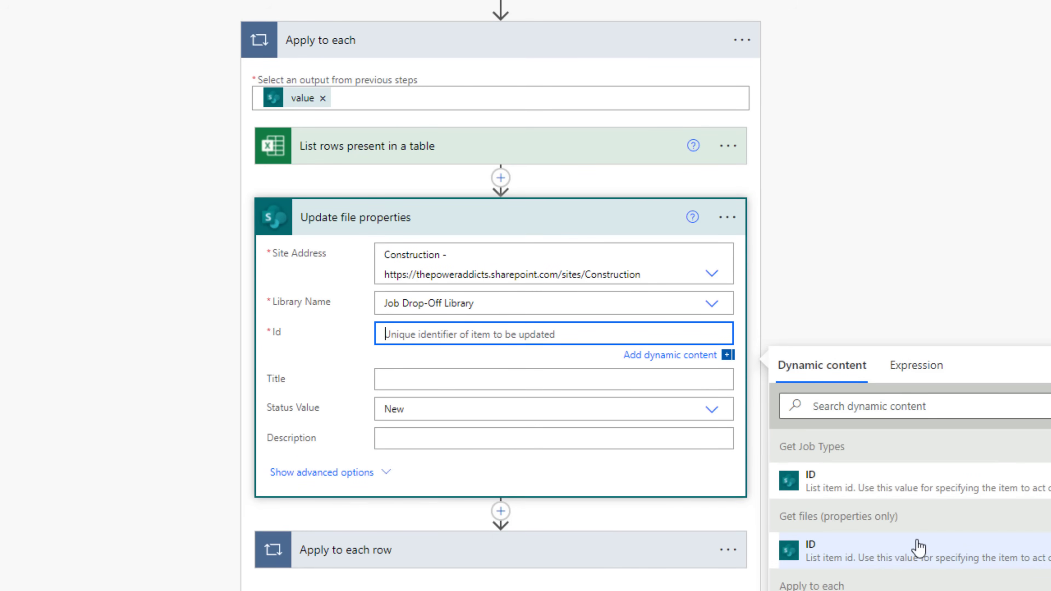
click(892, 557)
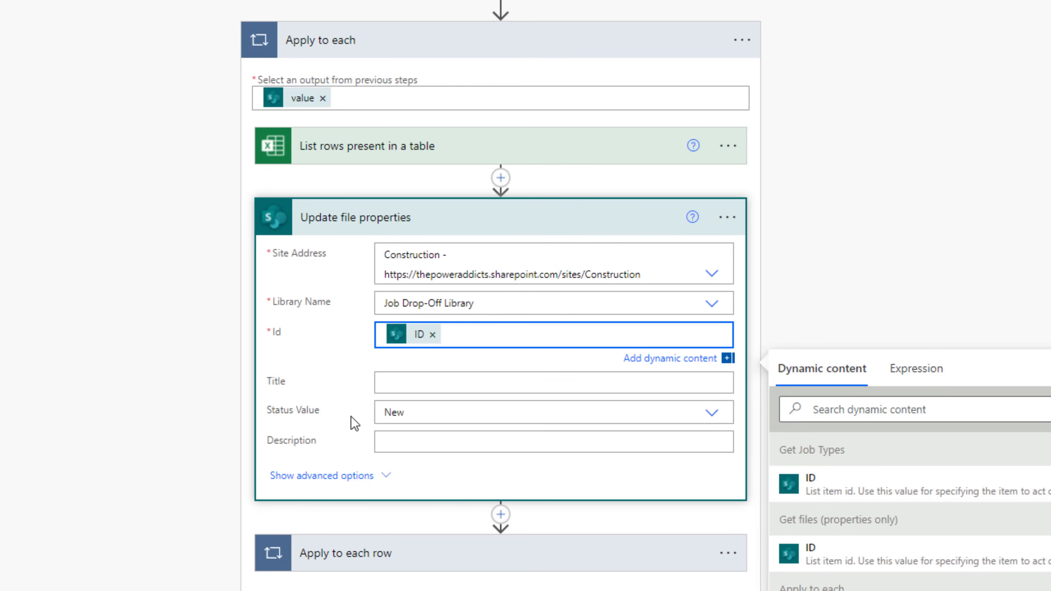
click(412, 408)
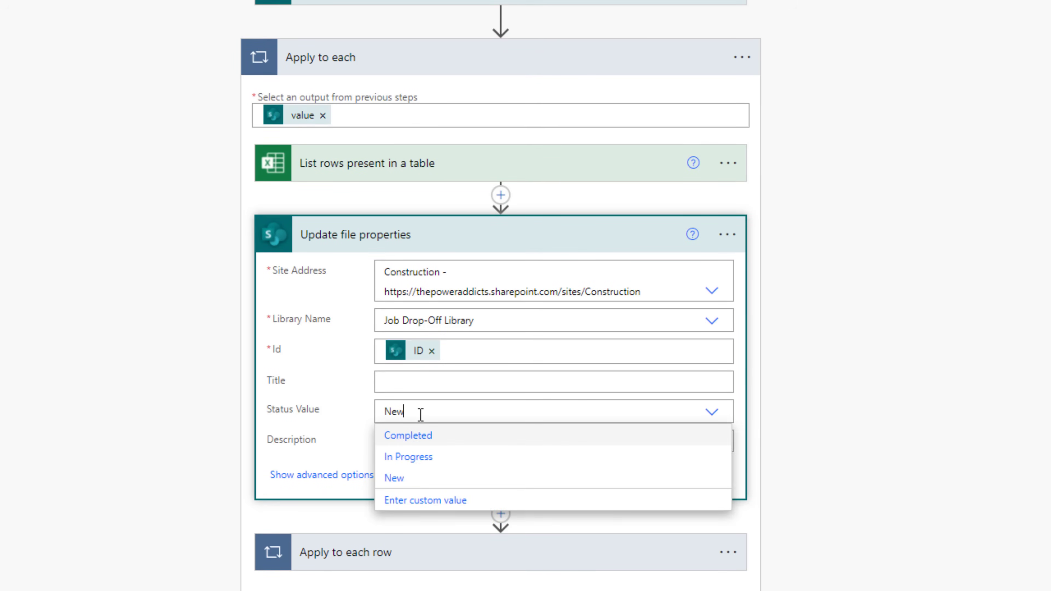
click(413, 459)
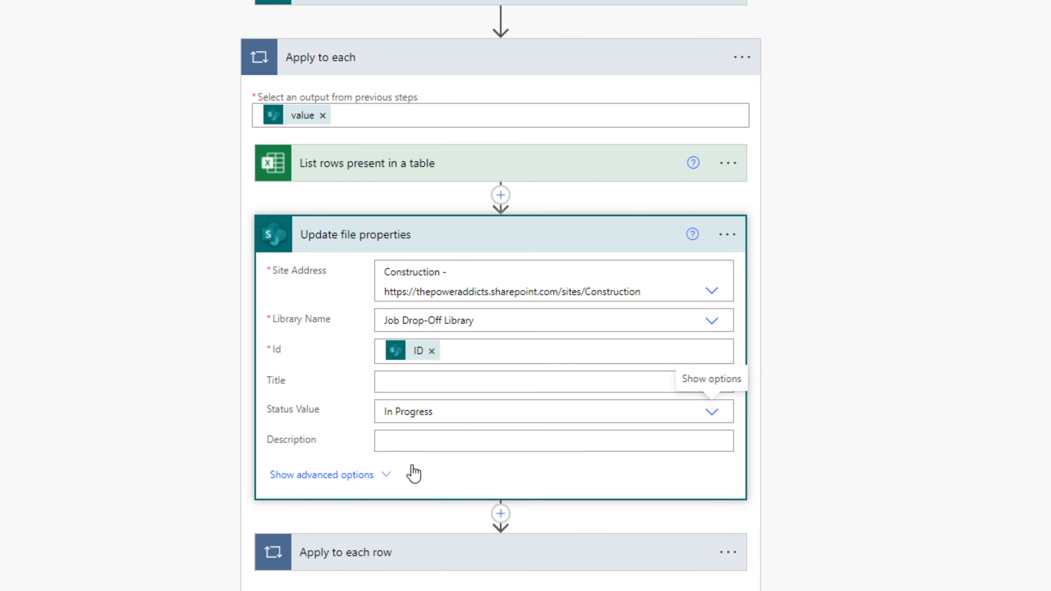
drag(355, 168, 337, 518)
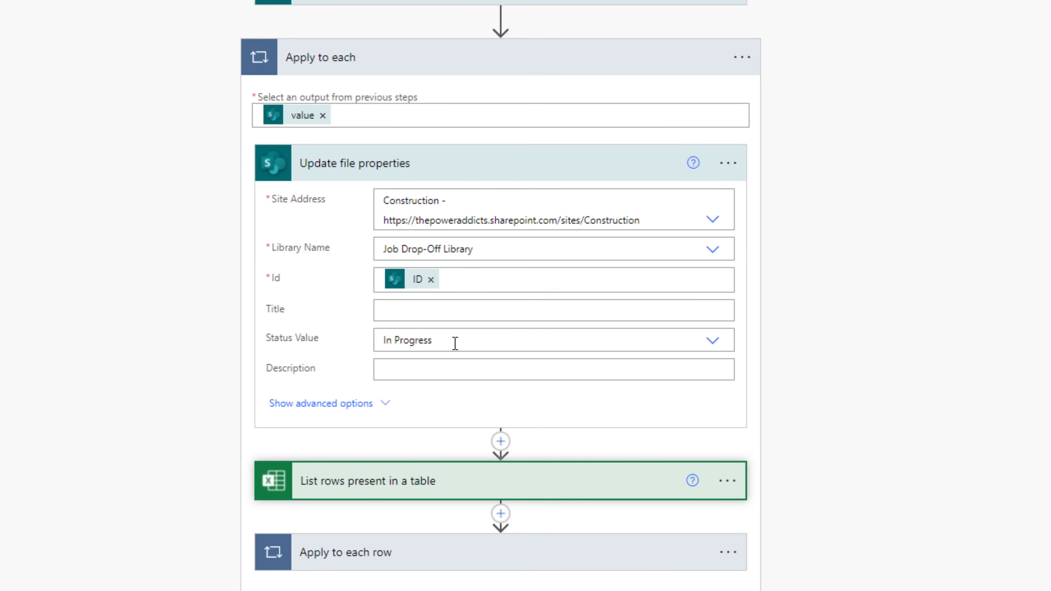
scroll(455, 343, down, 2)
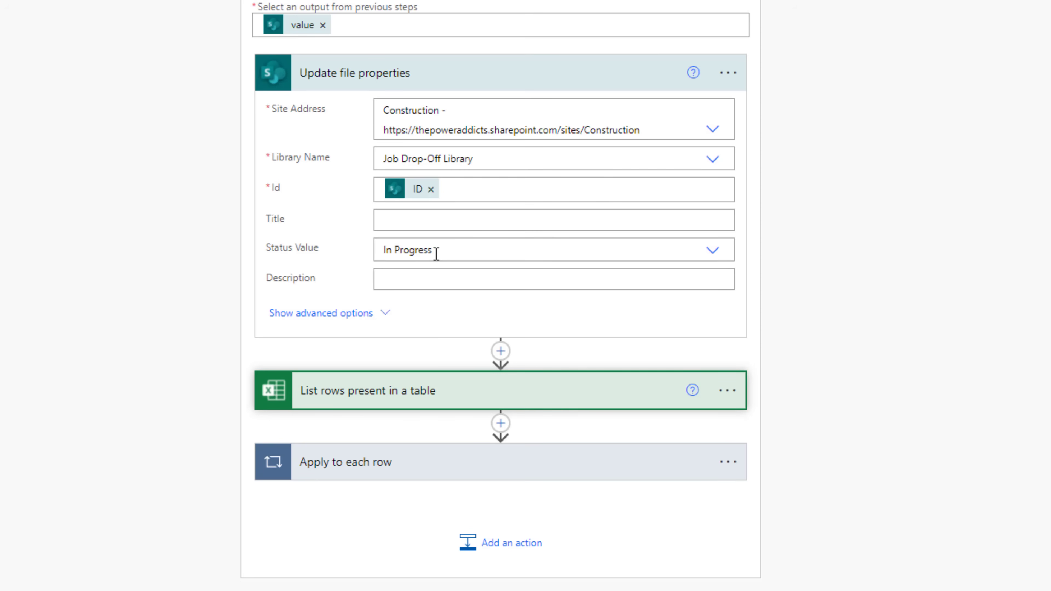
- Copy Update file properties to the loop's end as Update file properties 2 with Status Completed
click(728, 73)
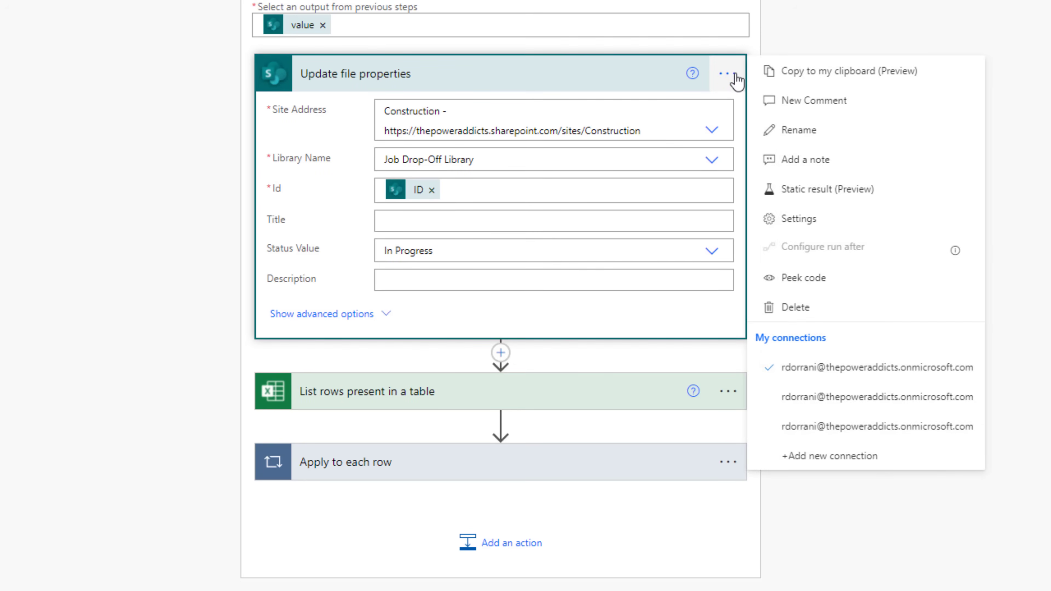
click(809, 79)
click(512, 543)
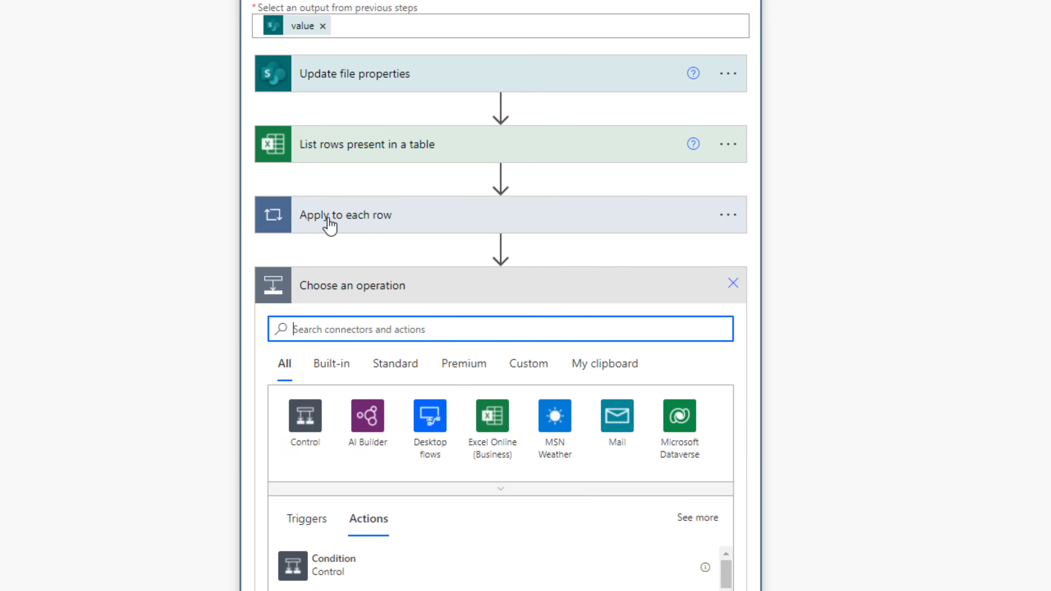
click(601, 361)
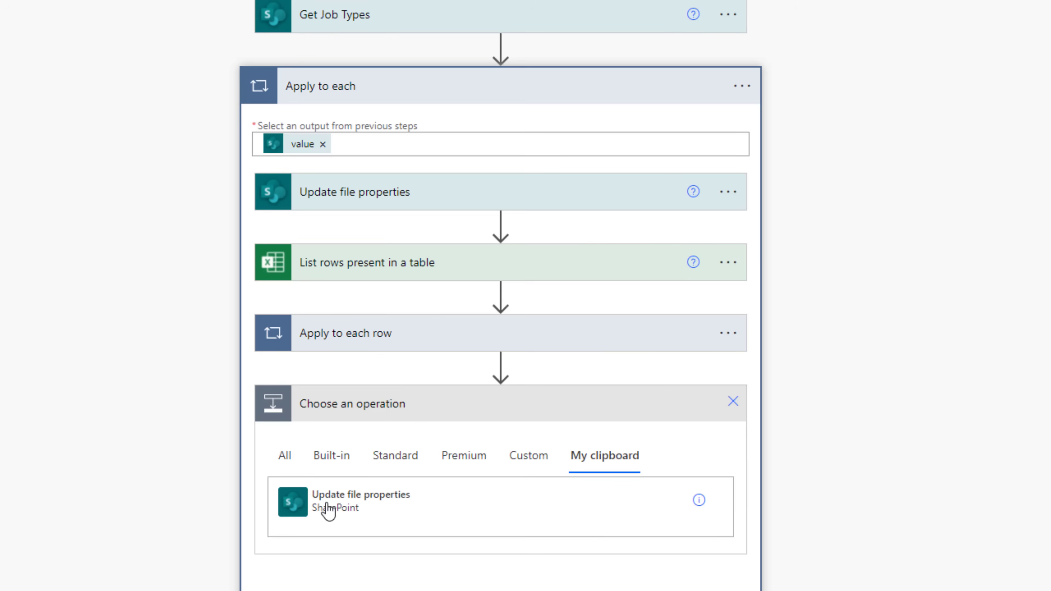
click(330, 517)
click(474, 443)
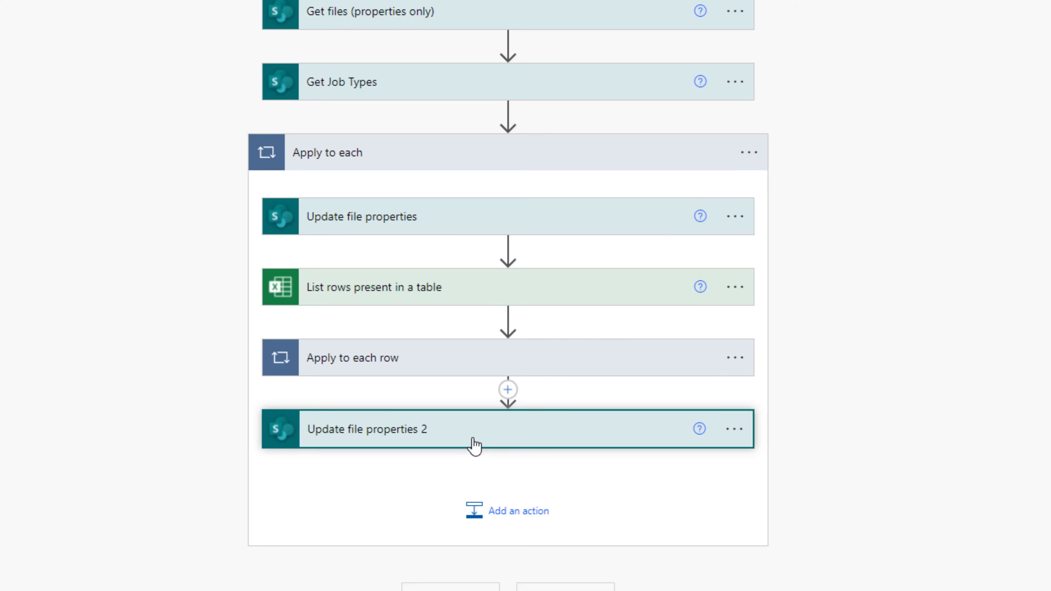
scroll(715, 422, down, 5)
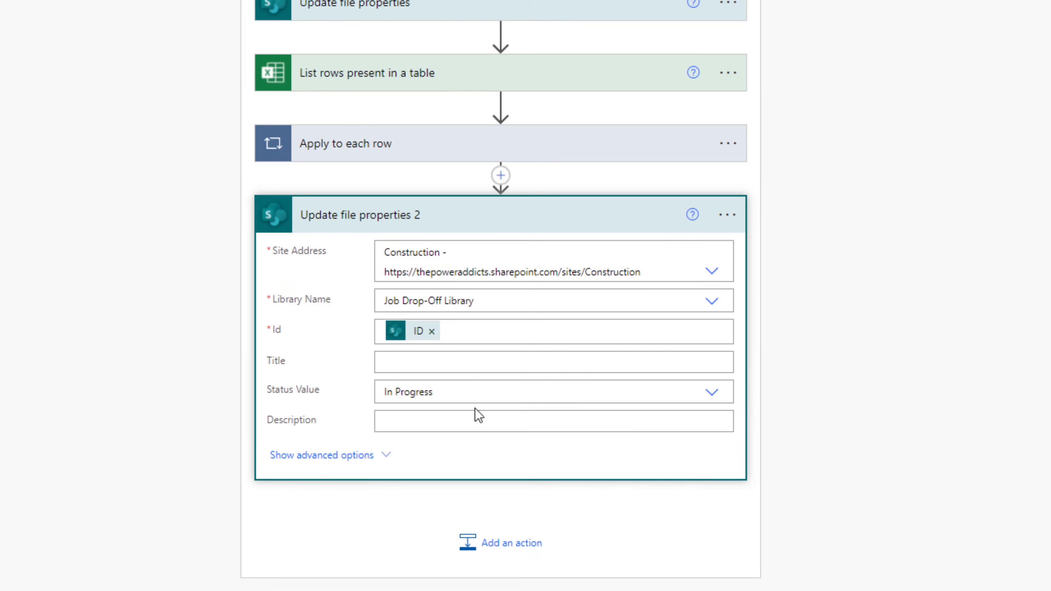
click(442, 386)
click(429, 416)
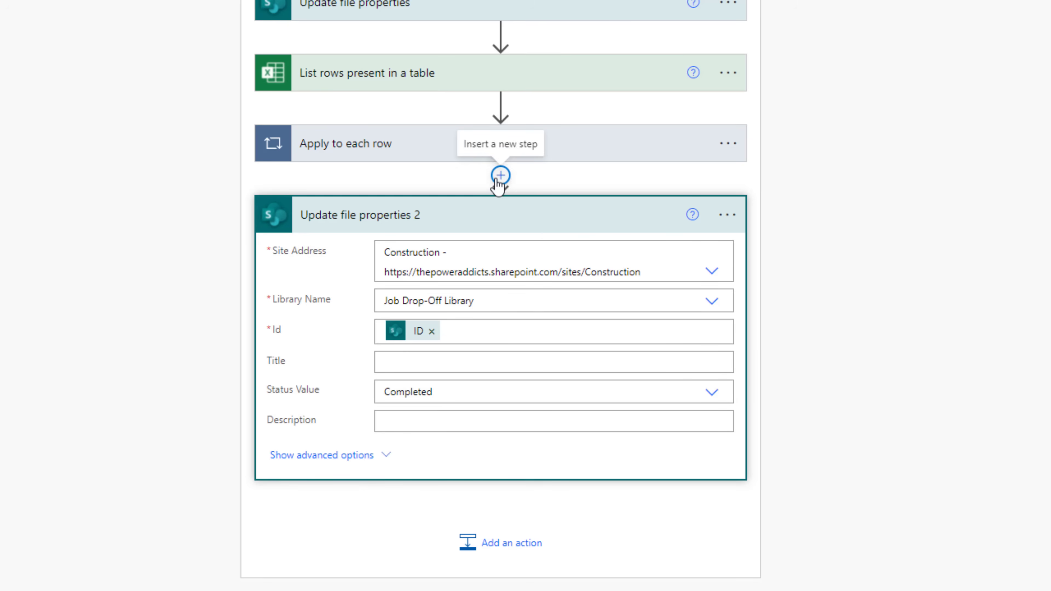
- Insert a 6-minute Delay before Update file properties 2
click(501, 175)
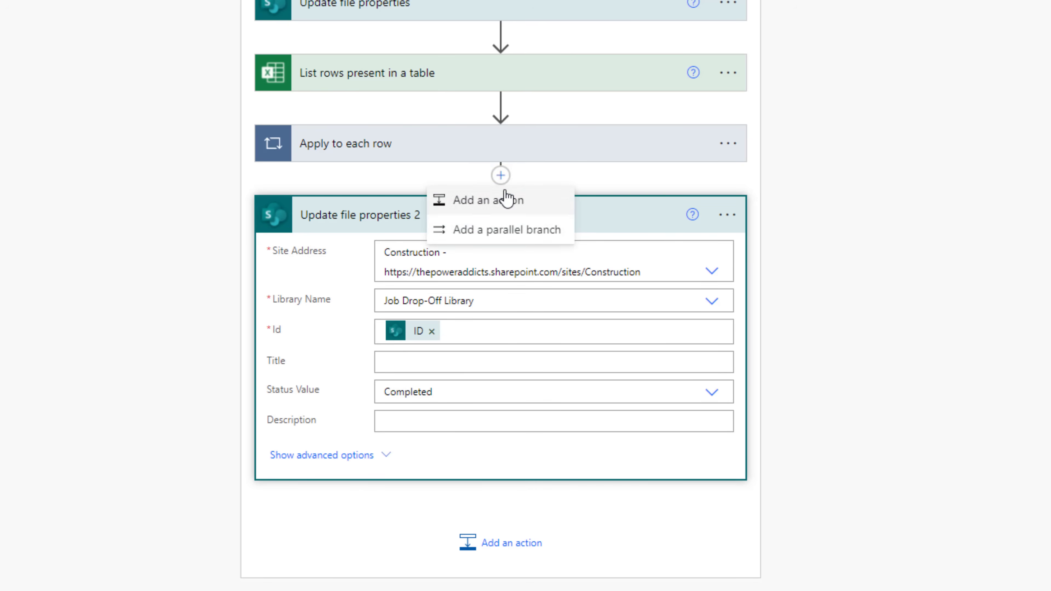
click(504, 200)
text(delay)
click(342, 506)
click(336, 506)
click(403, 355)
text(6)
click(1006, 211)
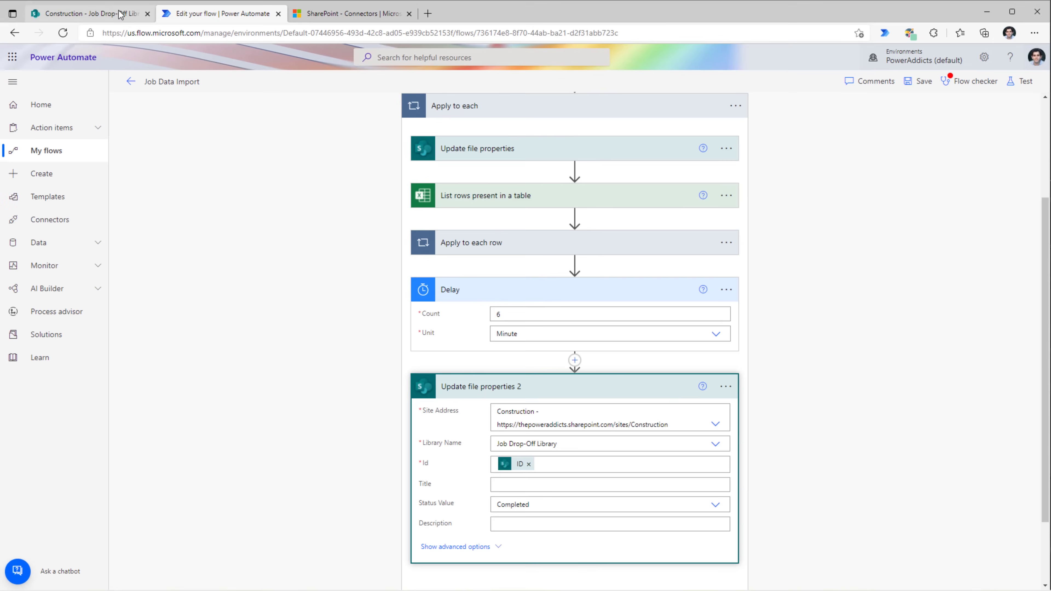
click(87, 13)
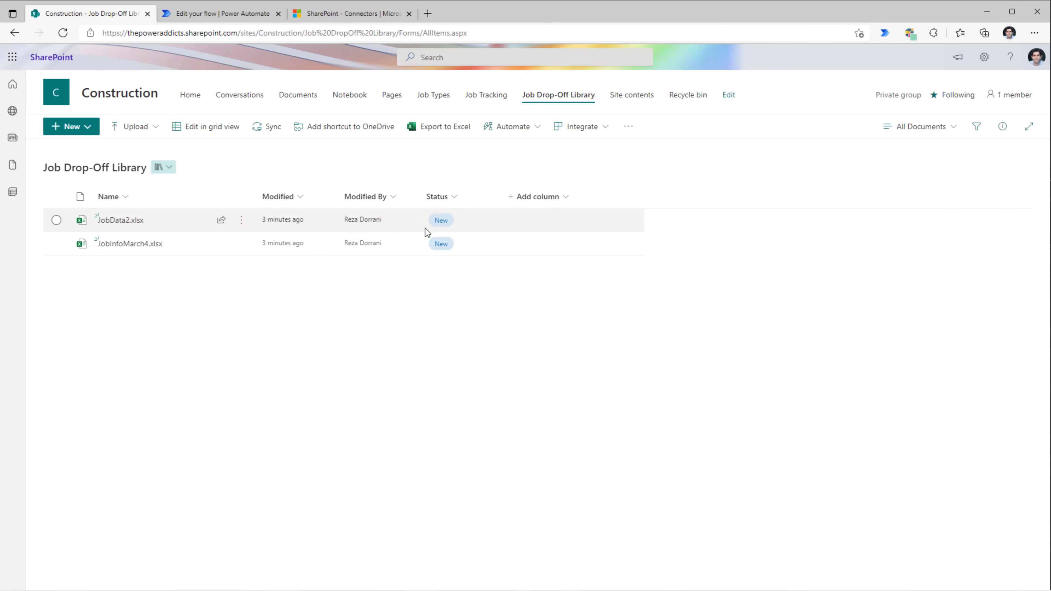
- Give Get files (properties only) the Filter Query Status eq 'New' under advanced options
click(240, 18)
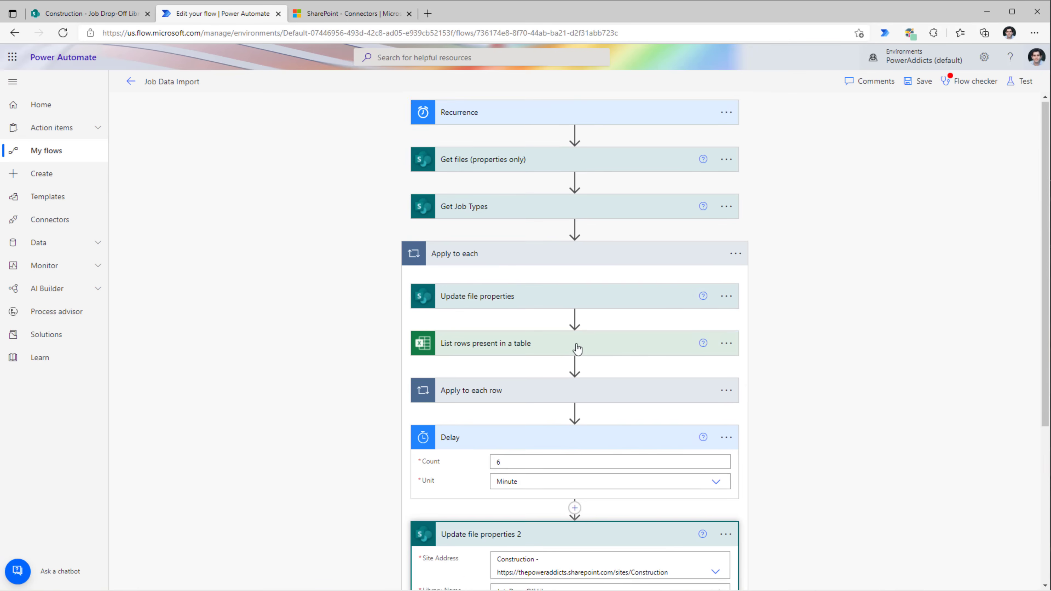
click(522, 153)
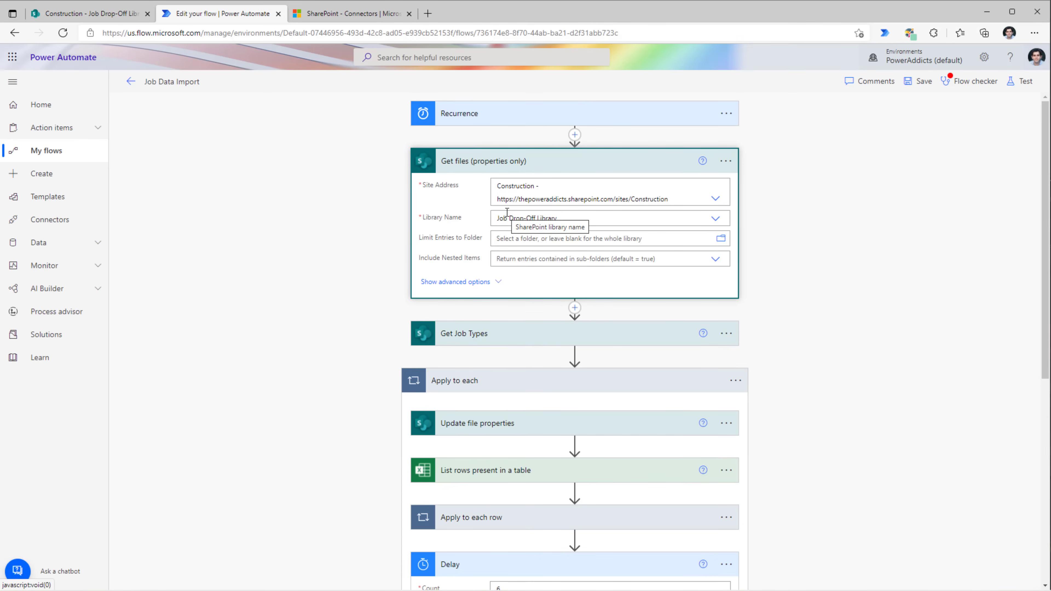
click(92, 10)
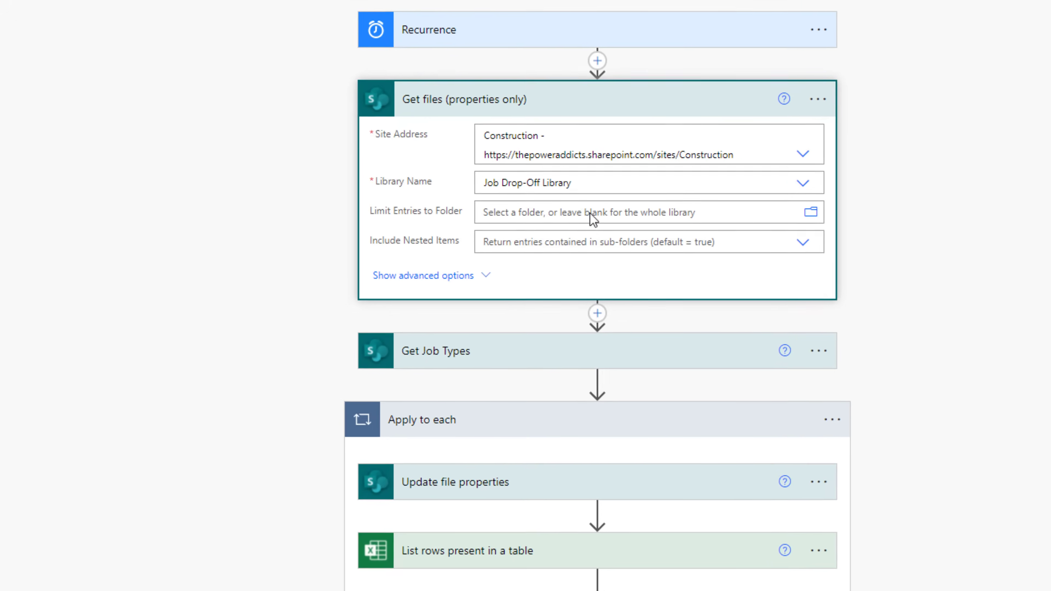
click(485, 278)
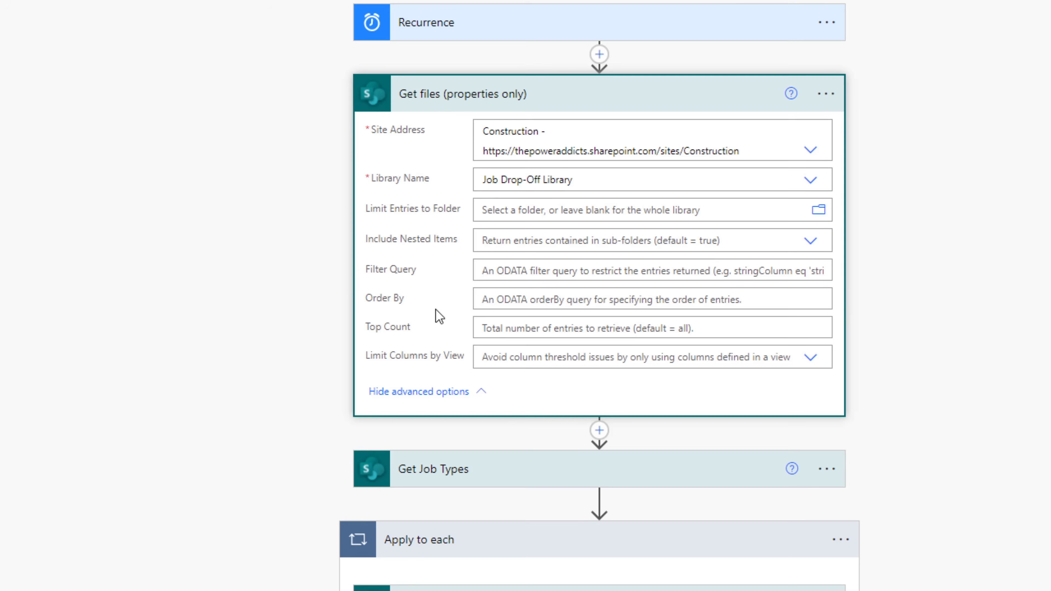
click(497, 278)
text(Stay)
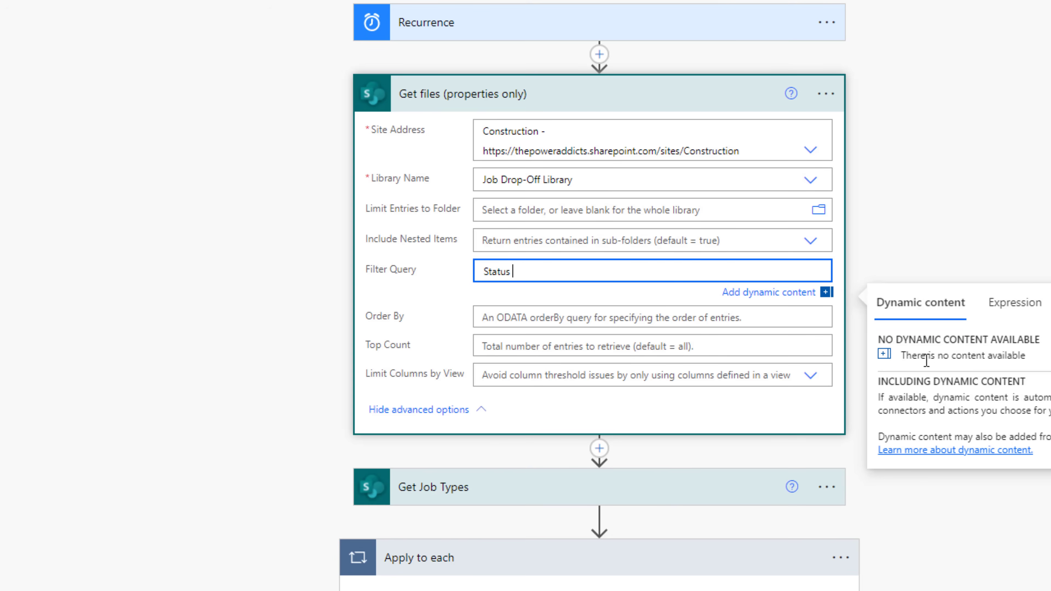
text(us eq 'New;)
click(713, 256)
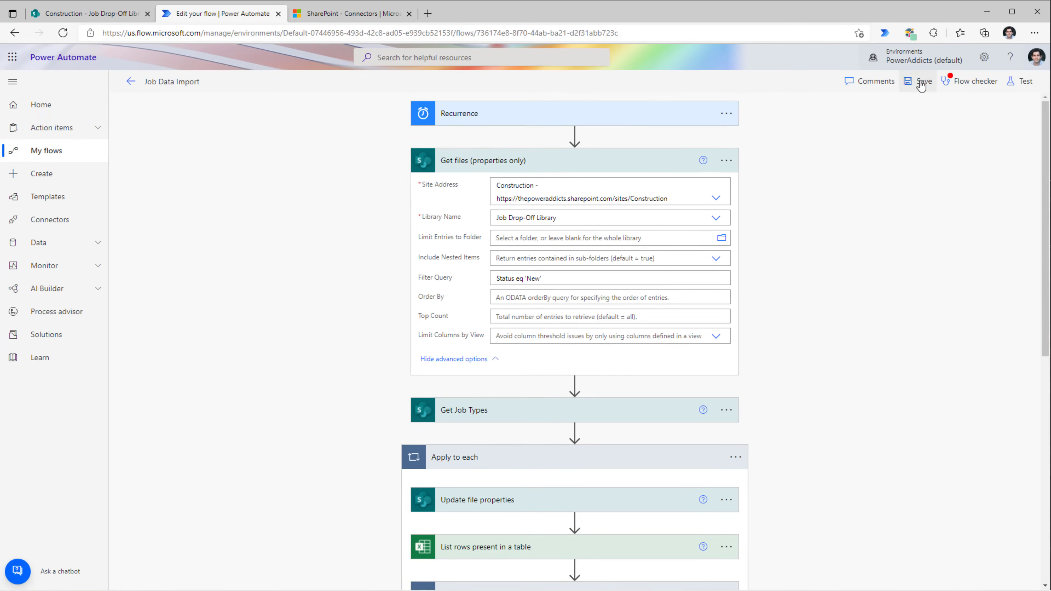
- Save the flow, run it manually, and go back to the library page
click(922, 82)
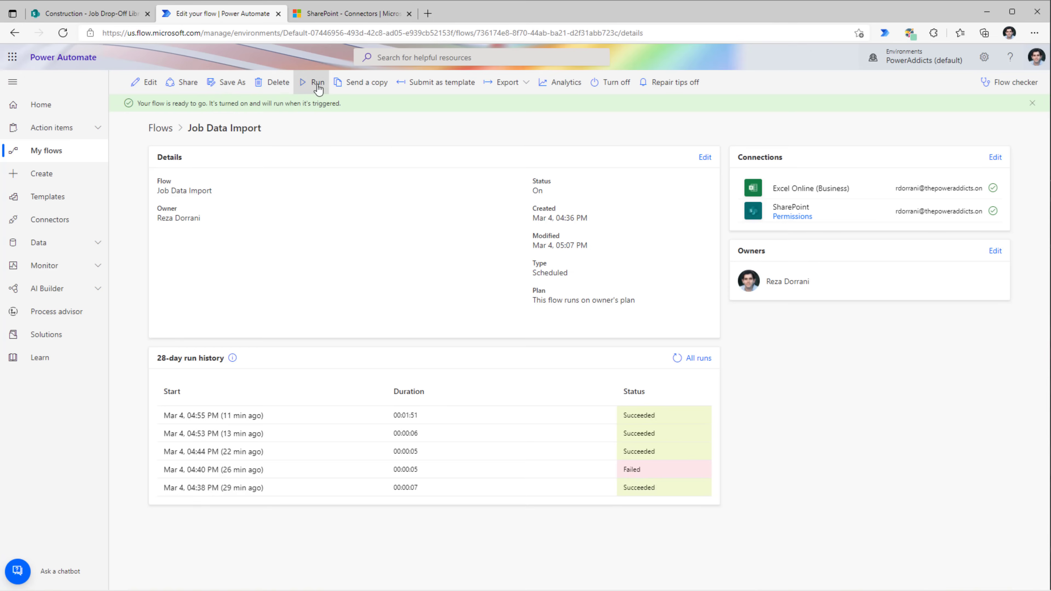
click(317, 82)
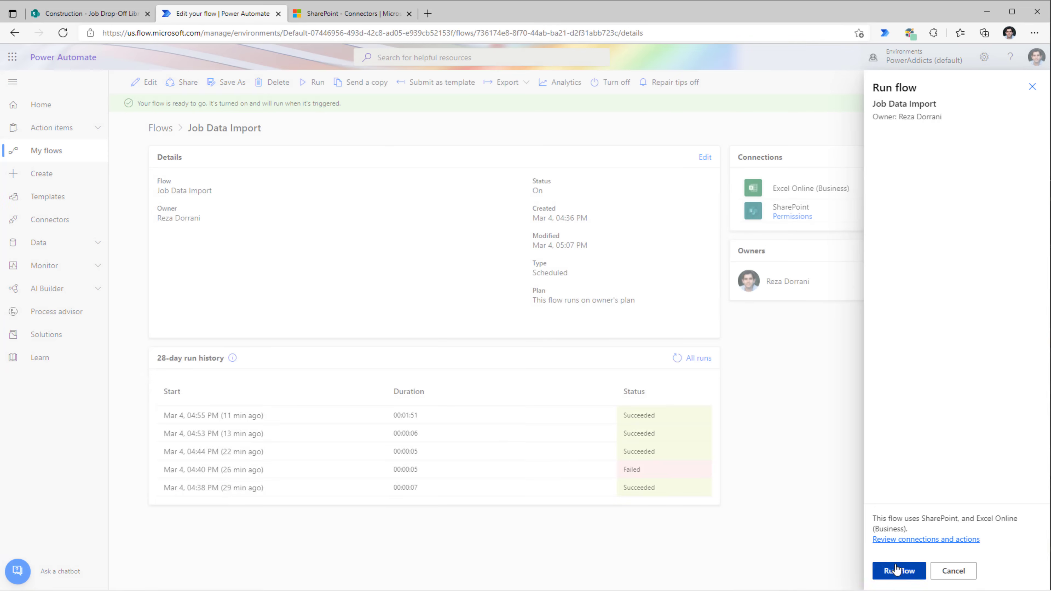
click(896, 569)
click(893, 570)
key(ctrl+shift+Tab)
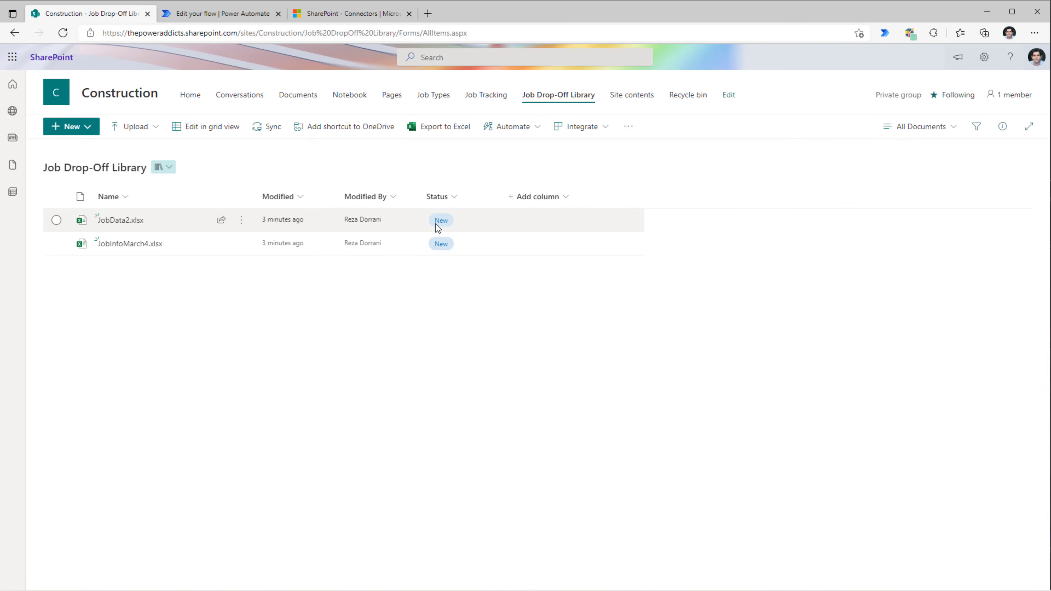
- Refresh the library to watch file statuses change, then open the Job Tracking list
key(F5)
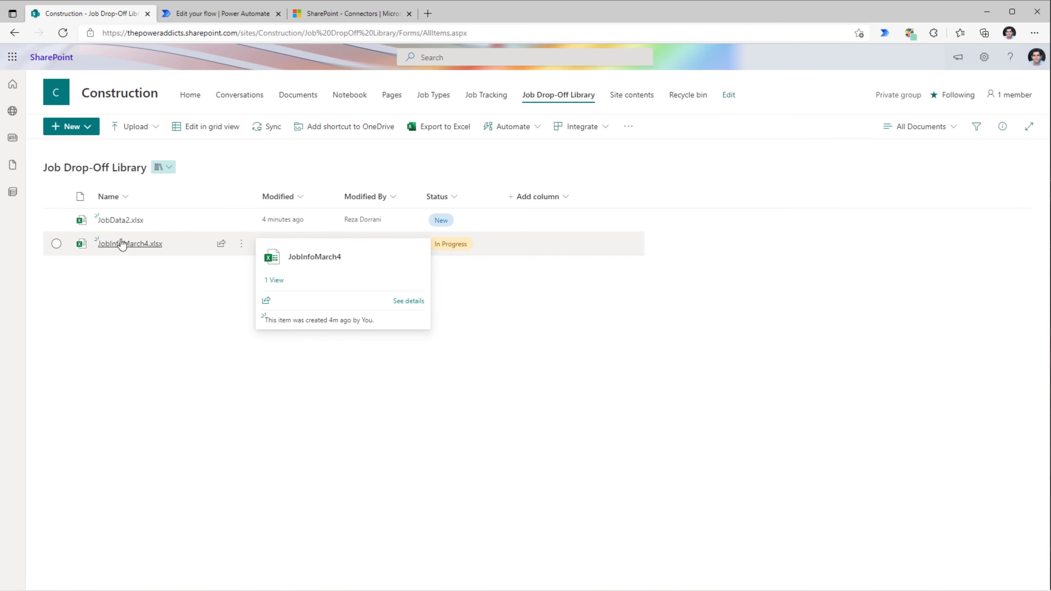
click(480, 97)
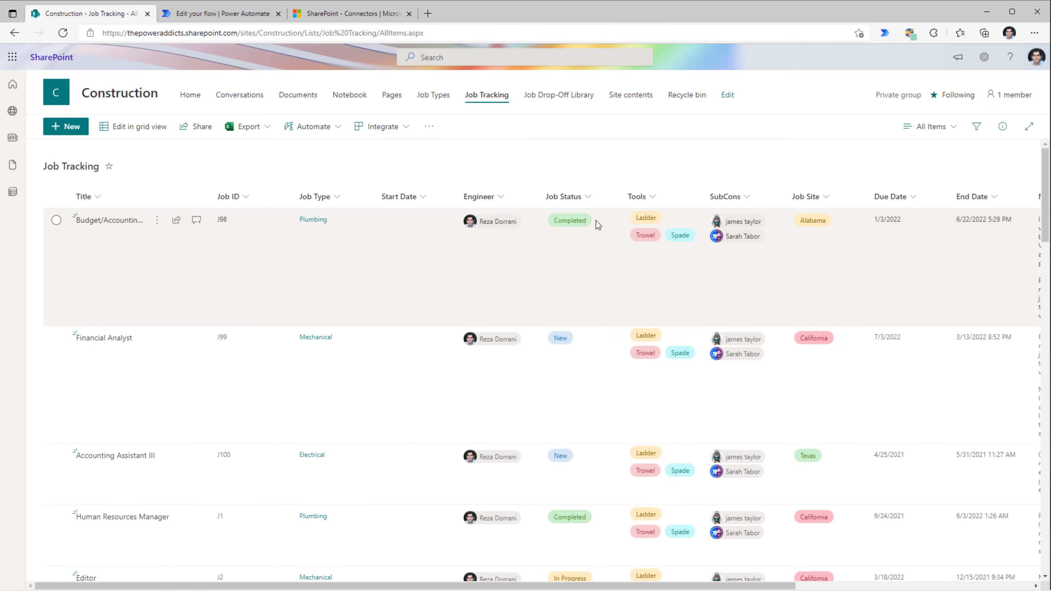
scroll(516, 266, down, 10)
scroll(519, 271, down, 15)
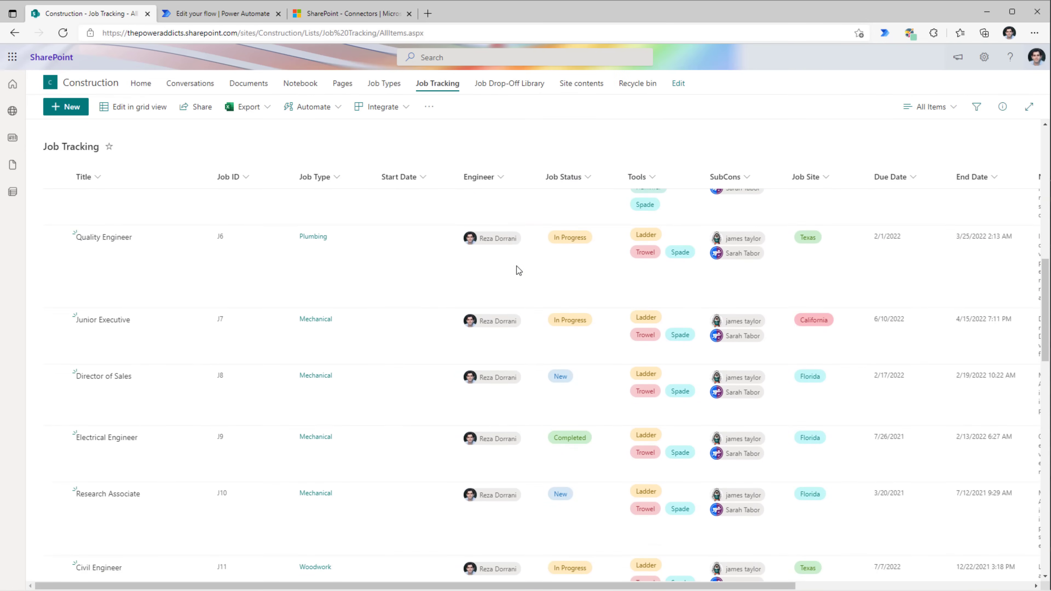
scroll(520, 272, up, 20)
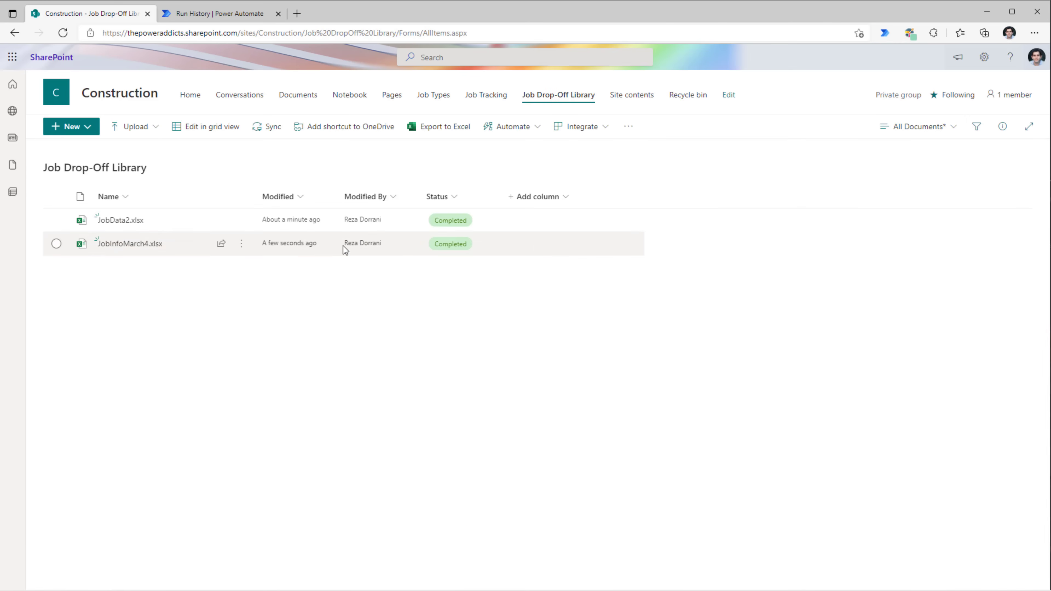
- Run the flow again and reopen Job Tracking to see Sample builds 1–3 imported
click(481, 96)
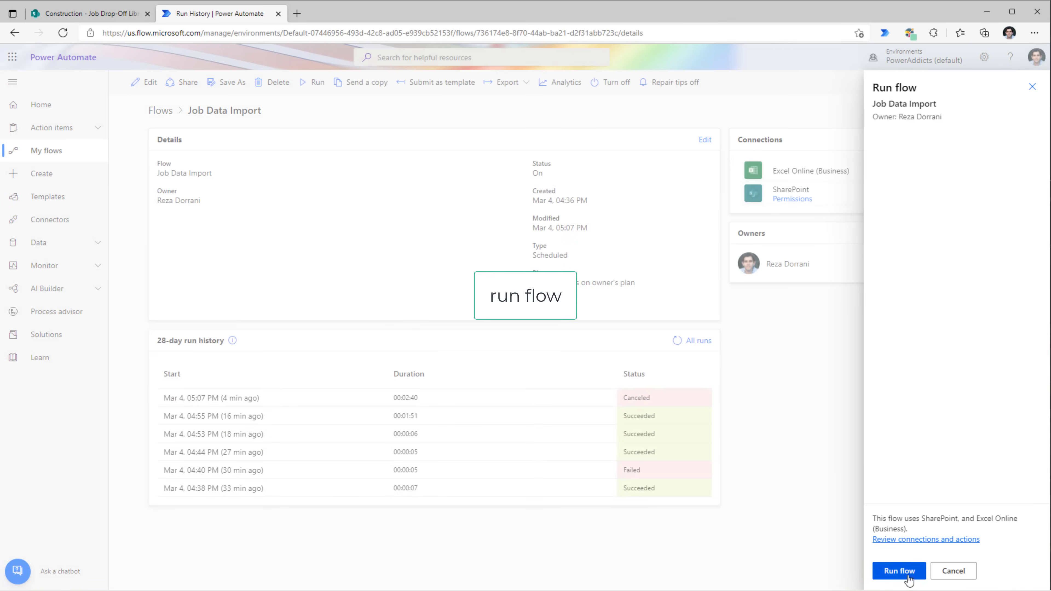
click(900, 571)
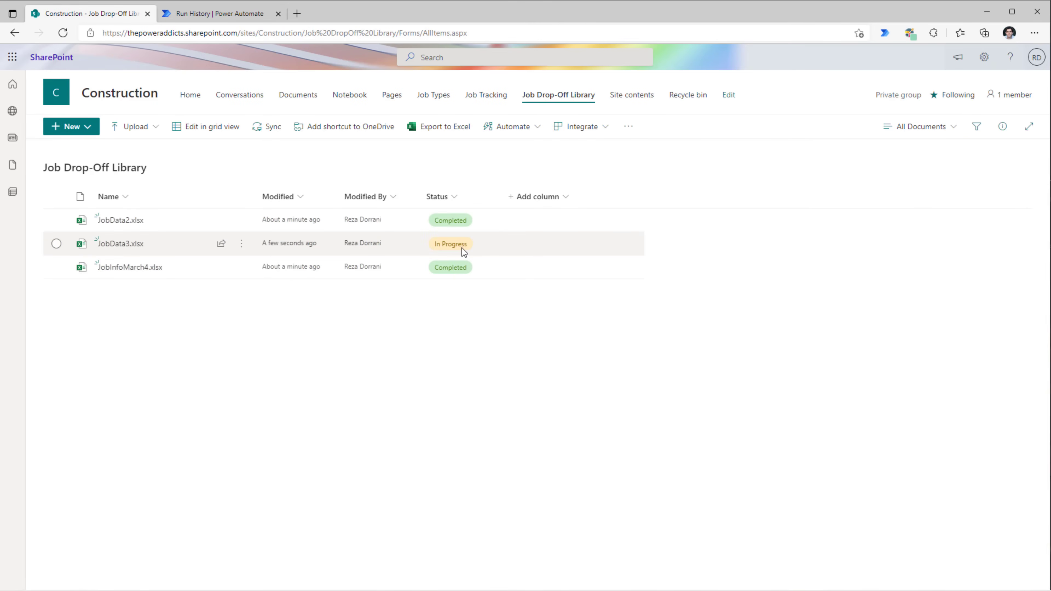
click(486, 96)
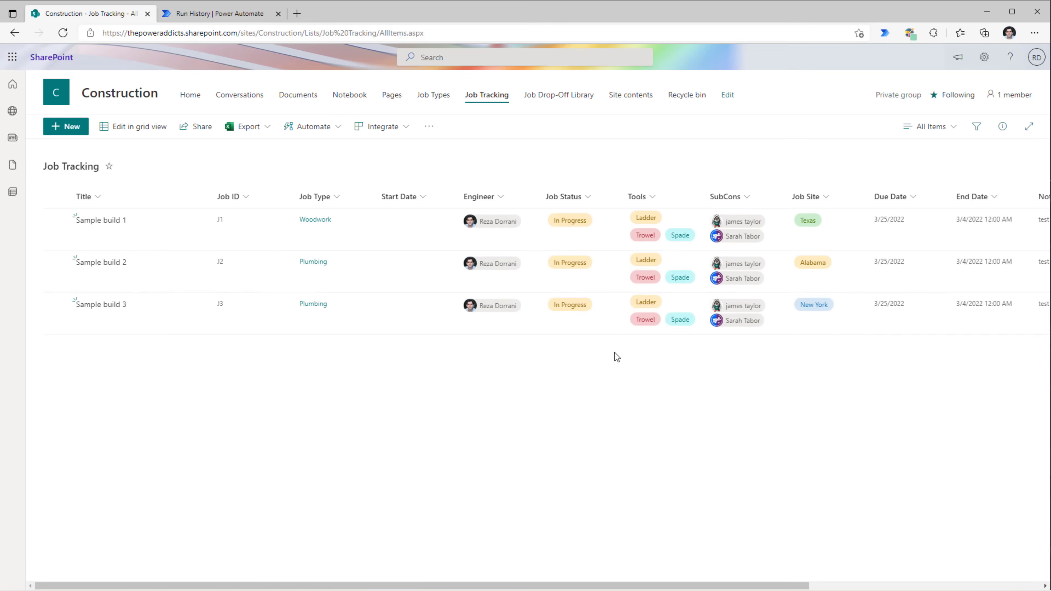
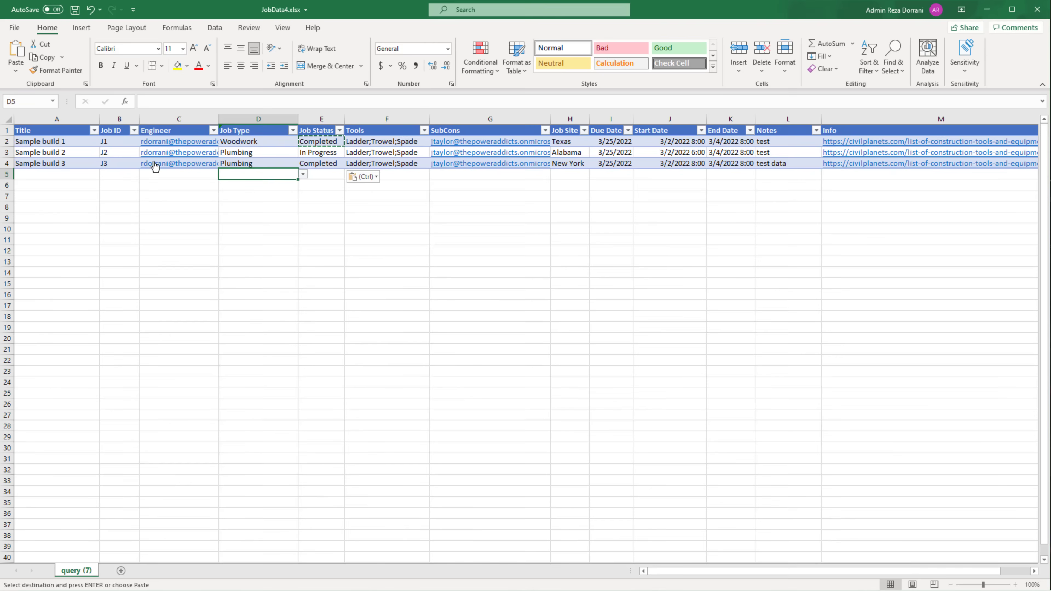
- Review the job table: J1 and J3 Completed, Sample build 2 (J2) still open
click(93, 152)
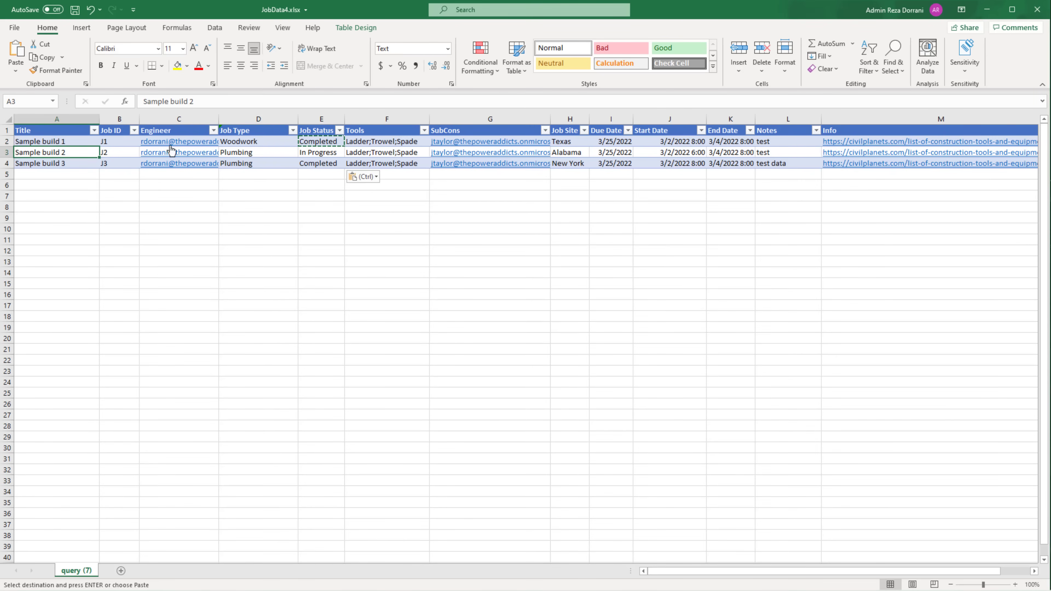
click(71, 144)
click(120, 143)
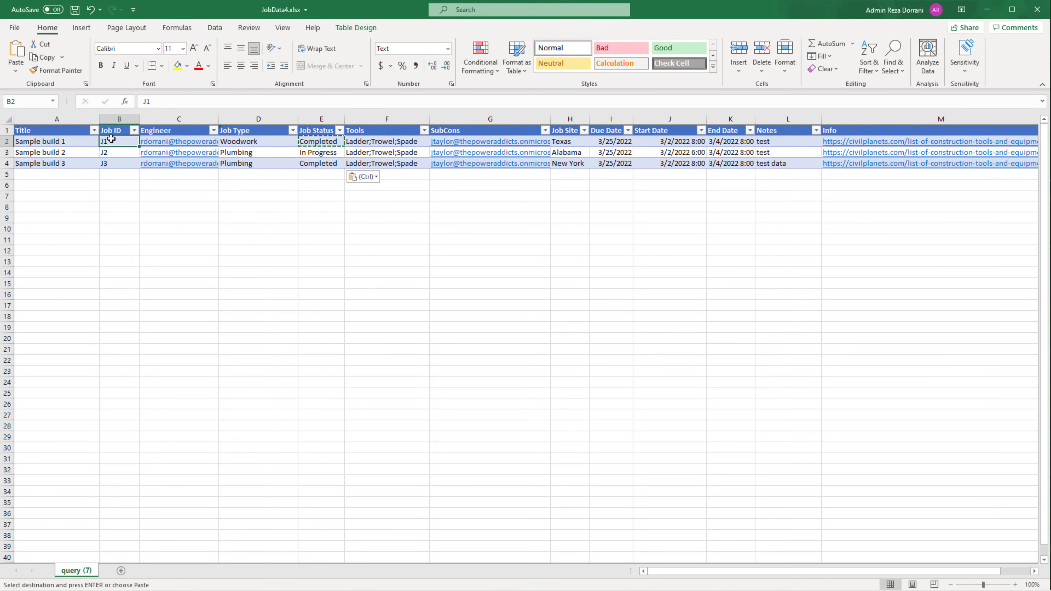
click(119, 163)
click(319, 141)
click(319, 163)
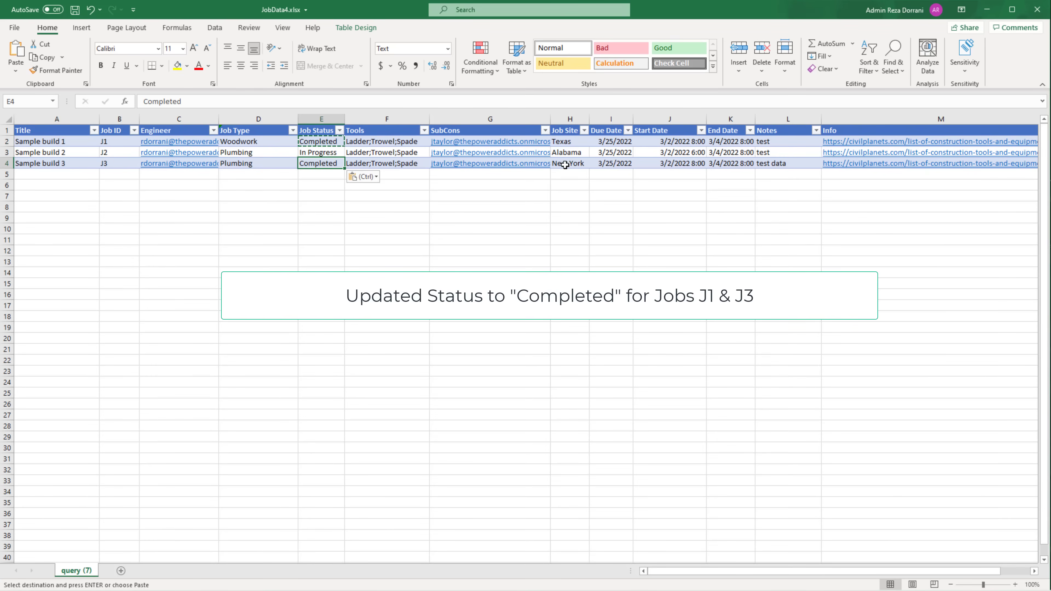
click(54, 153)
click(105, 153)
- Change J2's note in cell L3 to 'working on it...'
click(780, 152)
text(working on it...)
key(Return)
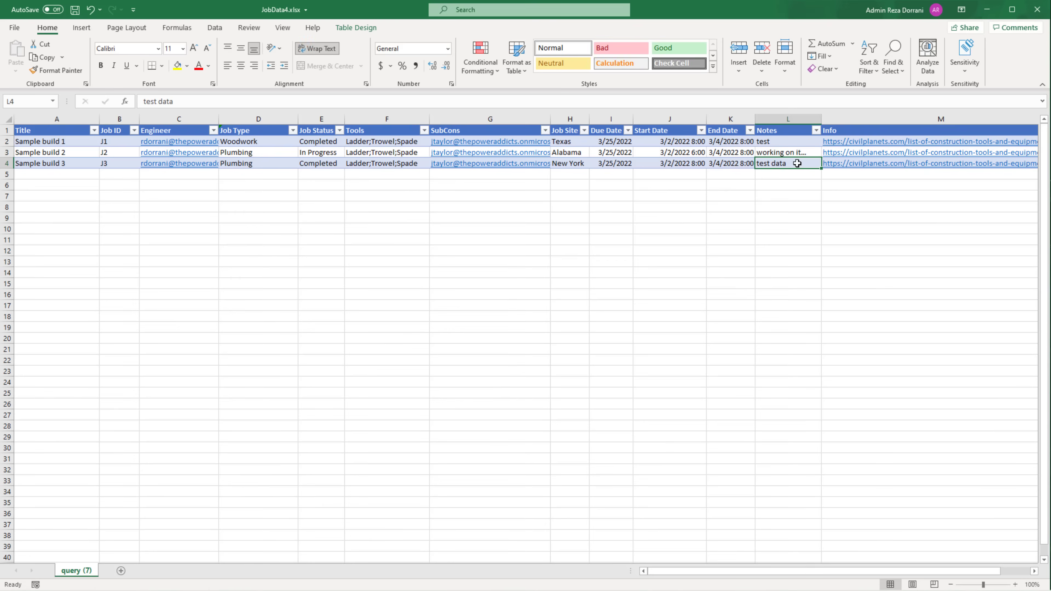
click(783, 153)
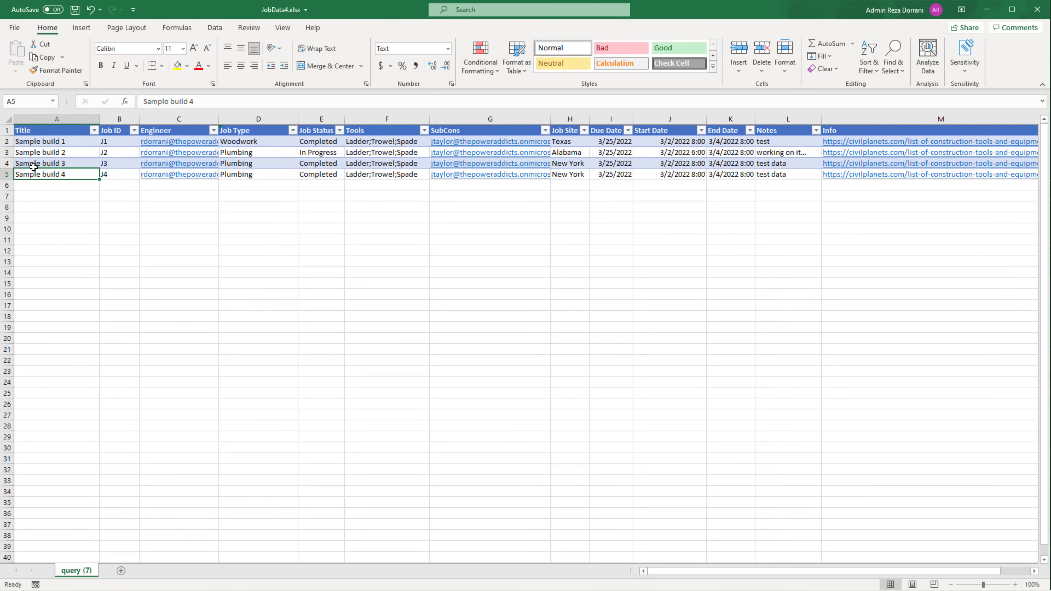
- Add a new row for Sample build 4 with job ID J4
click(111, 174)
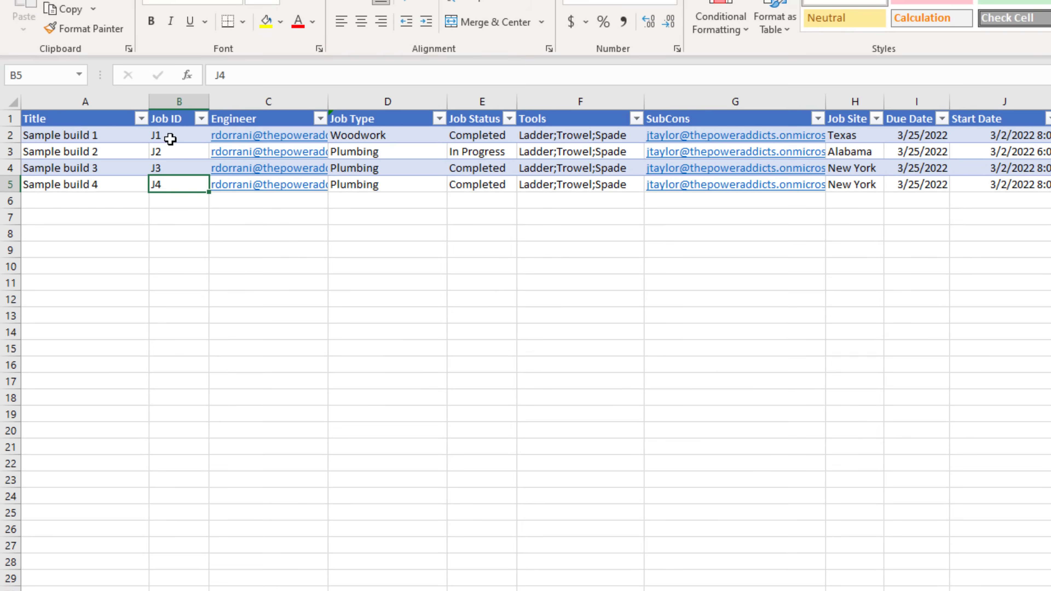
drag(112, 143, 171, 167)
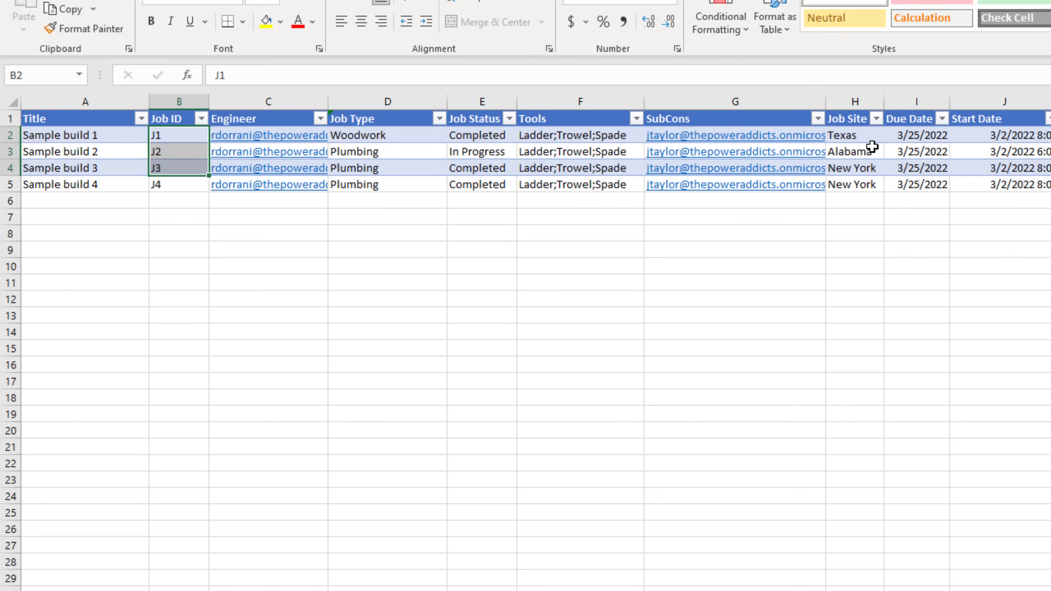
click(120, 189)
click(158, 190)
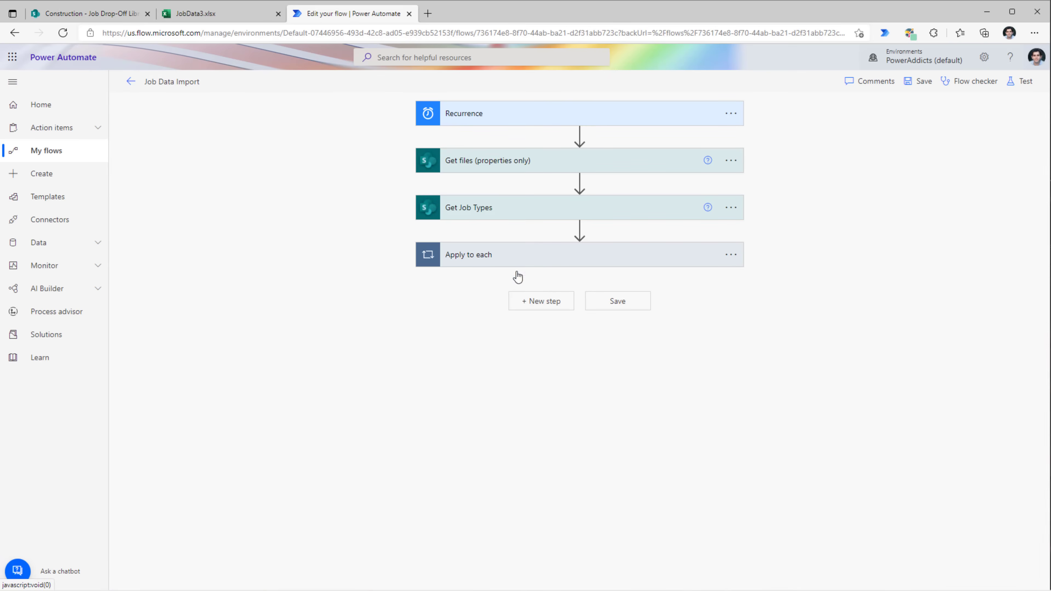
- Expand the Apply to each loops and the Create item step to inspect its fields
click(466, 254)
scroll(783, 322, down, 1)
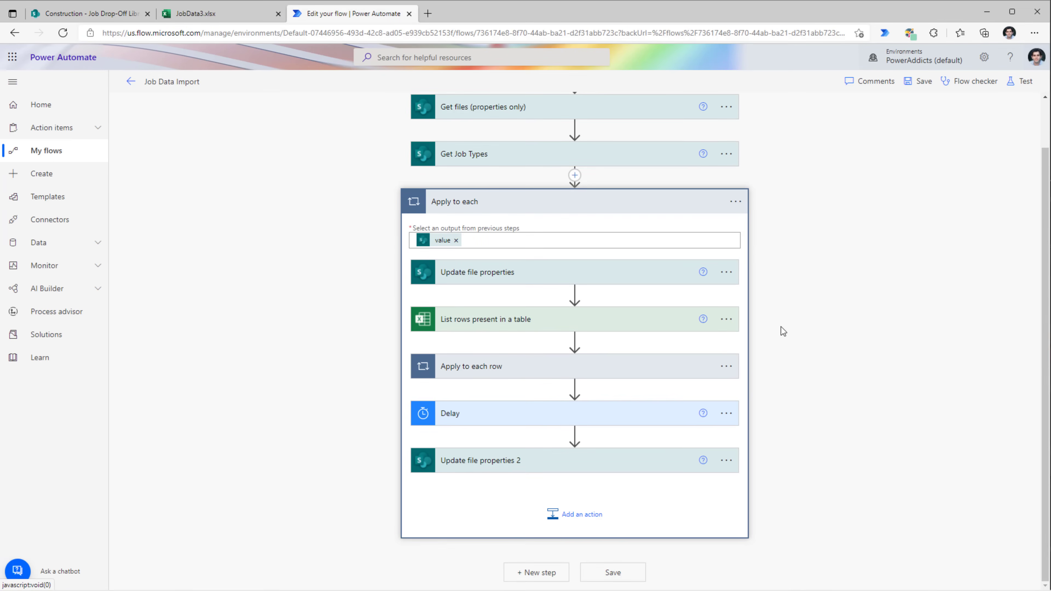
click(500, 366)
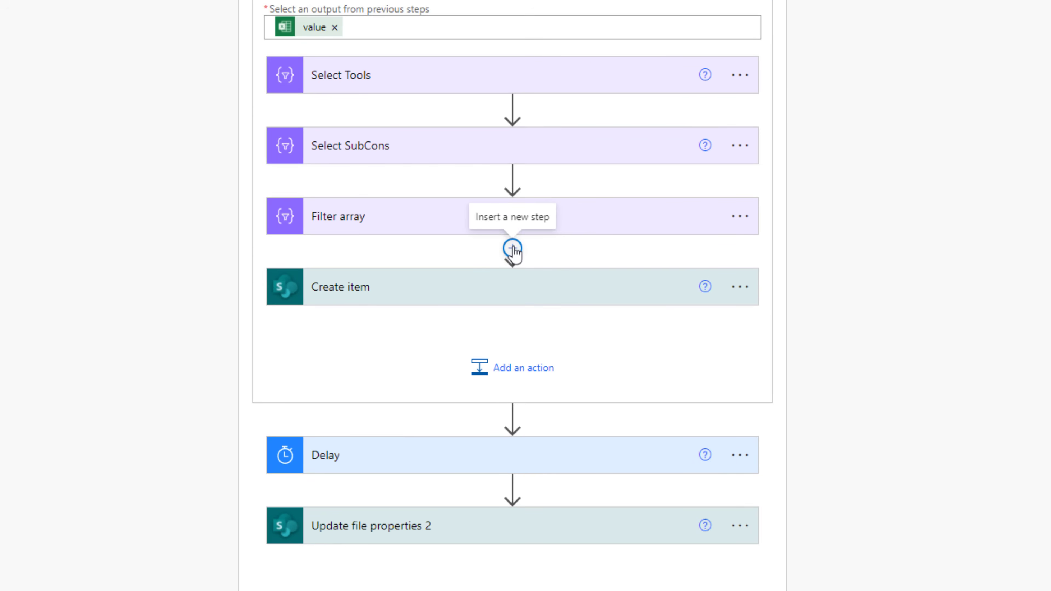
click(508, 284)
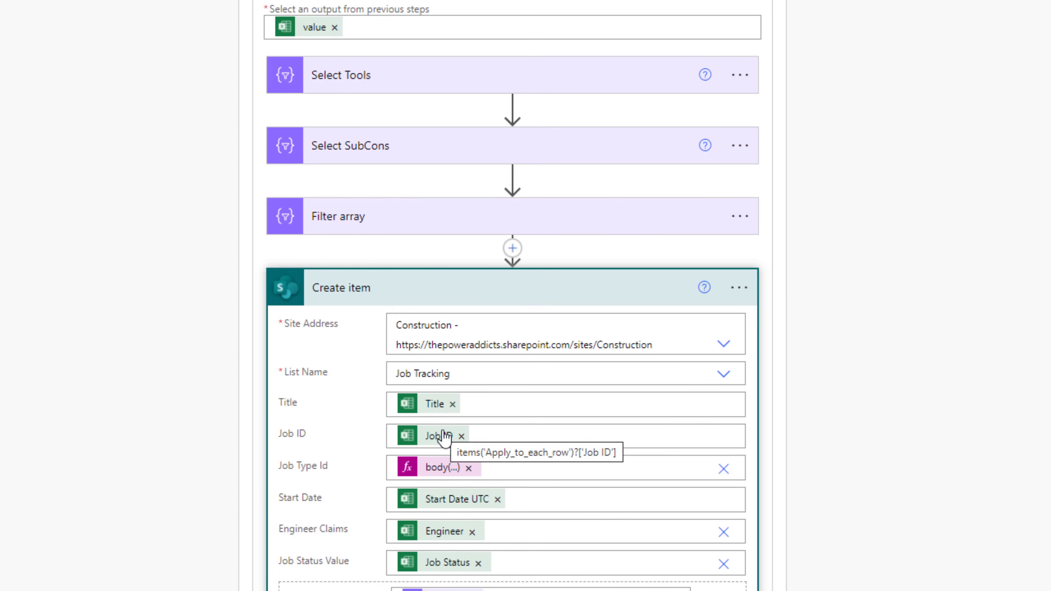
- Insert a SharePoint Get items action before Create item, reading the Construction site's Job Tracking list
click(511, 250)
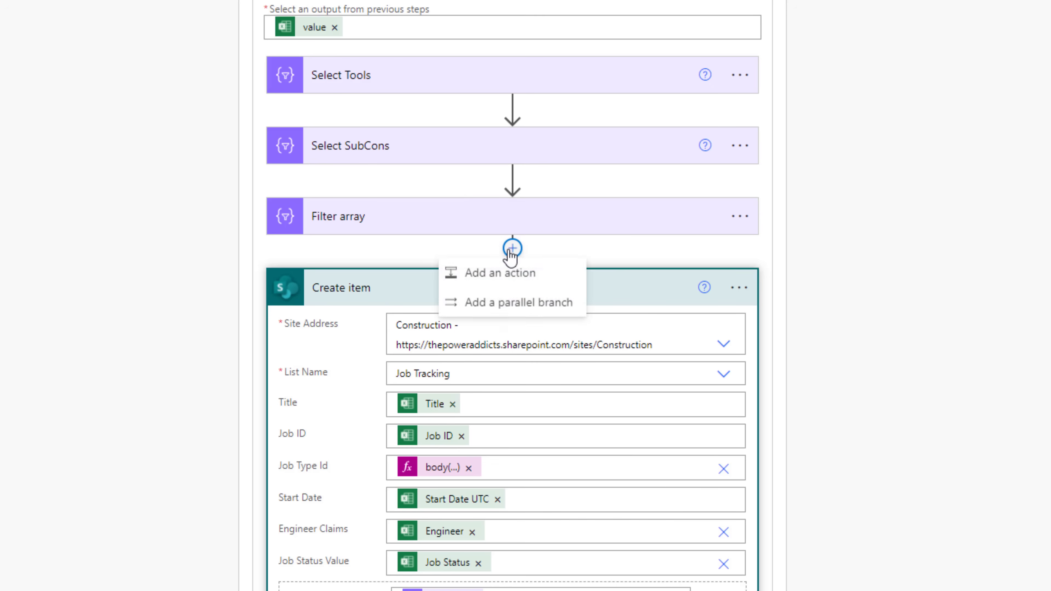
click(507, 284)
text(get items)
scroll(434, 428, down, 3)
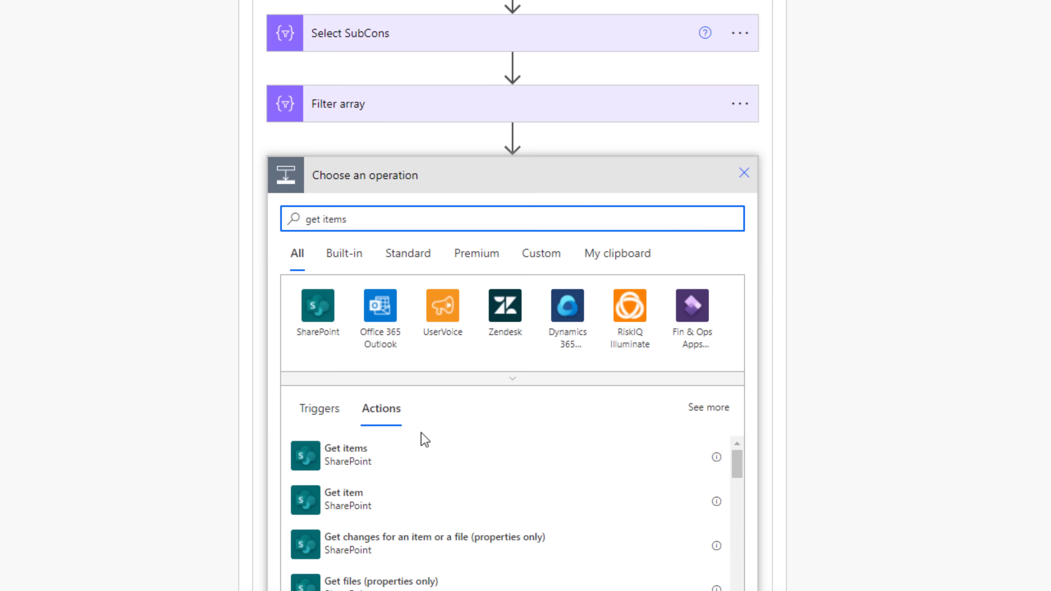
click(373, 456)
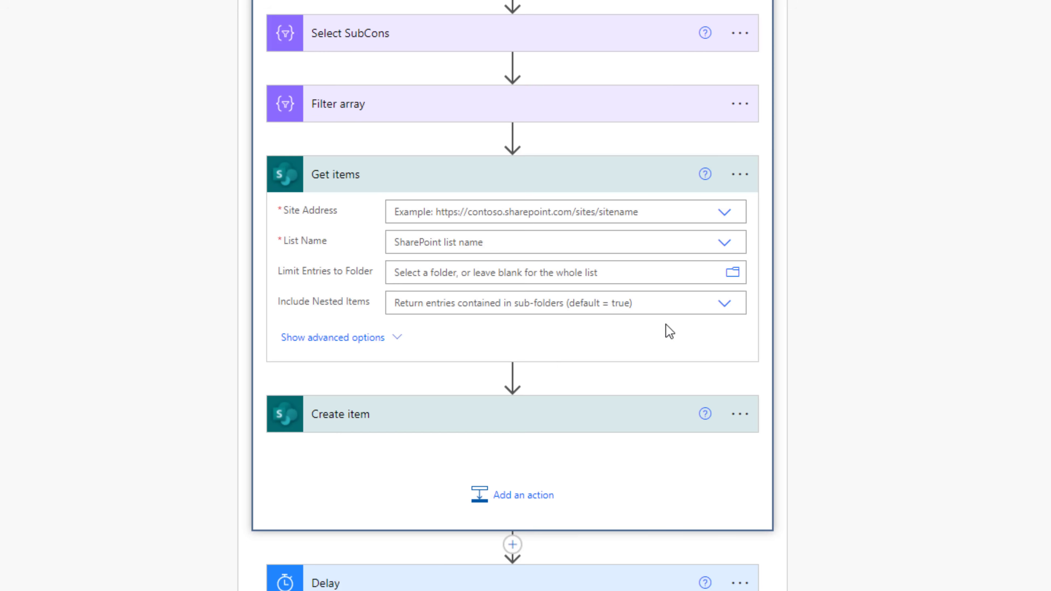
click(726, 211)
click(600, 260)
click(504, 253)
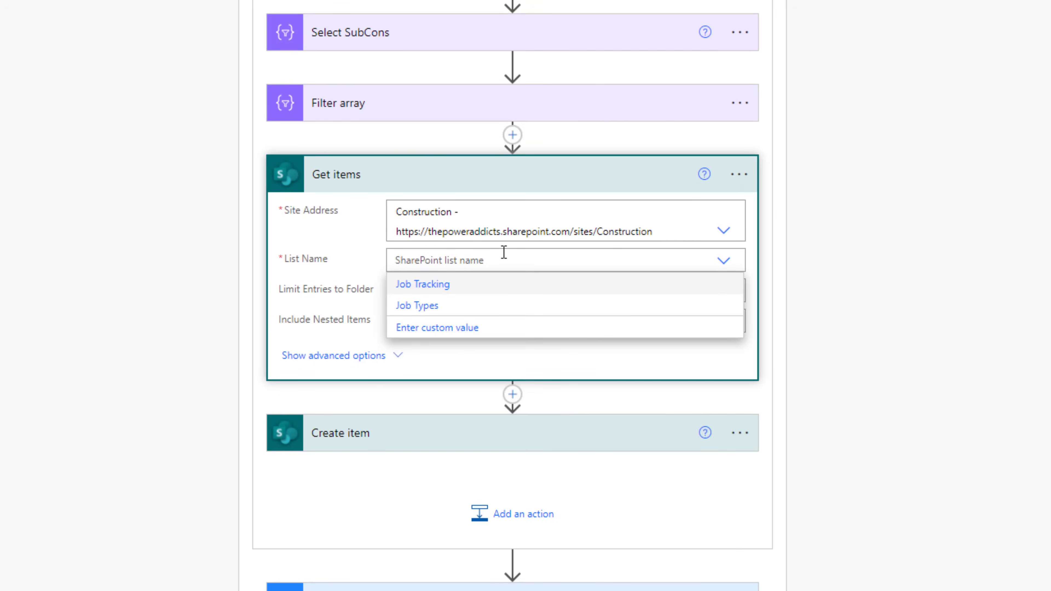
click(428, 290)
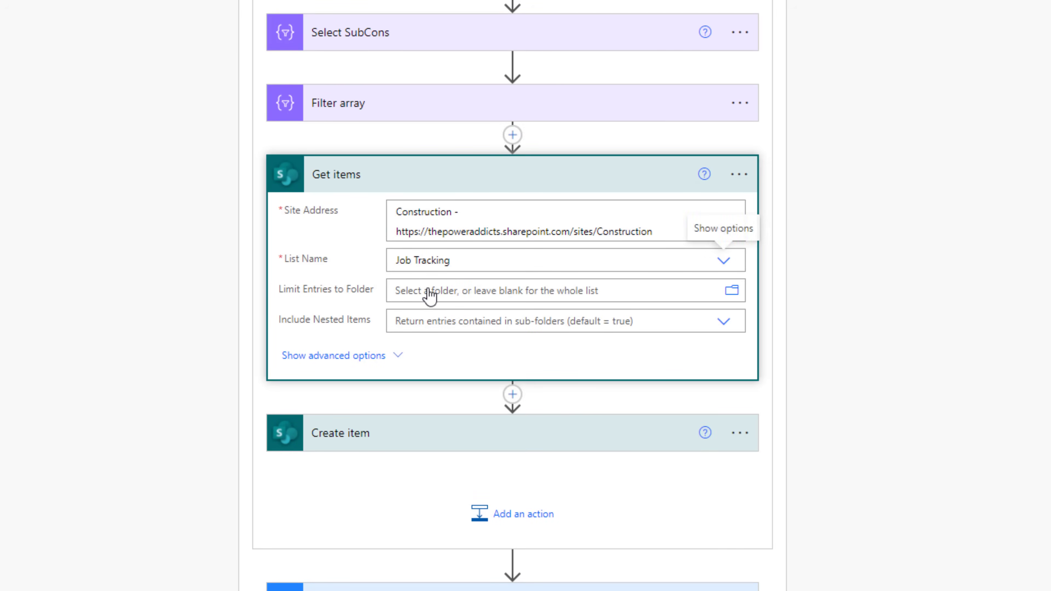
- Show Get items' advanced options and focus the Filter Query field
click(397, 357)
click(399, 359)
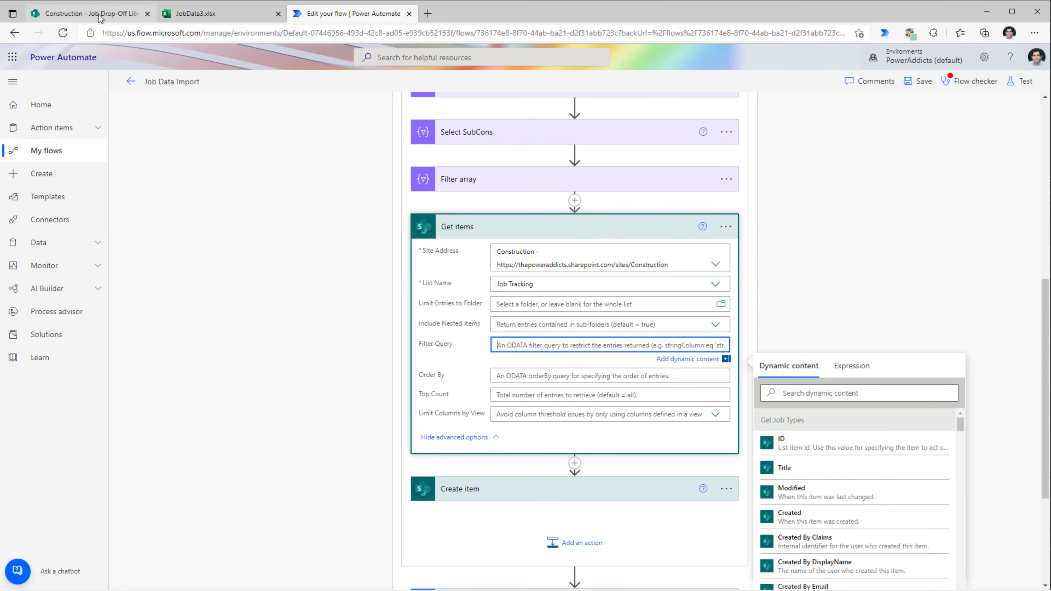
click(99, 18)
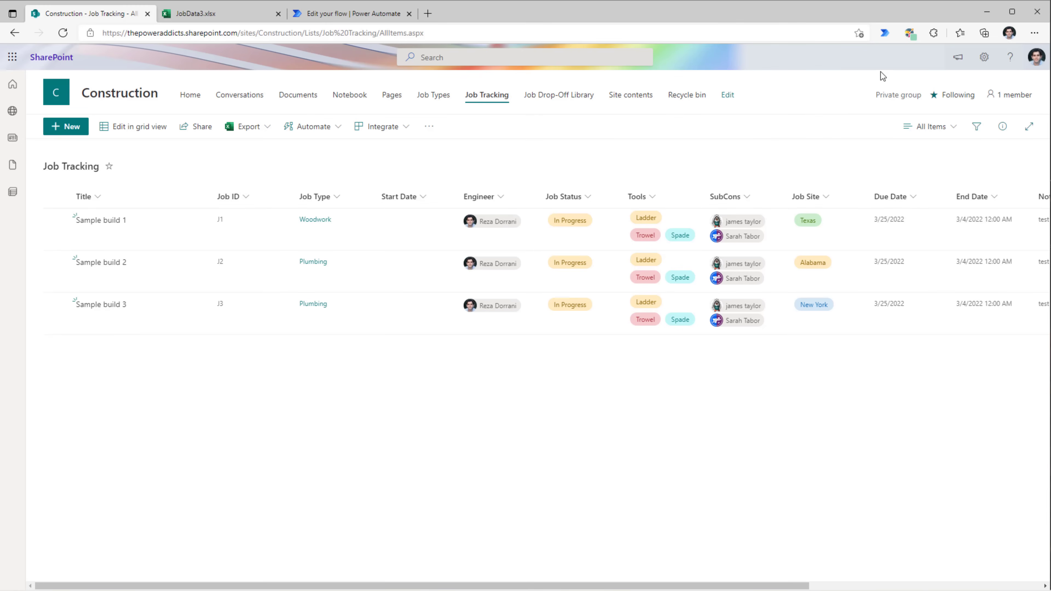
- Find the Job ID column's internal name, JobID, in the Job Tracking list settings
click(984, 57)
click(904, 173)
scroll(310, 375, down, 3)
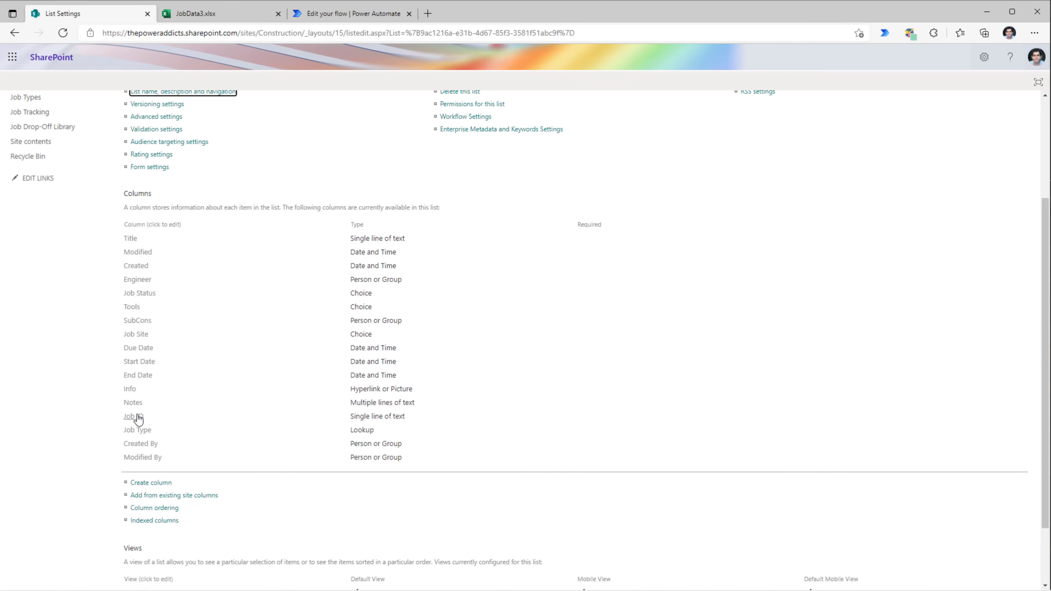
click(139, 421)
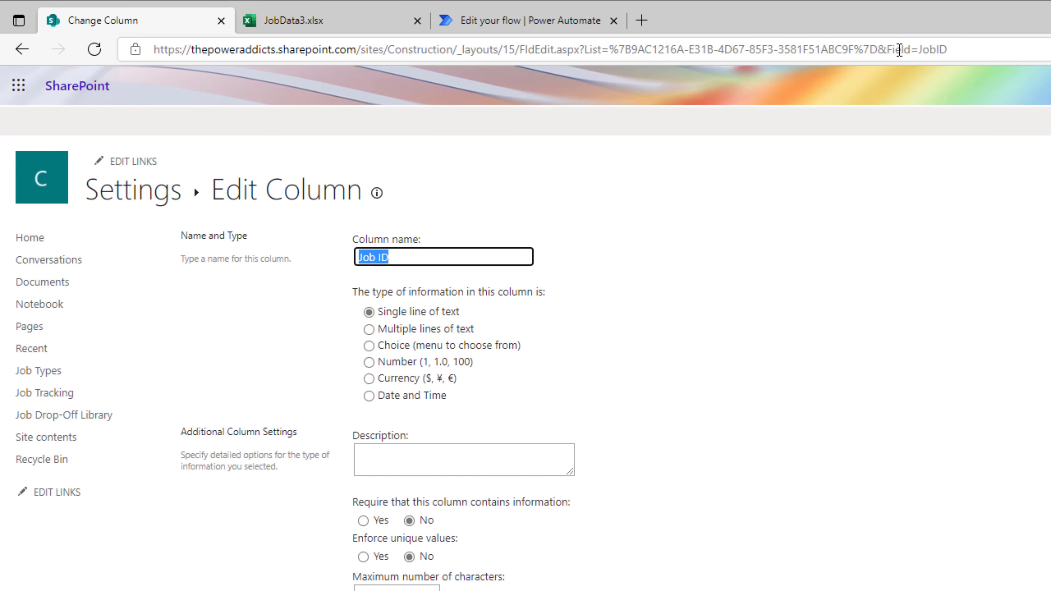
drag(917, 50, 974, 48)
key(ctrl+c)
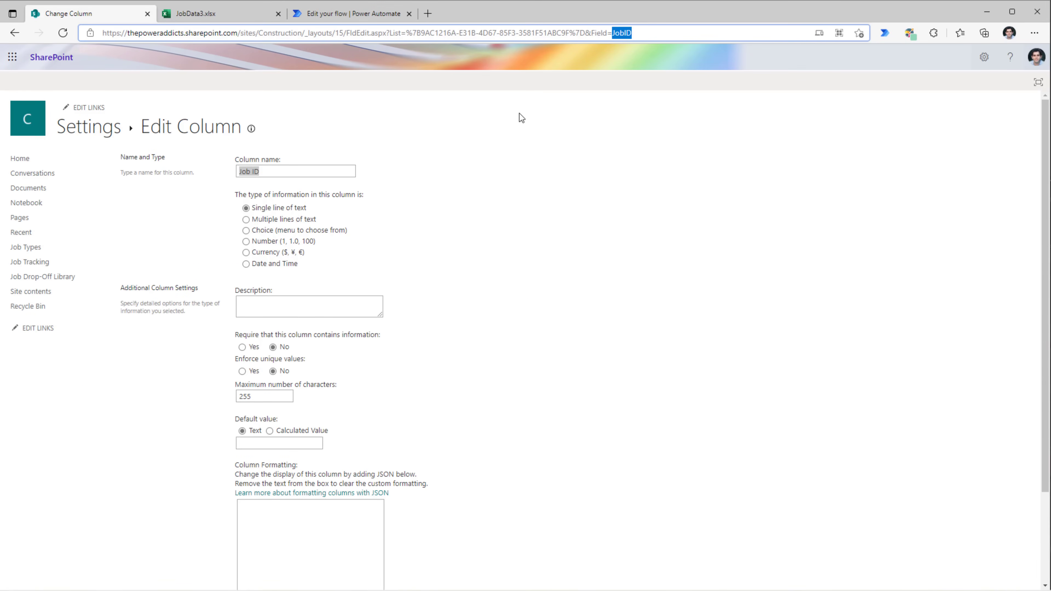
click(349, 13)
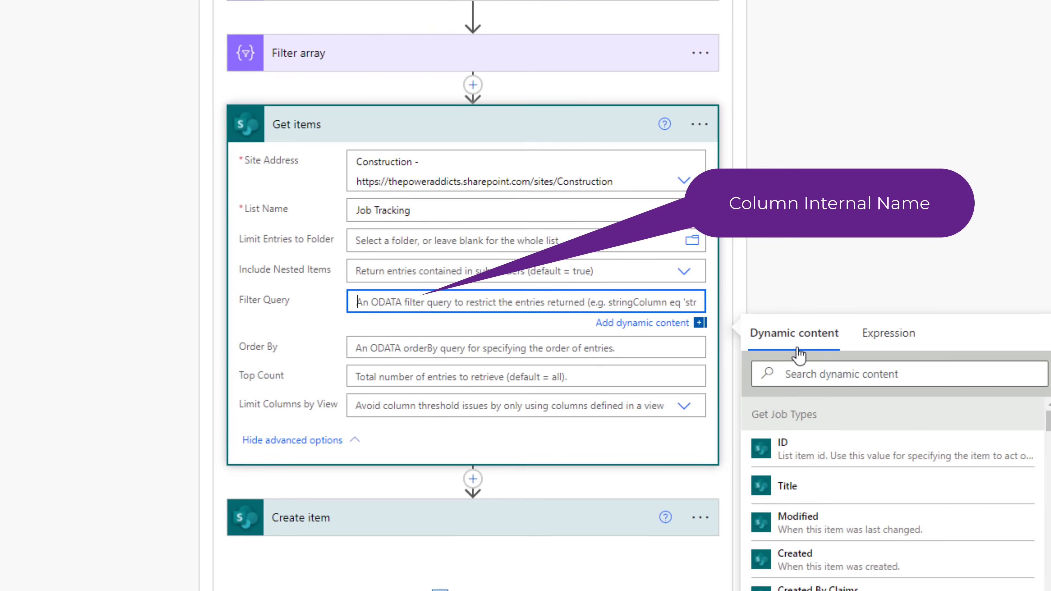
- Start the filter query as JobID eq ' and check the Excel 'Job ID' header name
key(ctrl+v)
text(eq )
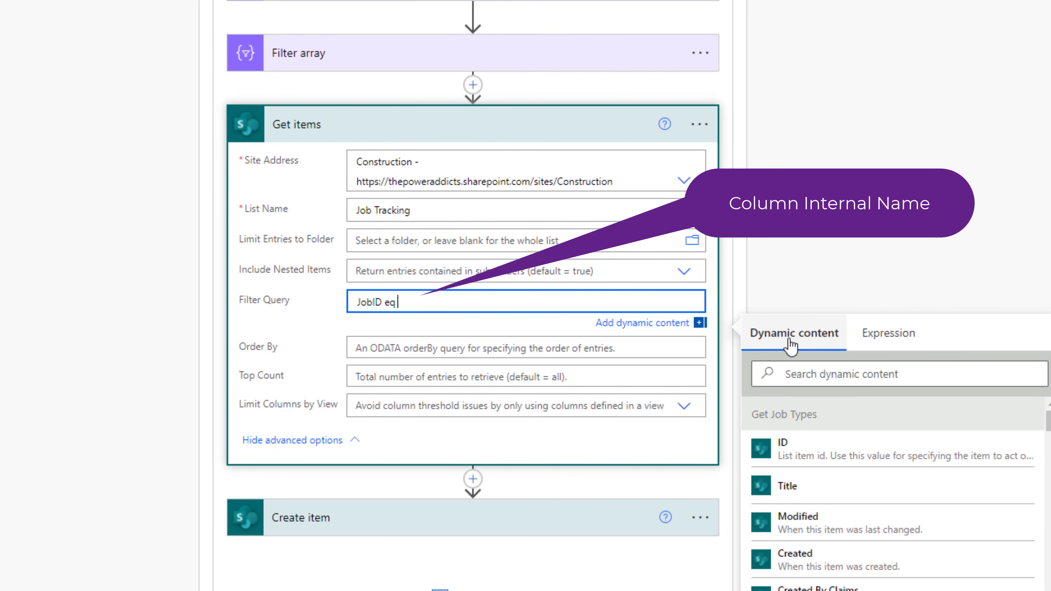
text(')
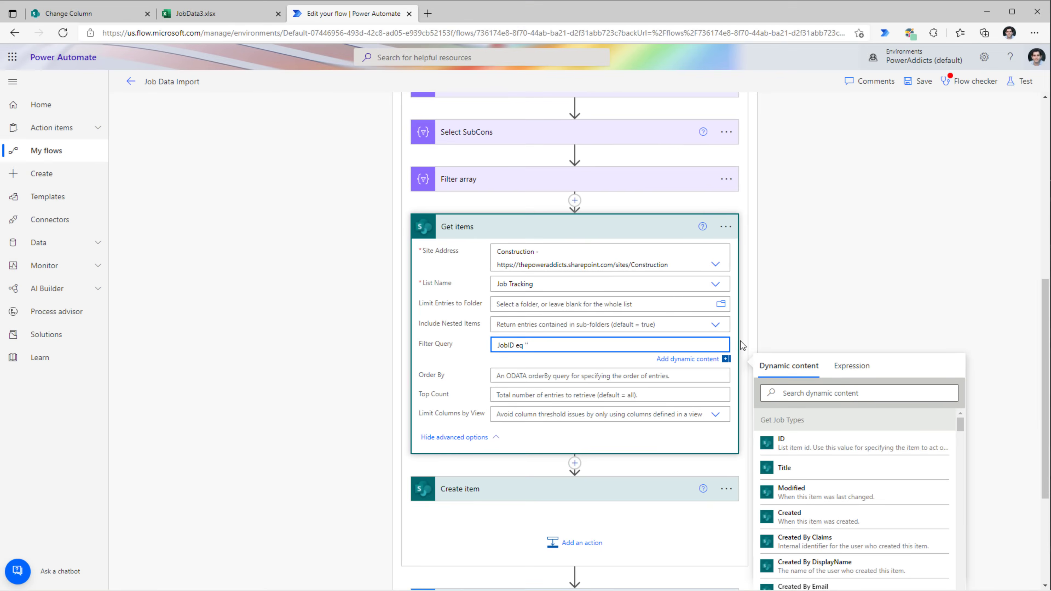
click(232, 14)
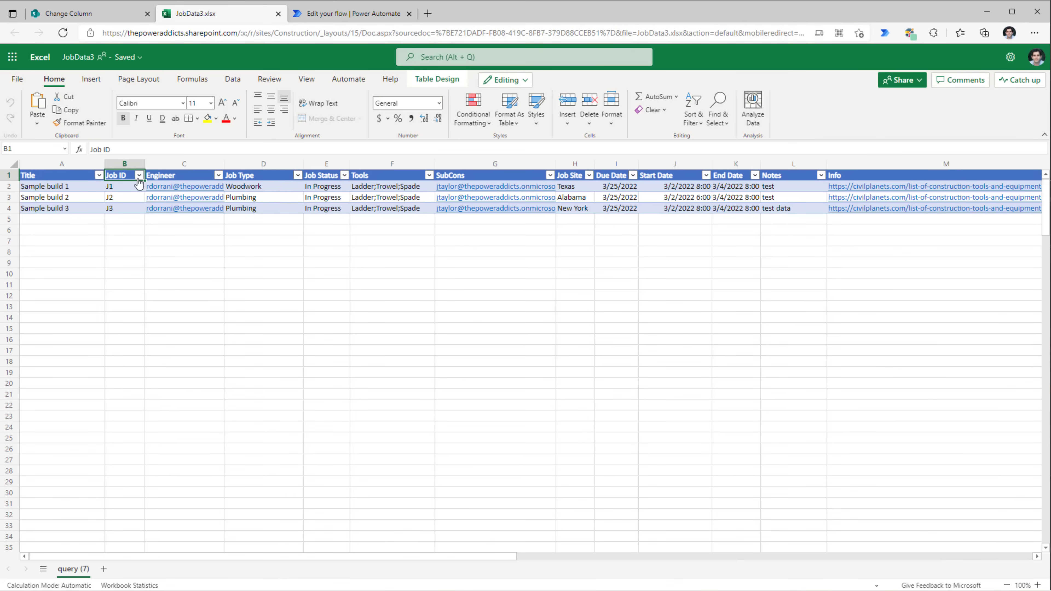
double_click(117, 176)
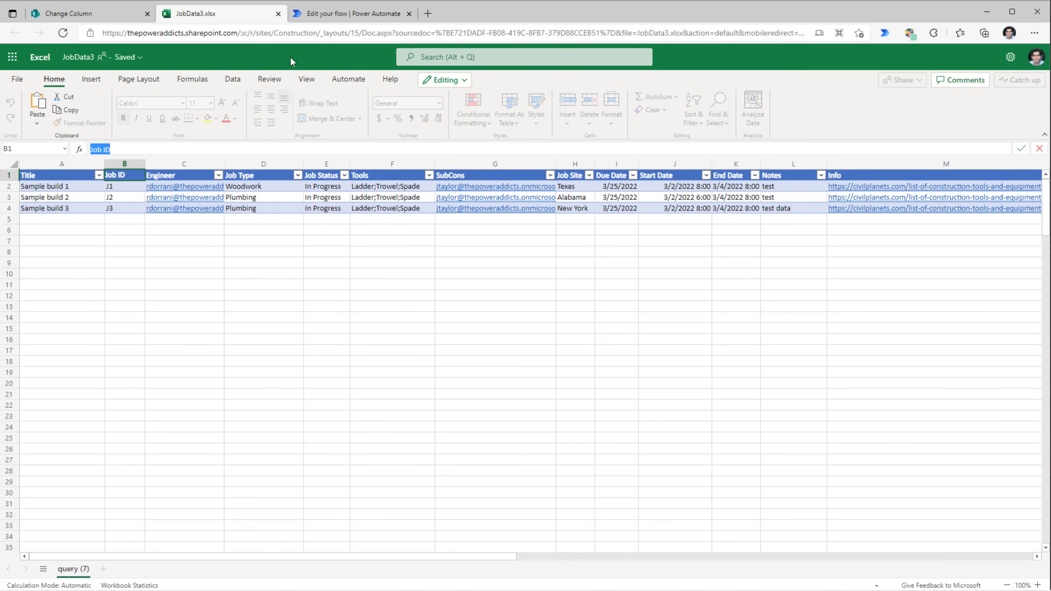
- Complete the filter with the expression item()?['Job ID'] between the quotes
click(343, 13)
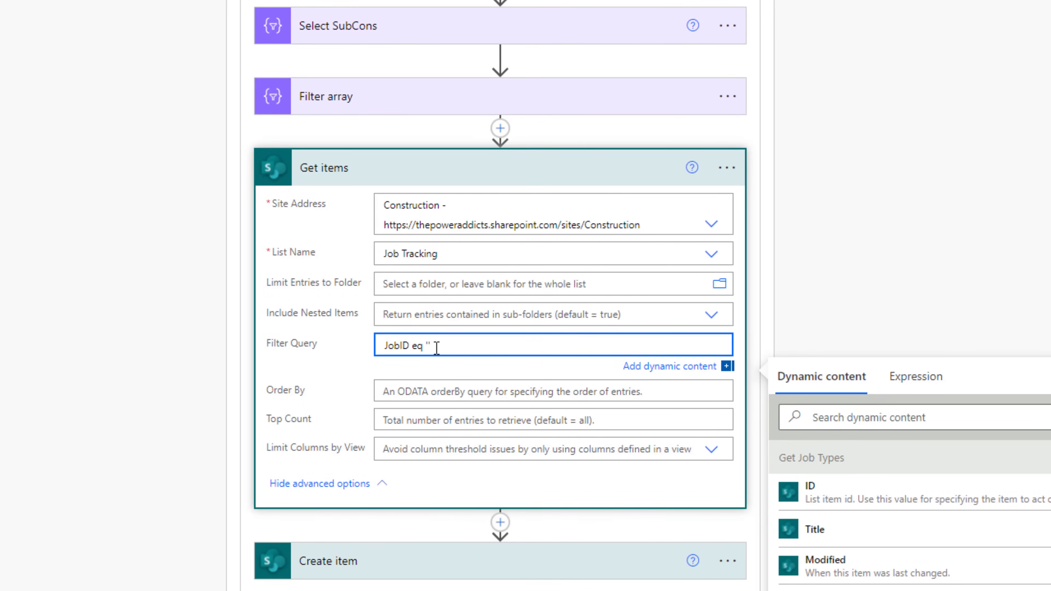
click(909, 376)
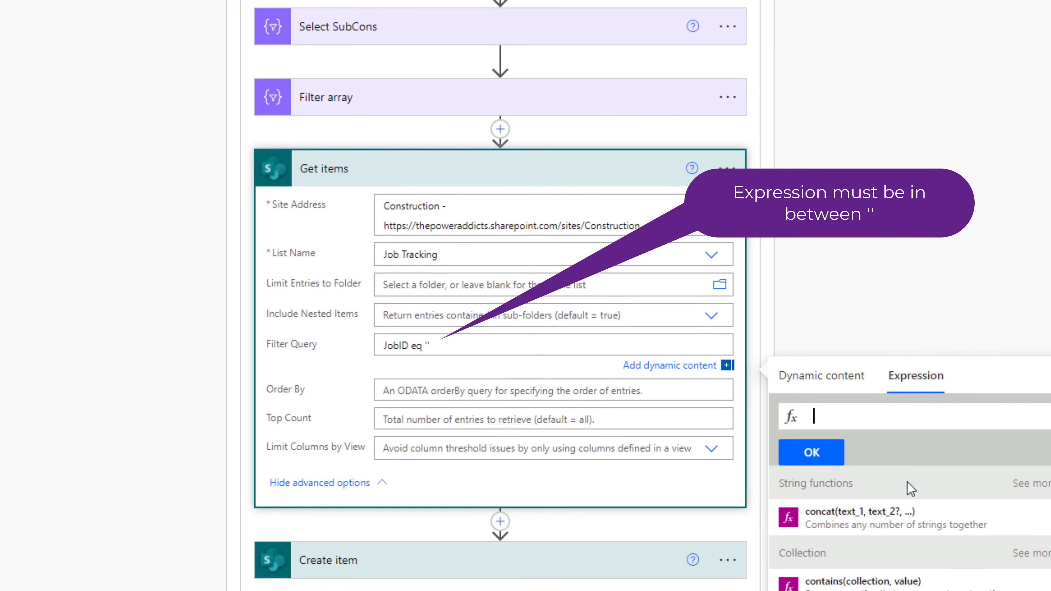
text(item()?['Job ID'])
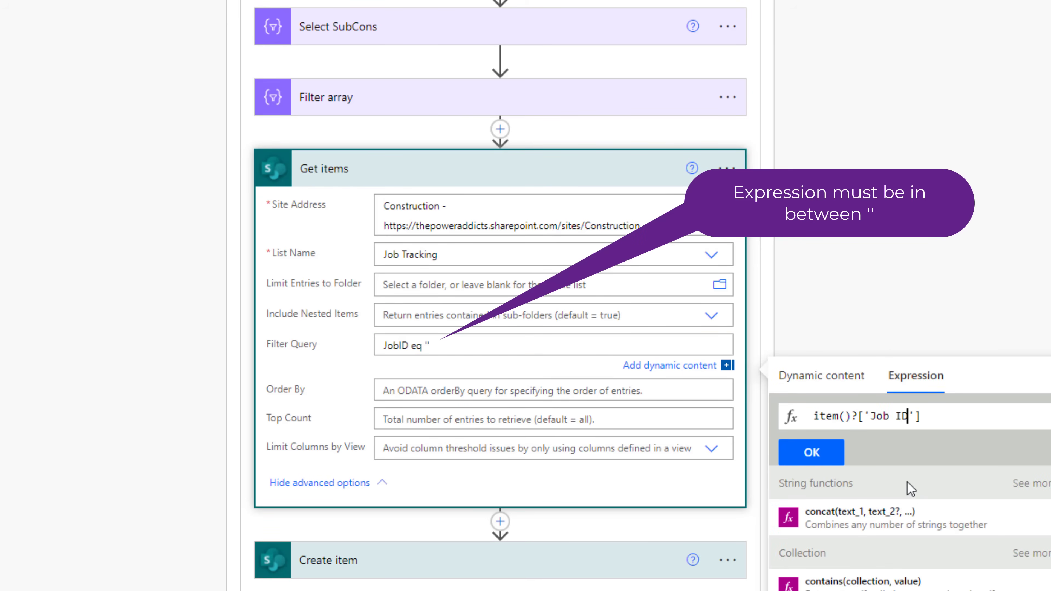
click(812, 453)
click(890, 247)
click(500, 401)
click(514, 282)
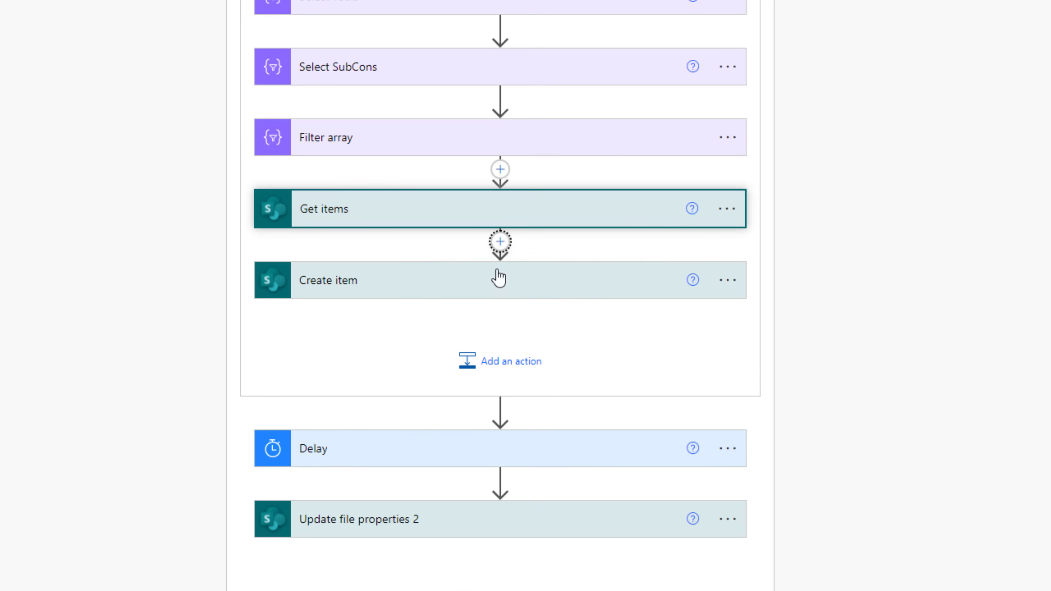
- Add a Condition whose first value is length(outputs('Get_items')?['body/value'])
text(condition)
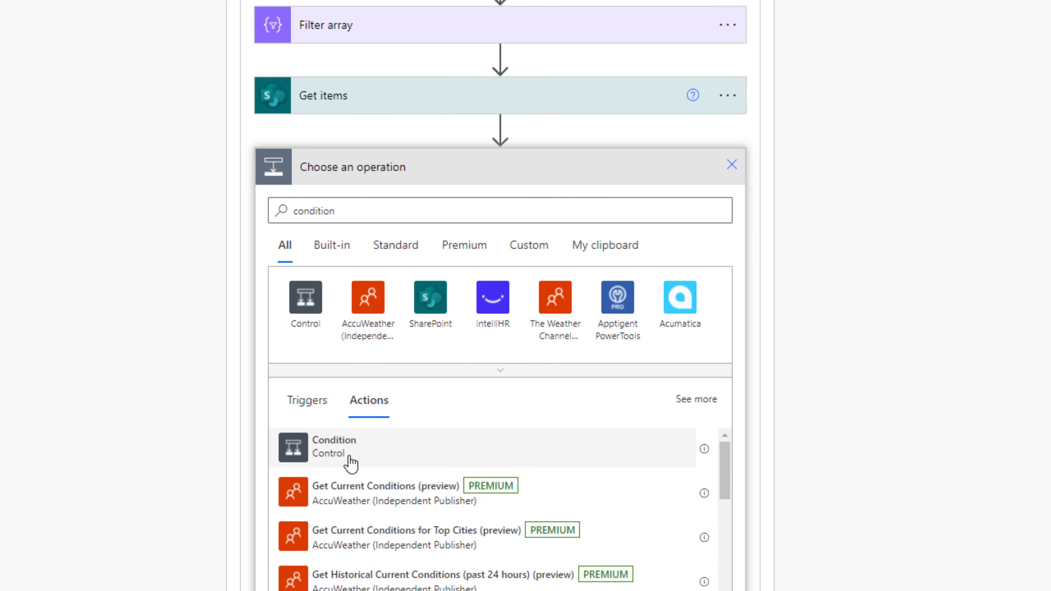
click(346, 455)
click(320, 218)
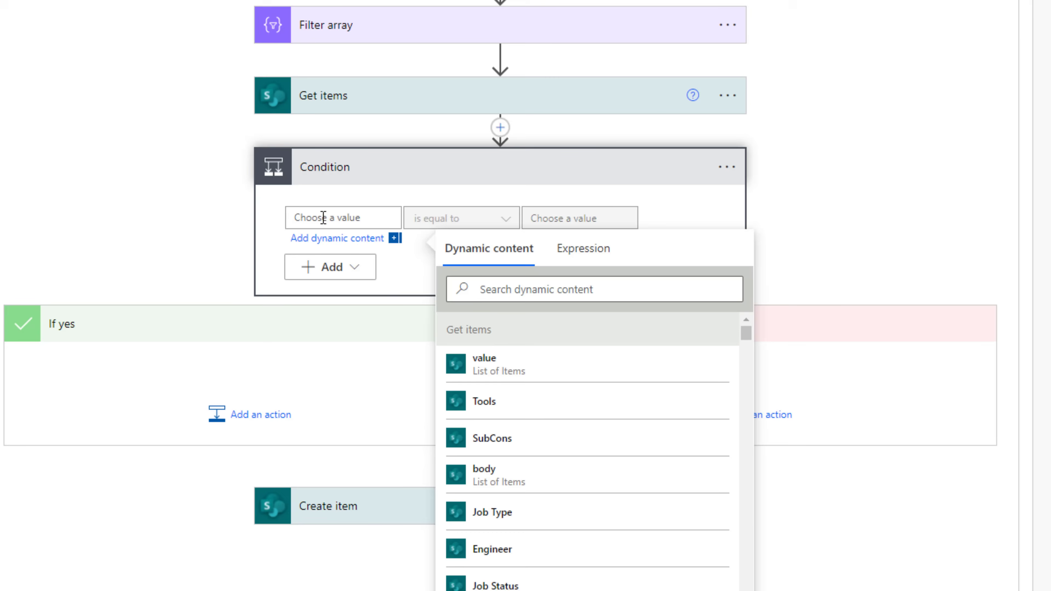
click(584, 249)
text(leng)
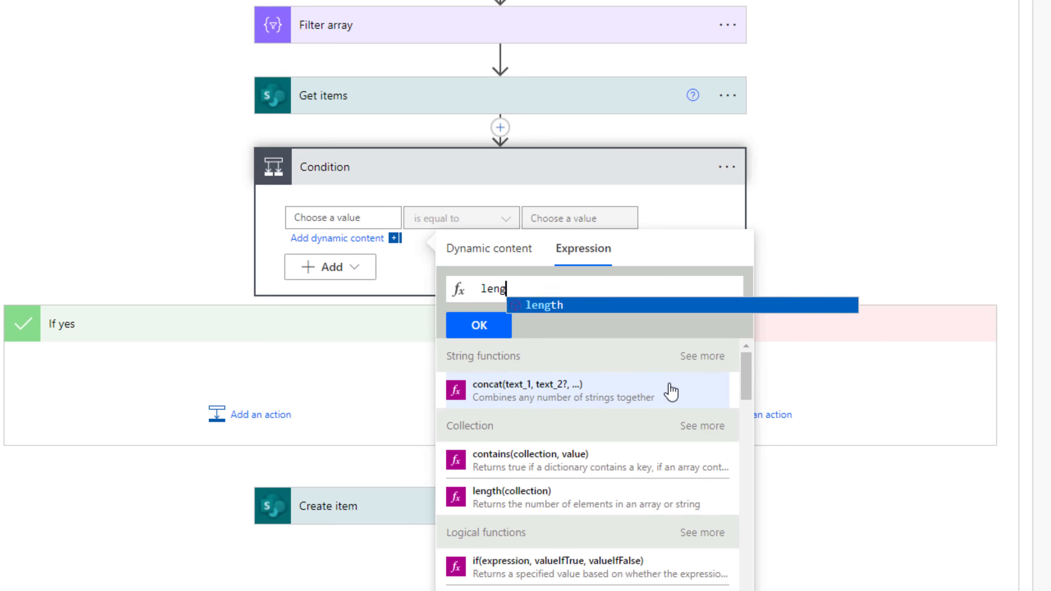
text(th()
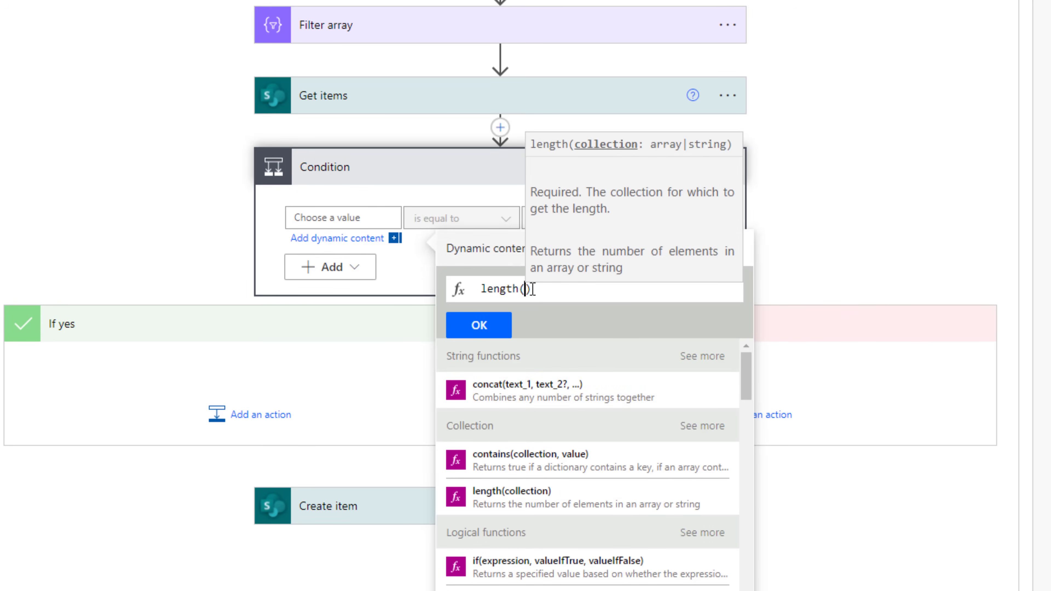
click(501, 253)
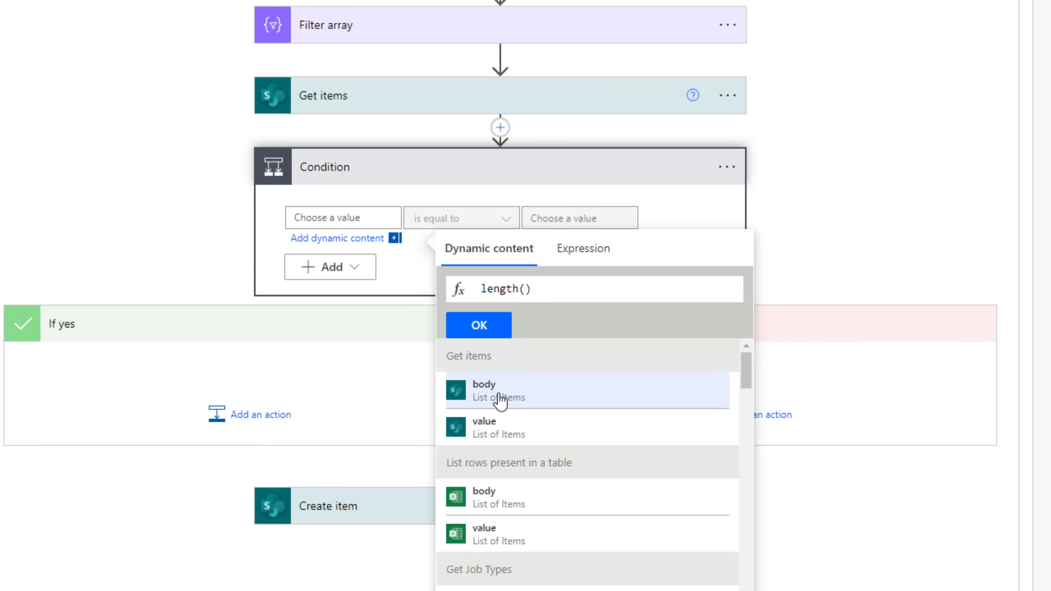
click(526, 288)
click(488, 428)
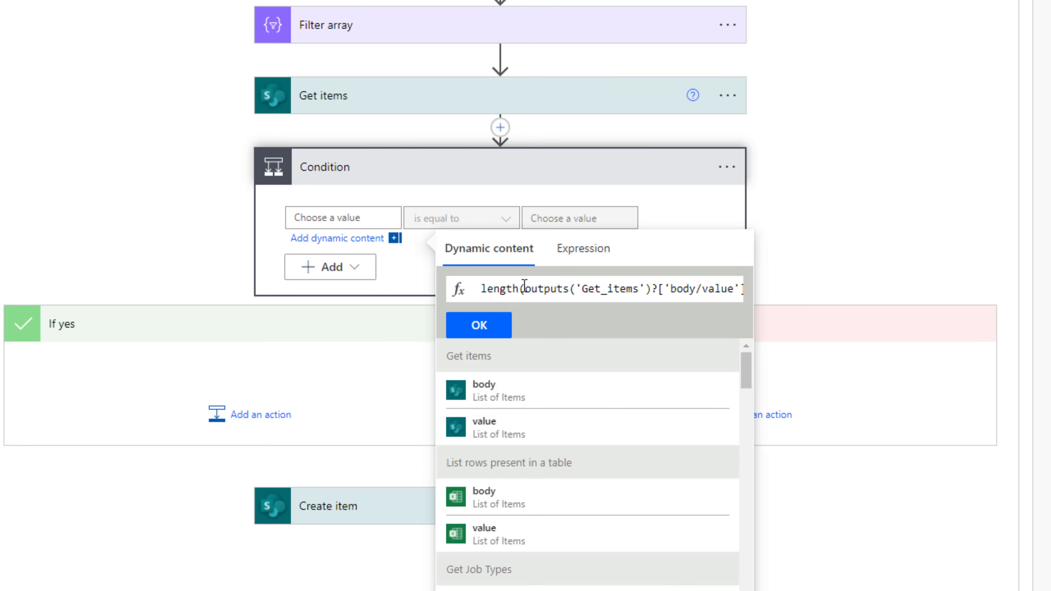
click(490, 327)
- Compare the count to 0 and move Create item into the If yes branch
click(583, 218)
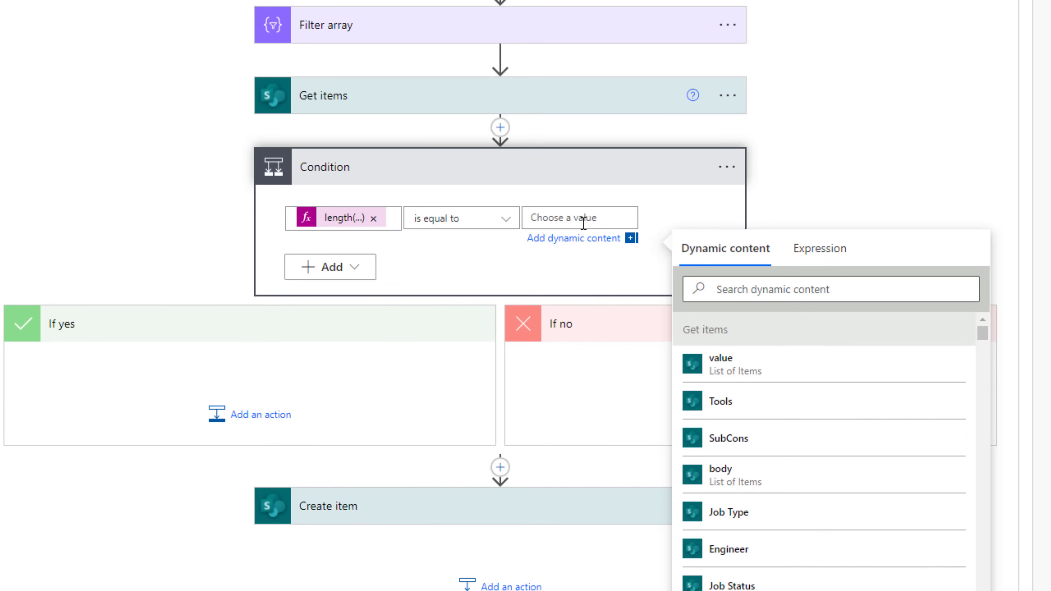
text(0)
drag(352, 493, 222, 380)
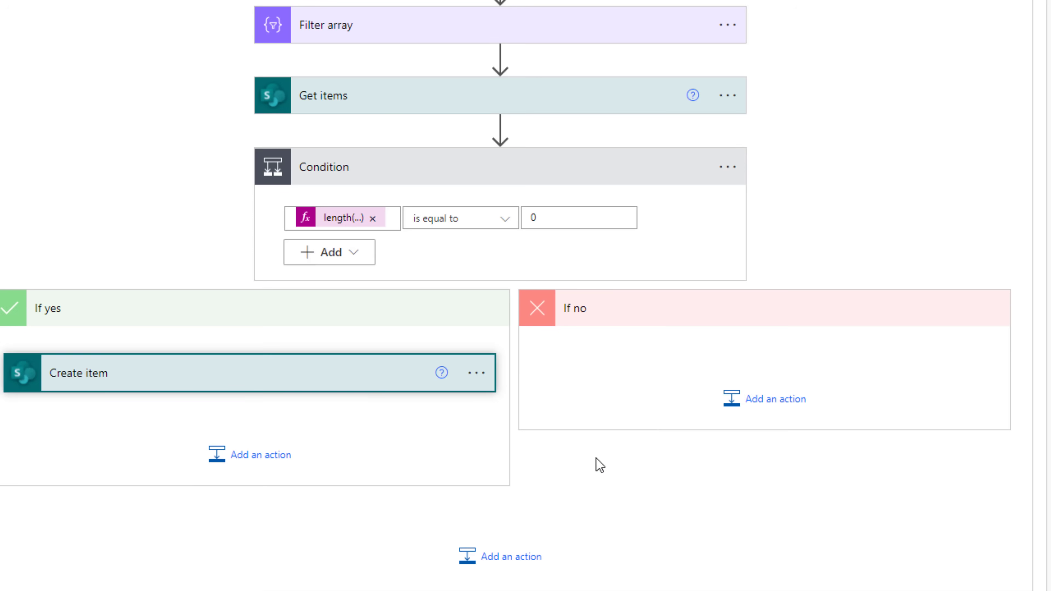
- Add a SharePoint Update item step under If no for the Construction site's Job Tracking list
click(384, 389)
click(770, 399)
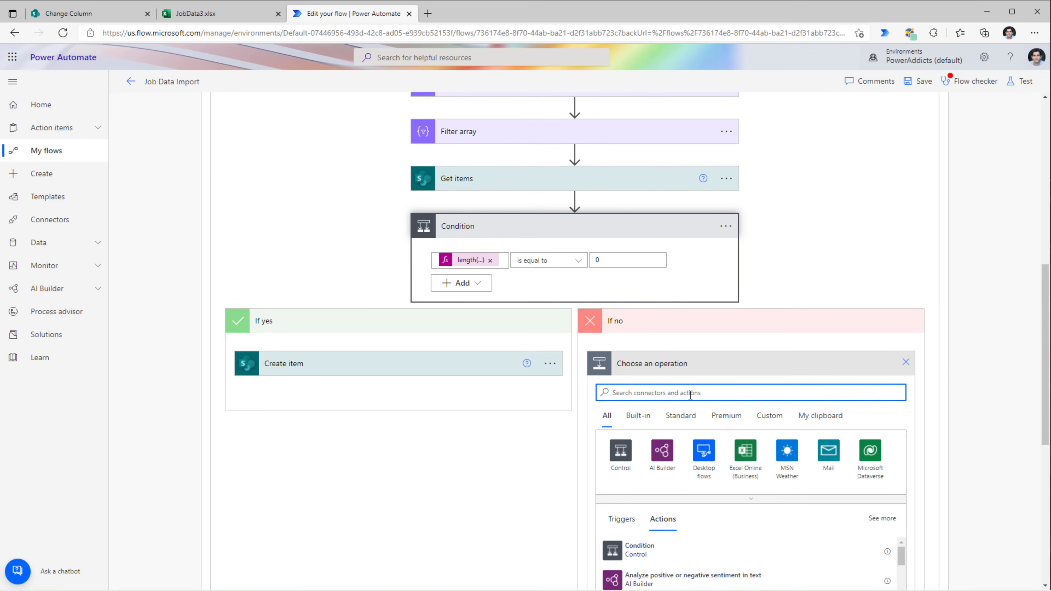
text(update item)
click(864, 236)
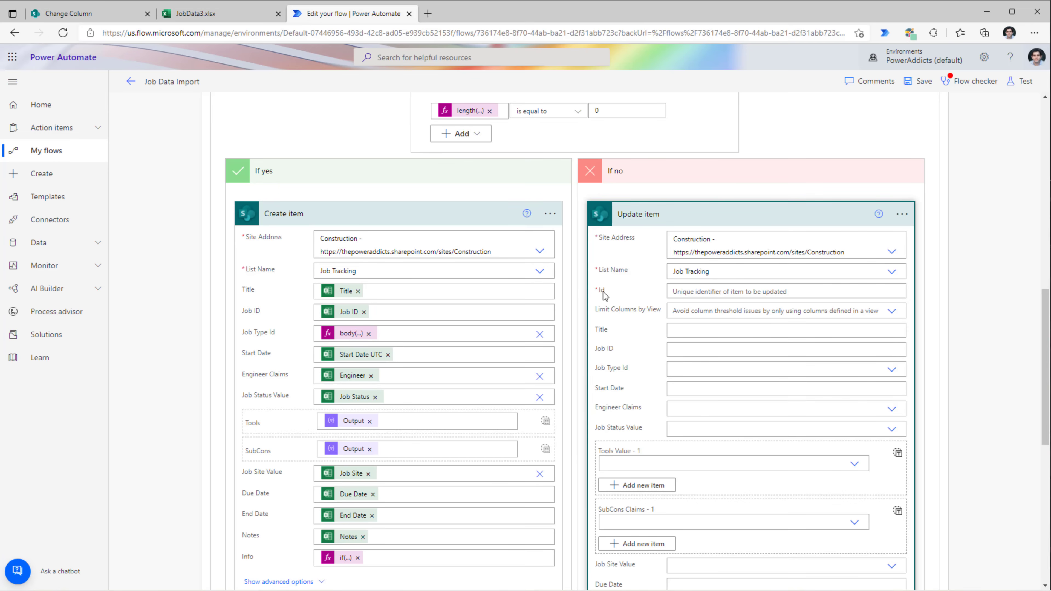
click(706, 292)
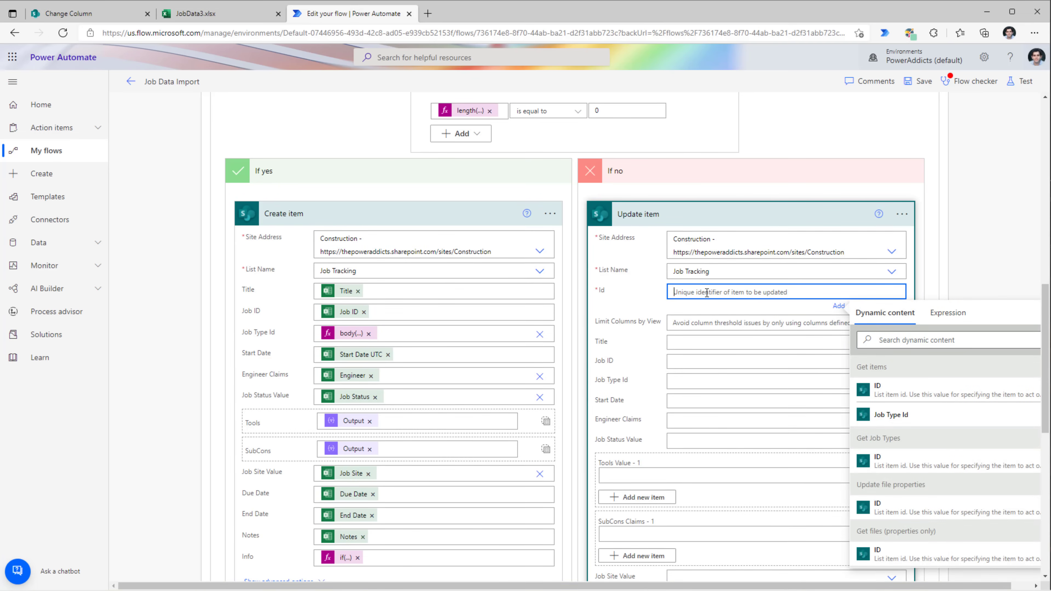
scroll(486, 273, up, 10)
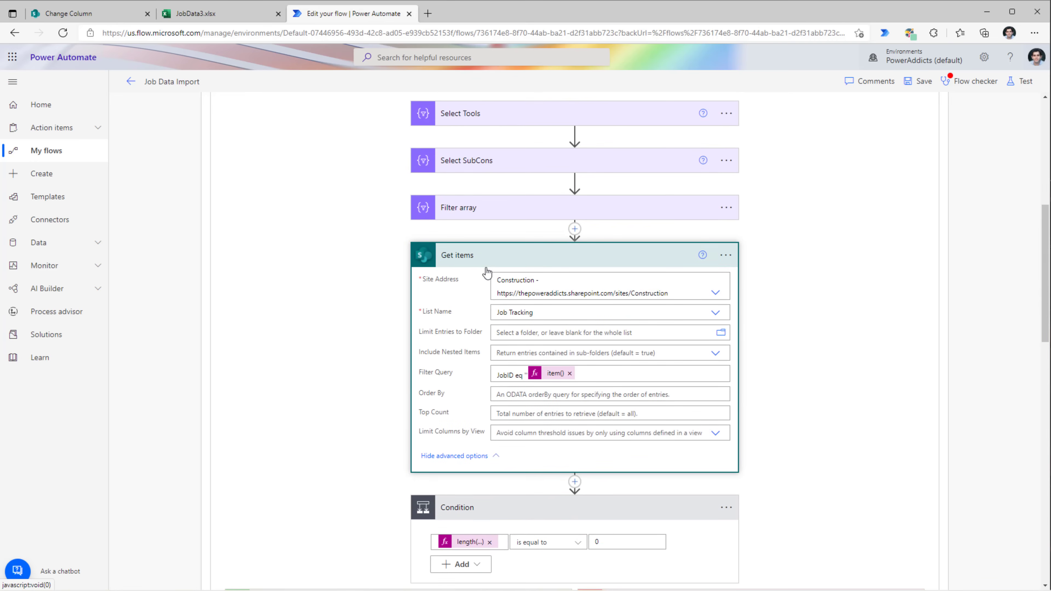
scroll(534, 306, down, 10)
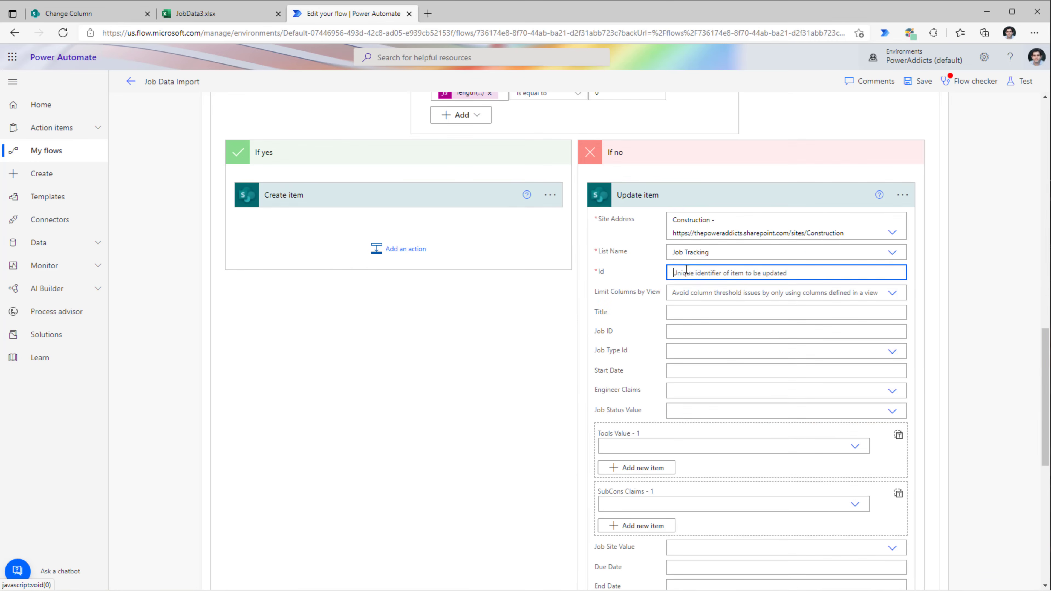
click(737, 273)
- Set Update item's Id to outputs('Get_items')?['body']?['value']?[0]?['ID']
click(931, 296)
text(outputs('Get_items')?['body']?['value'])
drag(930, 302, 831, 299)
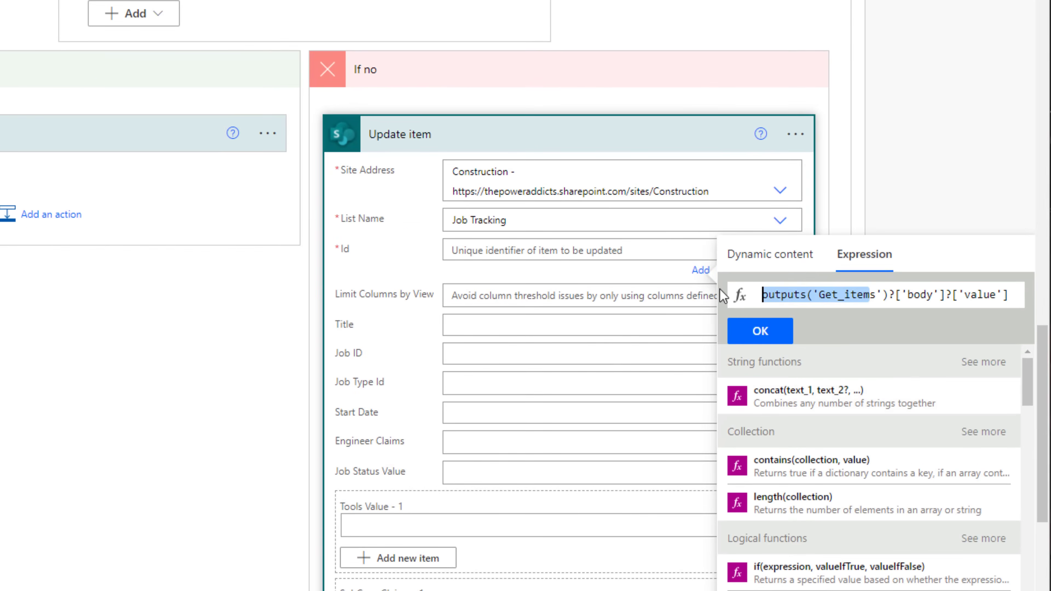
double_click(791, 298)
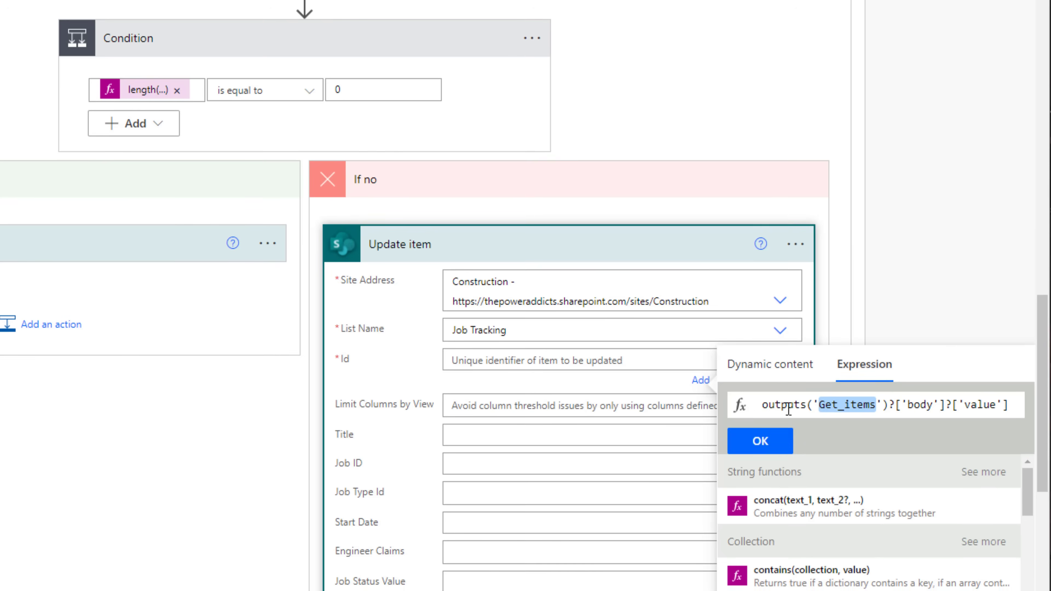
scroll(509, 265, up, 10)
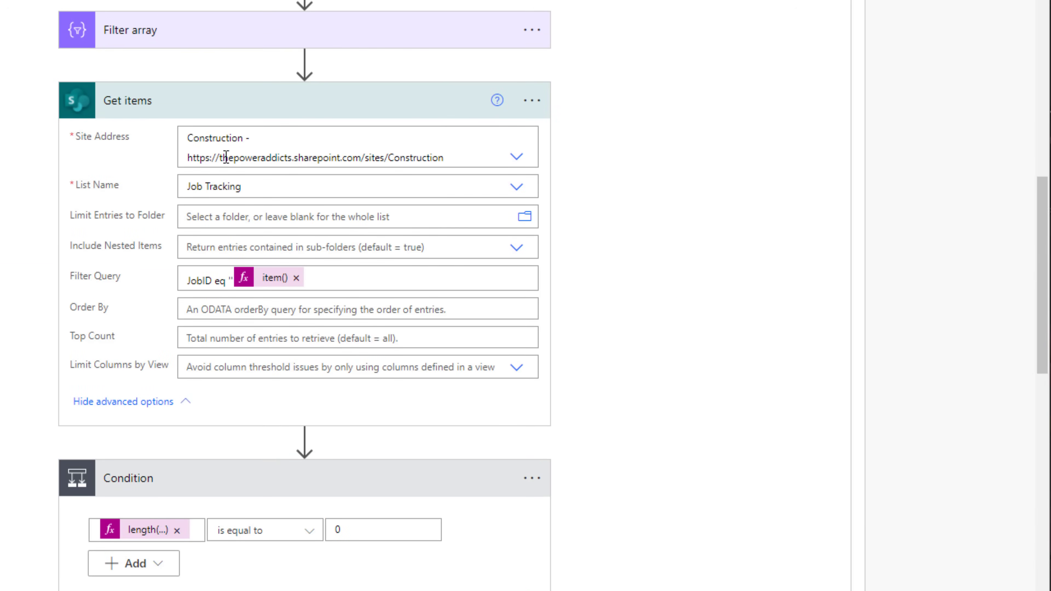
scroll(585, 443, down, 10)
click(845, 406)
double_click(846, 405)
double_click(920, 405)
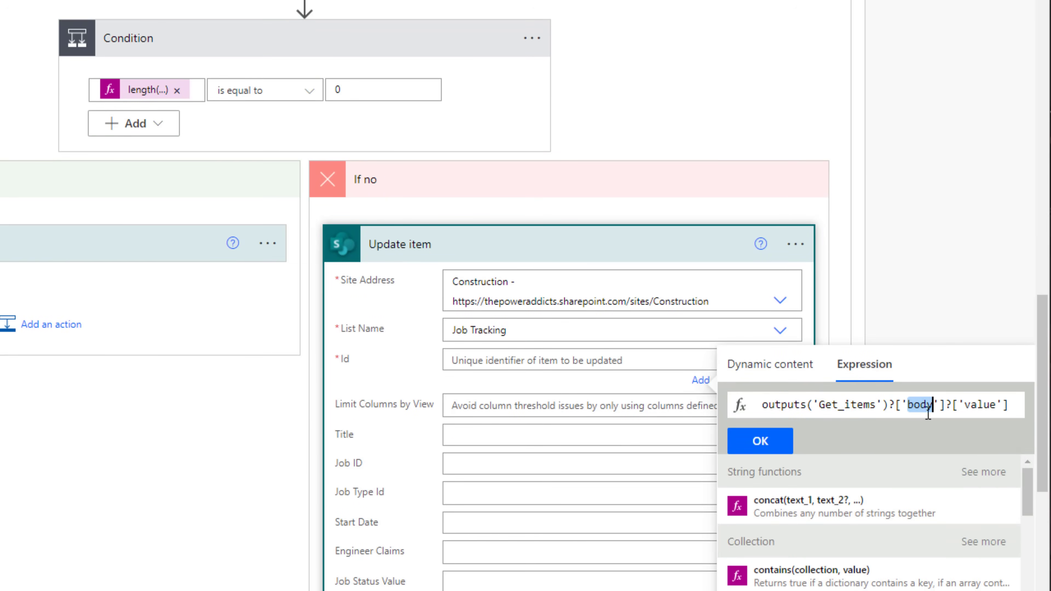
key(Right)
key(Right)
key(Right)
key(Right)
key(Right)
key(Right)
key(Right)
key(Right)
key(Right)
key(Right)
key(Right)
key(Right)
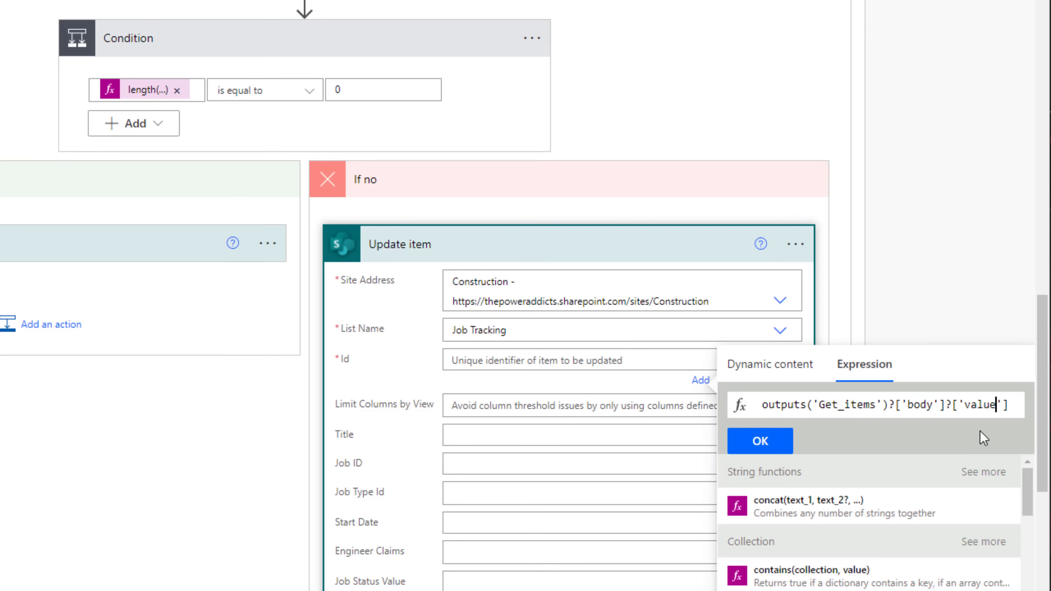
key(Right)
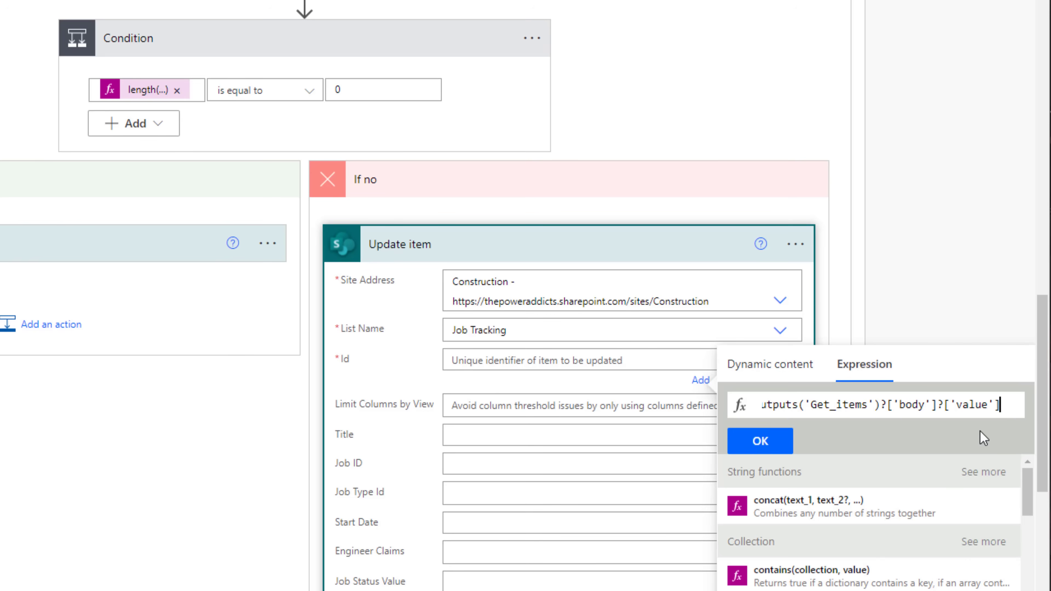
text(?[0]?)
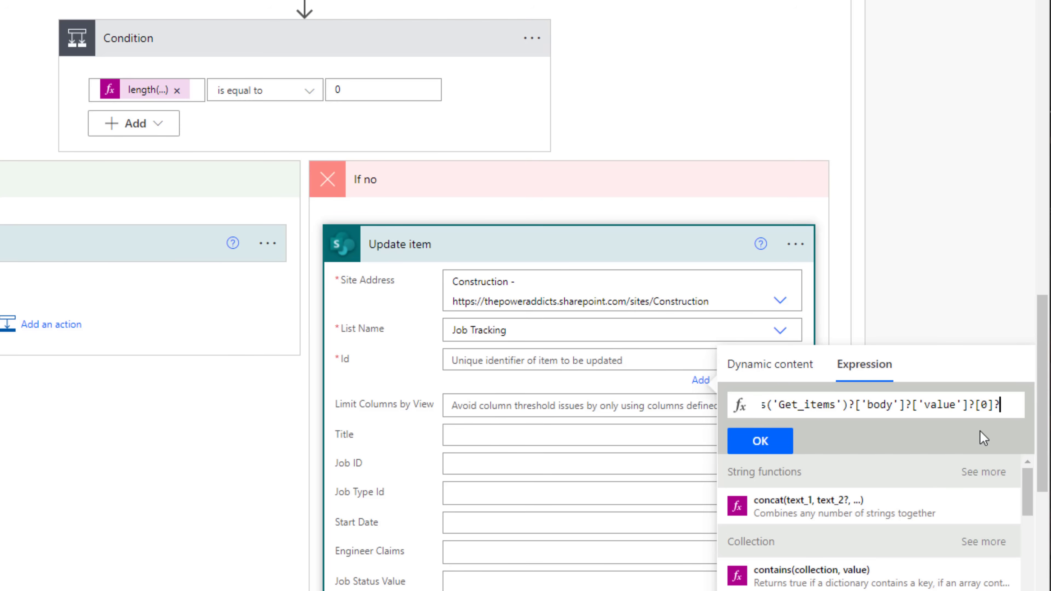
text([')
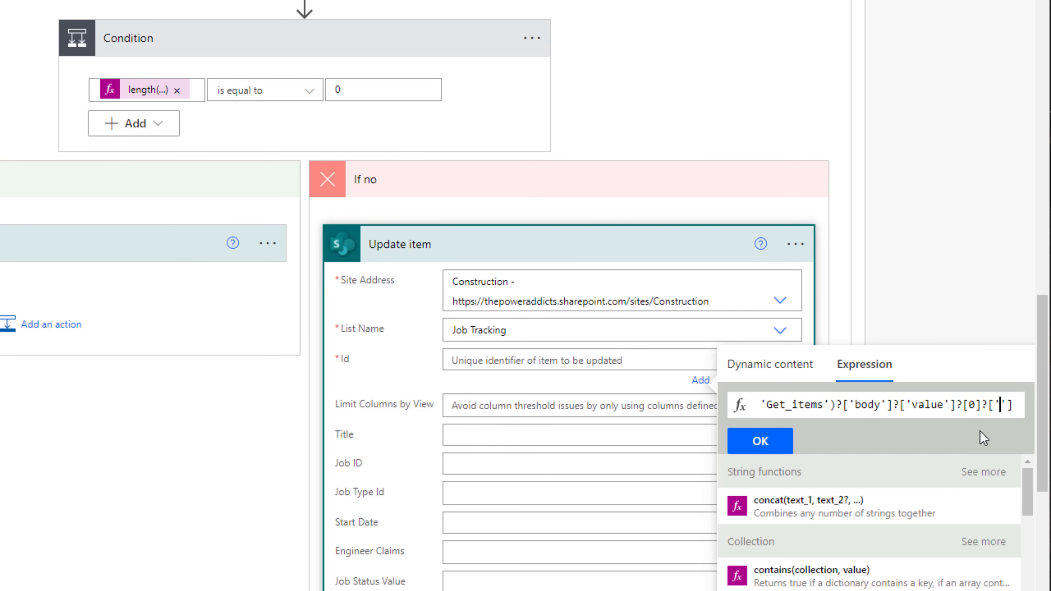
text(ID)
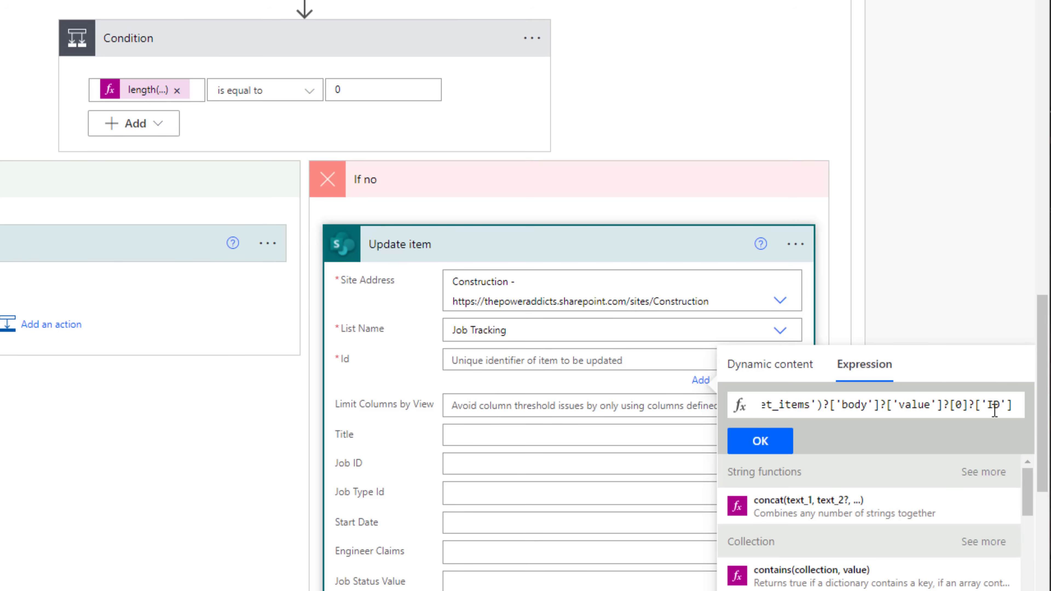
click(760, 441)
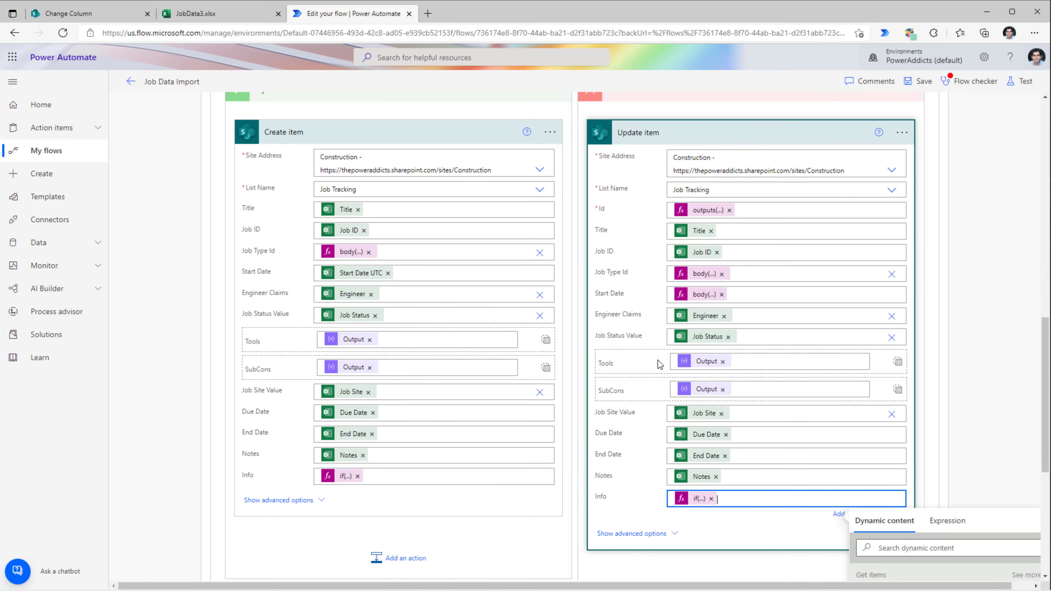
- Save the flow and check the workbook statuses in the drop-off library
click(919, 83)
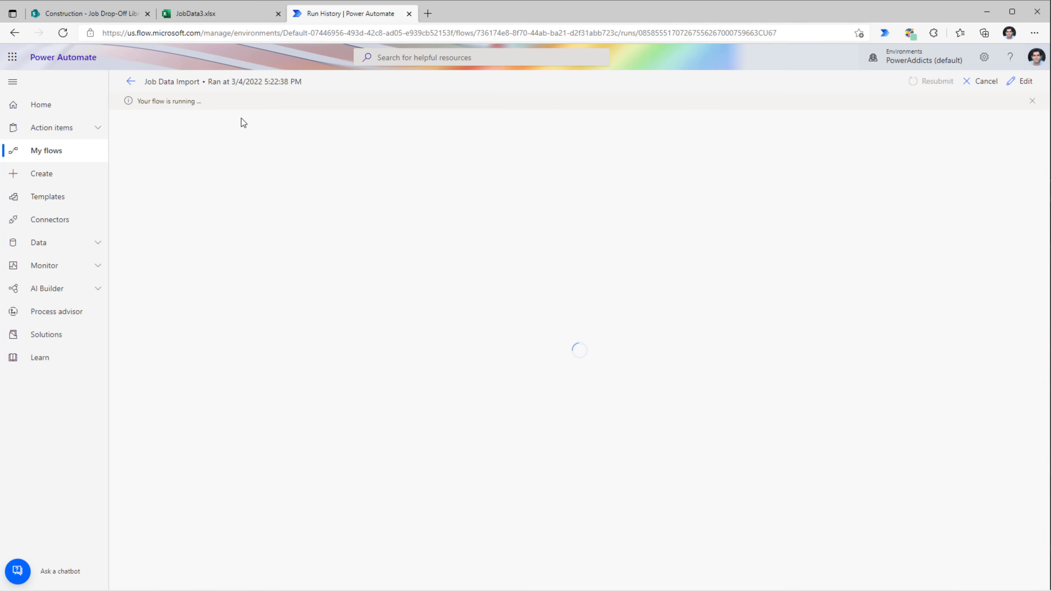
click(108, 13)
click(57, 244)
click(56, 244)
- Open the Job Tracking list and scroll across its columns to review the imported jobs
mouse_move(124, 271)
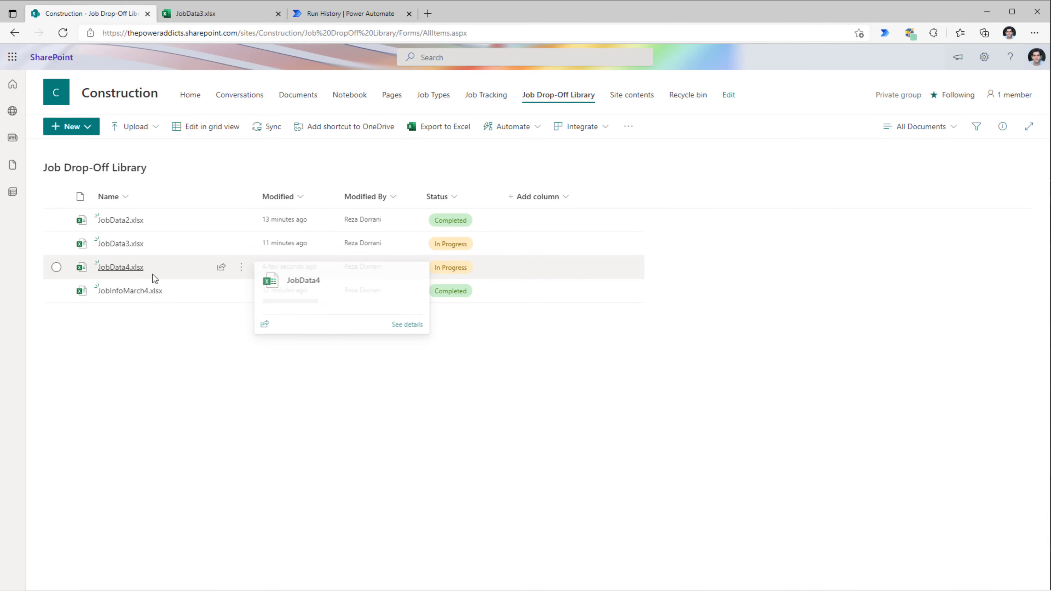
click(486, 94)
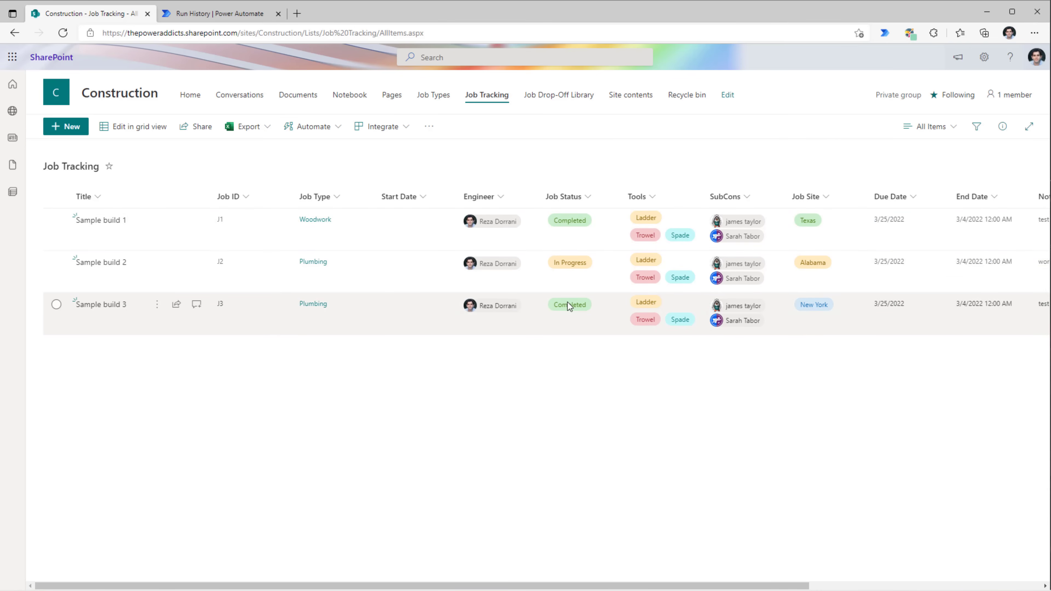
drag(665, 586, 896, 586)
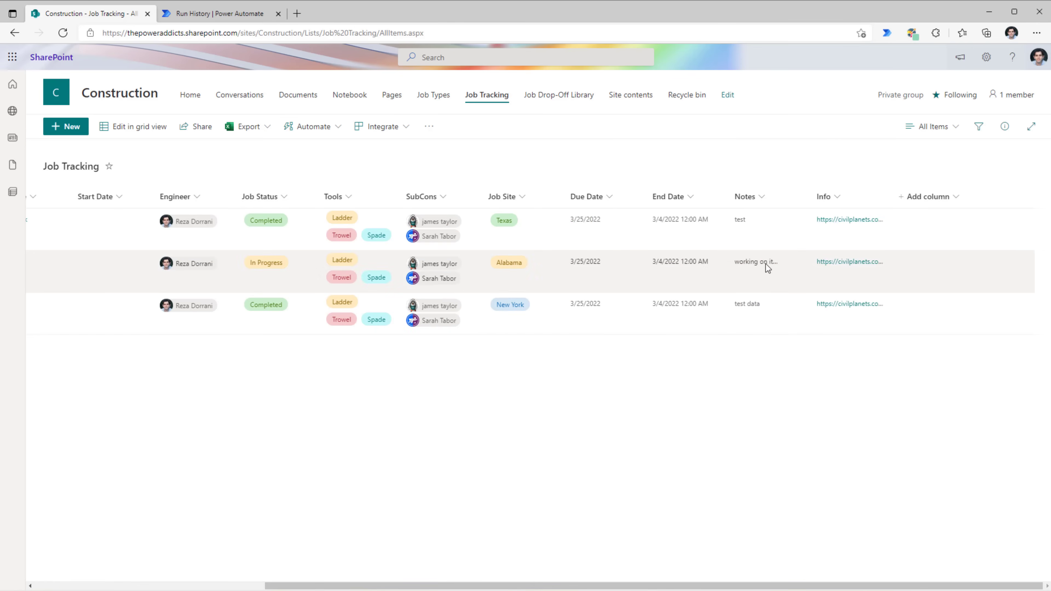
drag(513, 586, 283, 585)
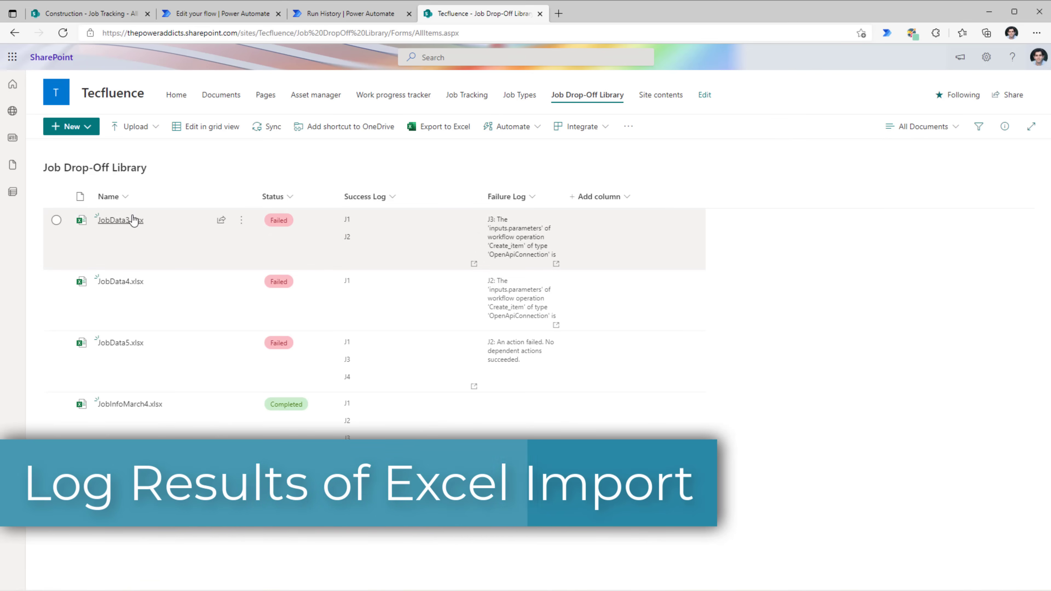
mouse_move(133, 220)
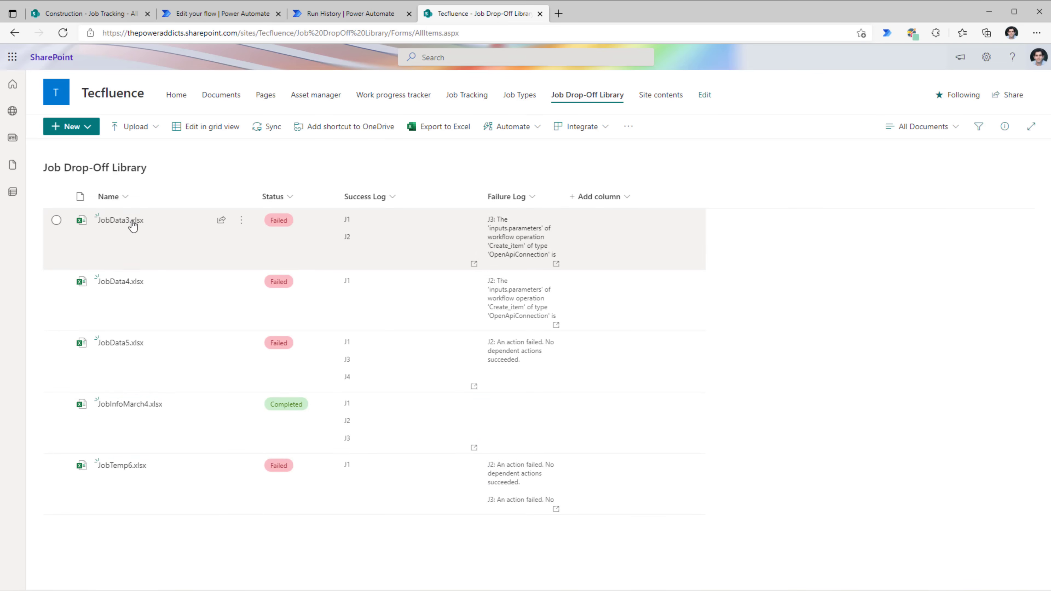
click(141, 226)
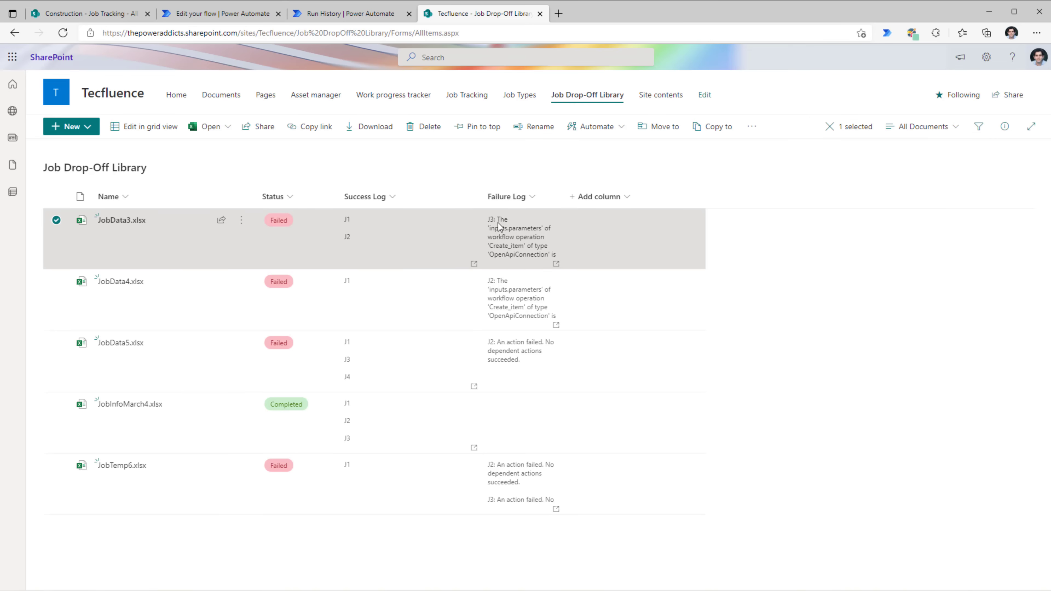
click(1005, 126)
scroll(758, 404, down, 7)
click(724, 249)
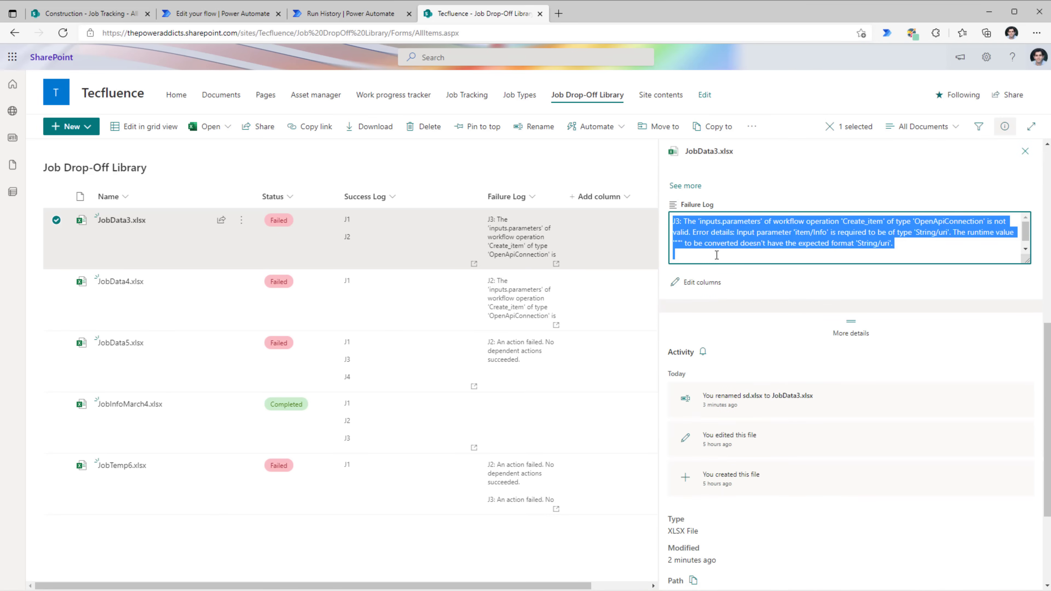
click(716, 255)
drag(683, 221, 665, 227)
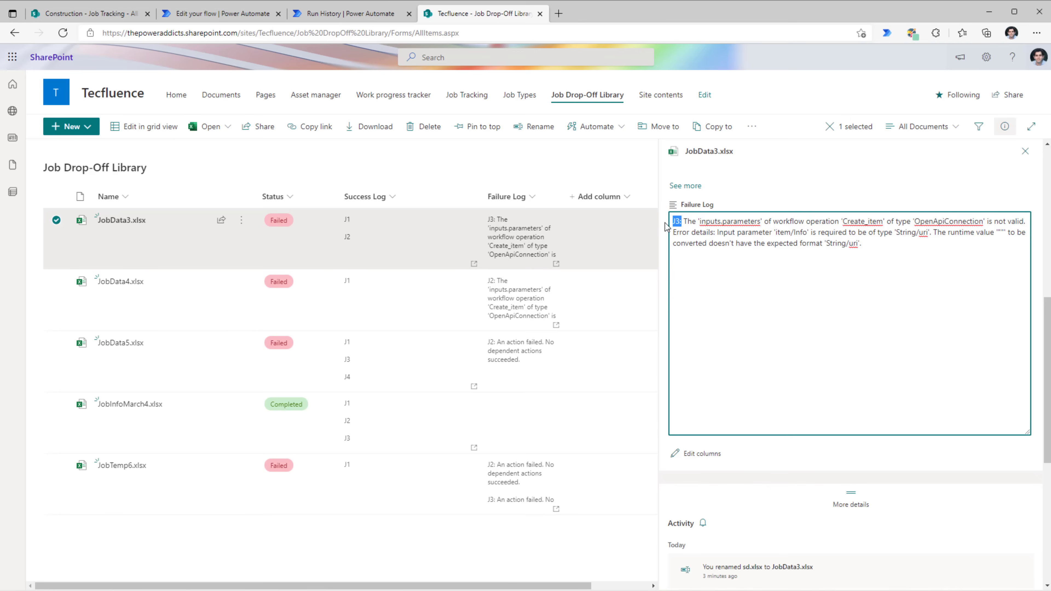
click(768, 234)
drag(794, 232, 807, 232)
click(1025, 152)
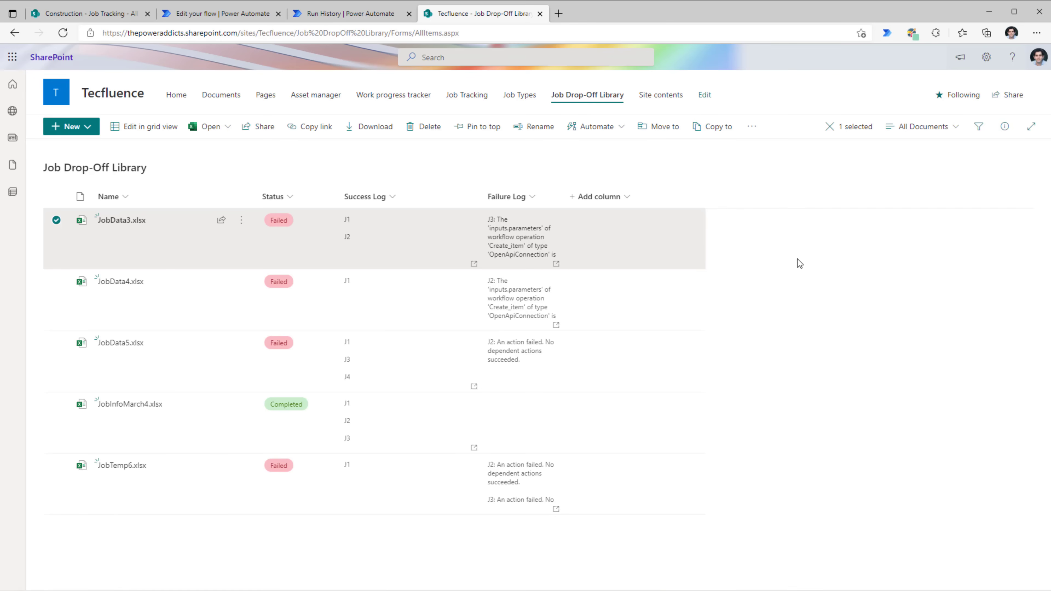
click(222, 14)
click(490, 354)
- Expand Apply to each 2, Condition 2, Scope 2 and the varLogSuccess/varLogFailure append steps
scroll(672, 384, down, 5)
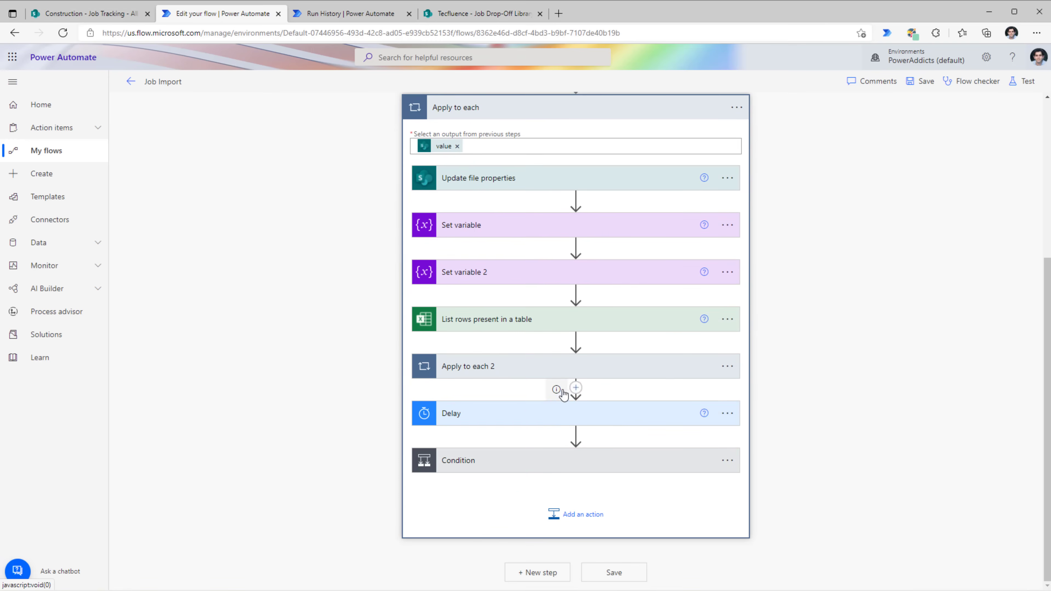
click(505, 374)
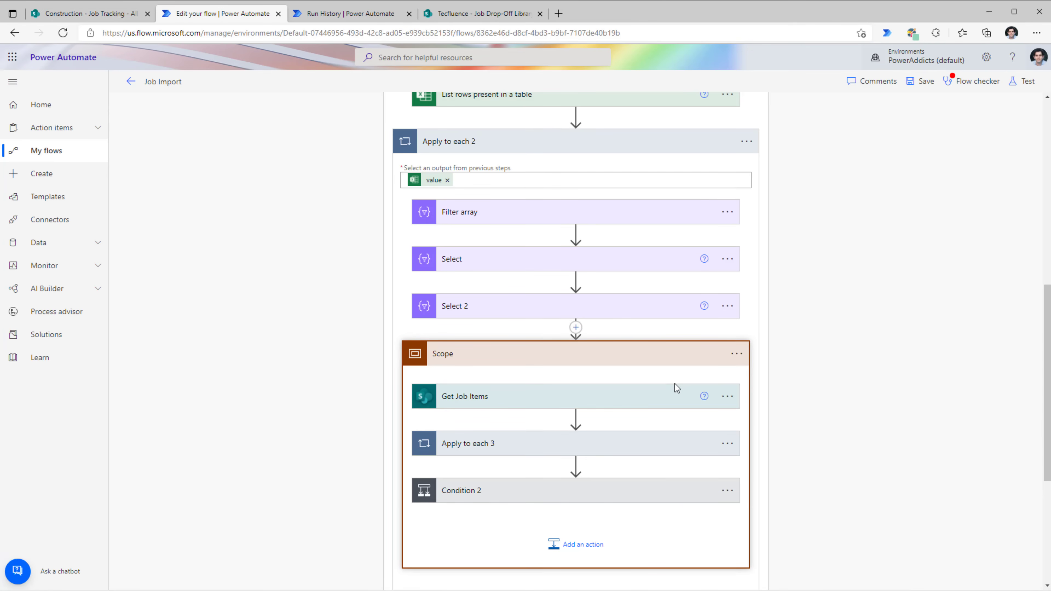
scroll(675, 383, down, 5)
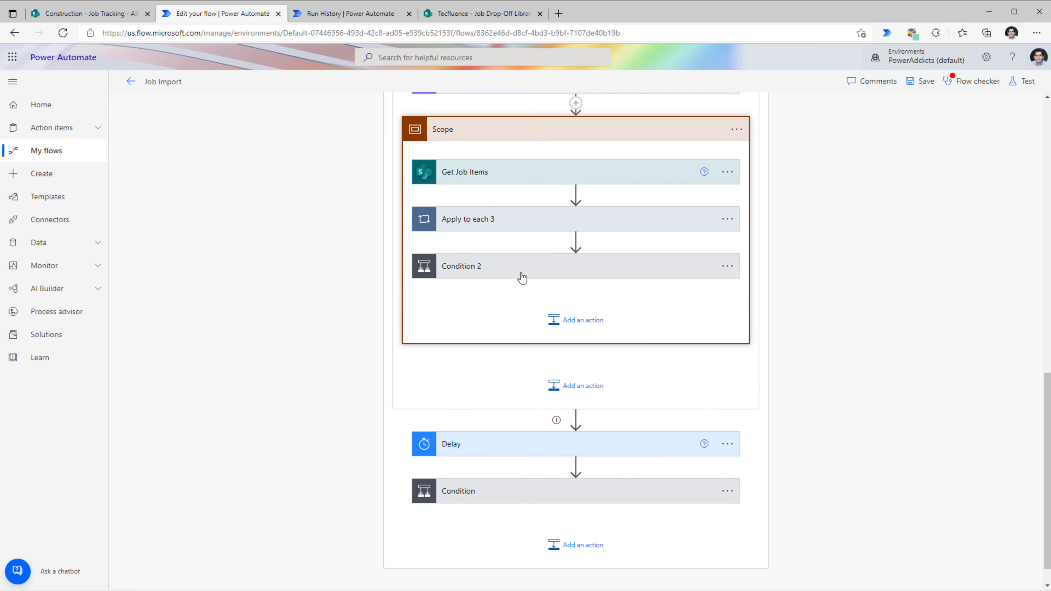
click(523, 275)
click(451, 331)
scroll(513, 414, down, 2)
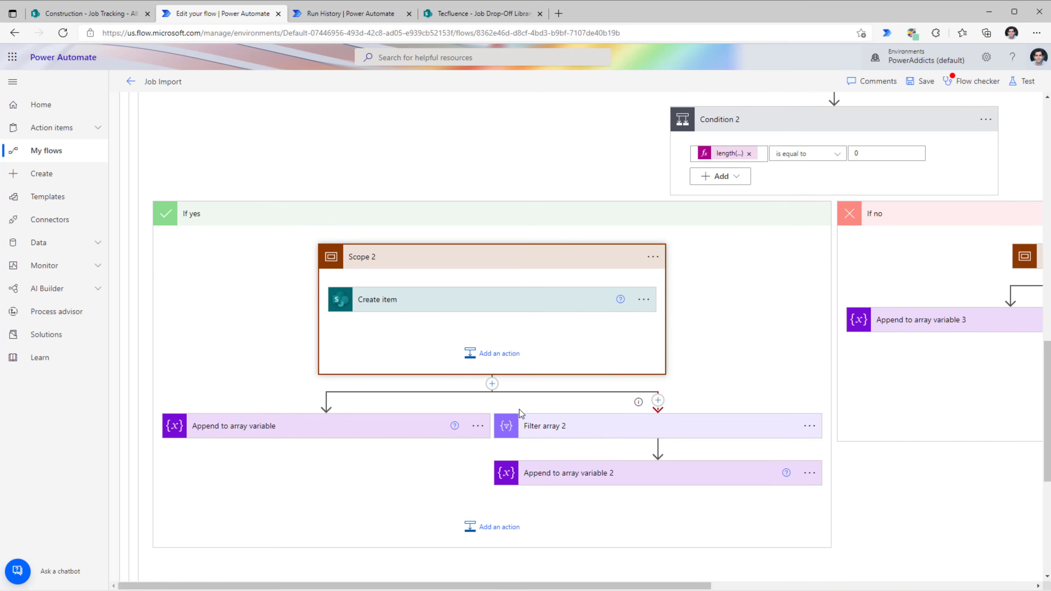
click(587, 473)
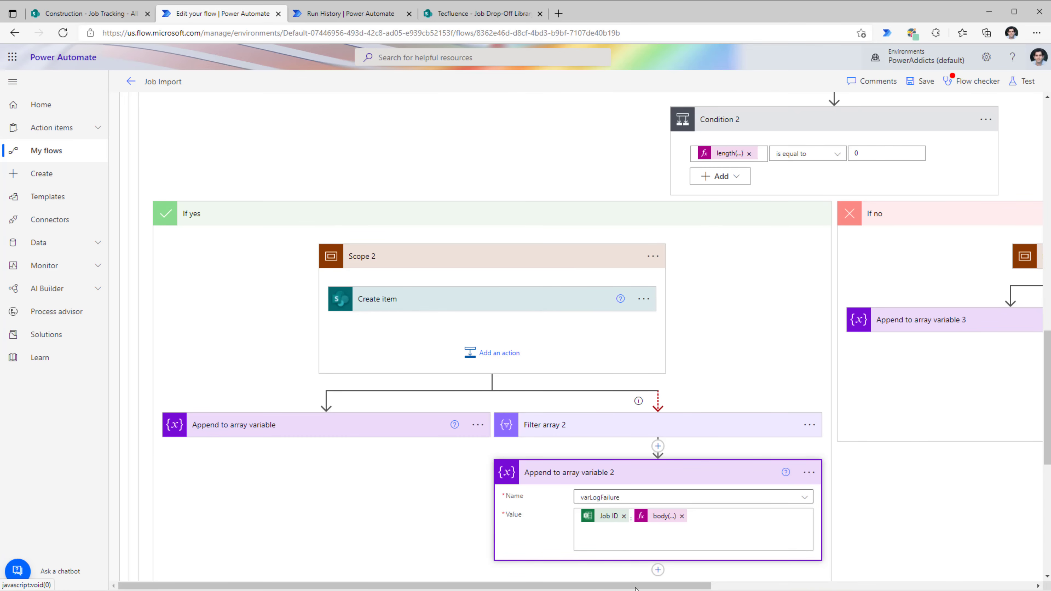
click(277, 433)
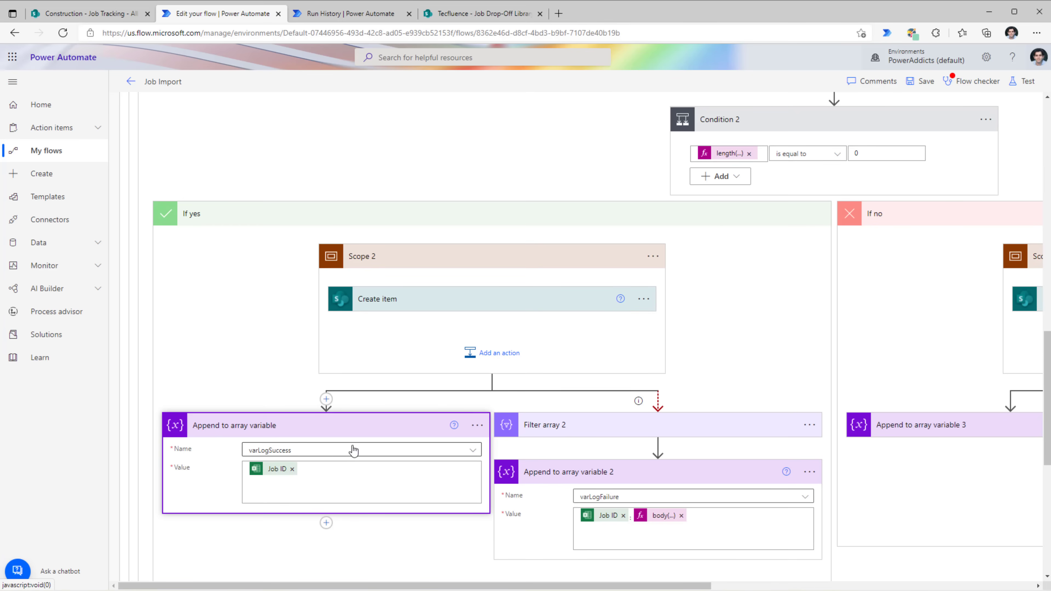
drag(649, 584, 921, 584)
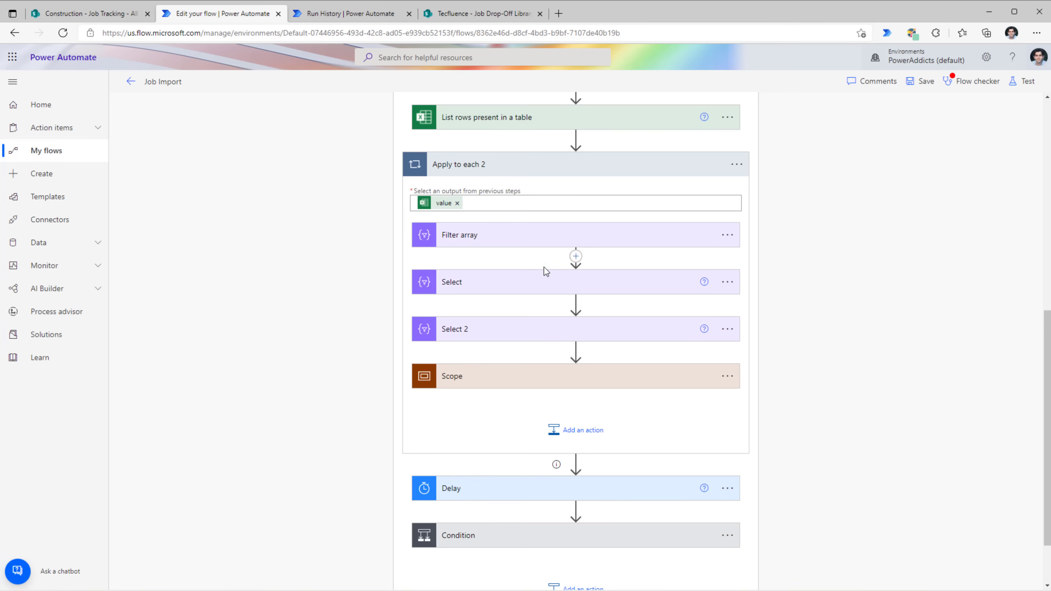
- Reveal the Delay and final Condition whose file updates mark Completed or Failed
scroll(546, 269, up, 2)
scroll(455, 226, up, 3)
scroll(535, 453, down, 7)
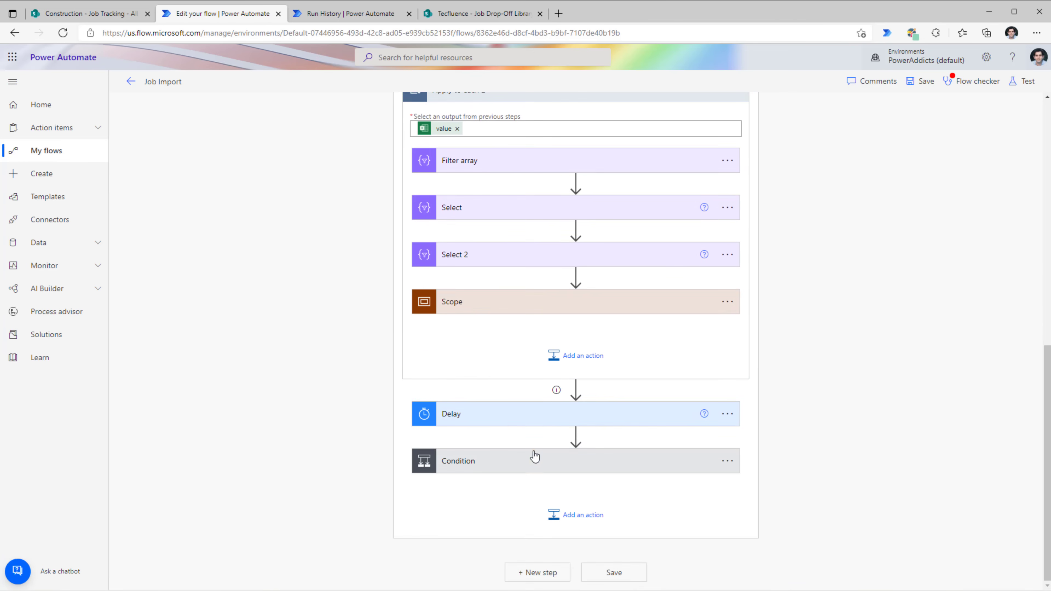
click(498, 418)
scroll(579, 463, down, 1)
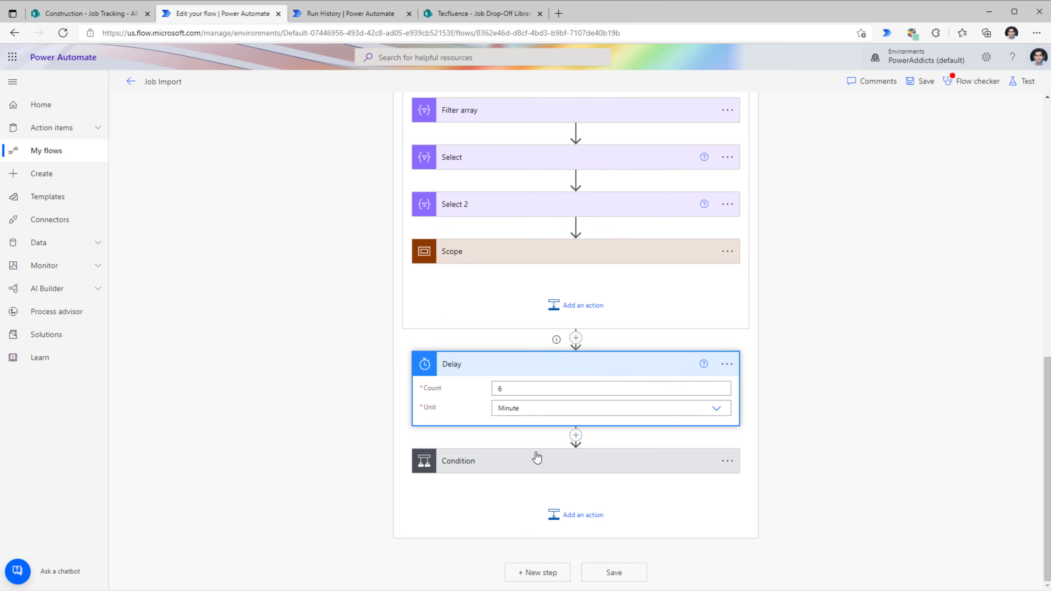
click(538, 472)
scroll(729, 508, down, 4)
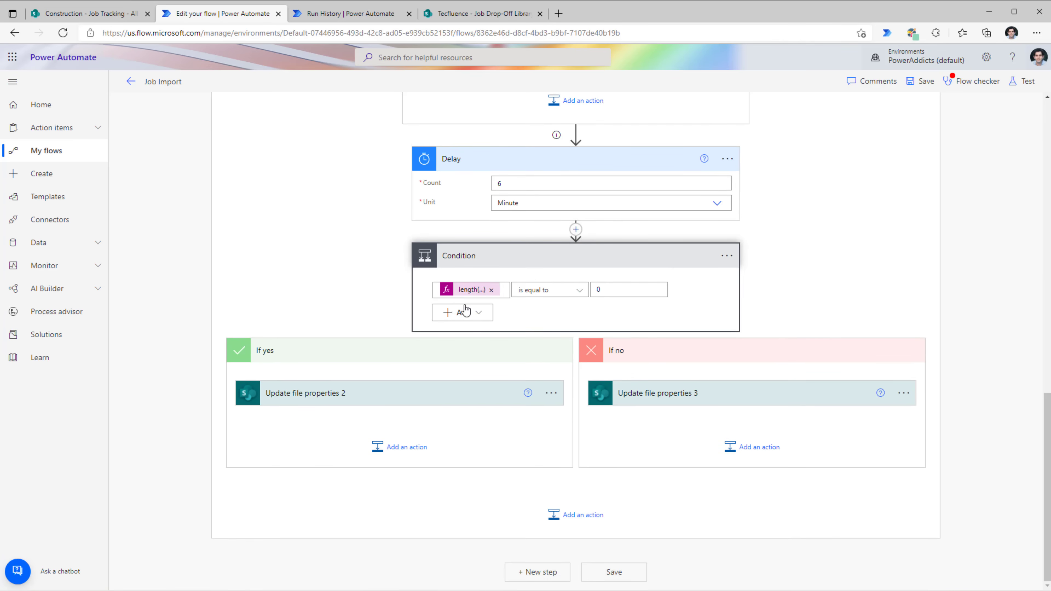
click(436, 386)
click(658, 403)
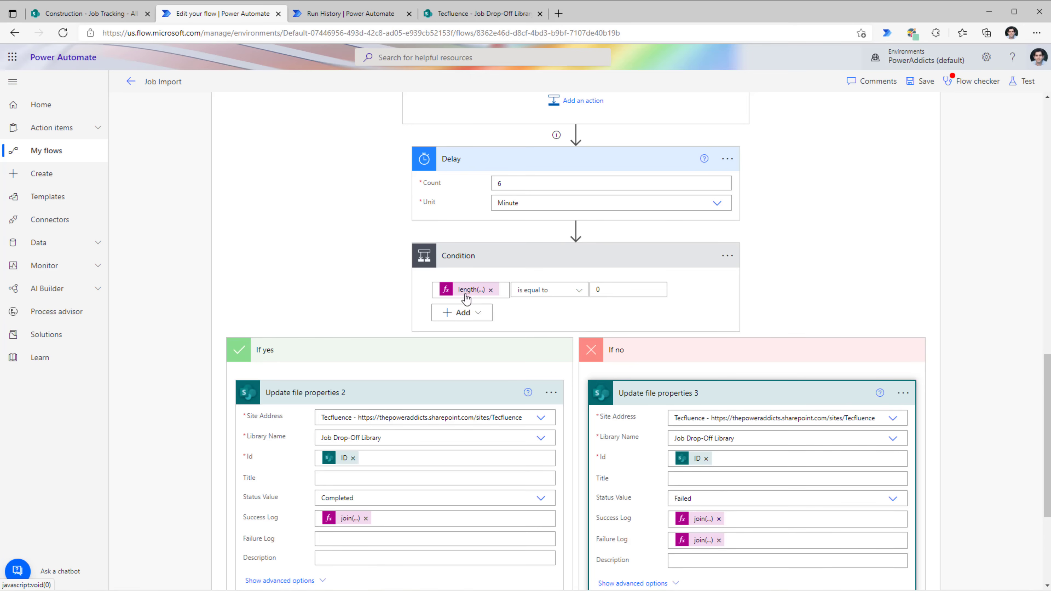
scroll(465, 298, down, 2)
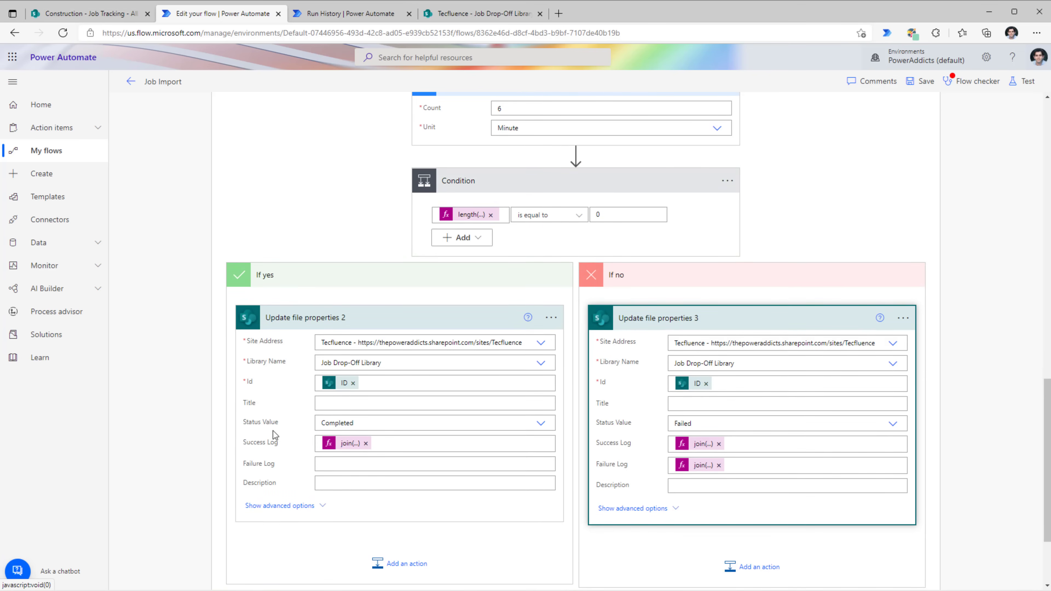